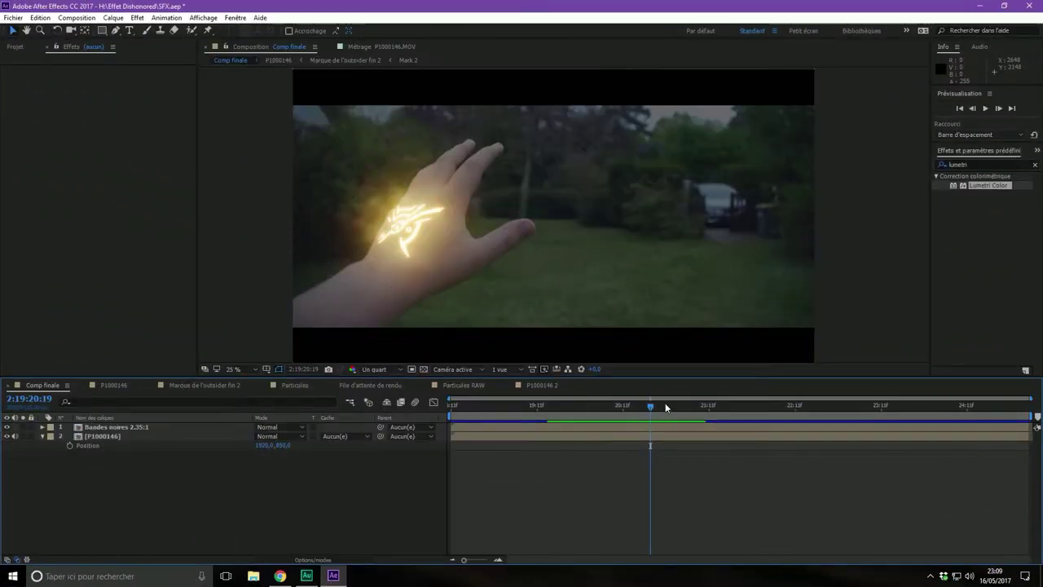
Step: Scrub the Comp finale timeline to preview the glowing Outsider mark on the hand
drag(665, 403, 740, 406)
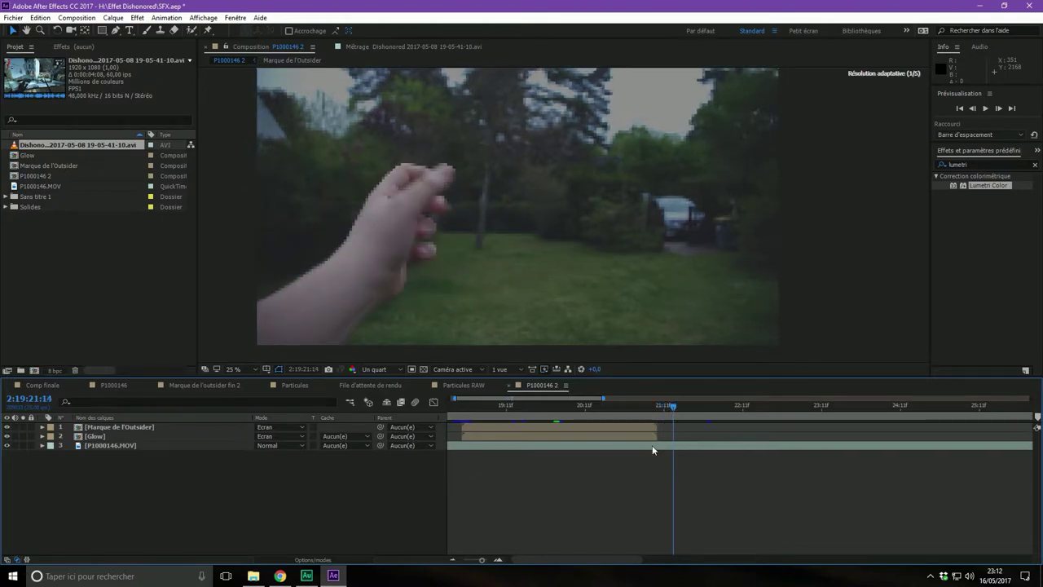
drag(482, 559, 463, 559)
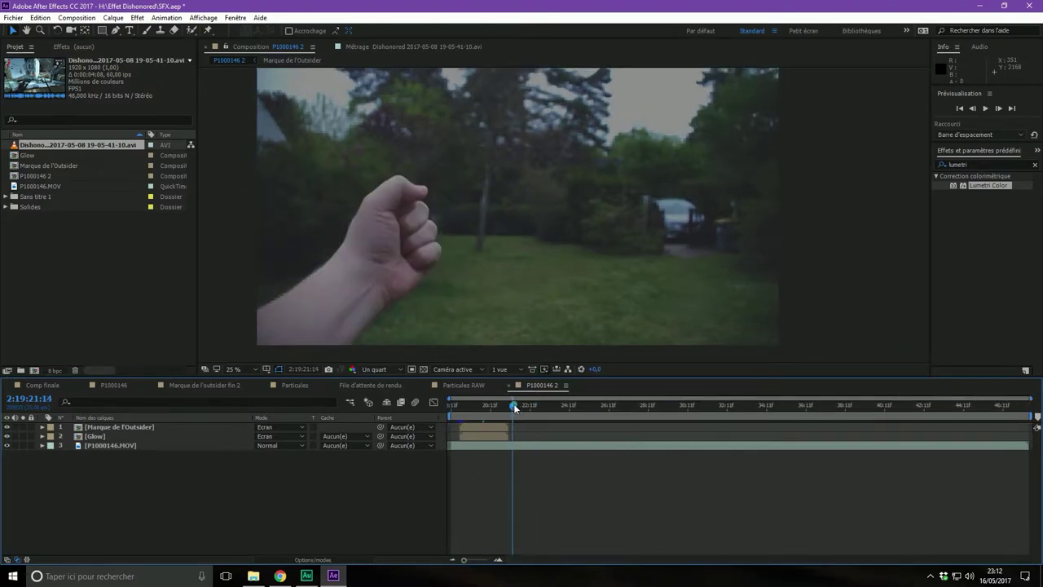
drag(513, 403, 805, 410)
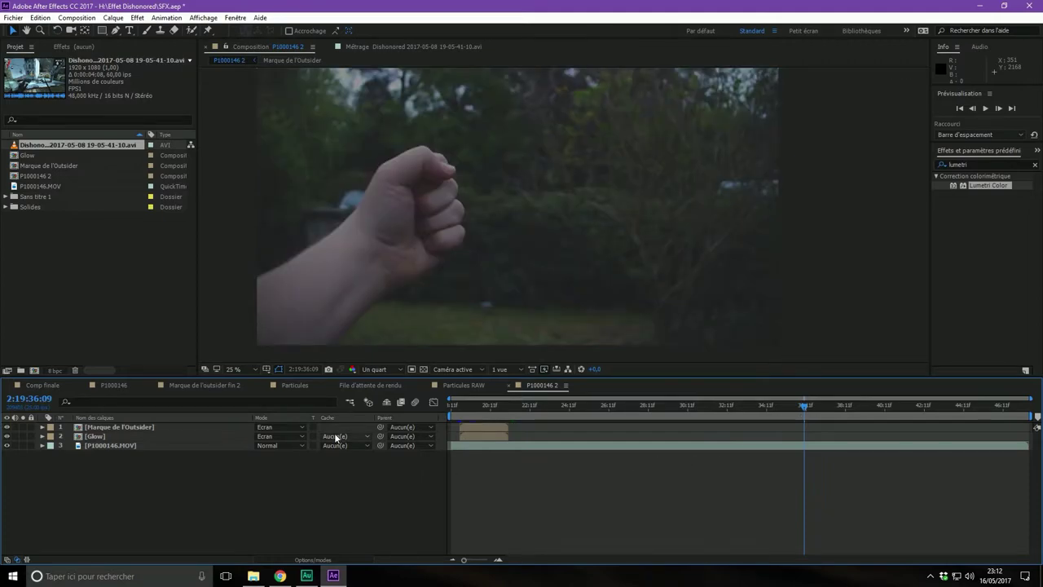
mouse_move(802, 403)
mouse_down()
mouse_move(515, 435)
mouse_move(558, 435)
mouse_up()
key(space)
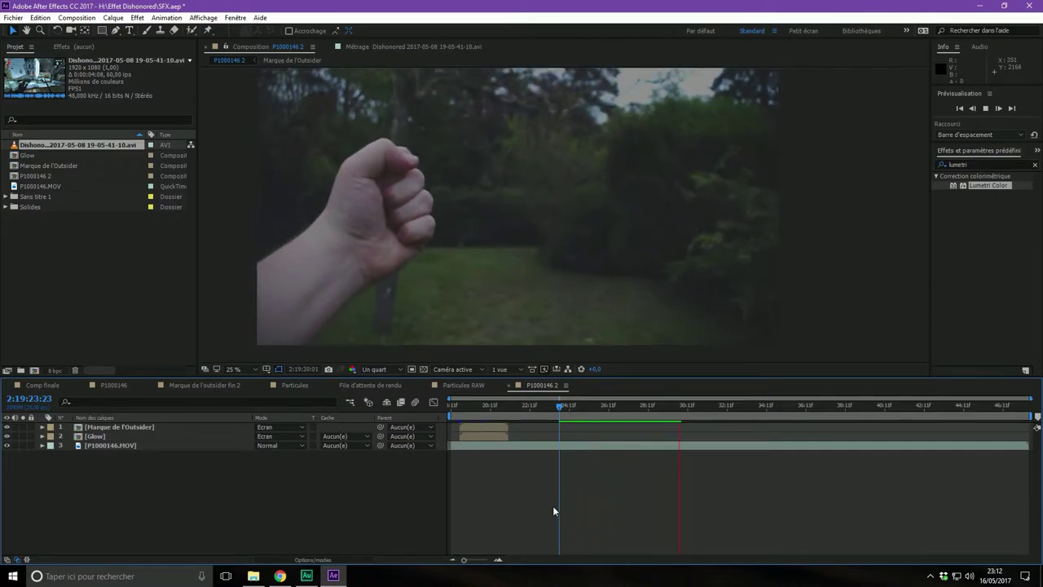
key(space)
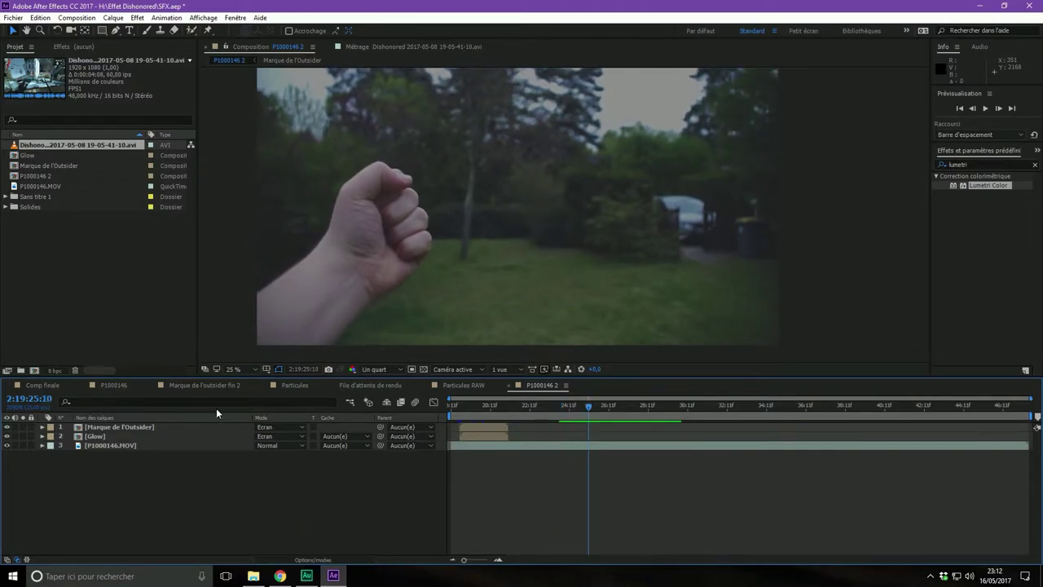
double_click(14, 145)
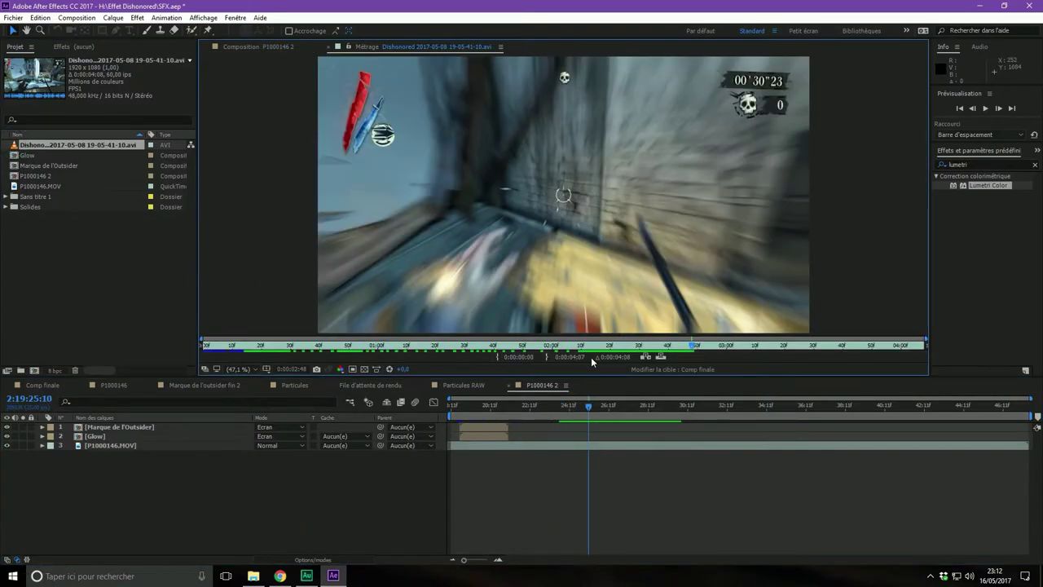
mouse_move(691, 345)
mouse_down()
mouse_move(588, 346)
mouse_move(643, 347)
mouse_up()
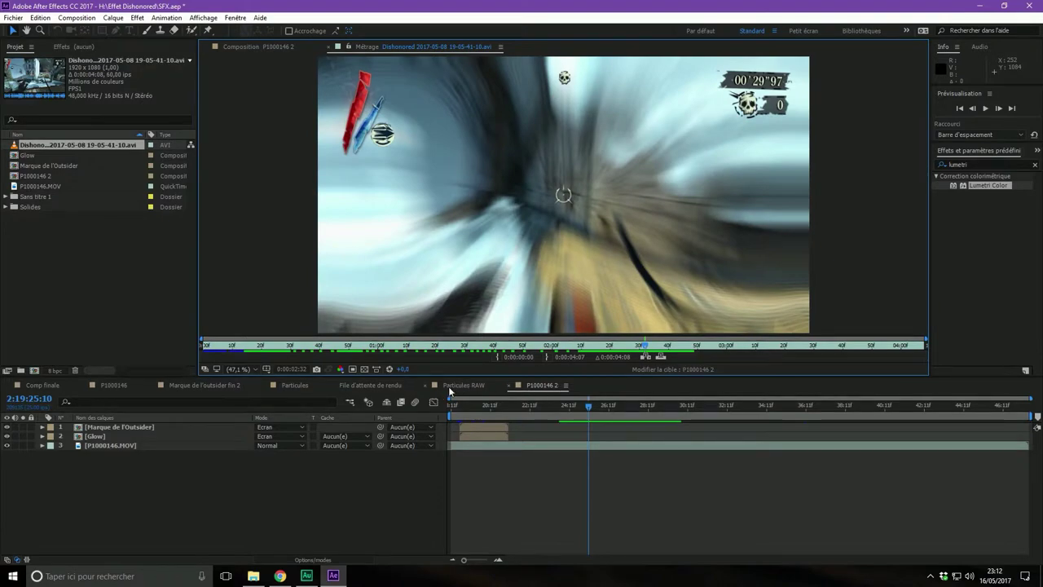
click(459, 386)
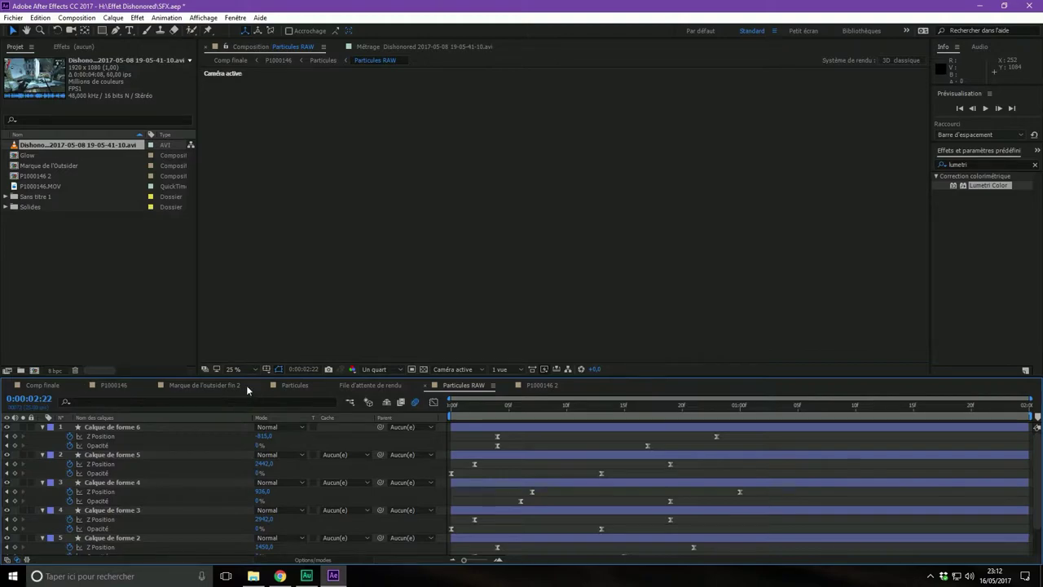
click(539, 384)
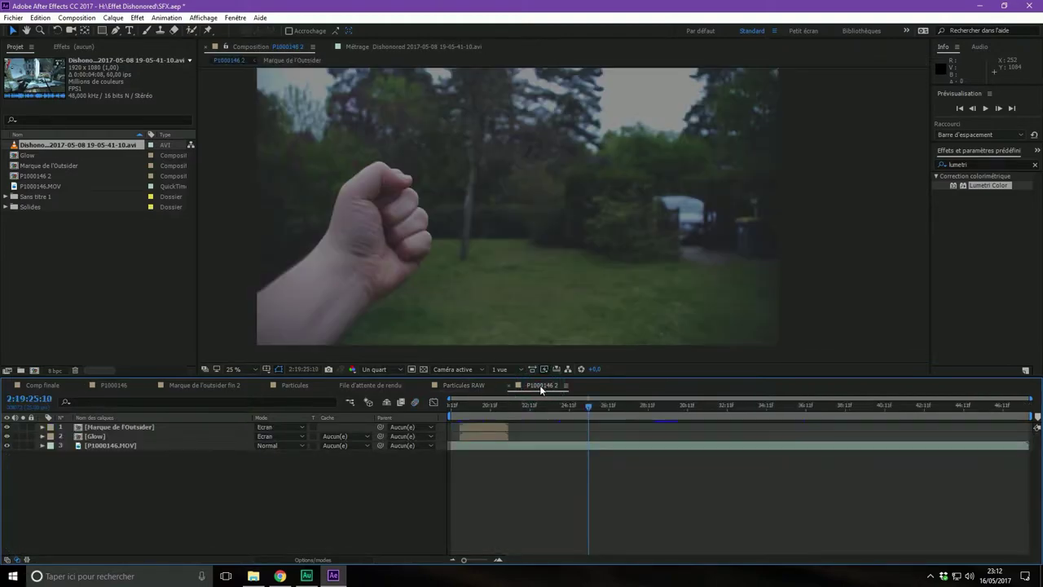
click(489, 406)
mouse_move(516, 403)
mouse_down()
mouse_move(554, 405)
mouse_move(529, 405)
mouse_up()
key(space)
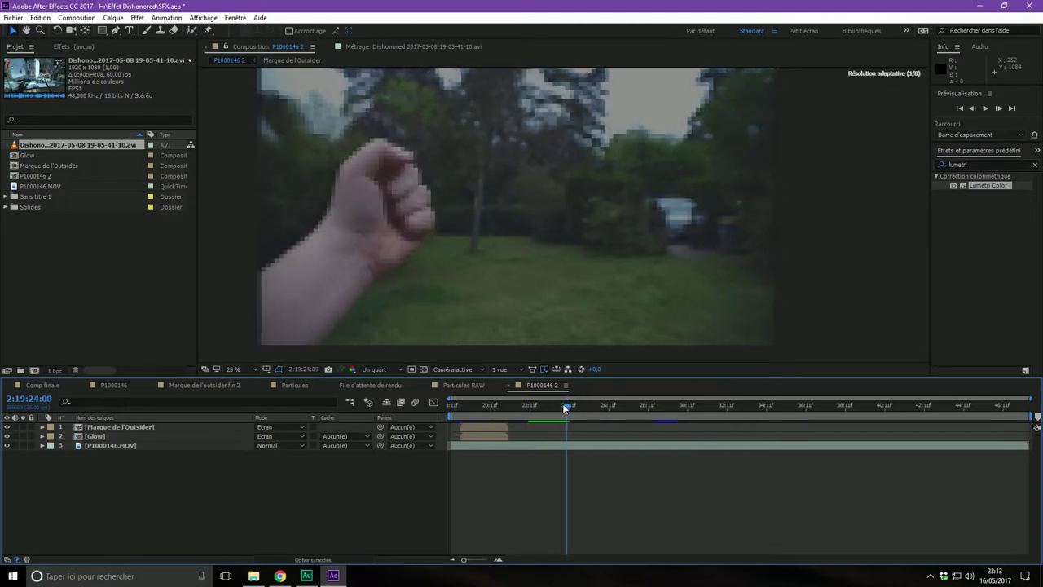
drag(565, 404, 552, 400)
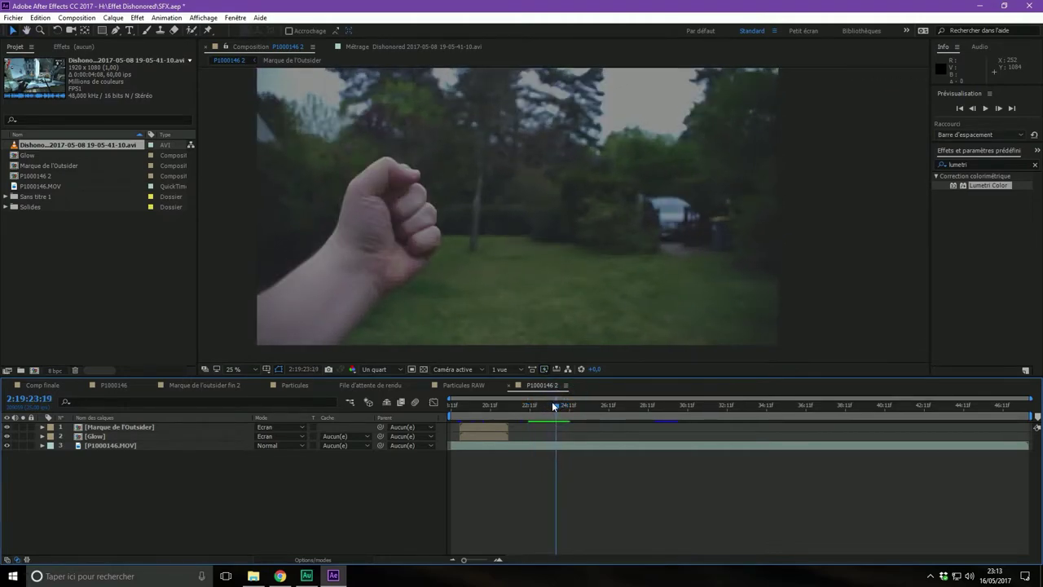
click(121, 443)
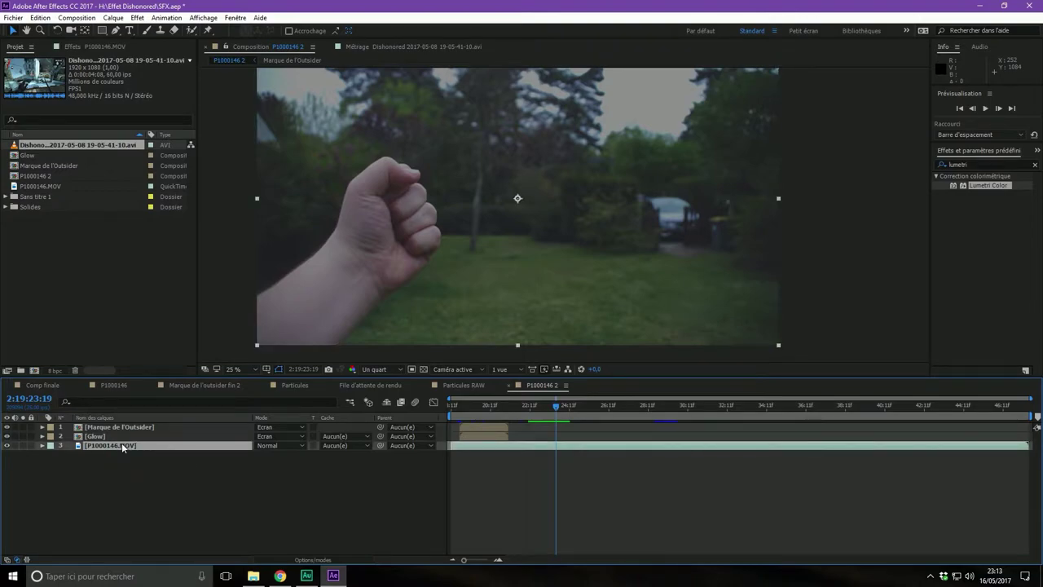
Step: Turn on Activer le remappage temporel for the P1000146.MOV hand footage layer
right_click(121, 442)
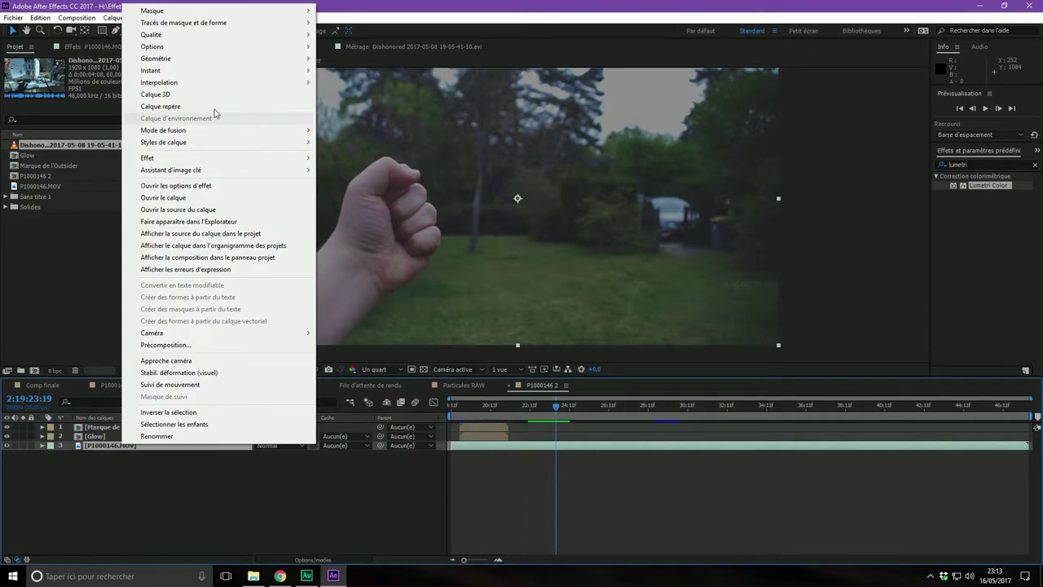
mouse_move(207, 71)
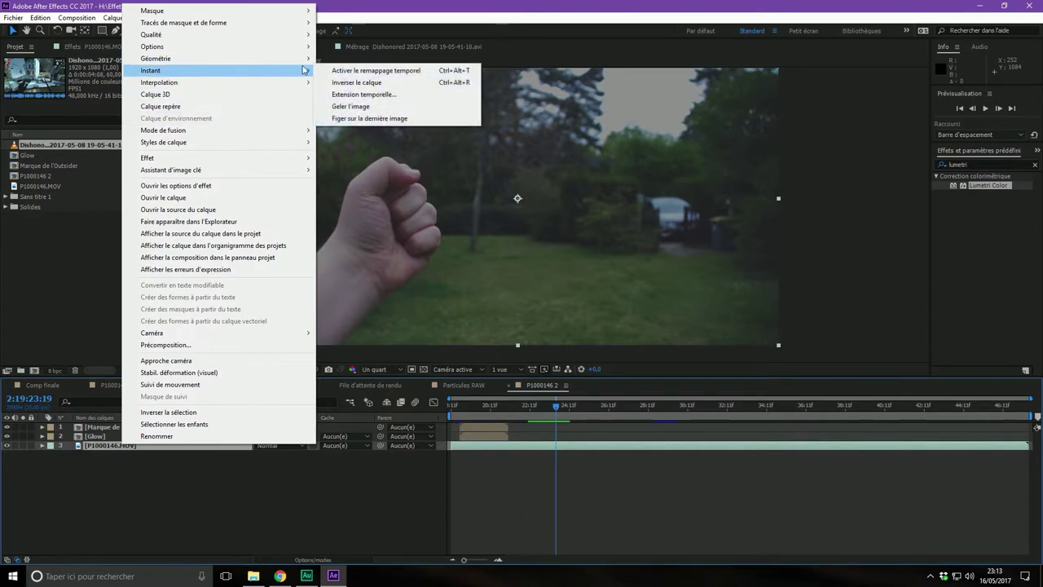
click(392, 72)
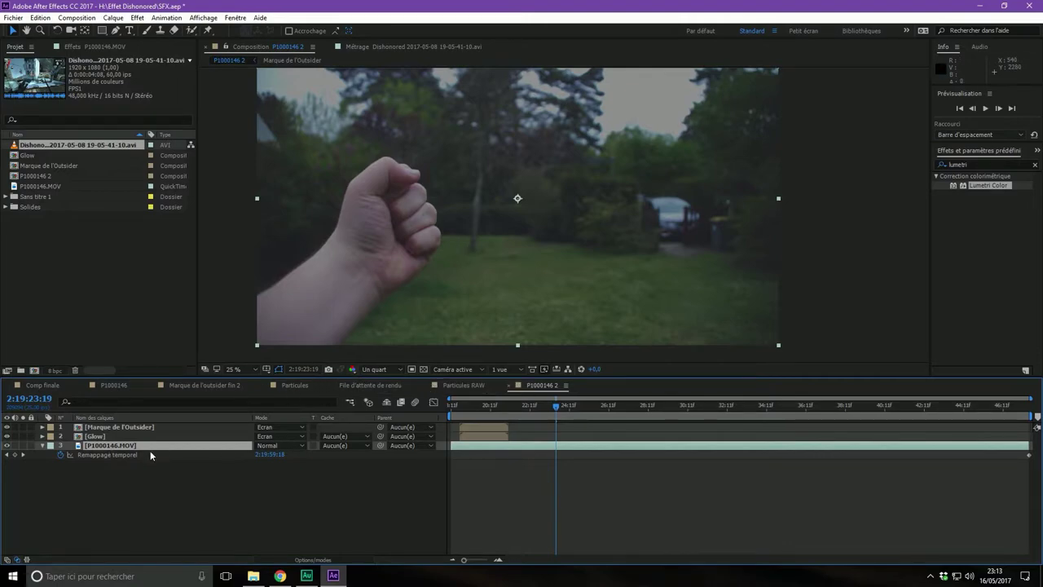
Step: Add Remappage temporel keyframes at 2:19:23:19 and, frame-stepped to the hand opening, at 2:19:21:11
click(15, 455)
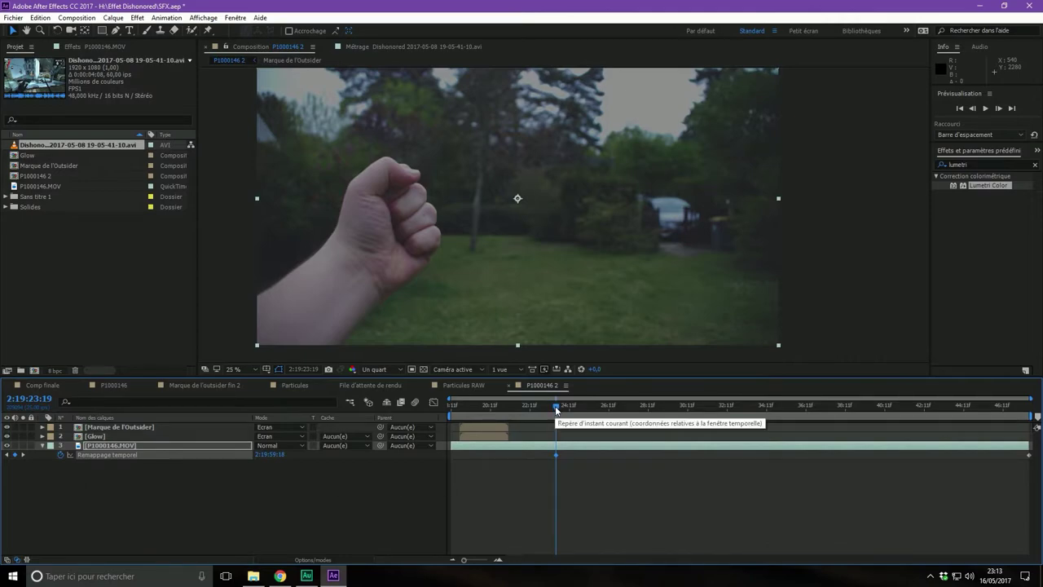
drag(555, 407, 515, 408)
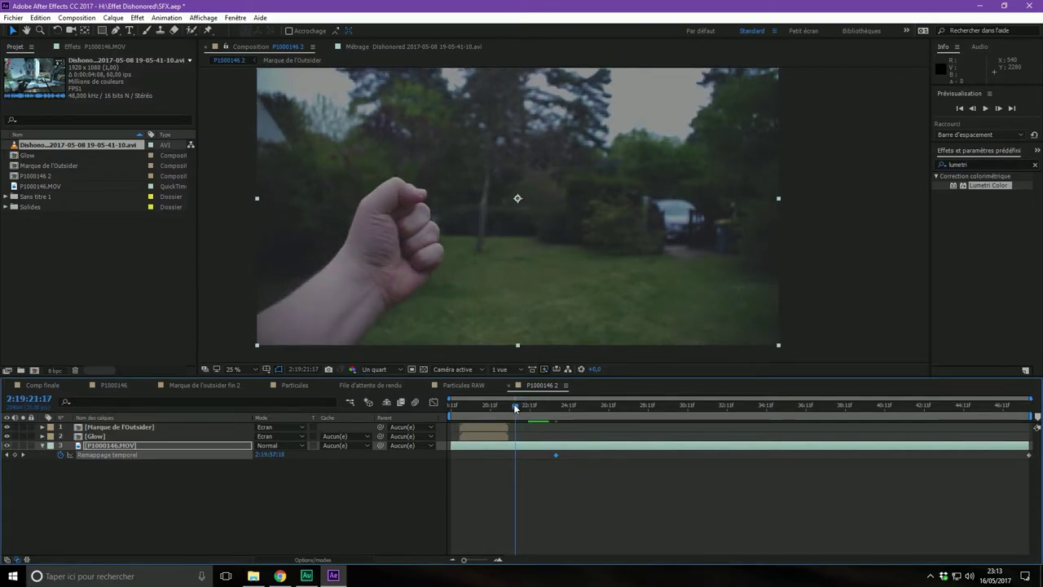
mouse_move(513, 403)
mouse_down()
mouse_move(532, 404)
mouse_move(505, 407)
mouse_up()
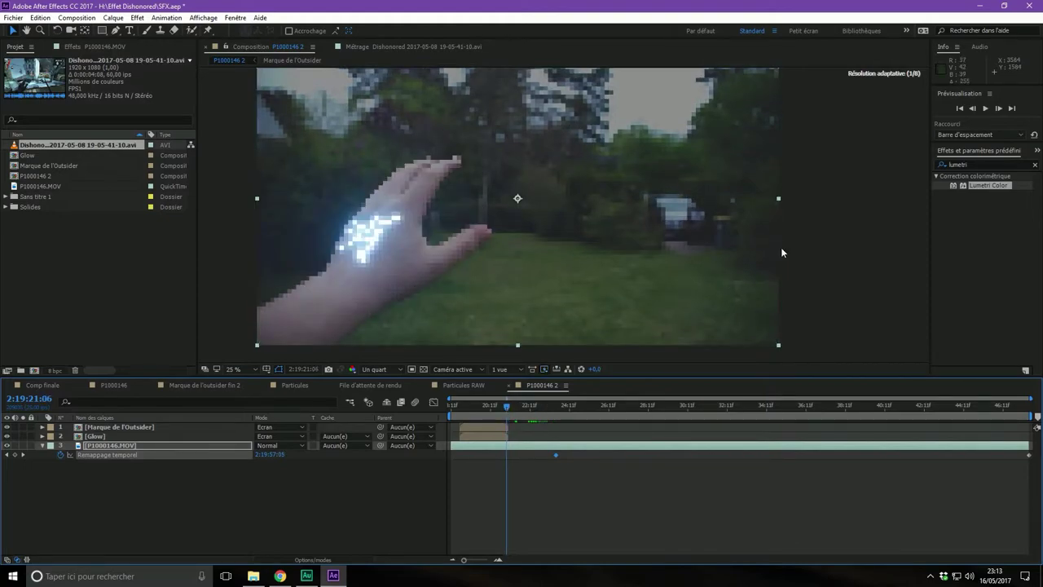
click(995, 109)
click(996, 109)
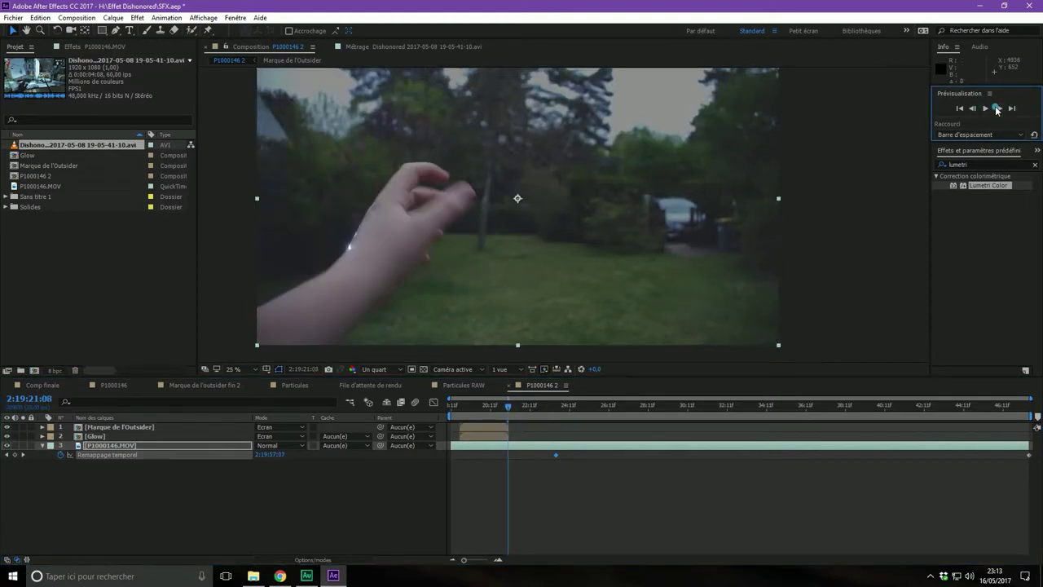
click(995, 109)
click(996, 109)
click(996, 109)
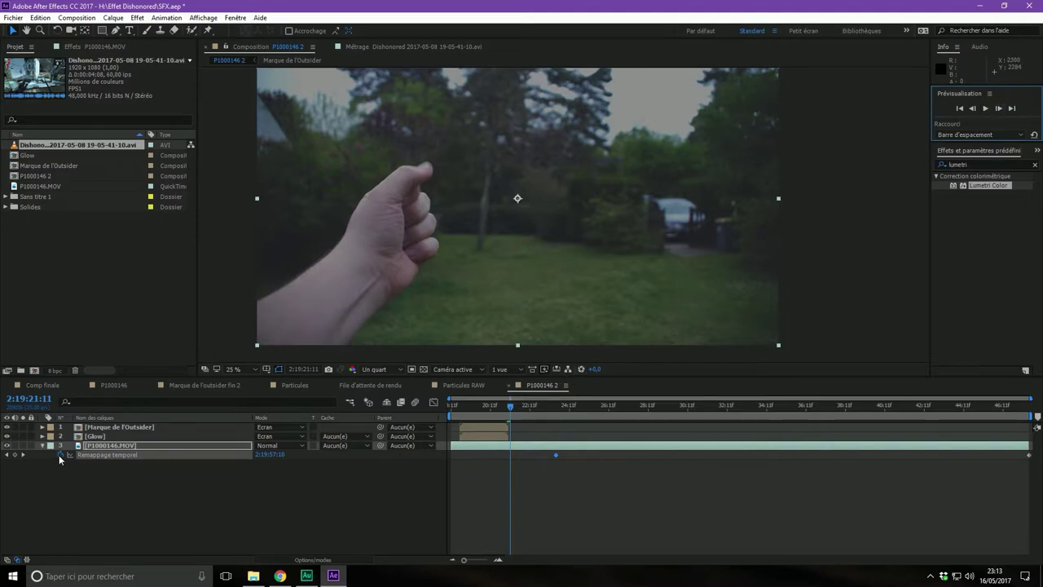
click(17, 456)
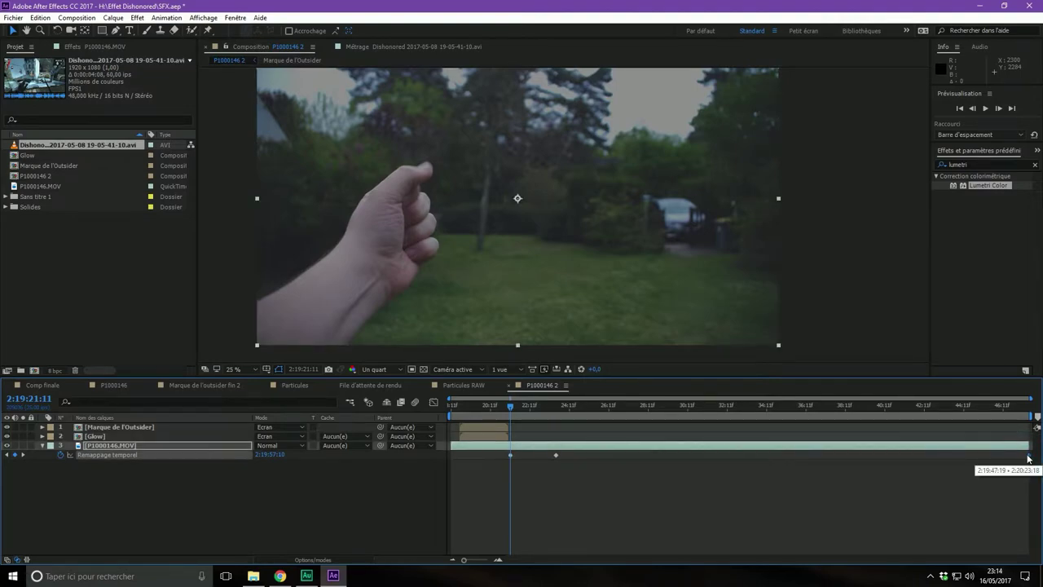
Step: Marquee-select the later Remappage temporel keyframes and slide them to a few frames after 2:19:21:11
click(556, 455)
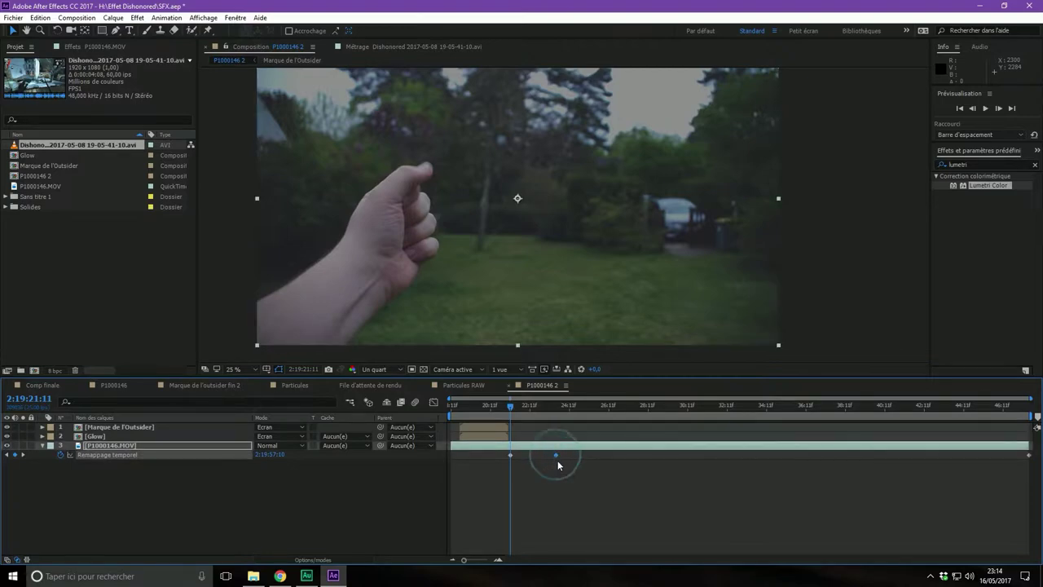
click(1029, 460)
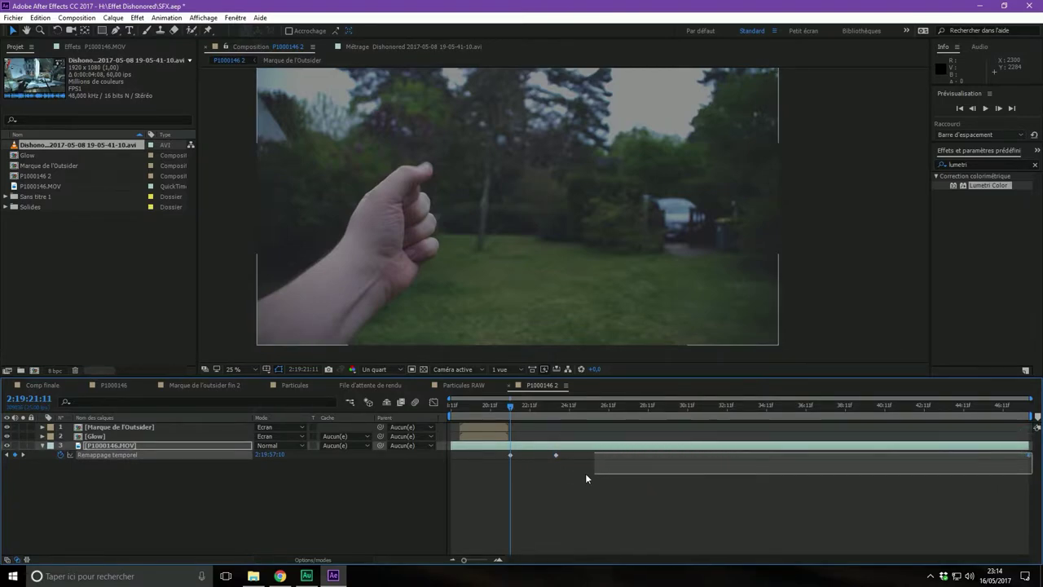
mouse_move(997, 461)
mouse_down()
mouse_move(539, 471)
mouse_move(527, 462)
mouse_up()
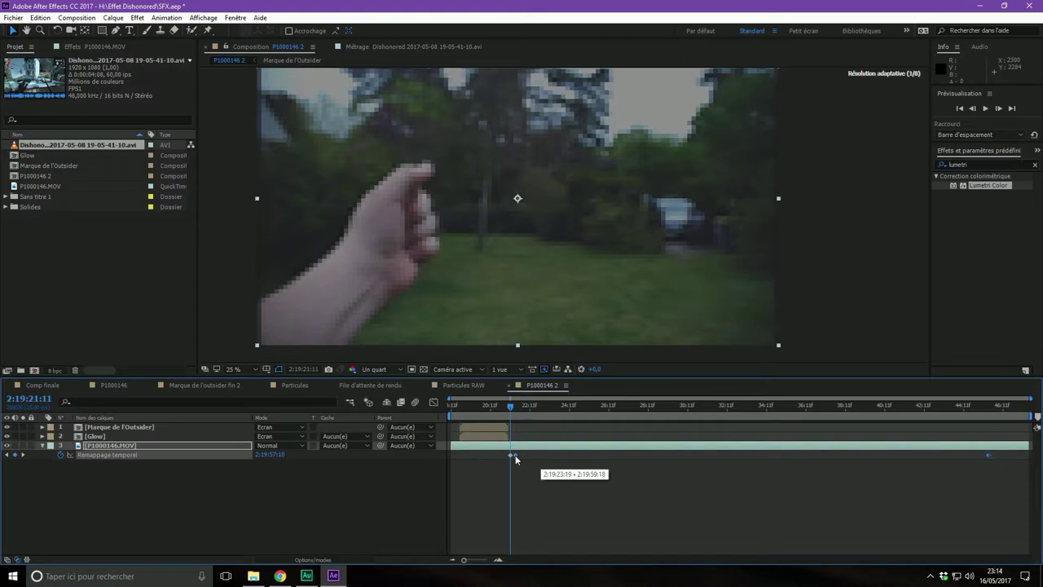
drag(515, 455, 513, 454)
click(498, 559)
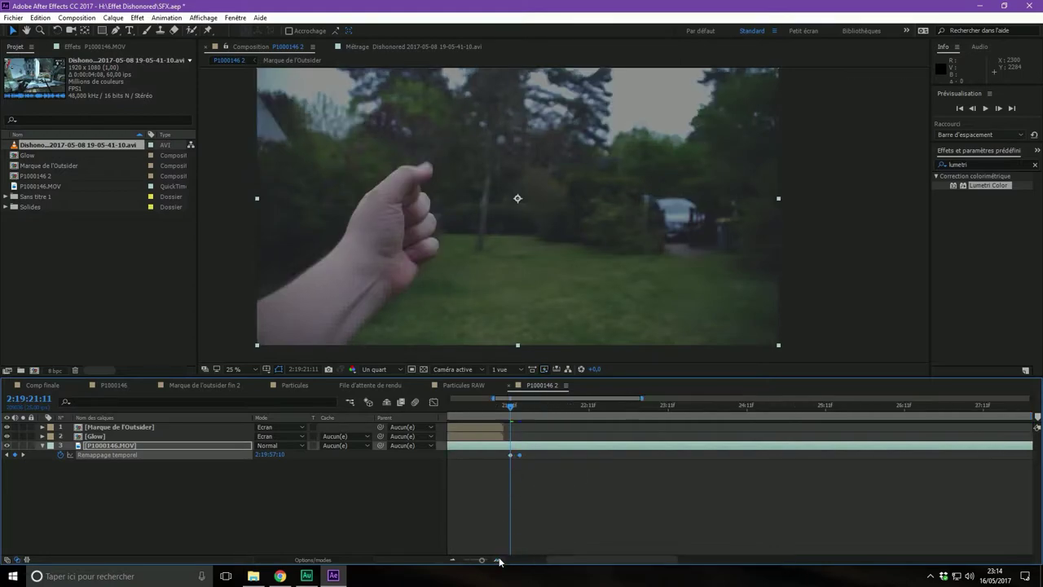
click(498, 560)
drag(585, 455, 535, 460)
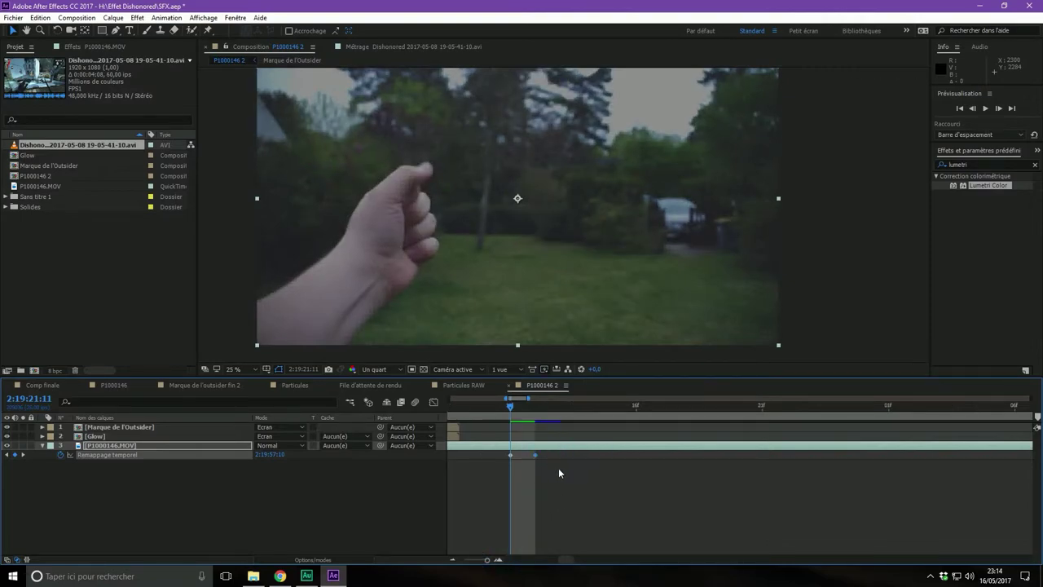
click(455, 560)
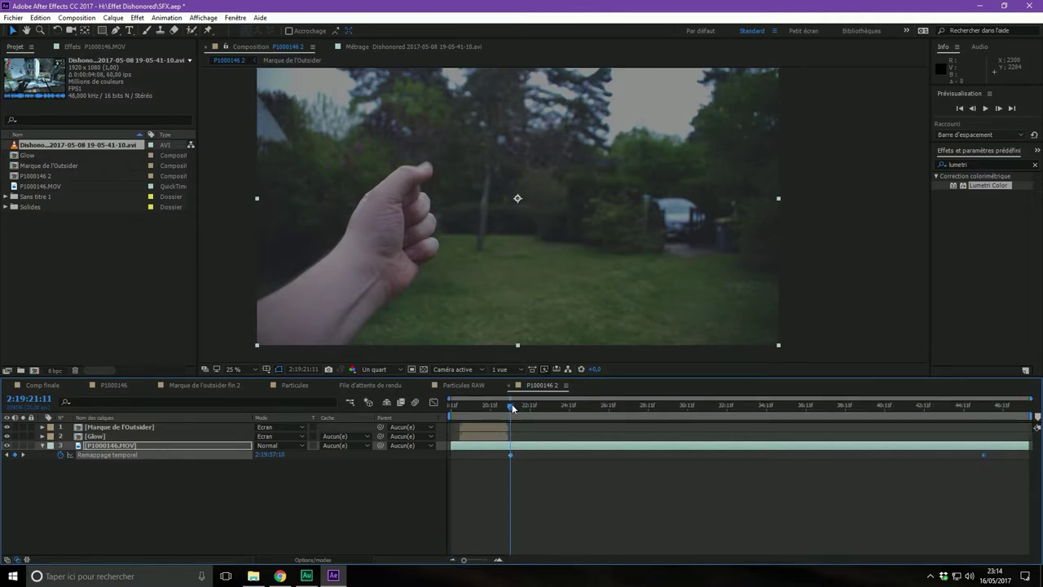
mouse_move(512, 408)
mouse_down()
mouse_move(545, 414)
mouse_move(492, 407)
mouse_up()
key(space)
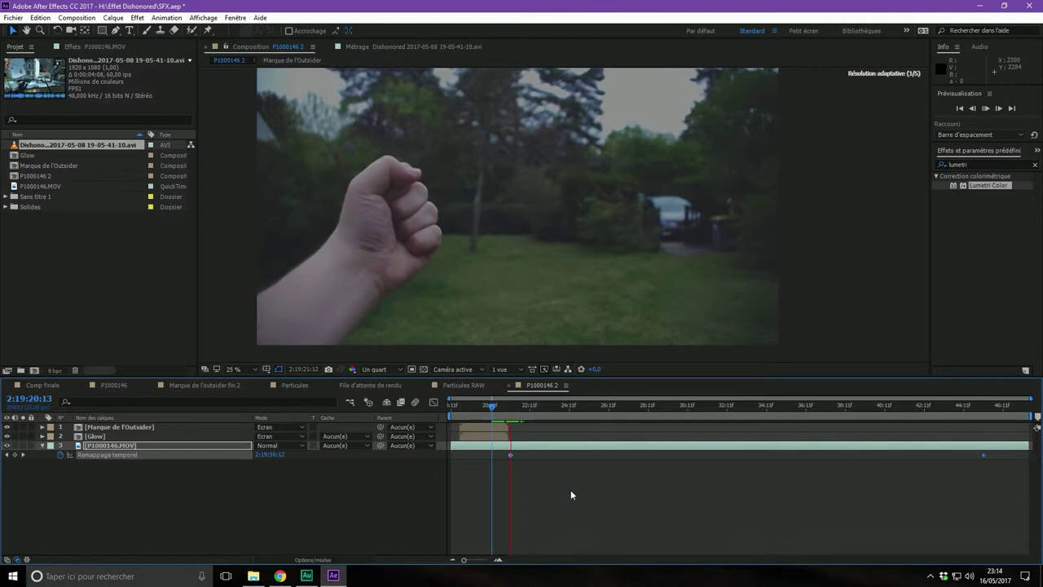
key(space)
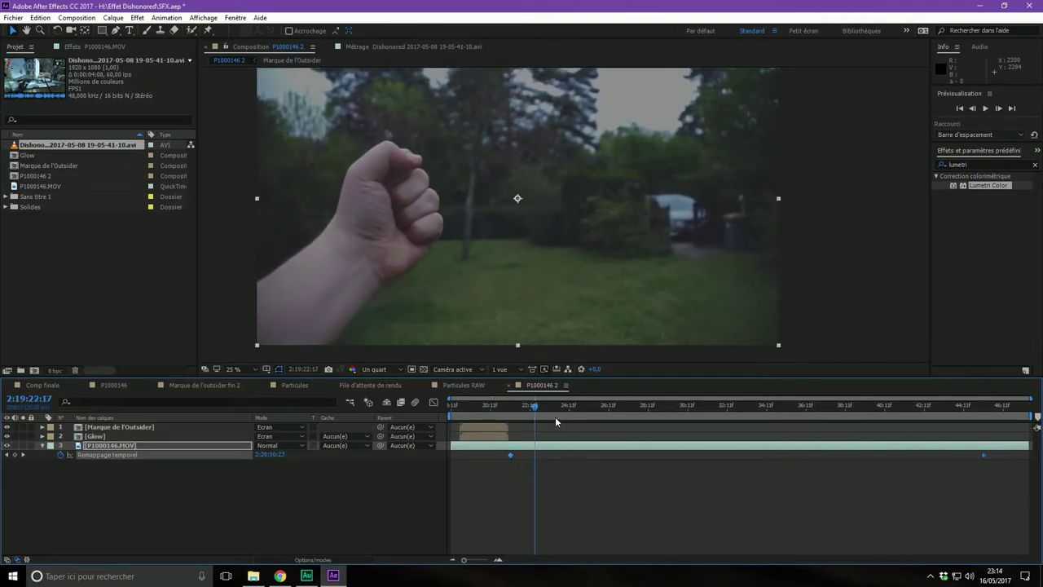
drag(536, 409, 523, 409)
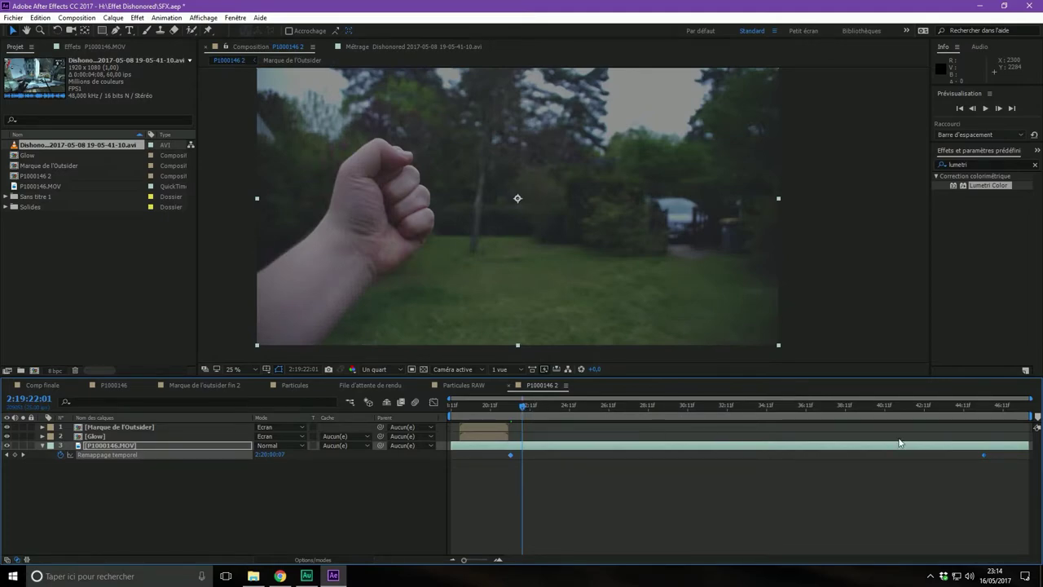
drag(522, 404, 783, 418)
click(757, 401)
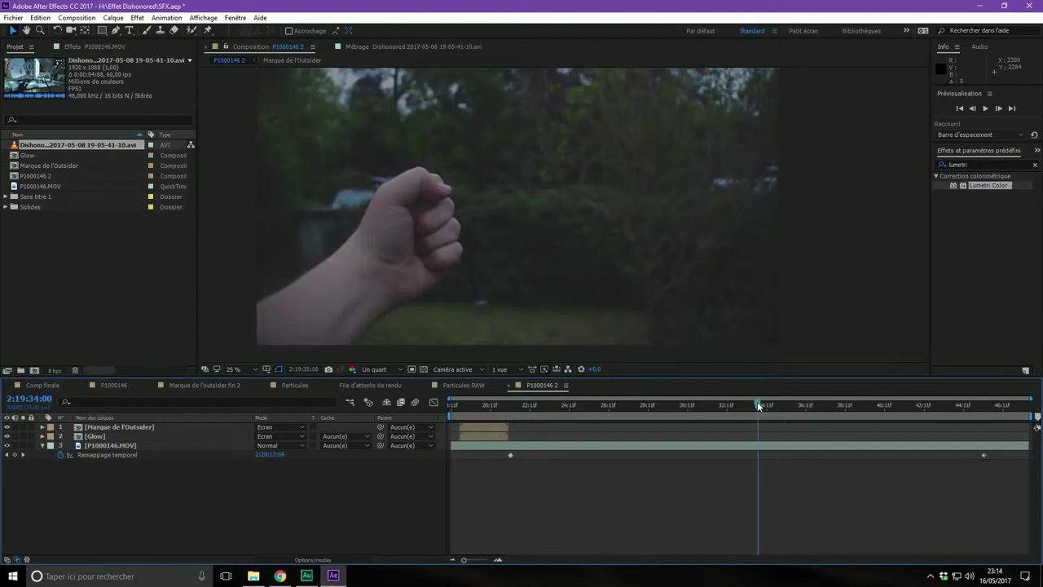
key(space)
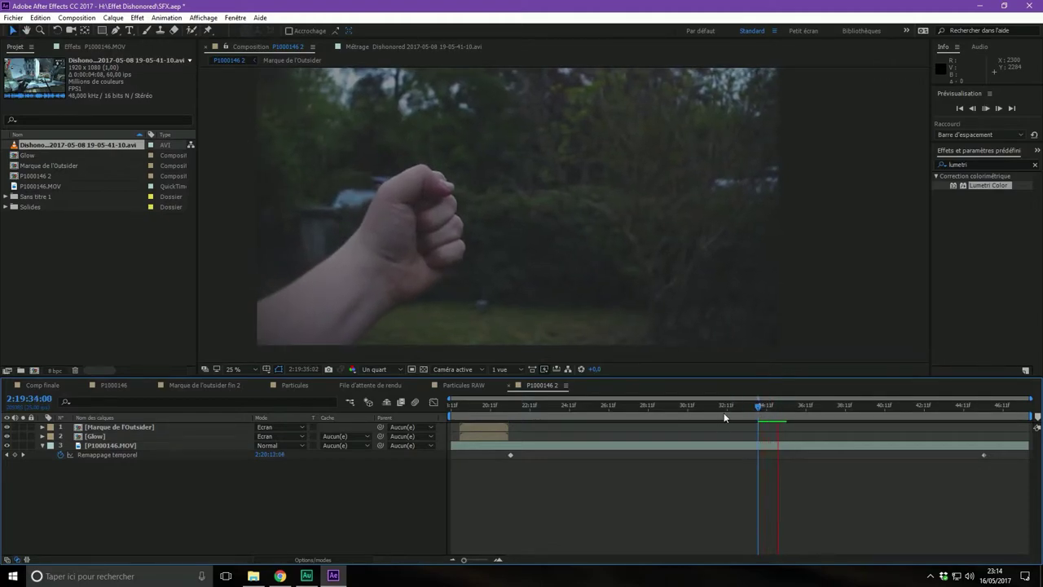
mouse_move(724, 412)
mouse_down()
mouse_move(715, 431)
mouse_move(656, 404)
mouse_up()
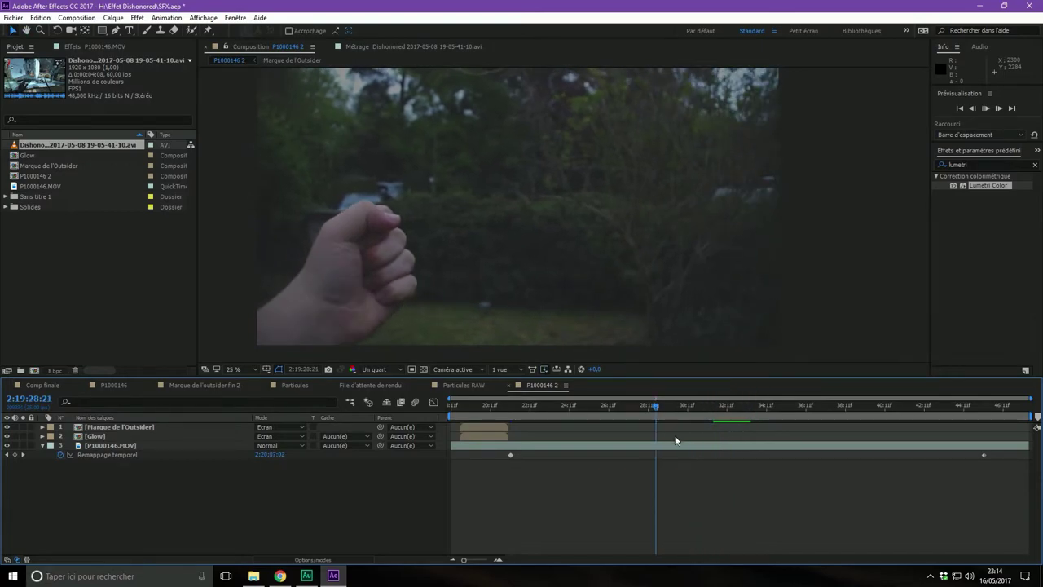
key(space)
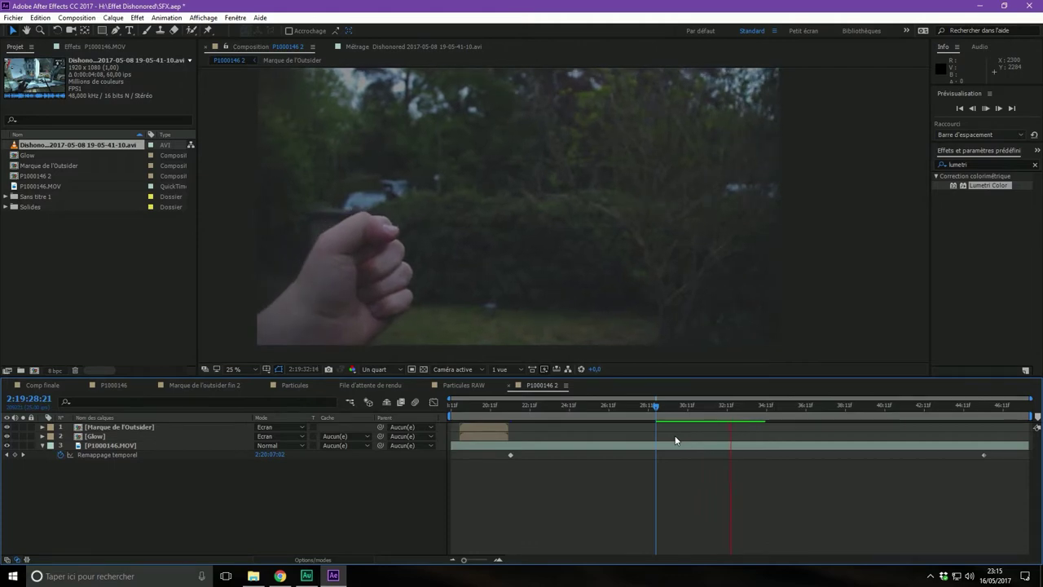
key(space)
drag(734, 405, 727, 403)
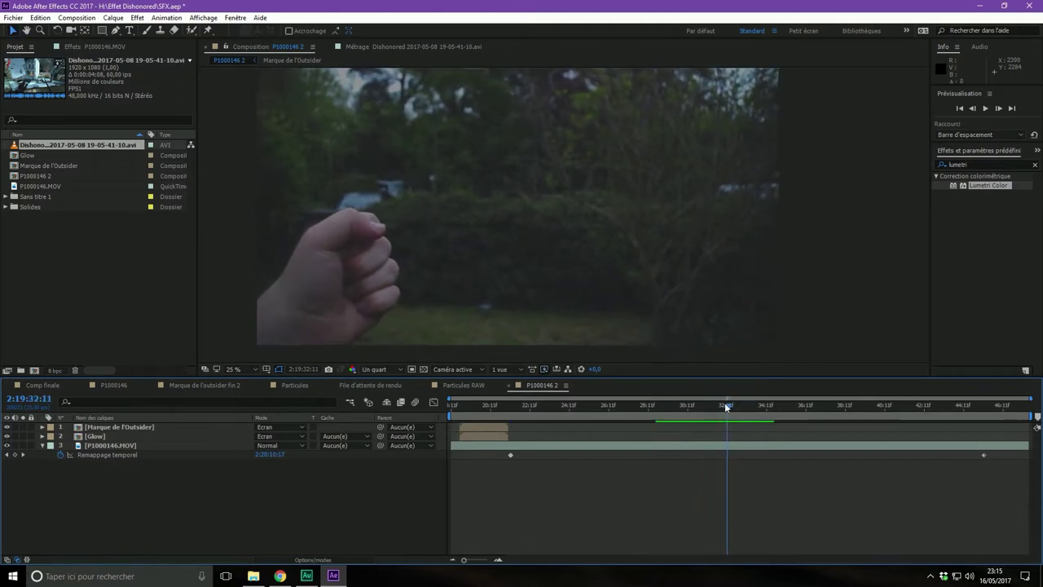
Step: Add a time remap keyframe at the fist frame and drag it much earlier
click(15, 454)
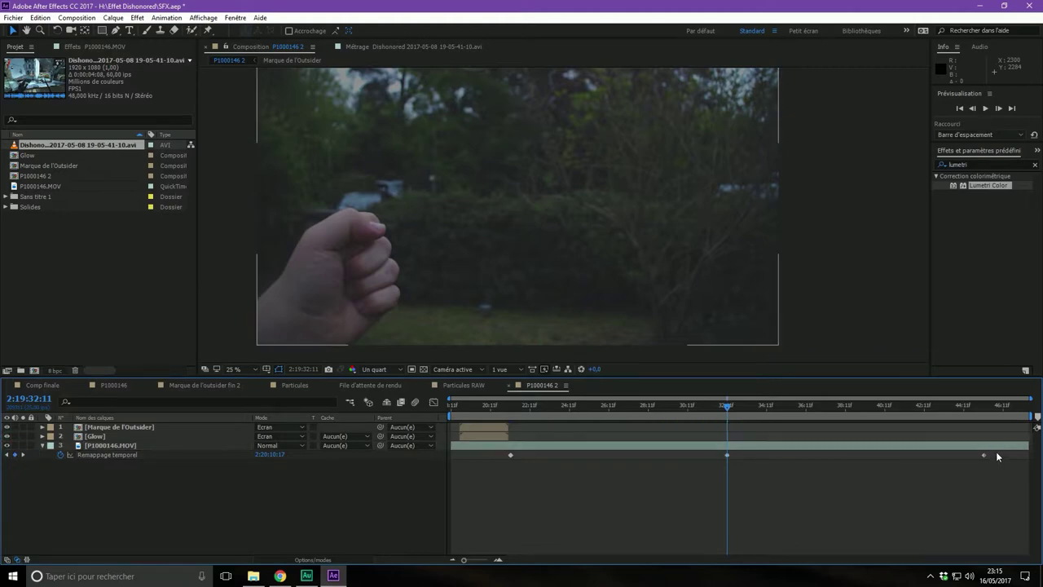
drag(995, 452, 655, 524)
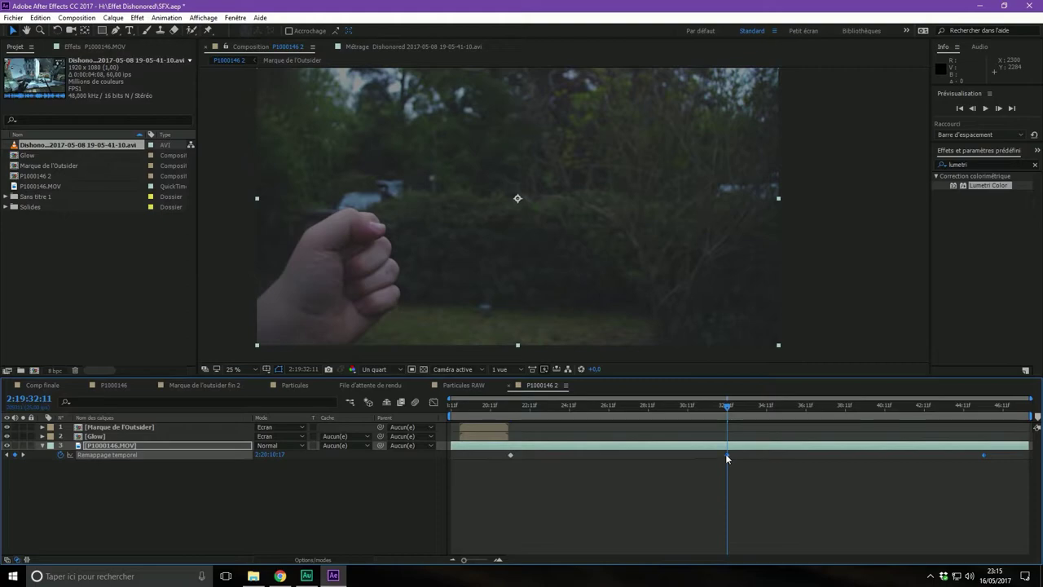
drag(725, 456, 520, 461)
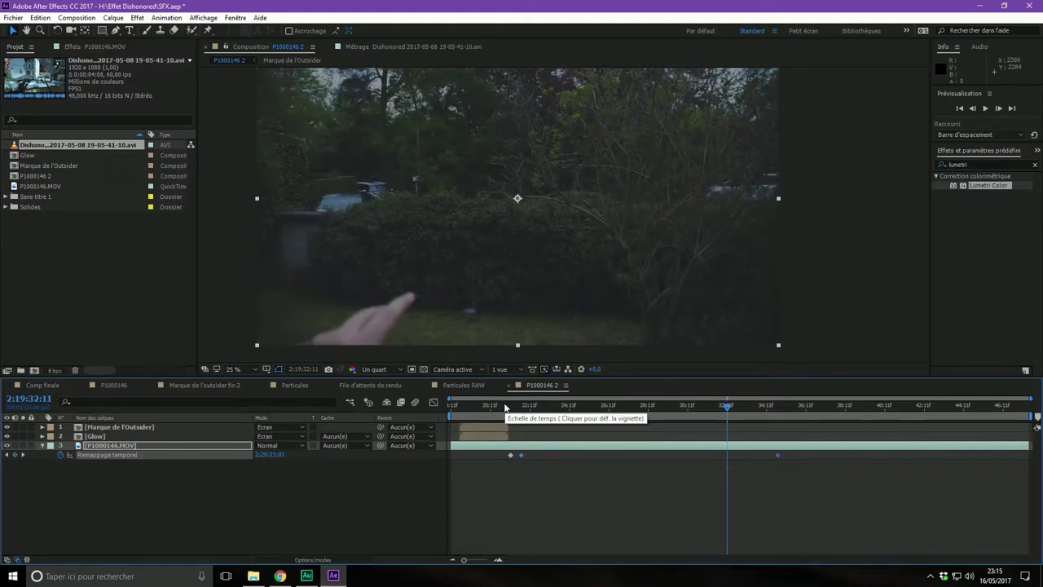
Step: Preview the sped-up punch from the glowing-hand moment around 2:19:20:20 several times
click(506, 407)
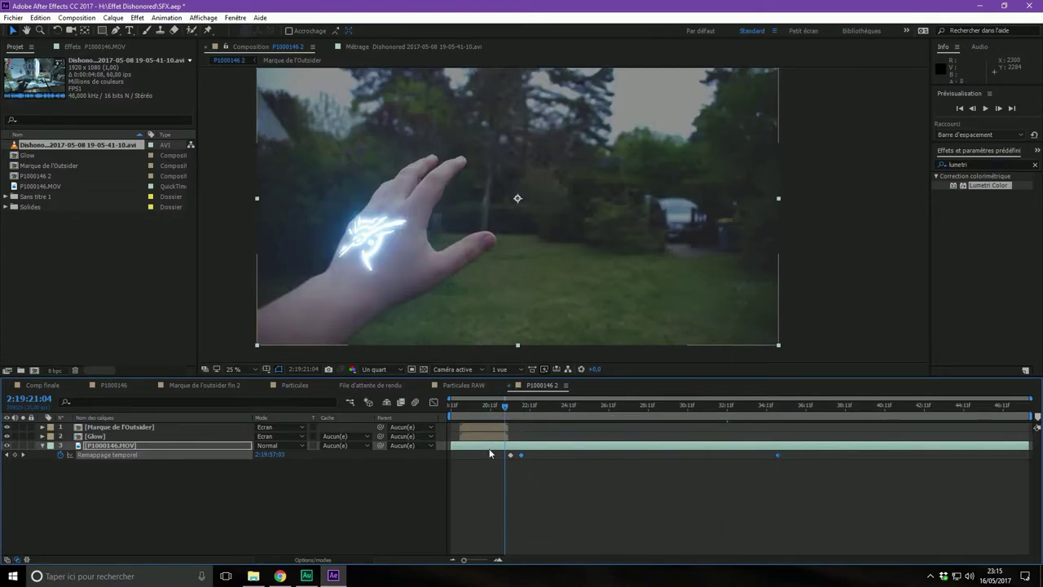
key(space)
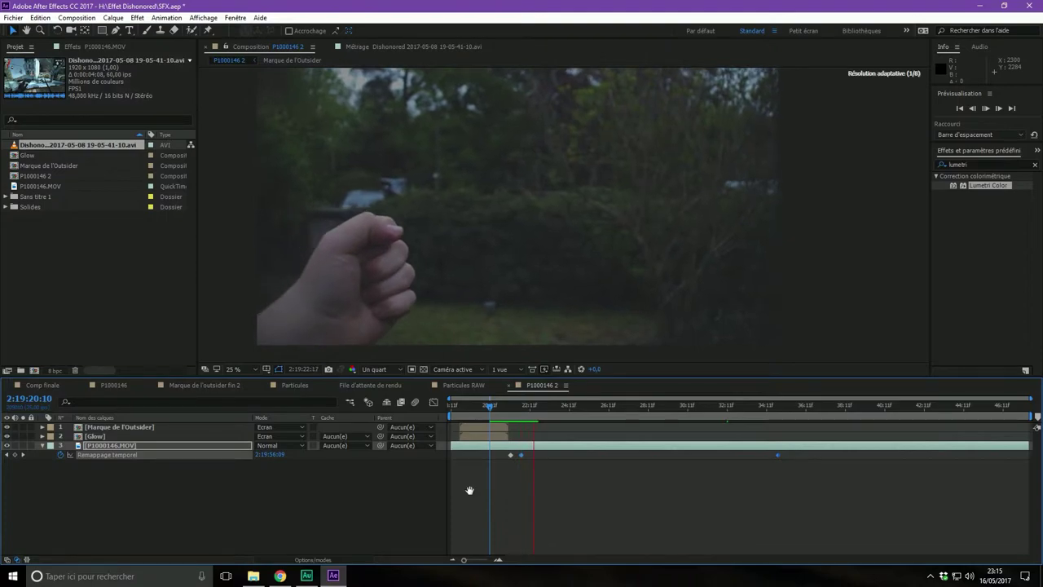
click(490, 407)
click(496, 407)
key(space)
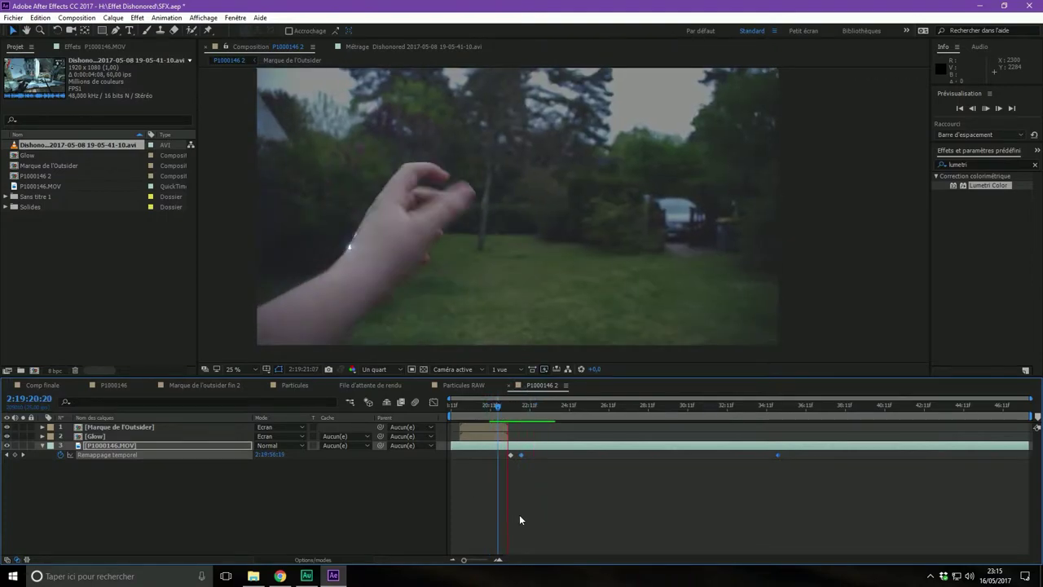
click(500, 404)
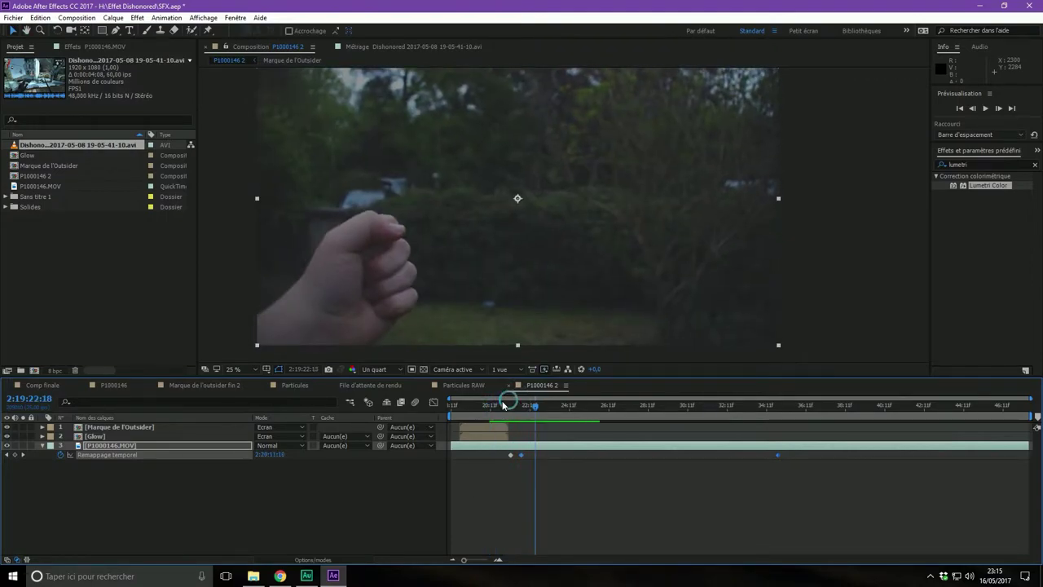
key(space)
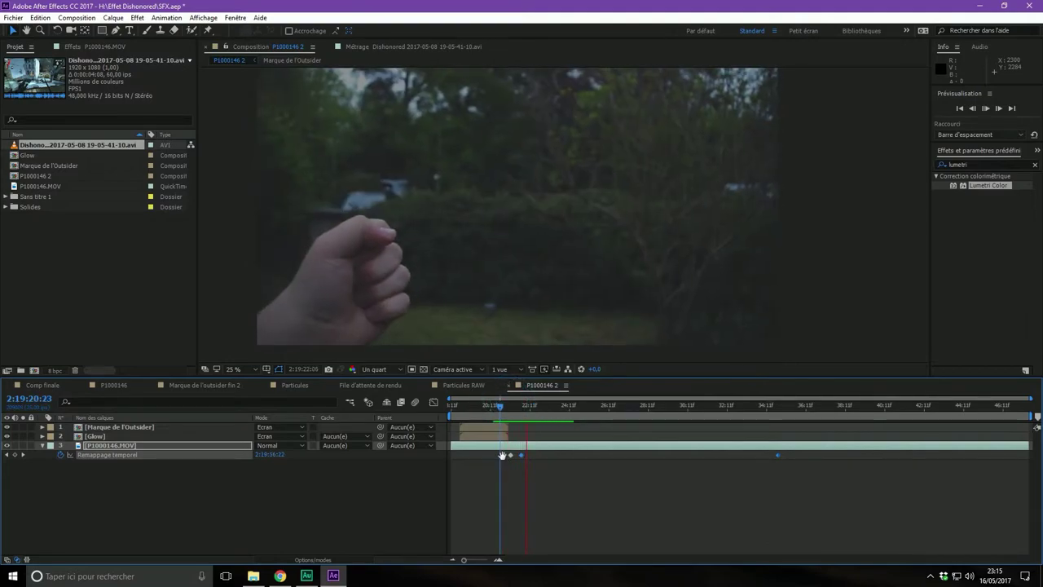
key(space)
Step: Nudge the remap keyframe right beside the earlier one, zoomed in on the timeline
click(498, 559)
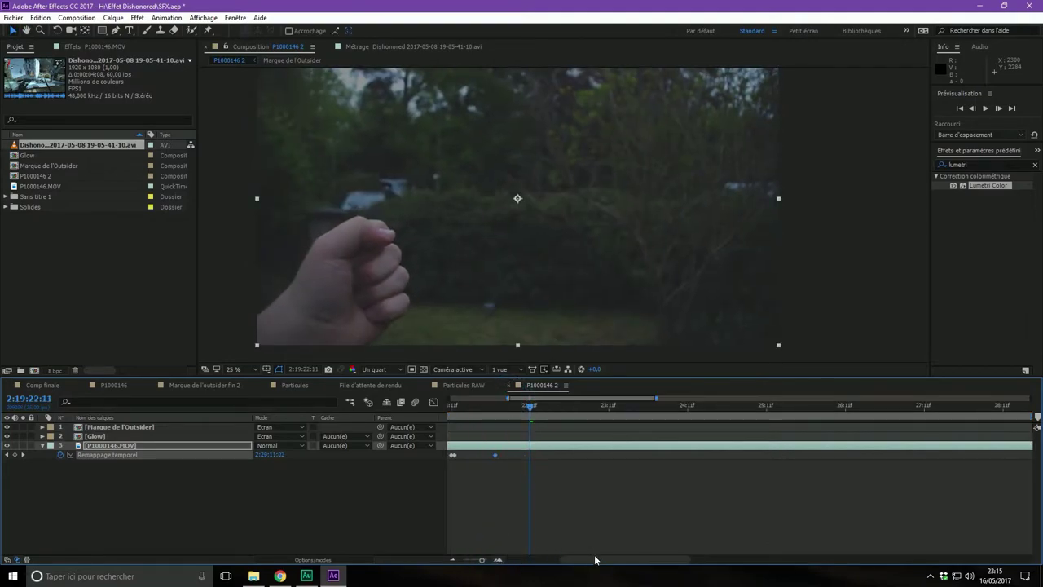
drag(597, 560, 588, 560)
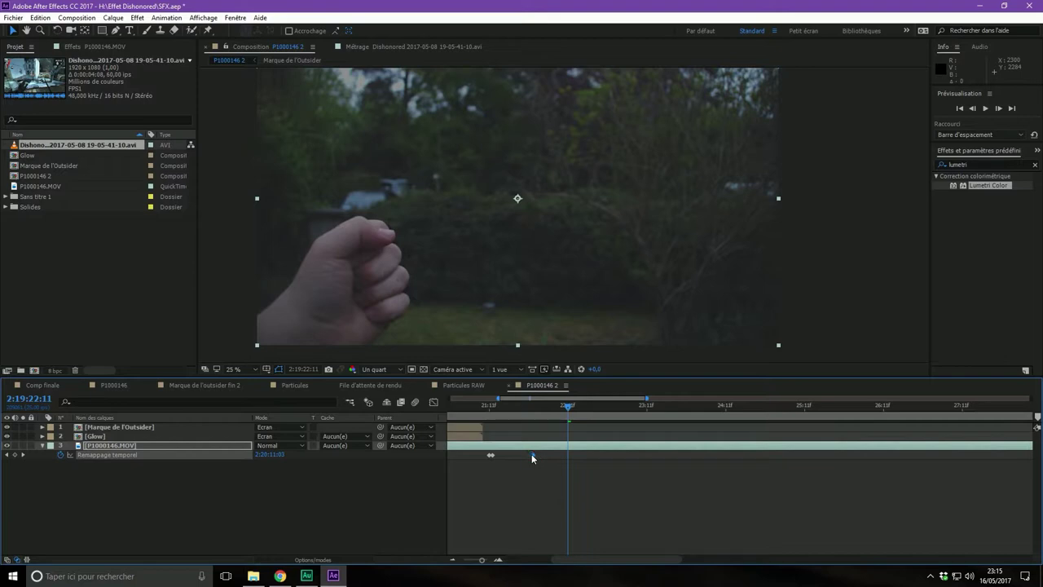
drag(531, 453, 525, 454)
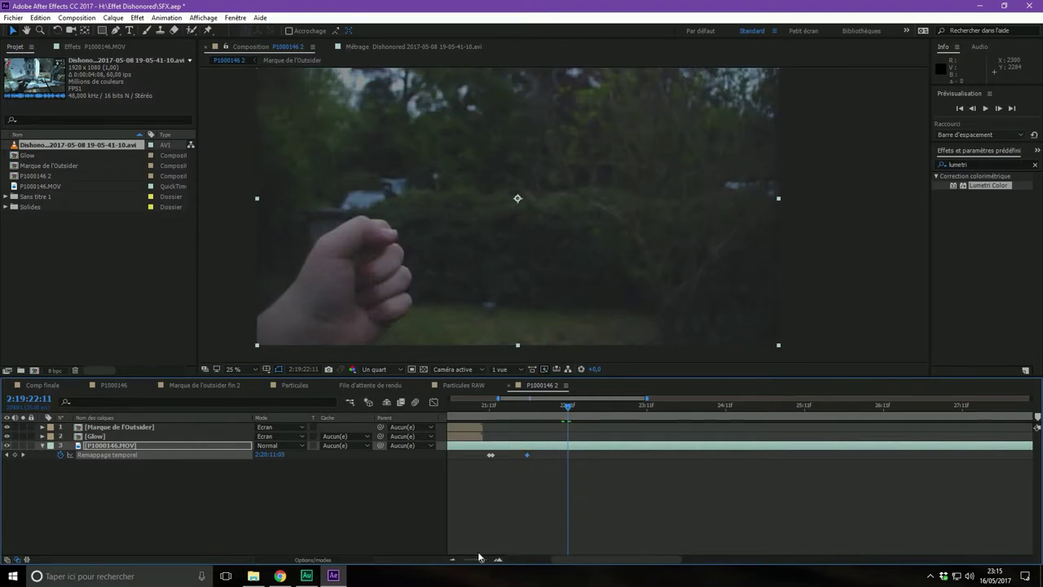
click(452, 559)
click(640, 485)
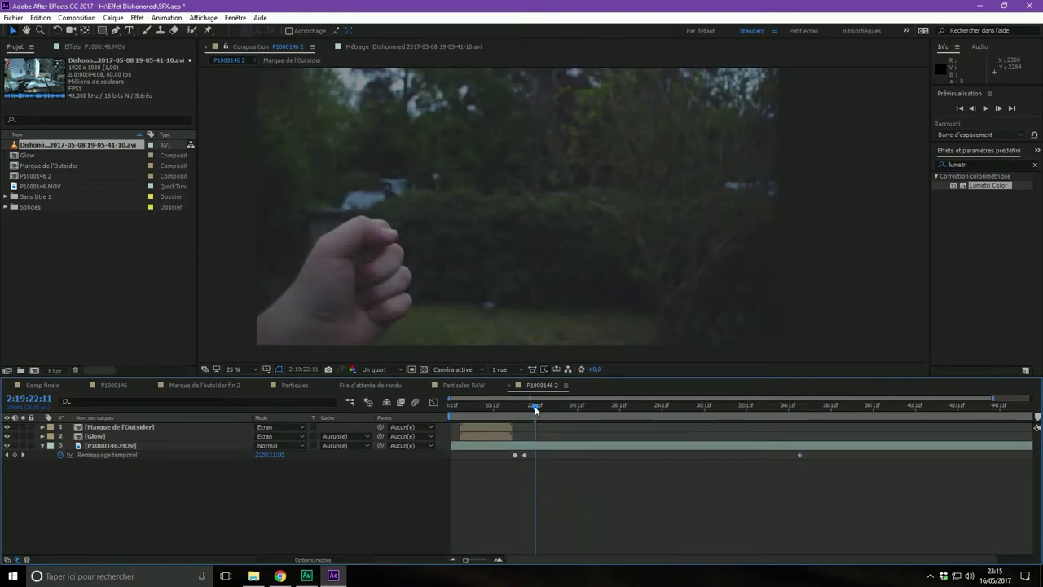
drag(534, 406, 507, 404)
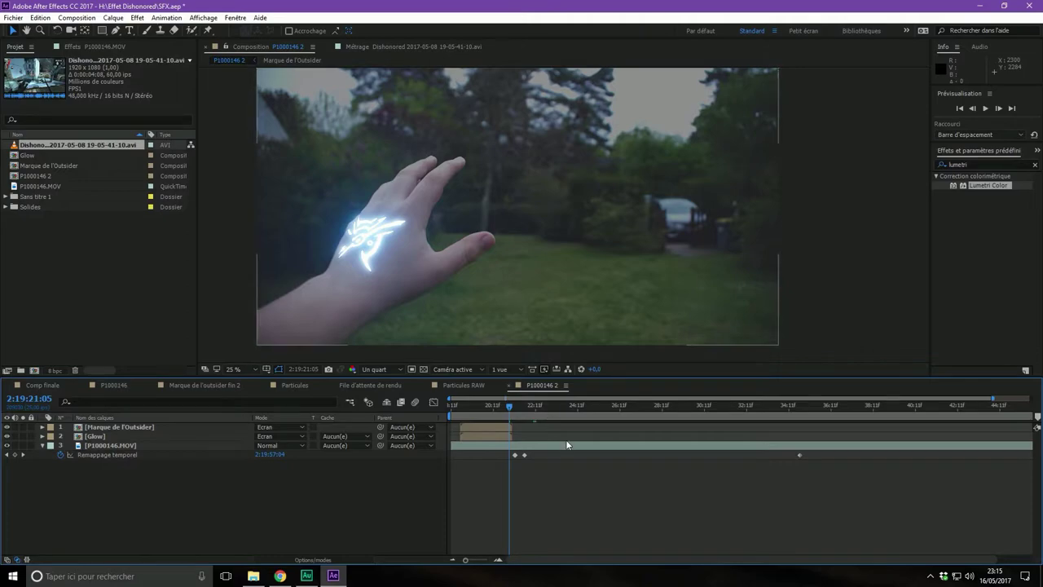
Step: Scrub Comp finale to check the retimed fist rush, then return to P1000146 2
click(43, 384)
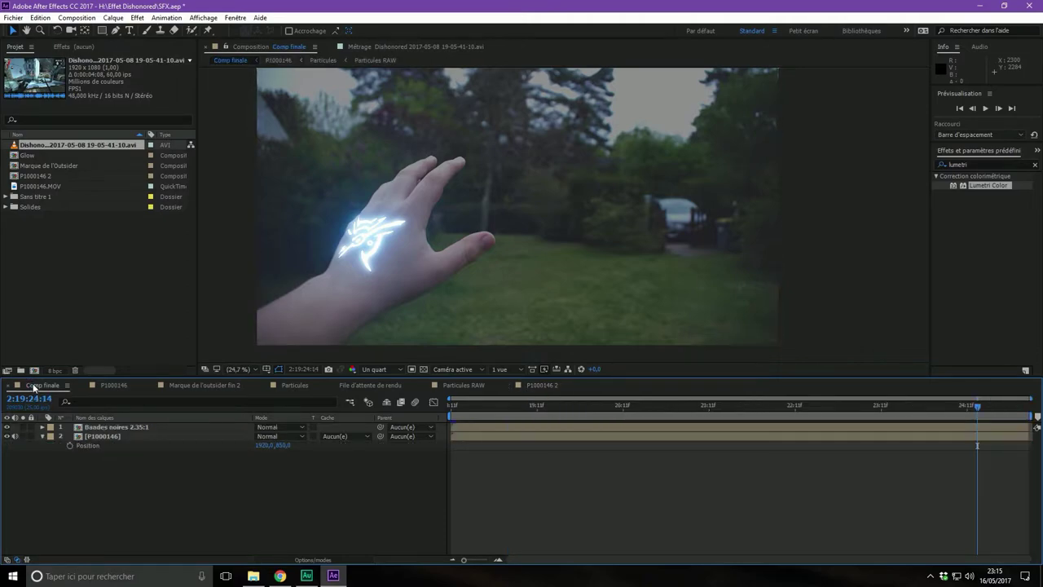
mouse_move(691, 404)
mouse_down()
mouse_move(675, 405)
mouse_move(749, 403)
mouse_move(721, 394)
mouse_move(744, 391)
mouse_up()
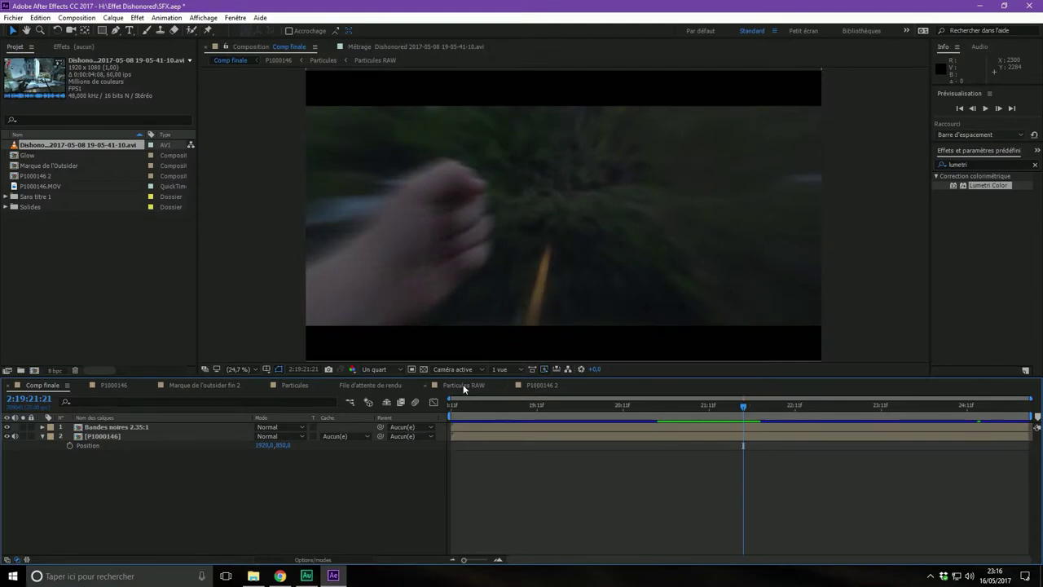
click(542, 385)
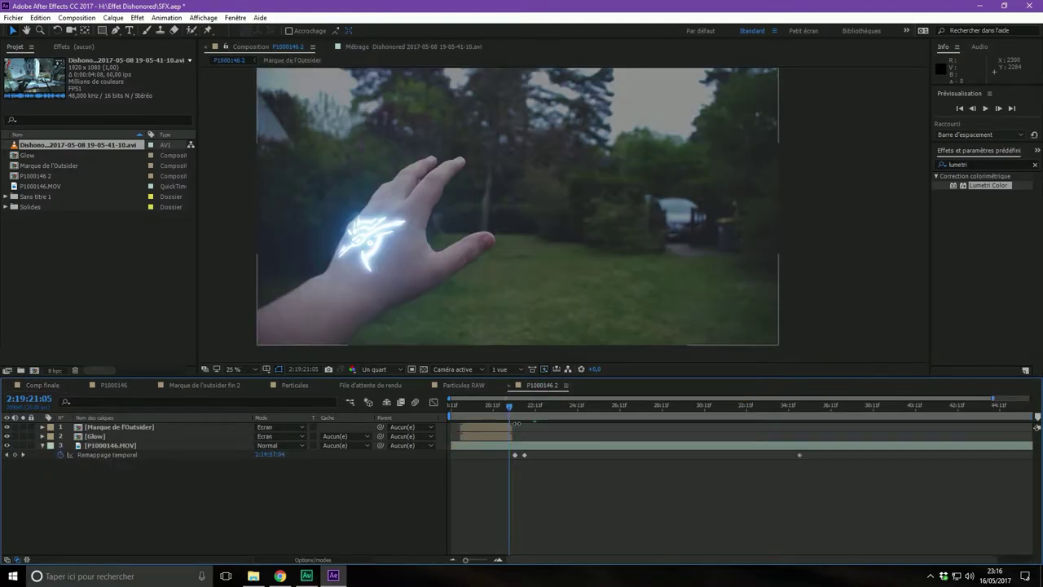
click(577, 406)
click(570, 406)
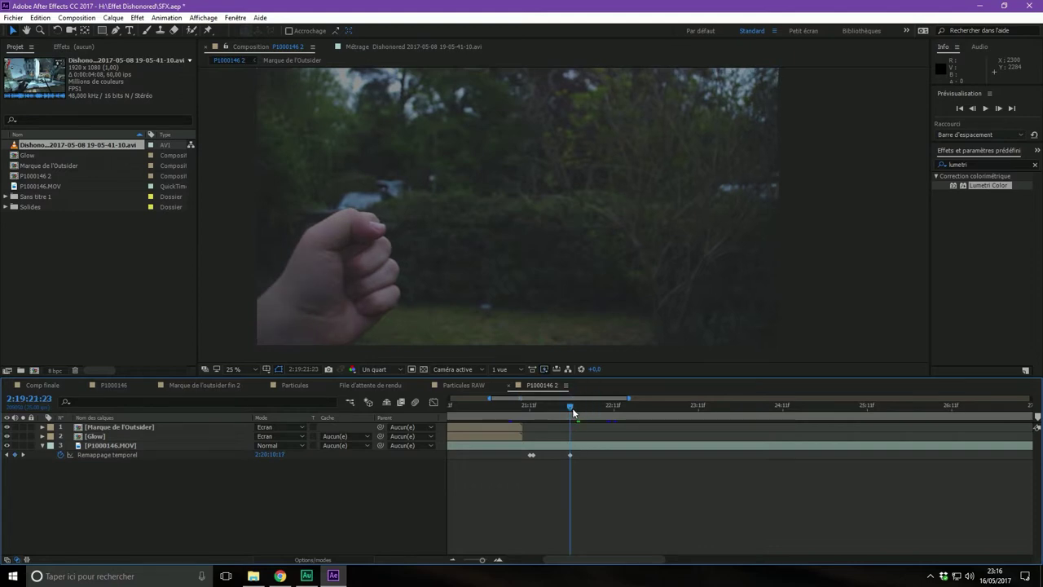
click(505, 460)
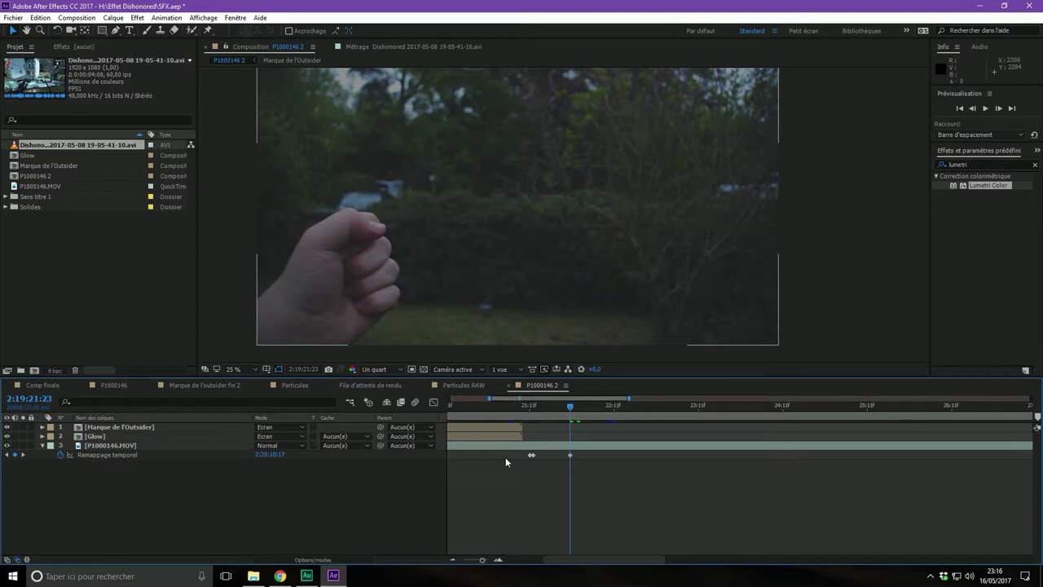
key(space)
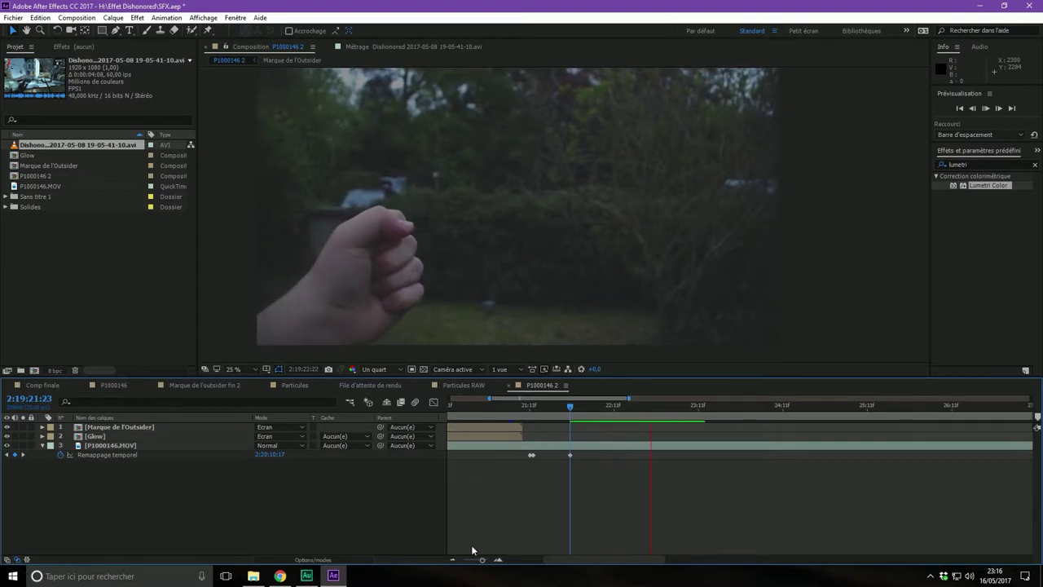
click(465, 559)
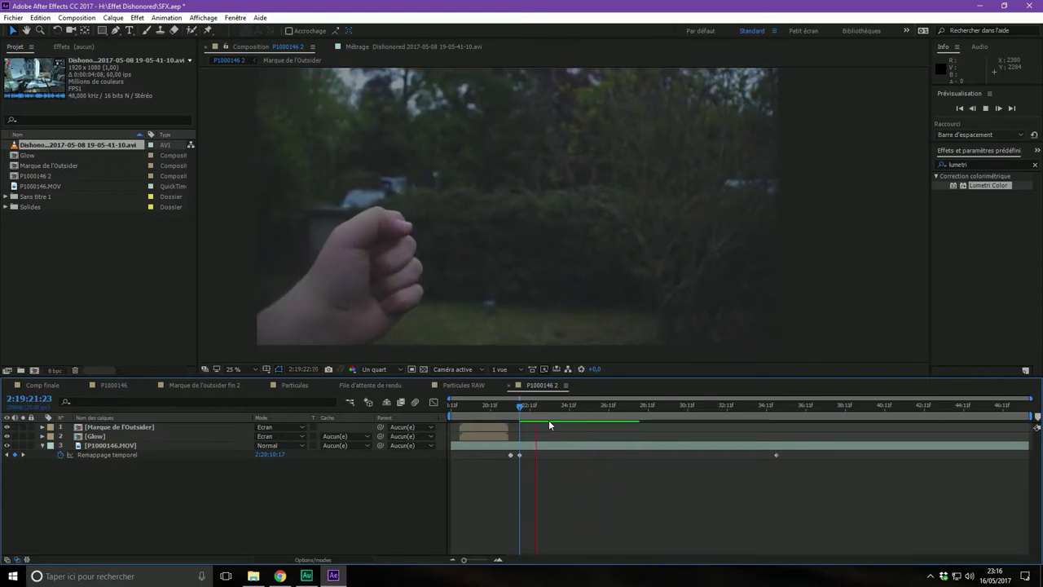
drag(573, 405, 664, 413)
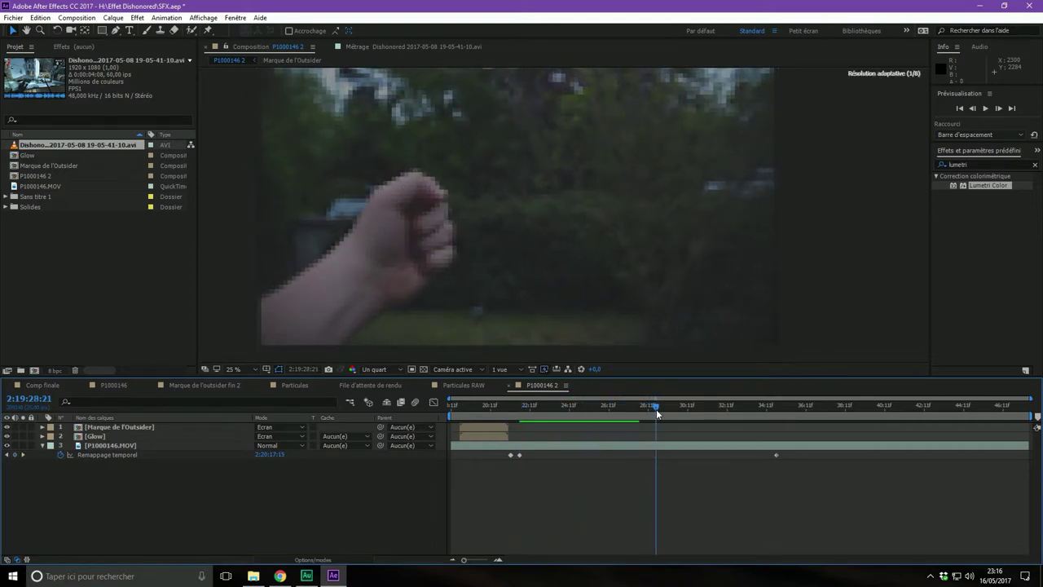
key(space)
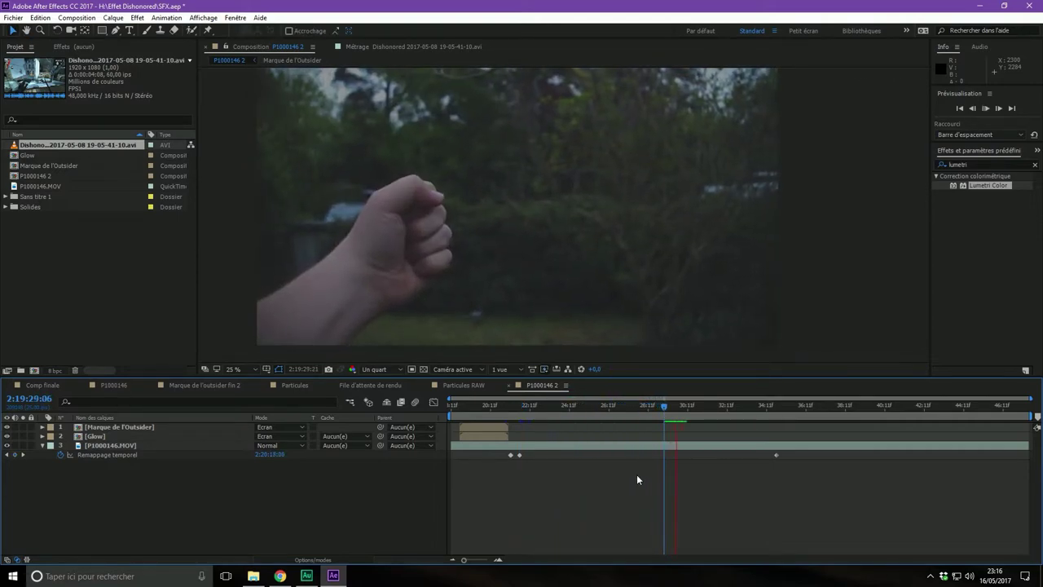
click(689, 406)
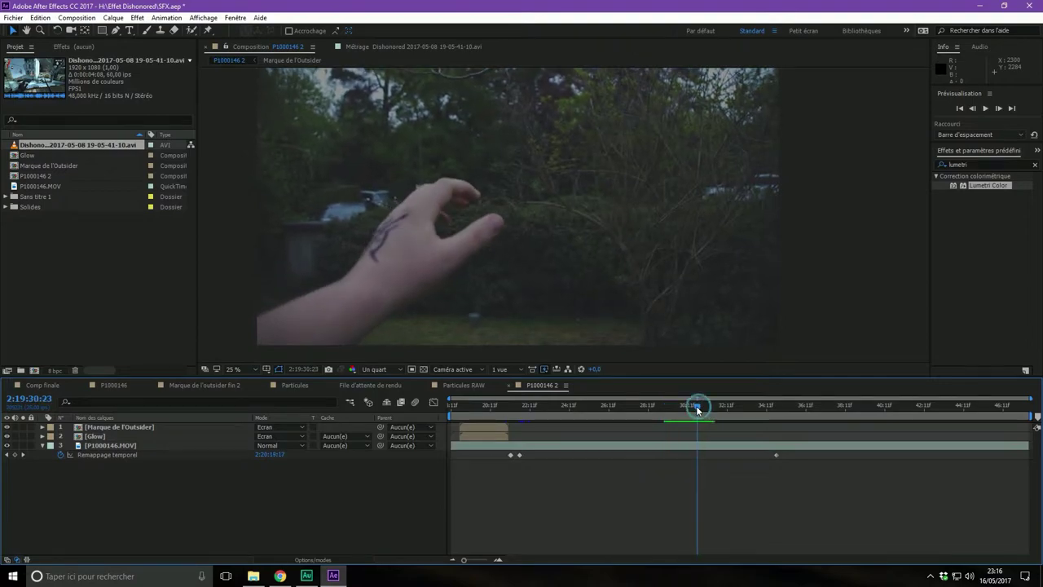
click(688, 406)
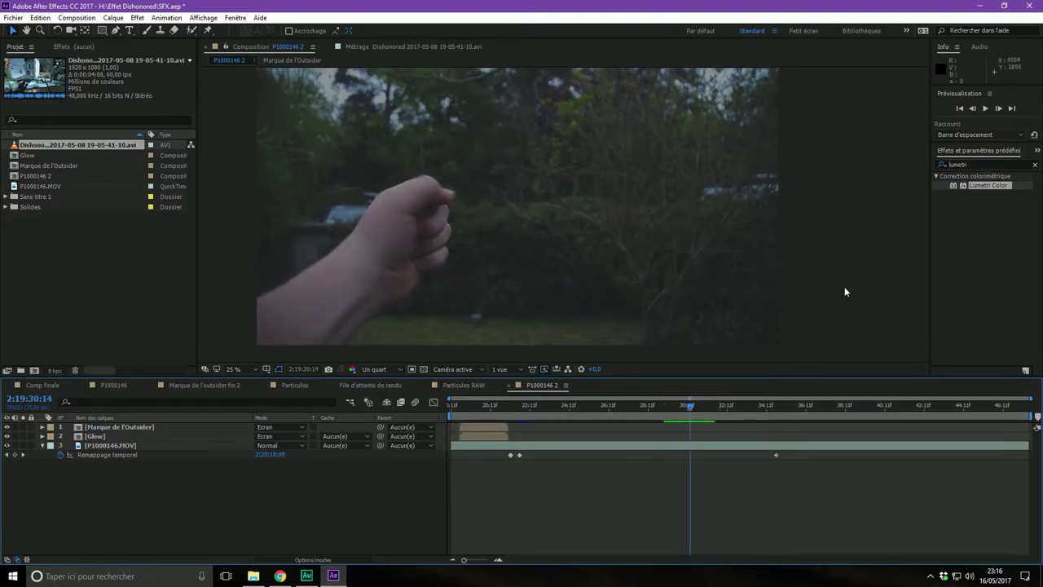
click(972, 108)
click(996, 108)
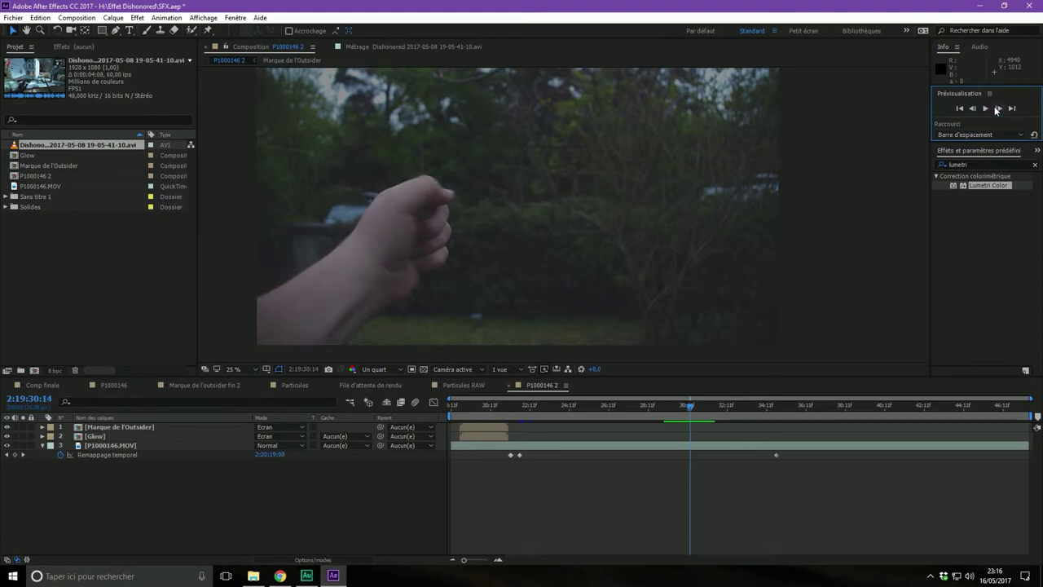
Step: Add a time remap keyframe at 2:19:30:14 and drag it earlier toward the punch
click(14, 455)
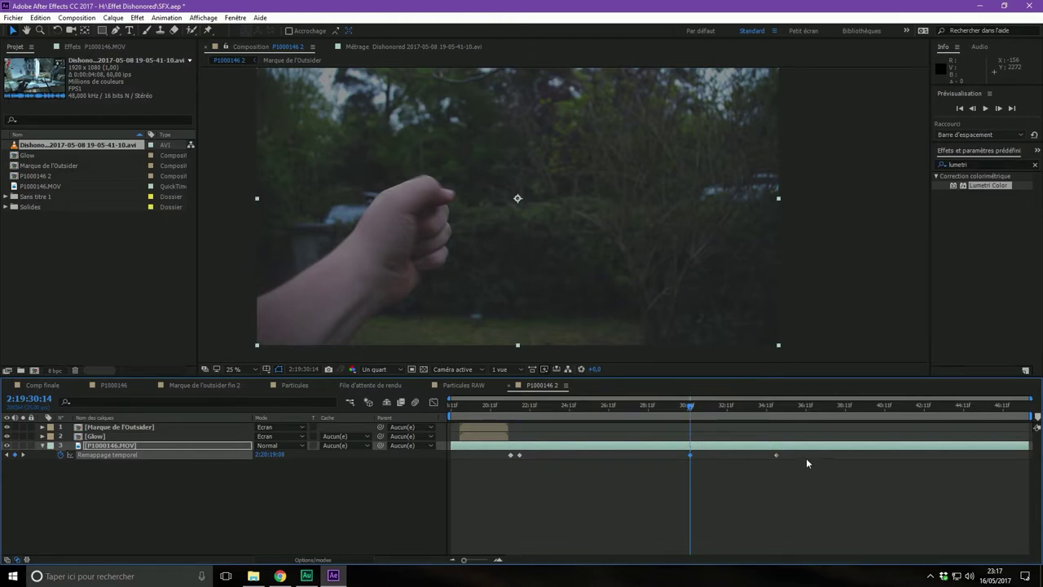
mouse_move(798, 453)
mouse_down()
mouse_move(687, 485)
mouse_move(527, 460)
mouse_up()
click(516, 405)
key(semicolon)
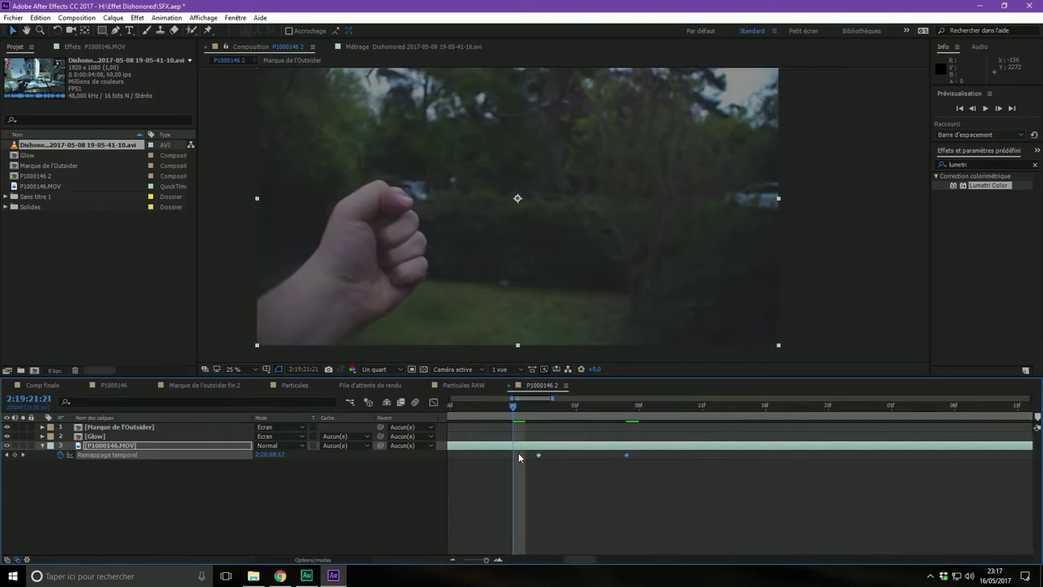
drag(624, 452, 550, 464)
key(minus)
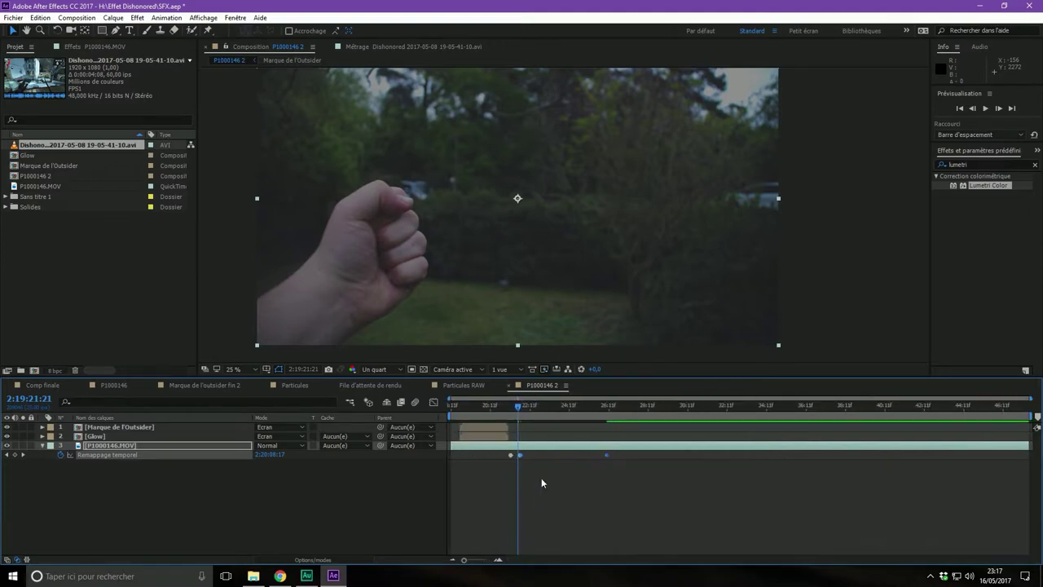
Step: Play back the punch from just before it, then park on the closed-fist frame
click(504, 405)
drag(503, 405, 498, 405)
key(space)
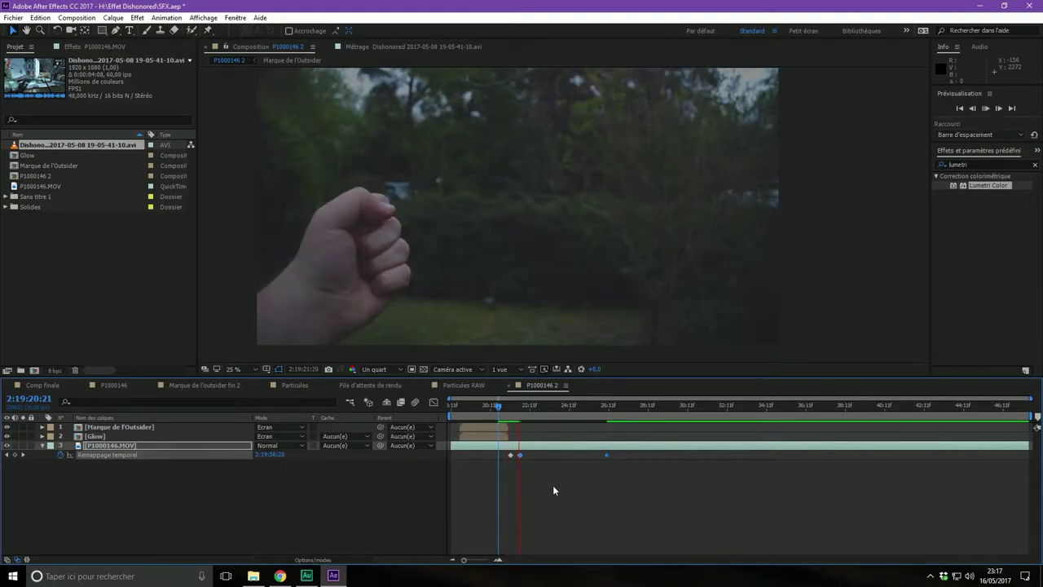
click(500, 406)
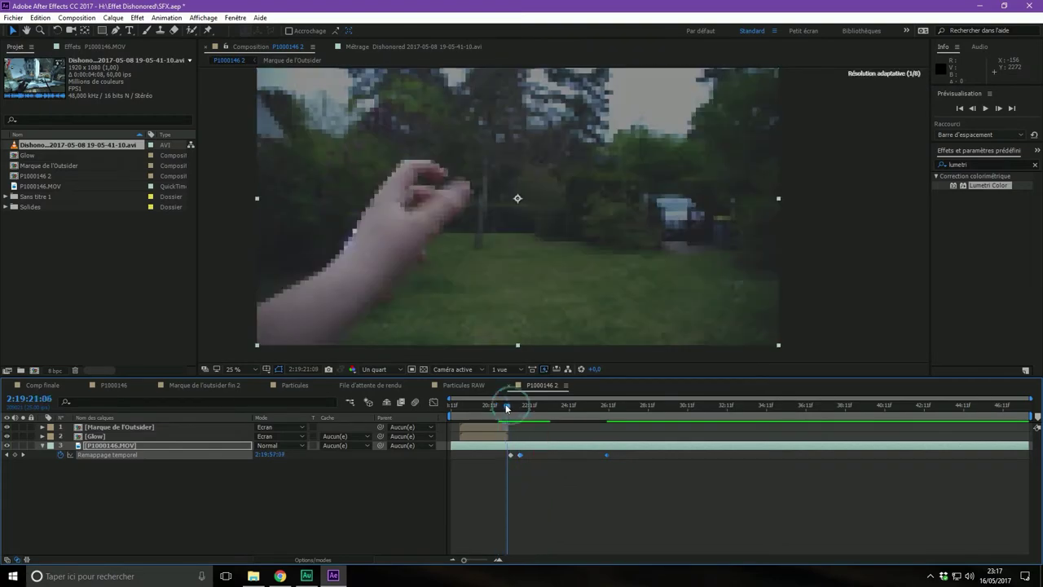
key(space)
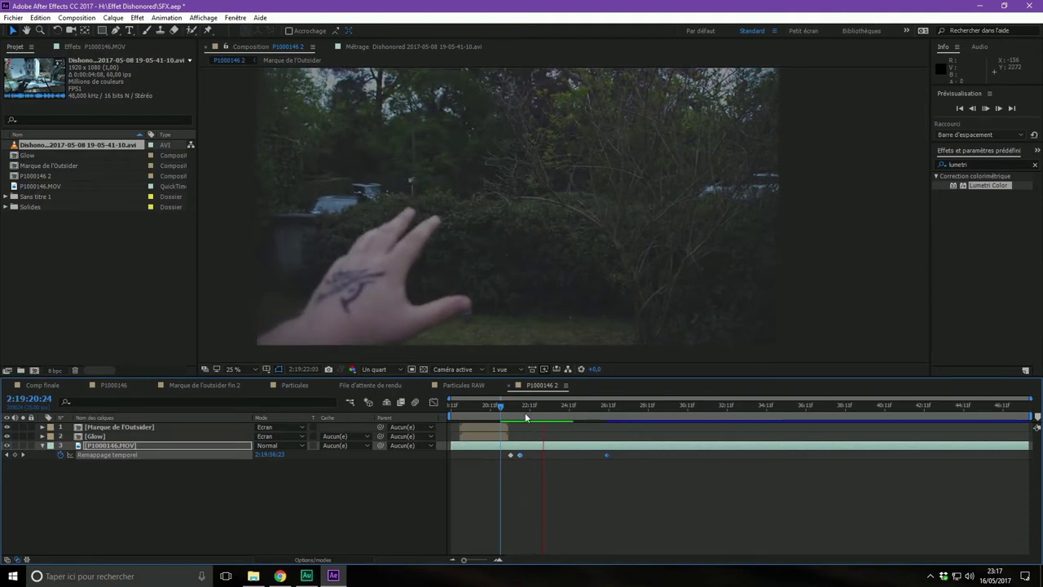
drag(536, 405, 515, 405)
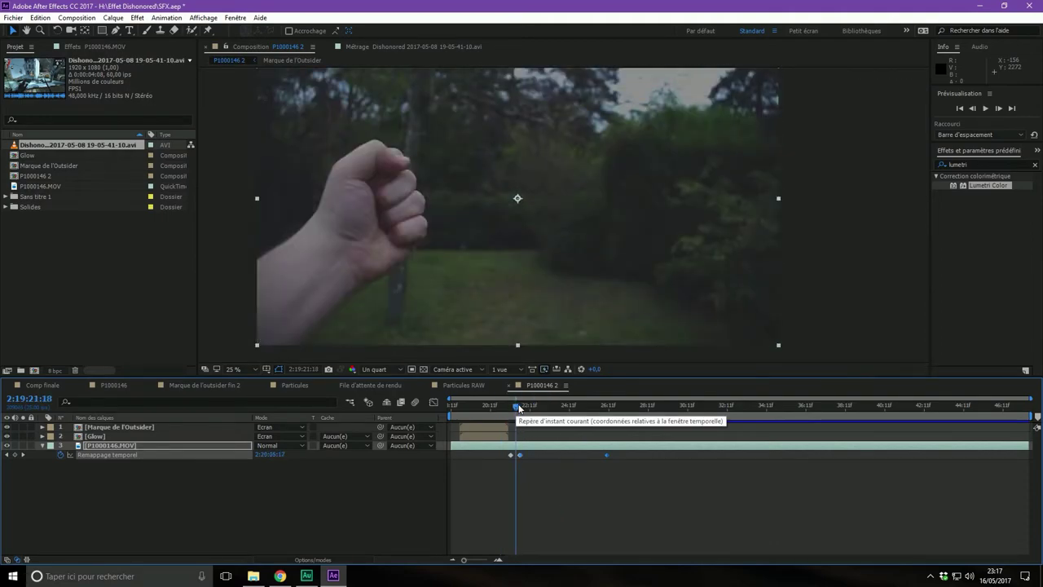
scroll(580, 468, up, 3)
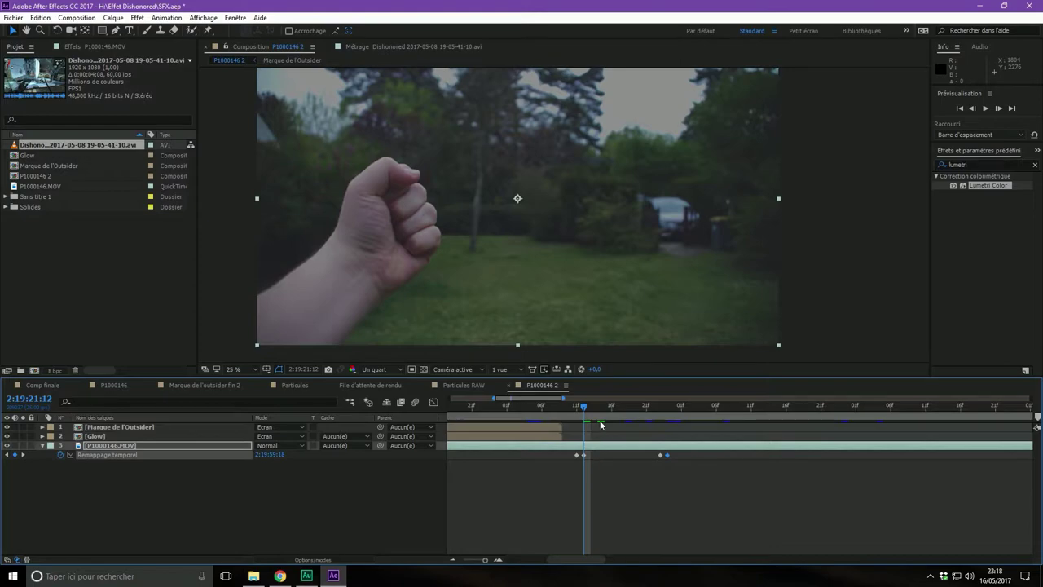
Step: On the fist-close frame, select P1000146.MOV and reveal only its Échelle property
mouse_move(584, 406)
mouse_down()
mouse_move(606, 412)
mouse_move(590, 406)
mouse_up()
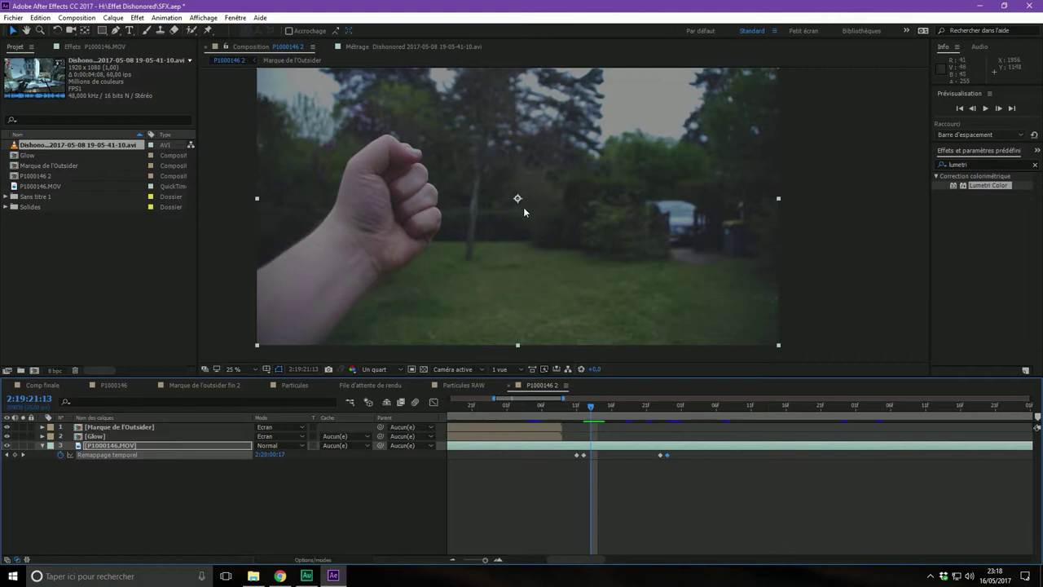
drag(591, 405, 659, 407)
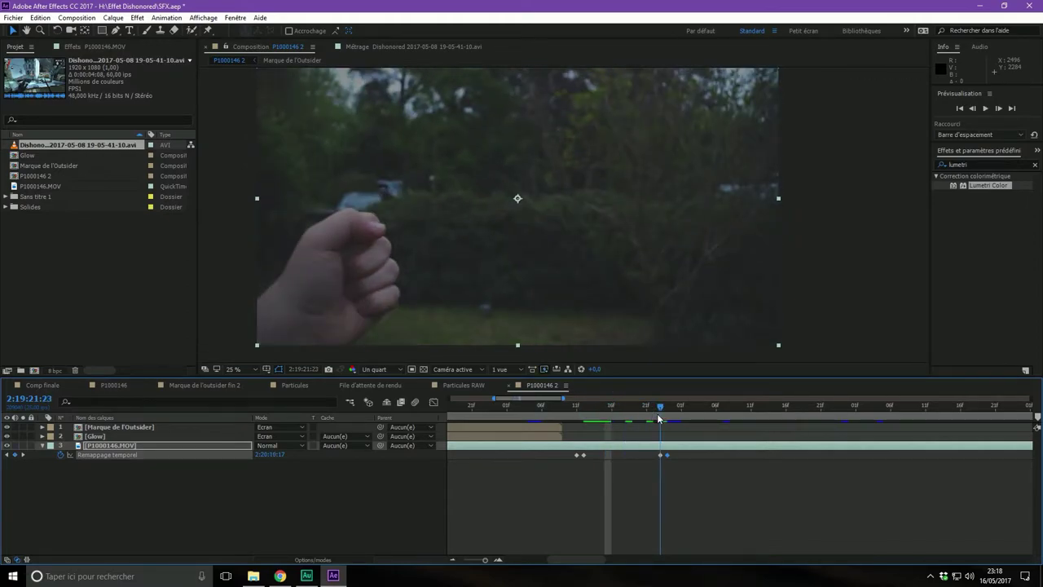
drag(660, 418, 581, 422)
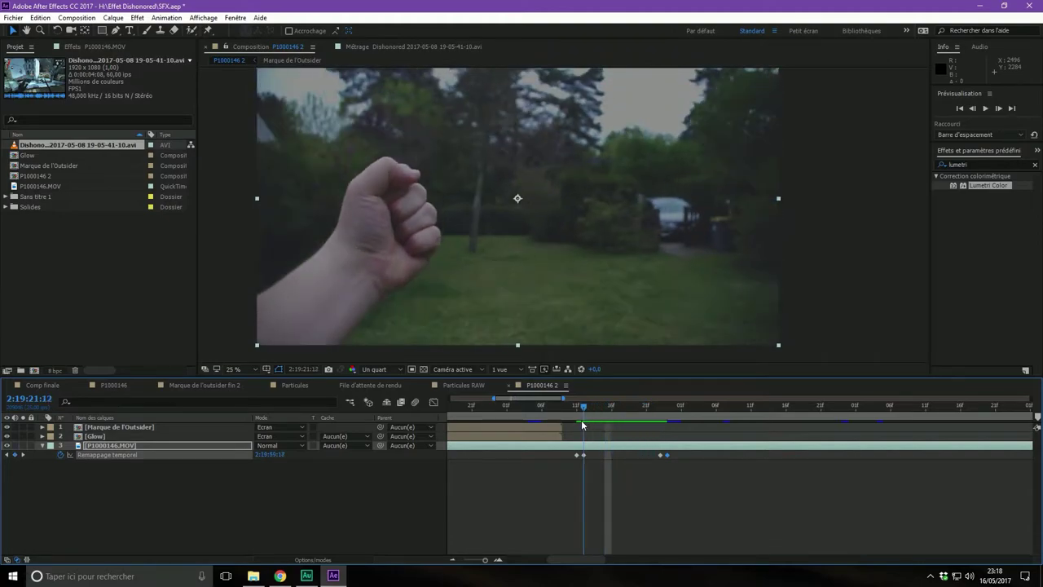
click(153, 447)
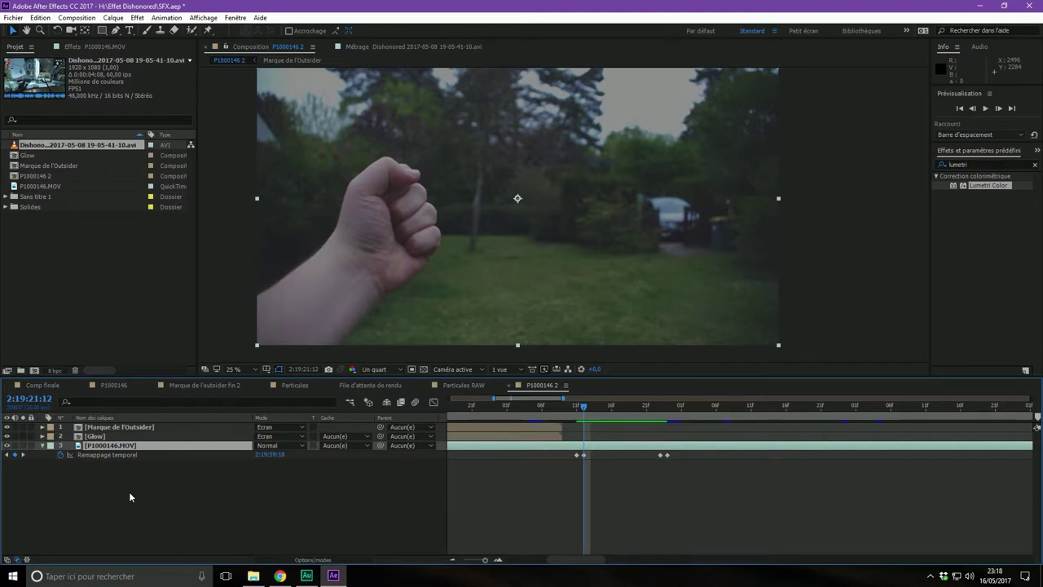
key(s)
Step: Keyframe Échelle at 100%, then punch it to 120% a few frames later
click(70, 454)
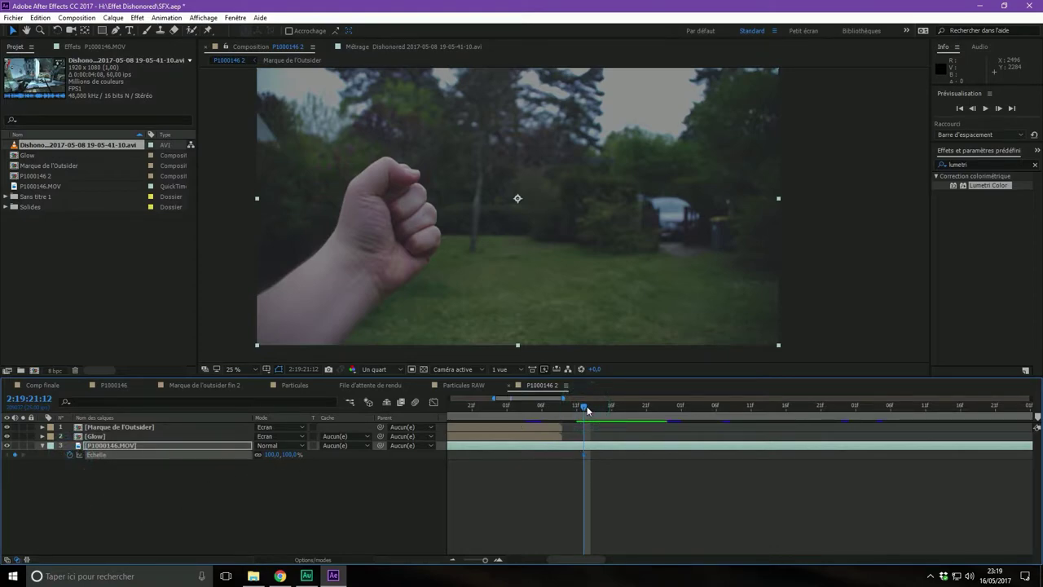
drag(586, 406, 593, 410)
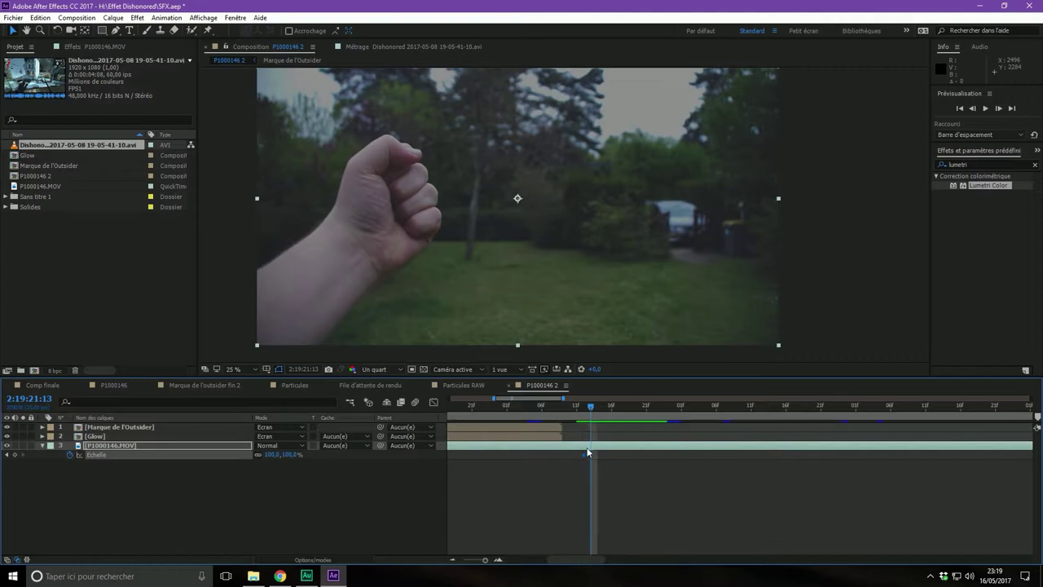
drag(583, 454, 577, 454)
mouse_move(591, 410)
mouse_down()
mouse_move(562, 410)
mouse_move(572, 406)
mouse_up()
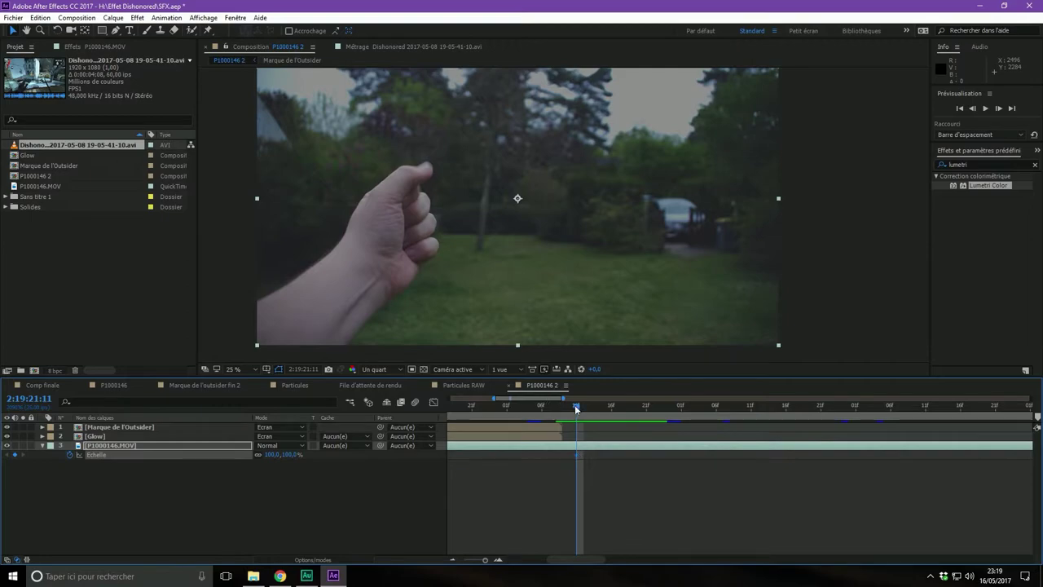
mouse_move(574, 404)
mouse_down()
mouse_move(595, 410)
mouse_move(588, 415)
mouse_up()
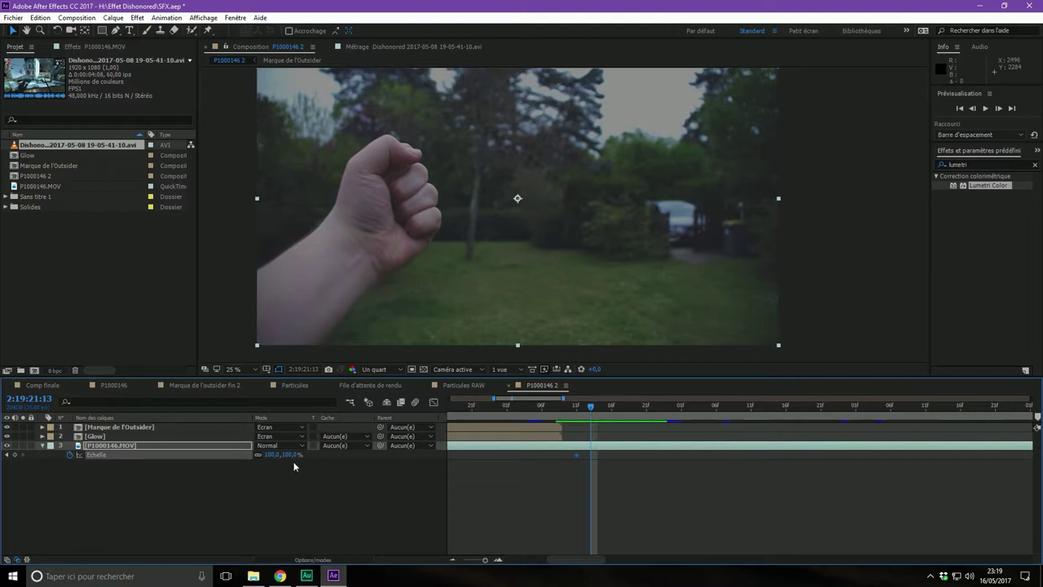
text(150)
key(Return)
click(272, 454)
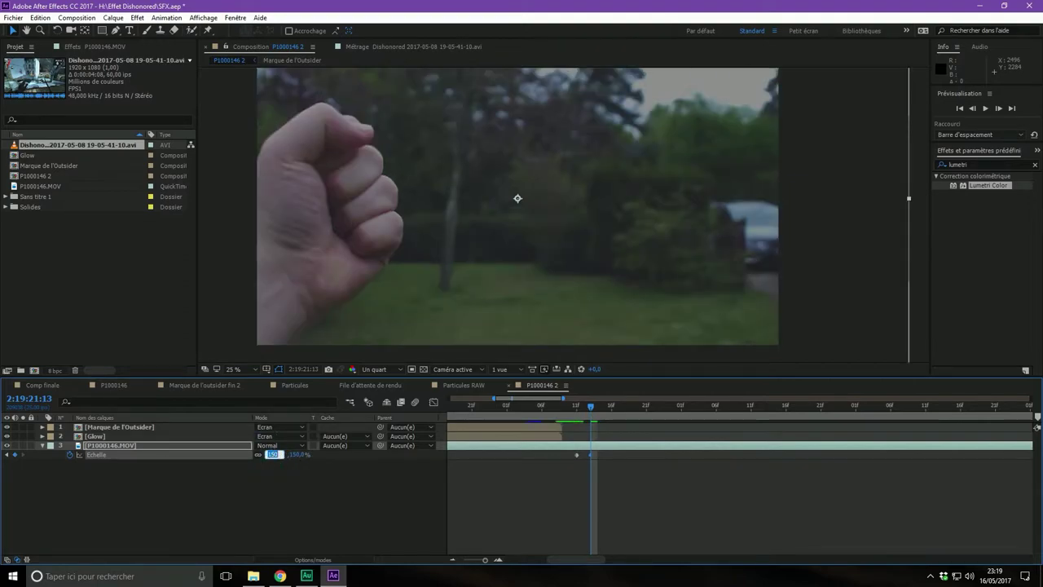
text(120)
key(Return)
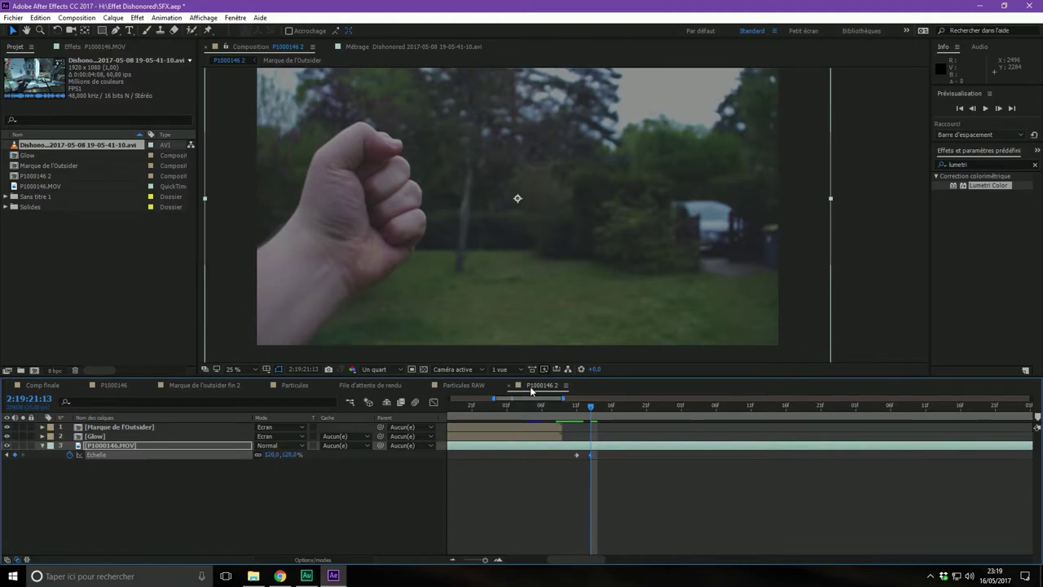
mouse_move(590, 410)
mouse_down()
mouse_move(581, 406)
mouse_move(592, 406)
mouse_up()
drag(590, 454, 611, 456)
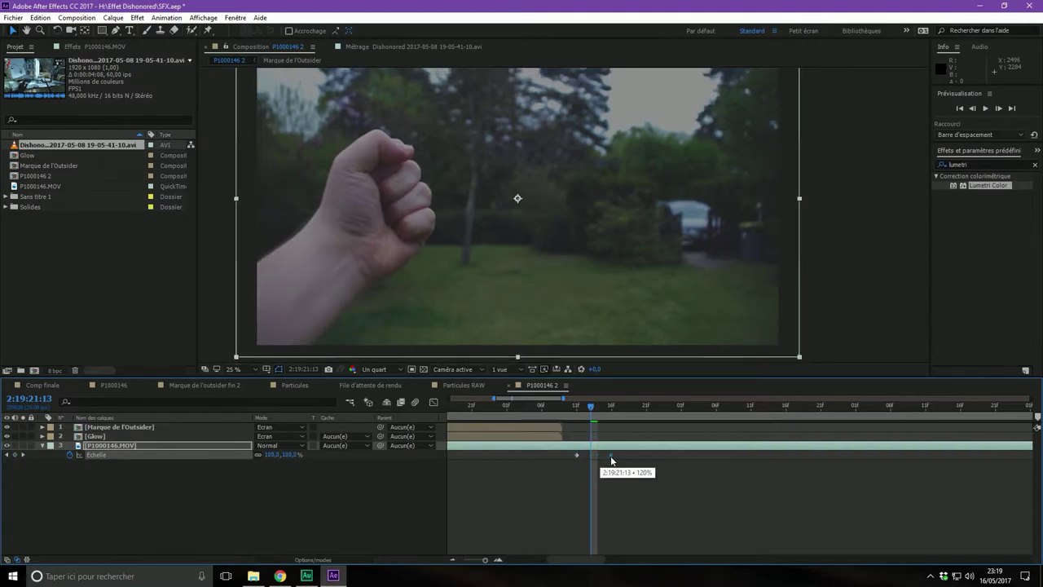
Step: Add a 110% scale keyframe a frame later and settle back to 100% further on
drag(575, 402, 611, 405)
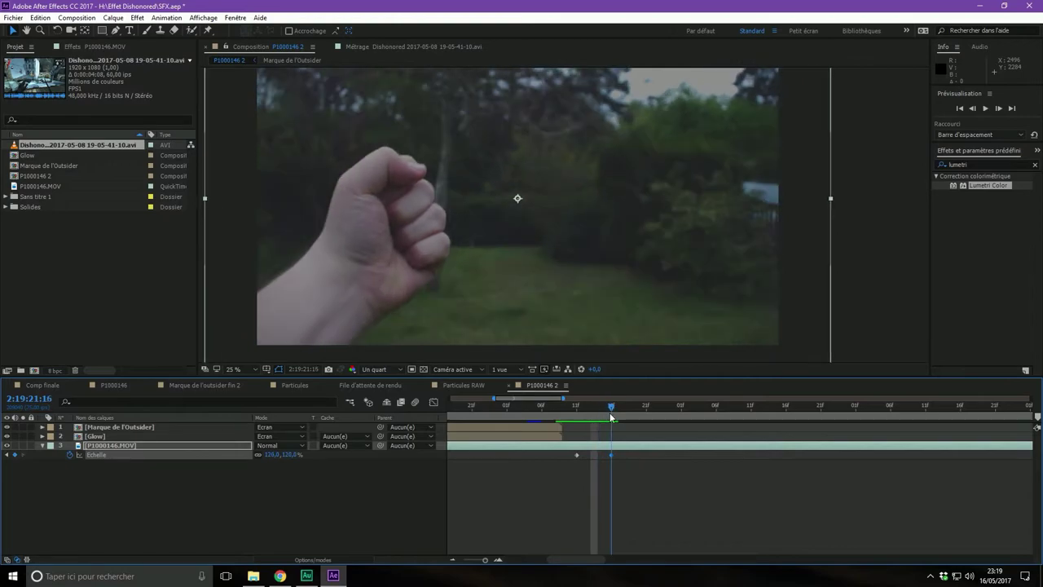
click(270, 453)
text(110)
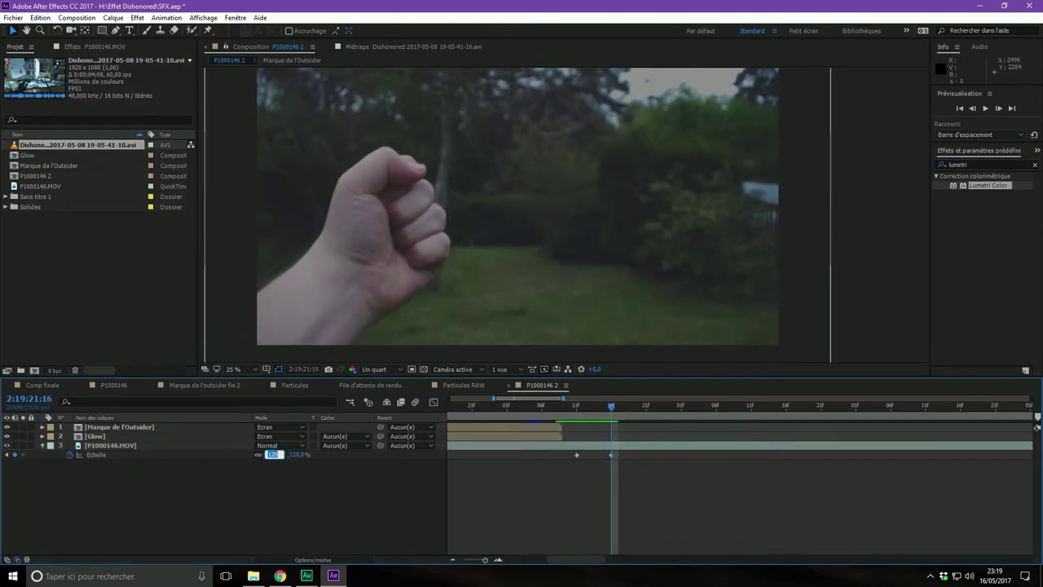
key(Return)
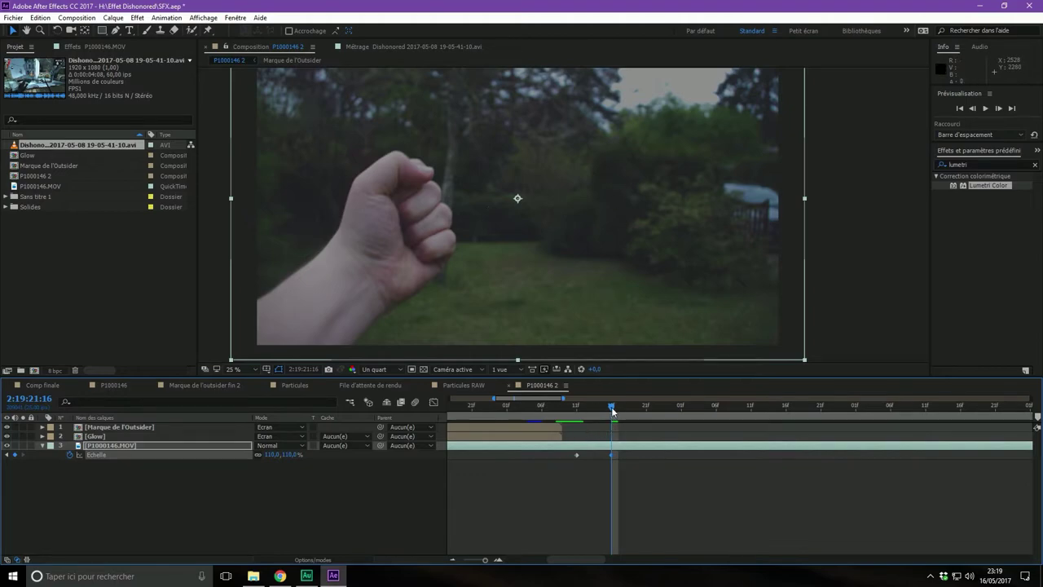
drag(611, 408, 673, 408)
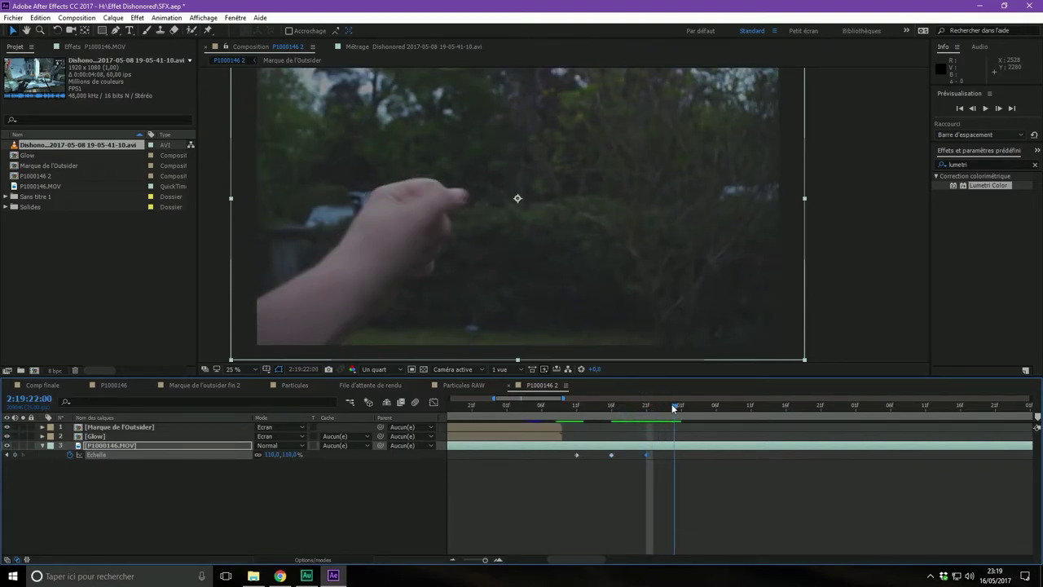
click(272, 454)
text(100)
key(Return)
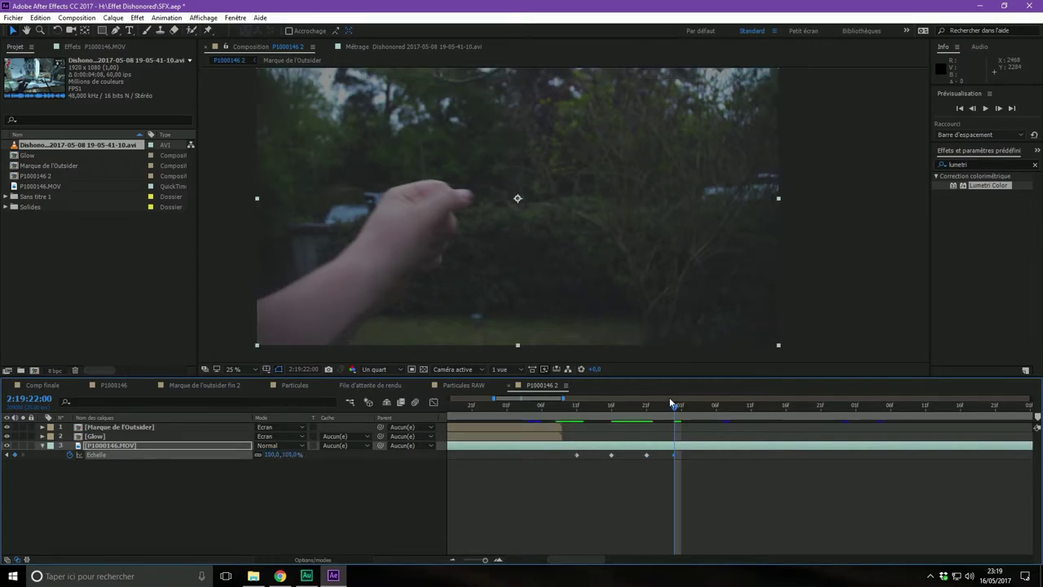
drag(674, 405, 641, 405)
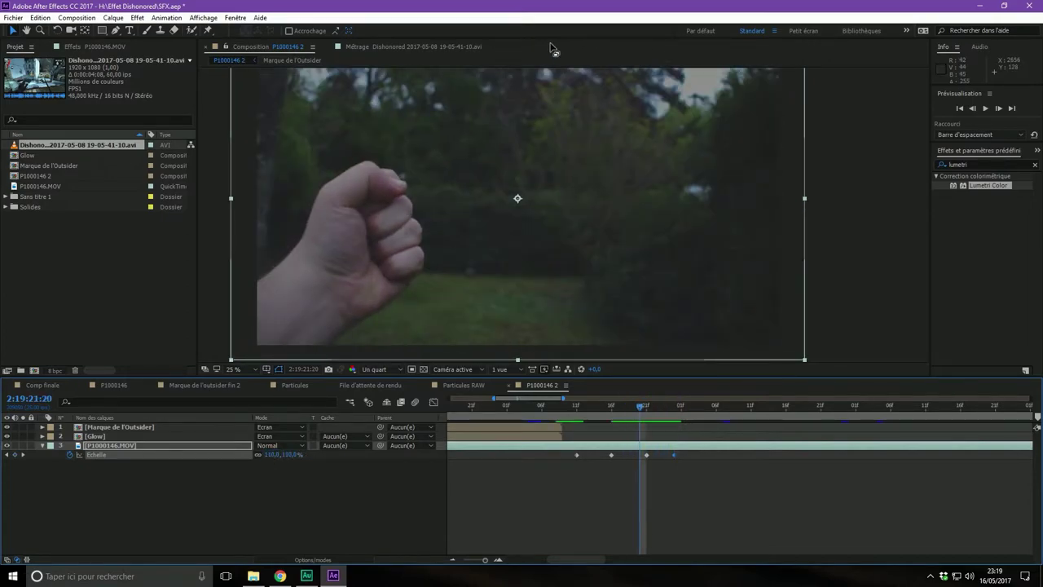
Step: Reveal Position, Rotation and then all animated properties of the hand layer
click(105, 446)
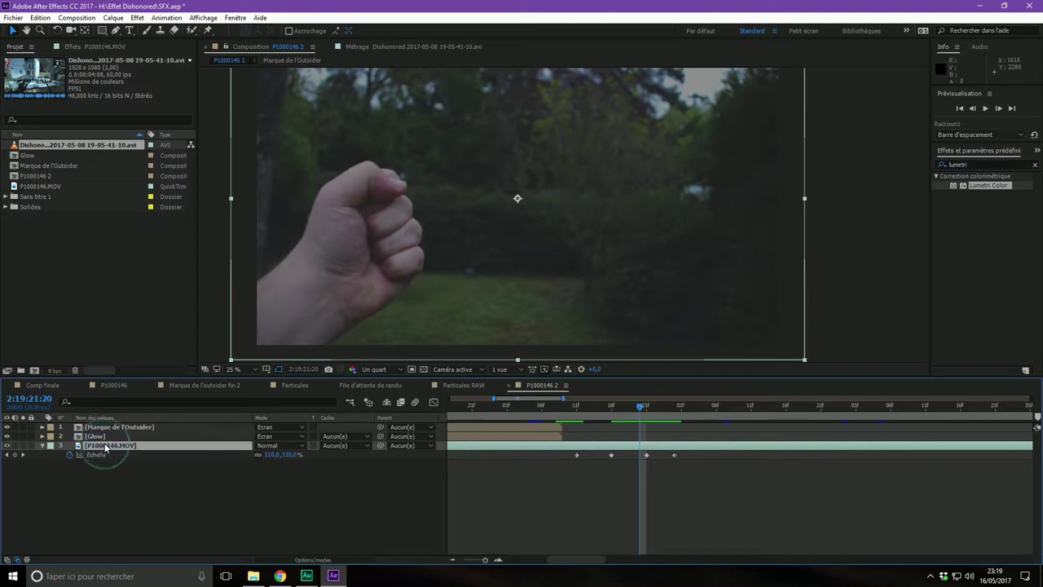
key(p)
key(shift+r)
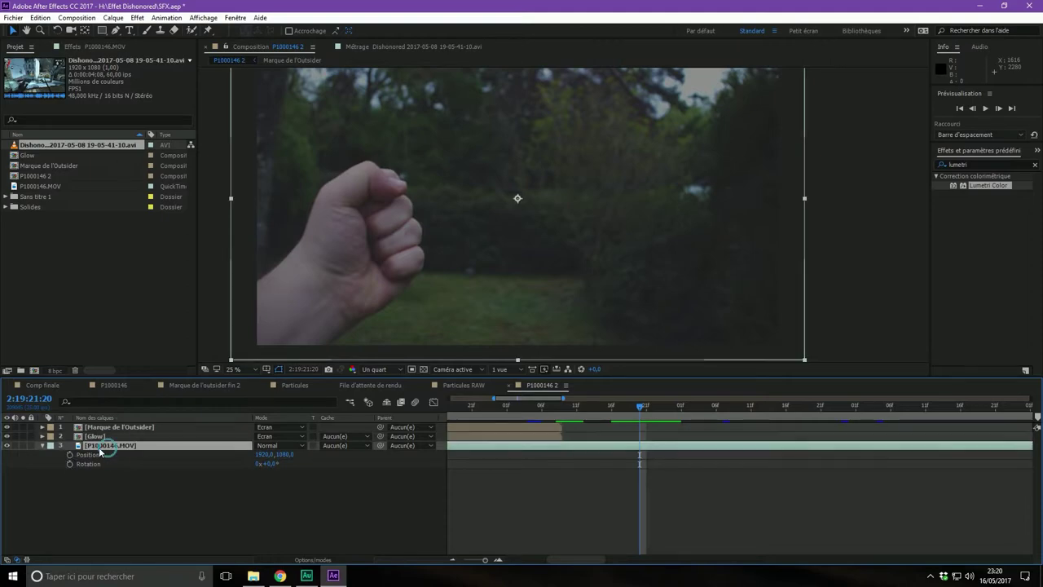
key(u)
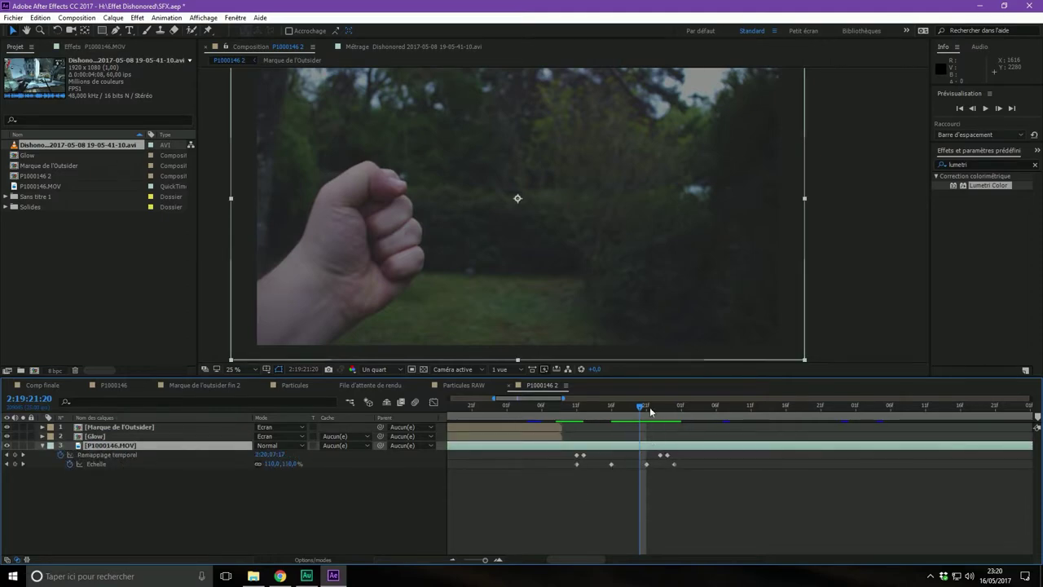
drag(638, 404, 577, 405)
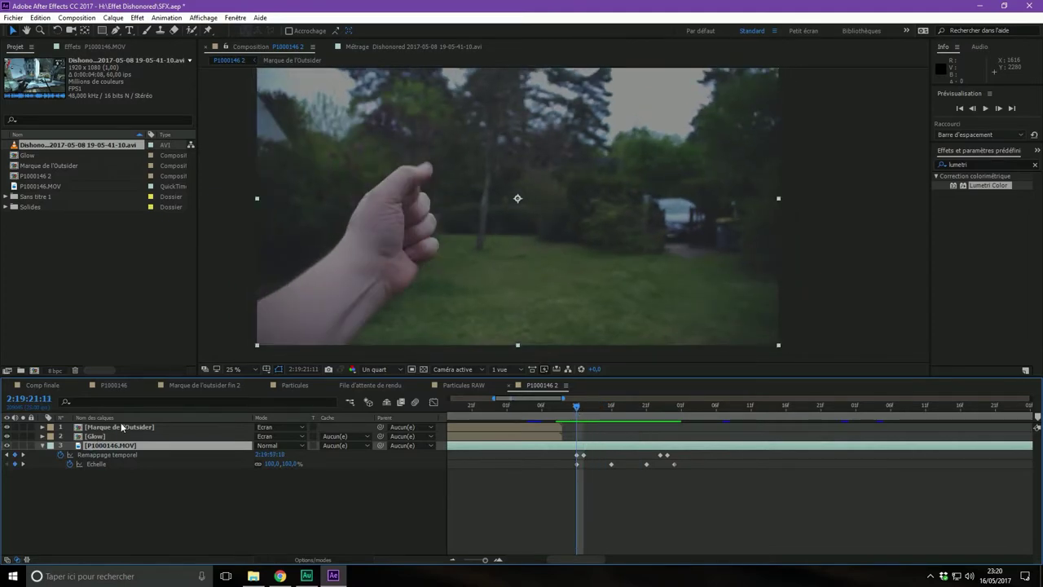
Step: Start Position and Rotation keyframes, and add another pair at 2:19:22:00
key(shift+p)
key(shift+r)
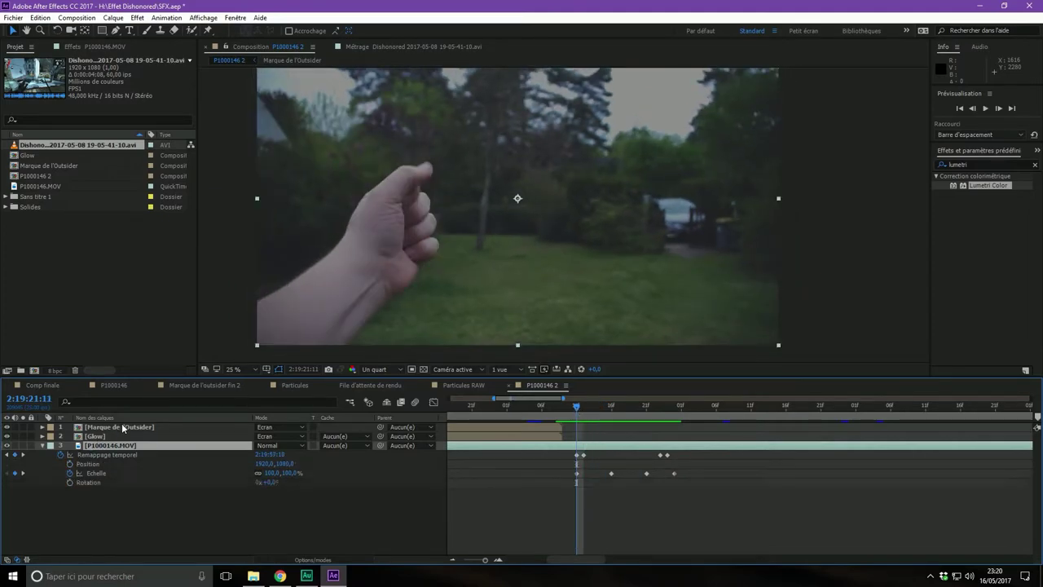
click(69, 464)
click(69, 483)
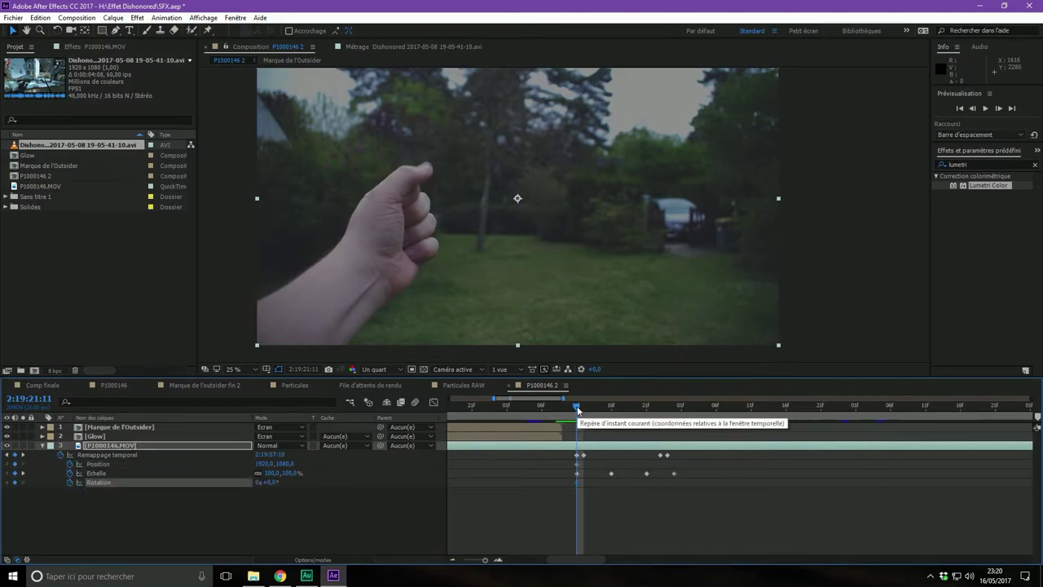
drag(577, 406, 672, 414)
click(671, 413)
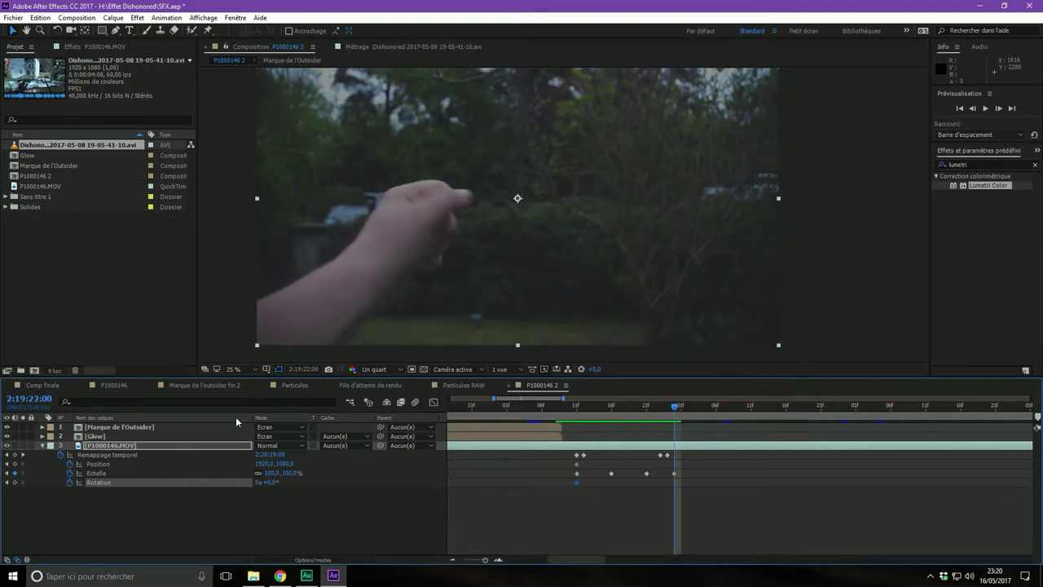
click(14, 464)
click(15, 482)
drag(675, 409, 585, 415)
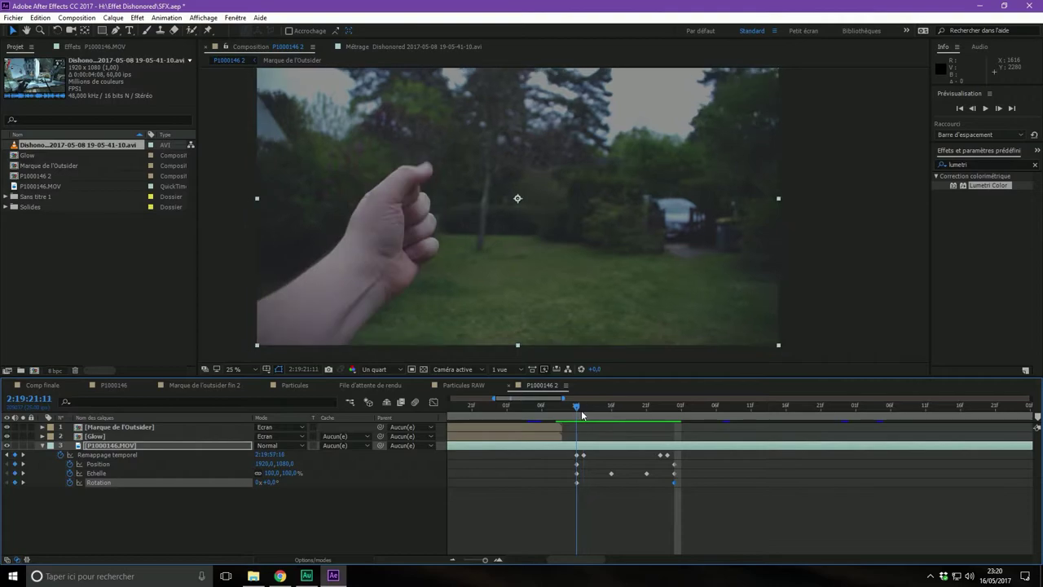
Step: Shift the footage's Position X right to about 1949 on the punch frame
click(174, 524)
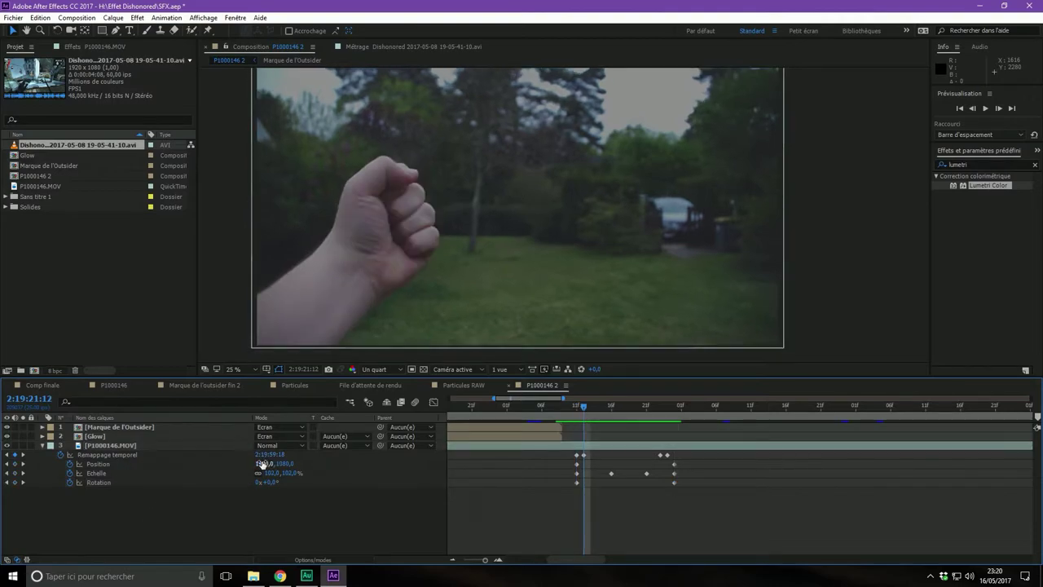
drag(263, 463, 252, 463)
drag(583, 405, 578, 406)
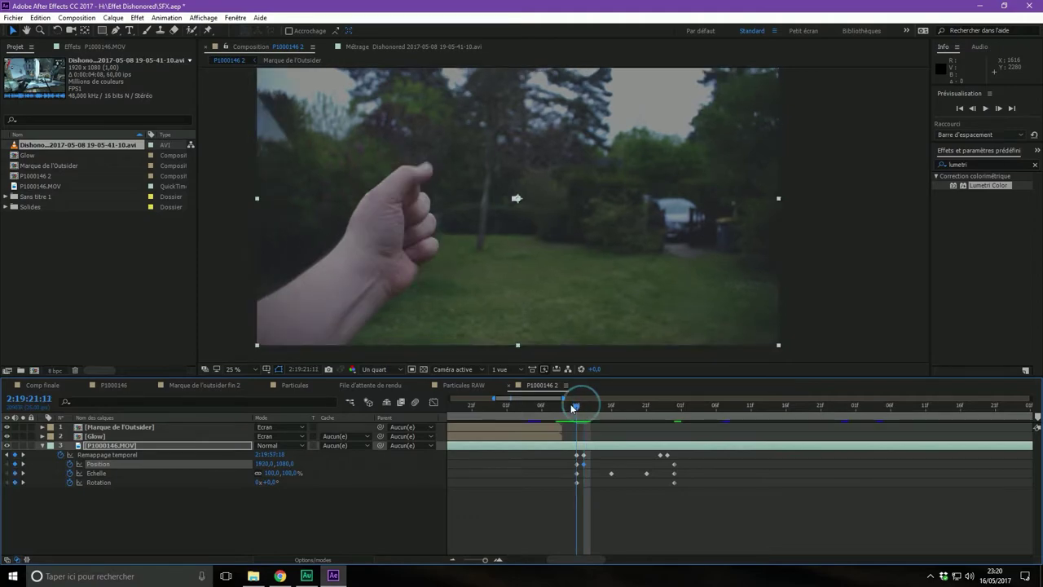
key(Page_Down)
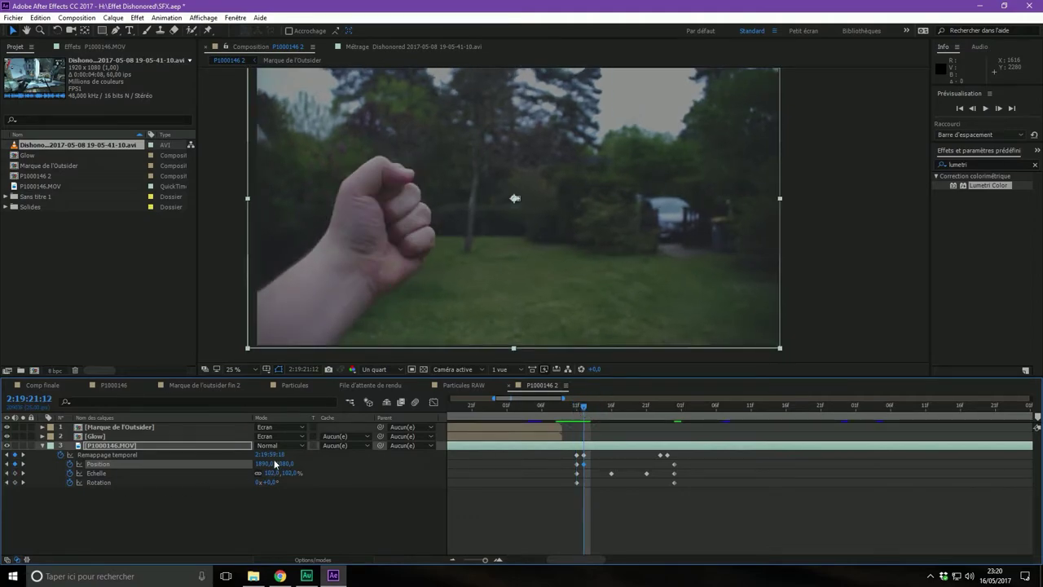
drag(275, 463, 302, 464)
drag(583, 413, 575, 404)
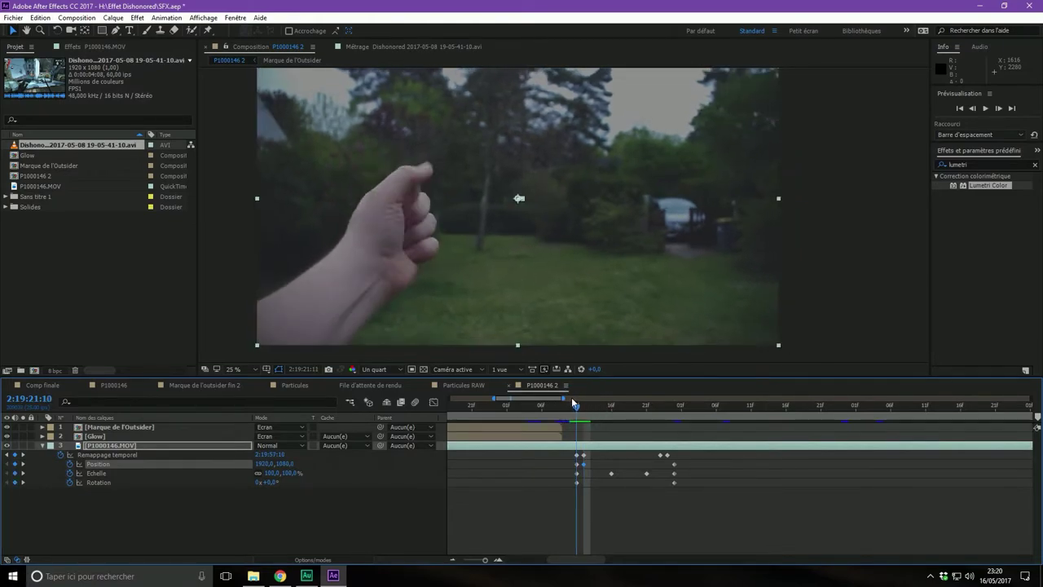
drag(574, 398, 581, 397)
Step: Tilt the footage slightly and retime the 110% scale keyframe a bit earlier
click(222, 498)
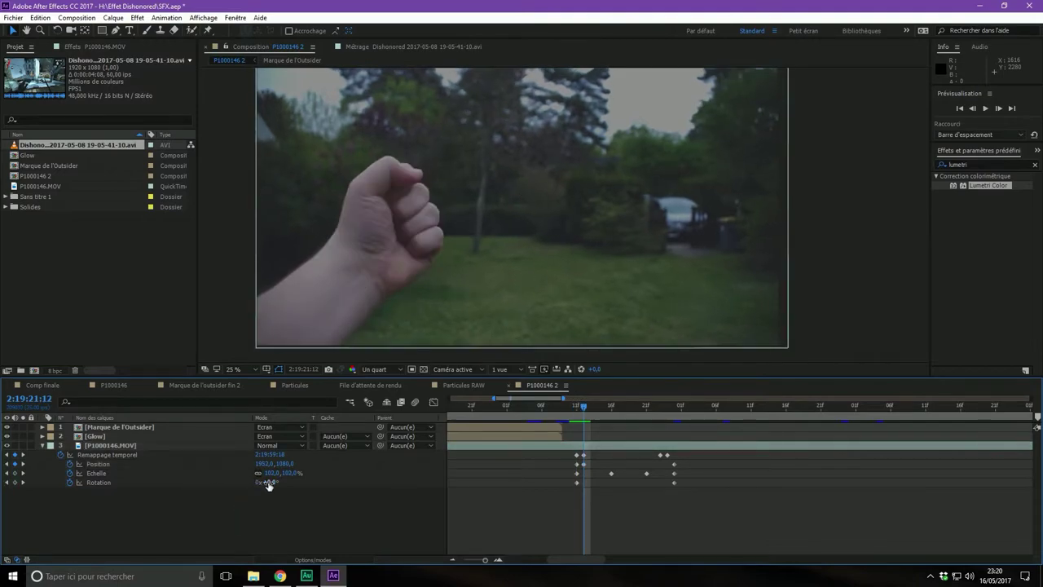
drag(268, 481, 269, 481)
click(268, 481)
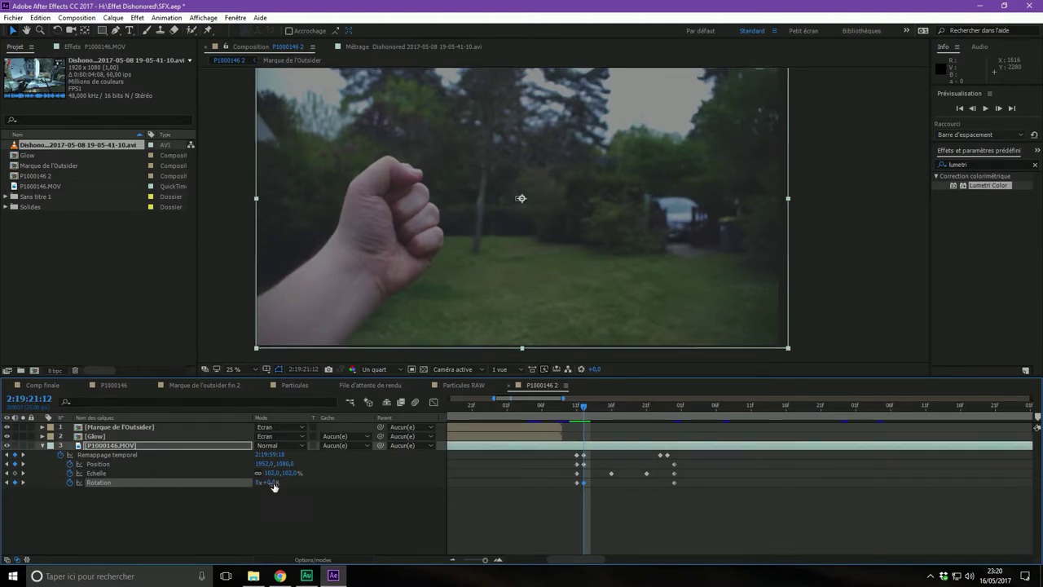
drag(268, 481, 273, 482)
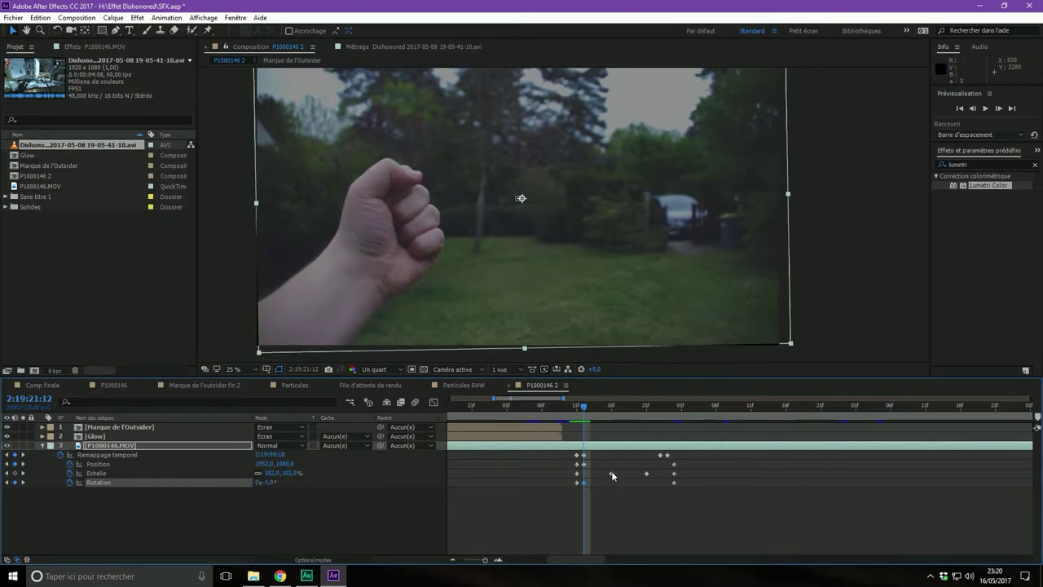
drag(612, 473, 592, 478)
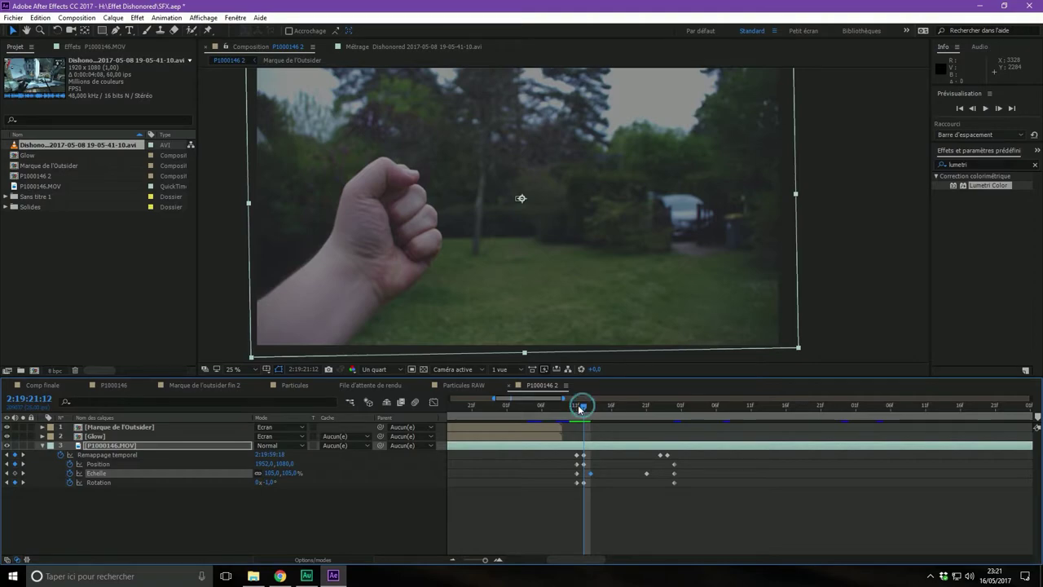
drag(583, 406, 581, 416)
Step: Set rotation to -0.5 degrees and scale to 103.3% on the punch frame
click(270, 483)
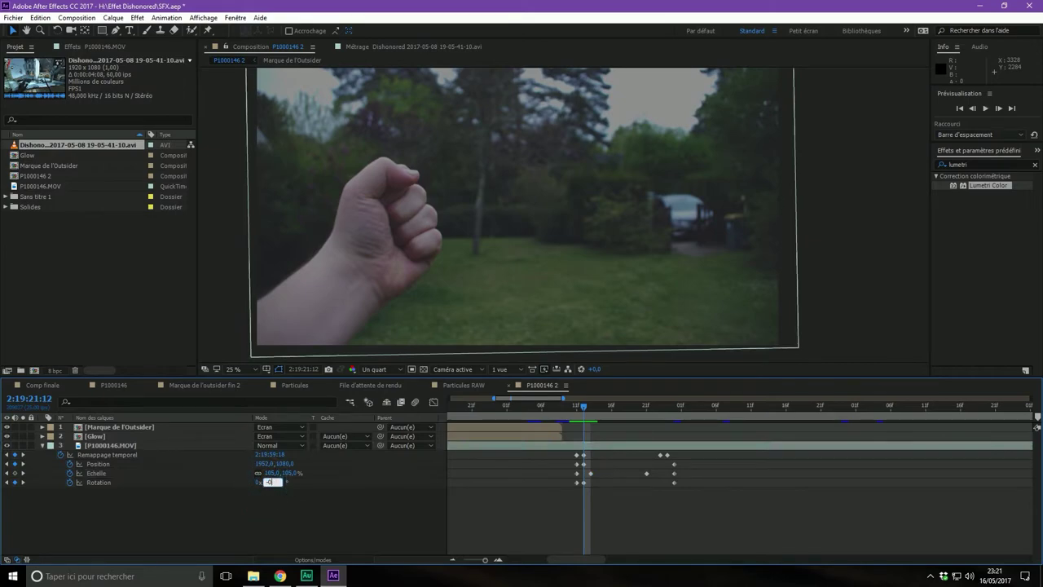
text(,5)
key(Return)
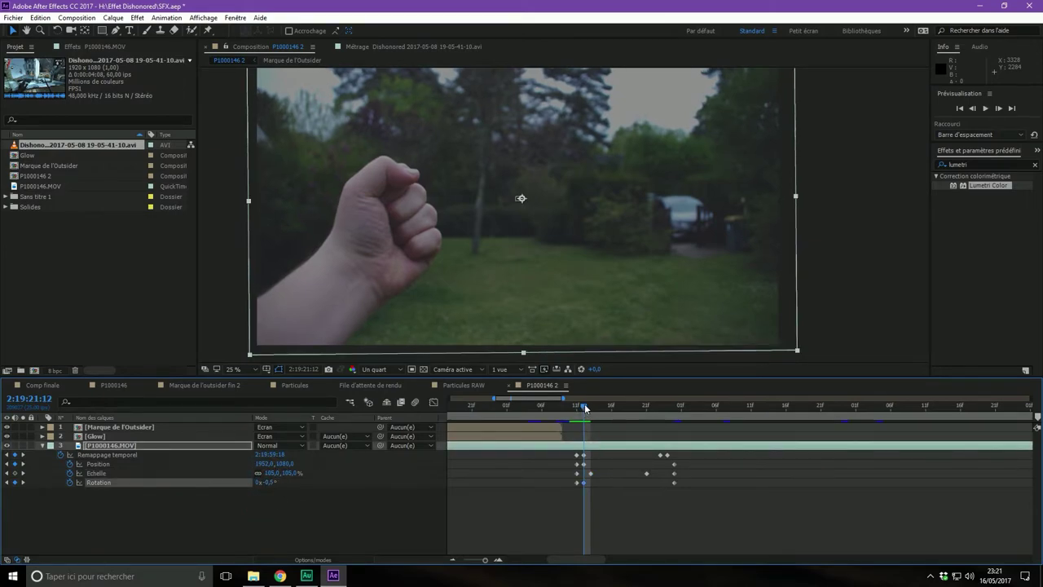
drag(589, 473, 597, 475)
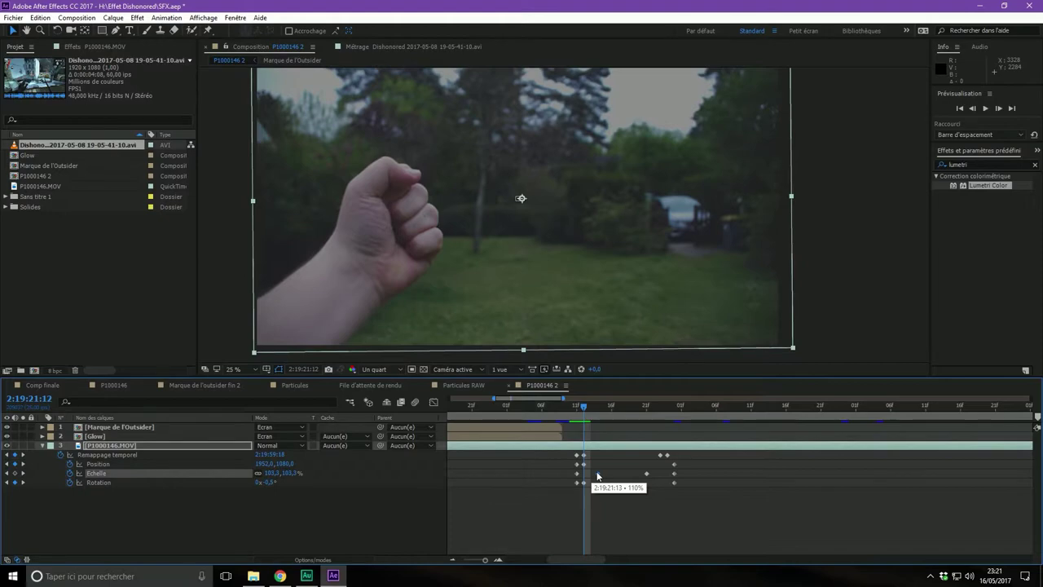
drag(583, 403, 582, 411)
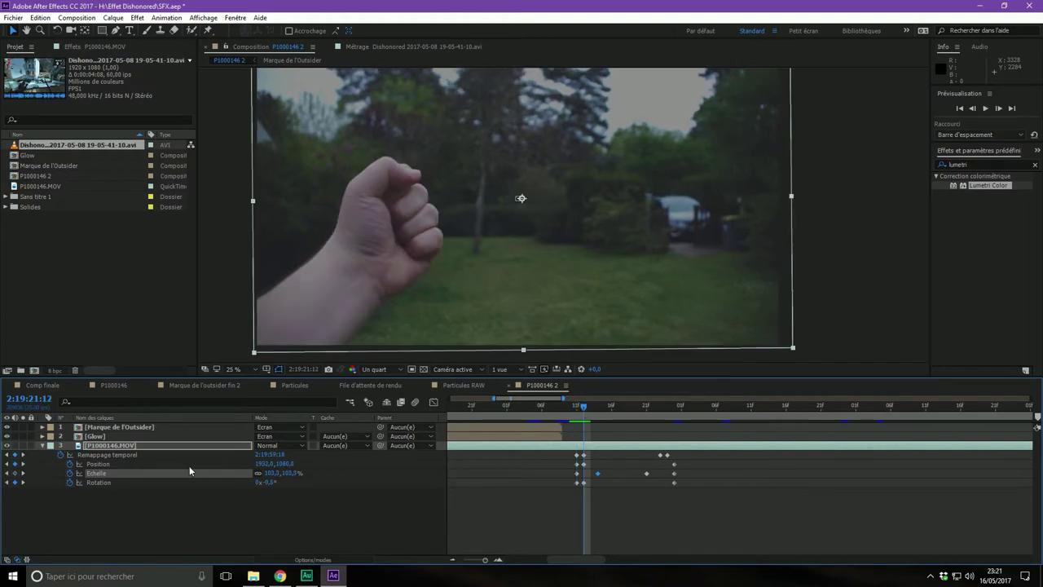
Step: Reset the rotation to 0 and review the shake around the punch frame
click(266, 482)
text(0)
key(Return)
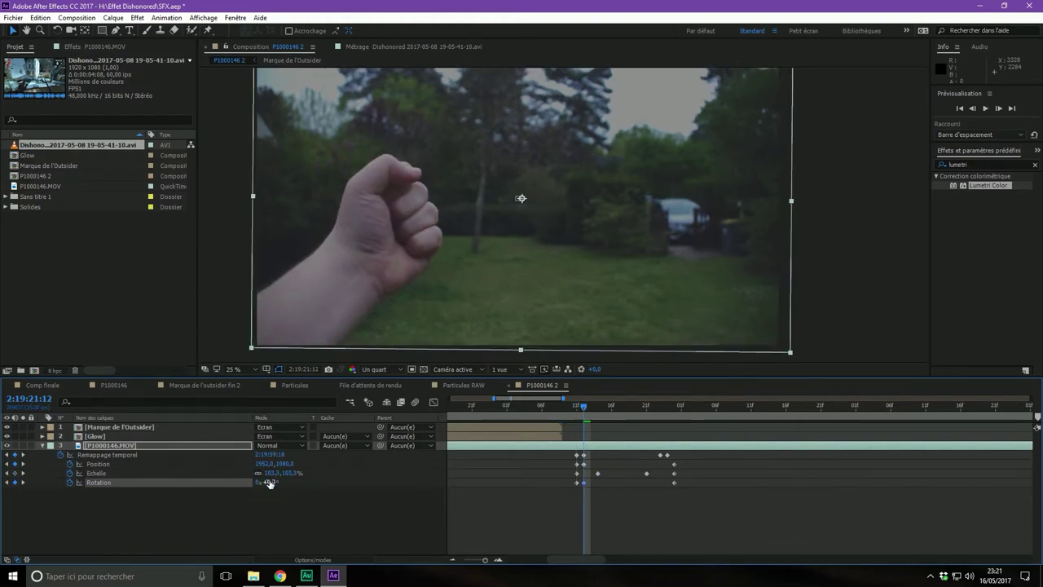
drag(582, 405, 580, 402)
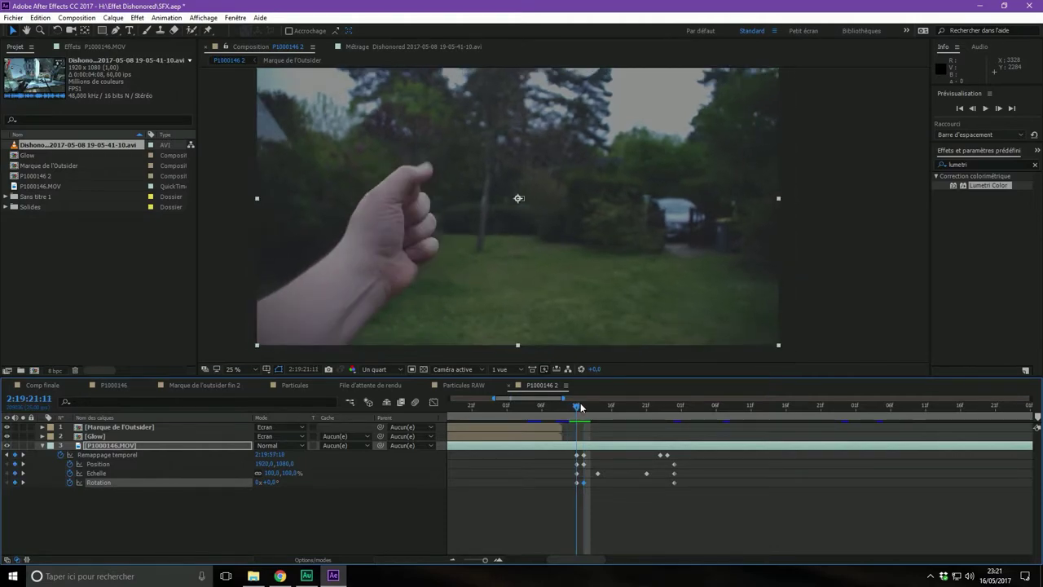
drag(580, 402, 582, 408)
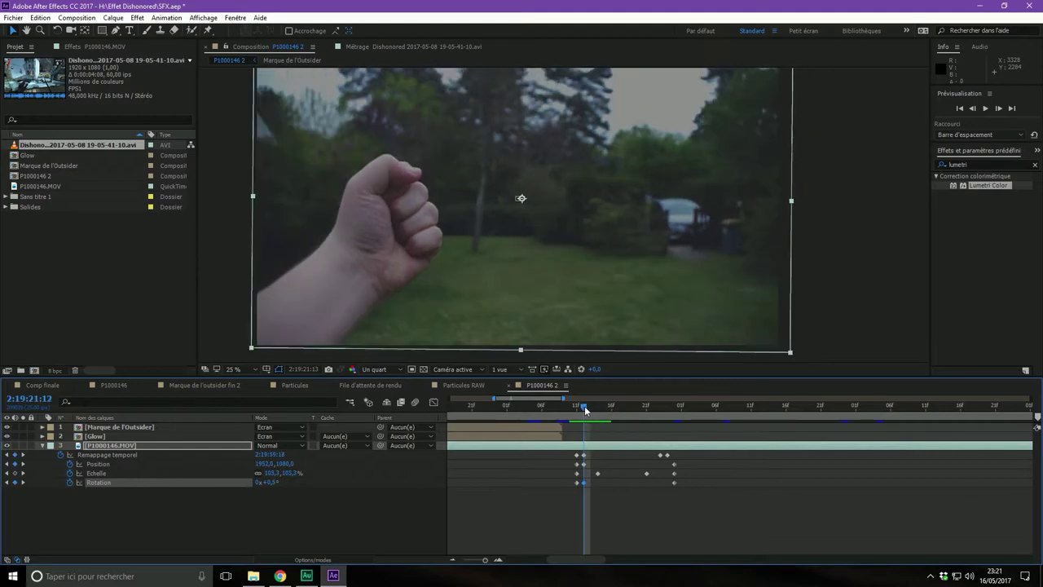
mouse_move(584, 406)
mouse_down()
mouse_move(663, 409)
mouse_move(585, 416)
mouse_up()
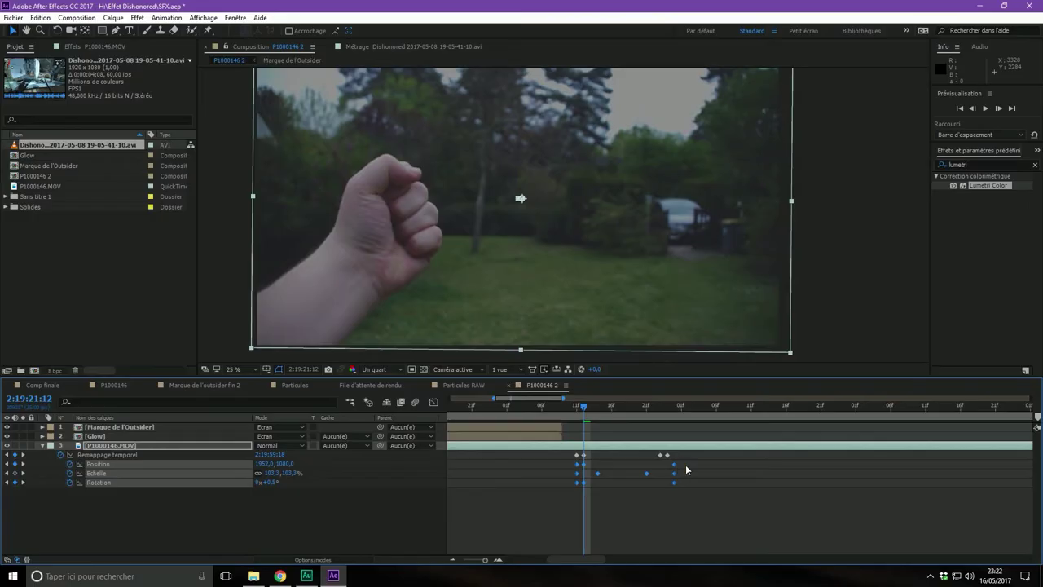
Step: Delete the Position, Scale and Rotation shake keyframes, then collapse the P1000146.MOV layer
drag(698, 463, 581, 510)
drag(685, 462, 581, 508)
key(Delete)
drag(590, 459, 565, 495)
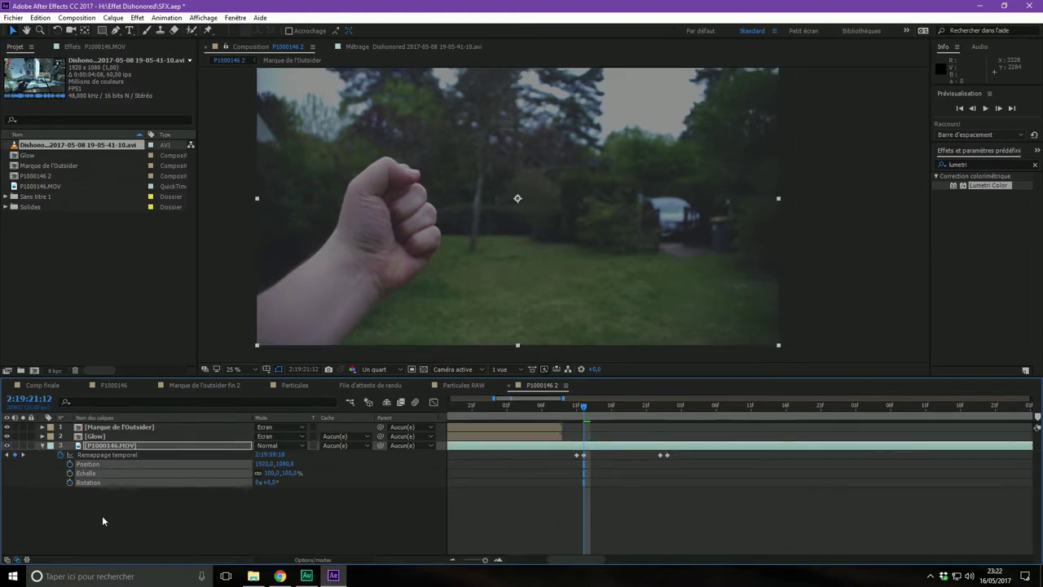
key(Delete)
click(95, 447)
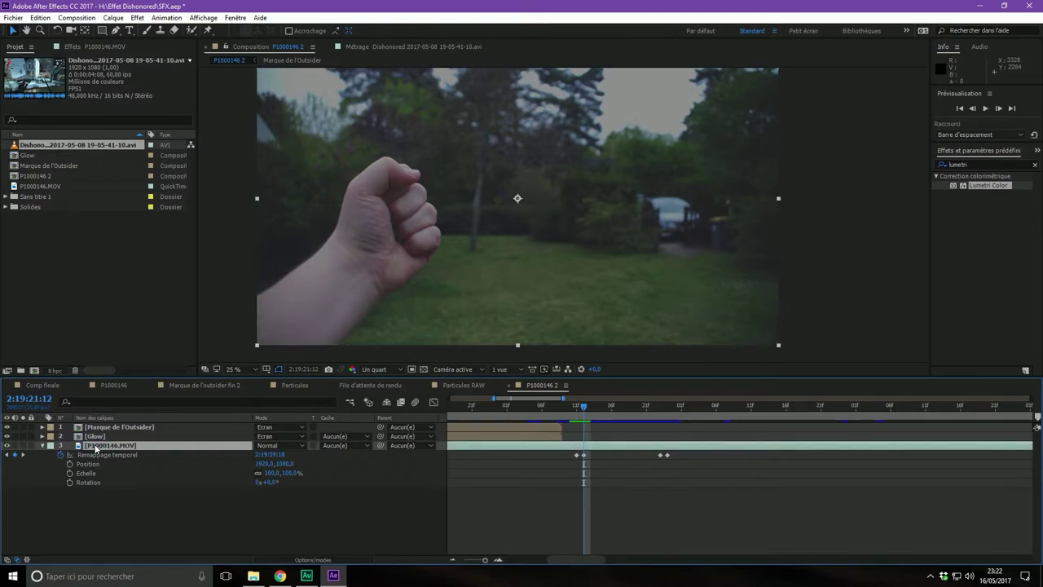
key(u)
key(u)
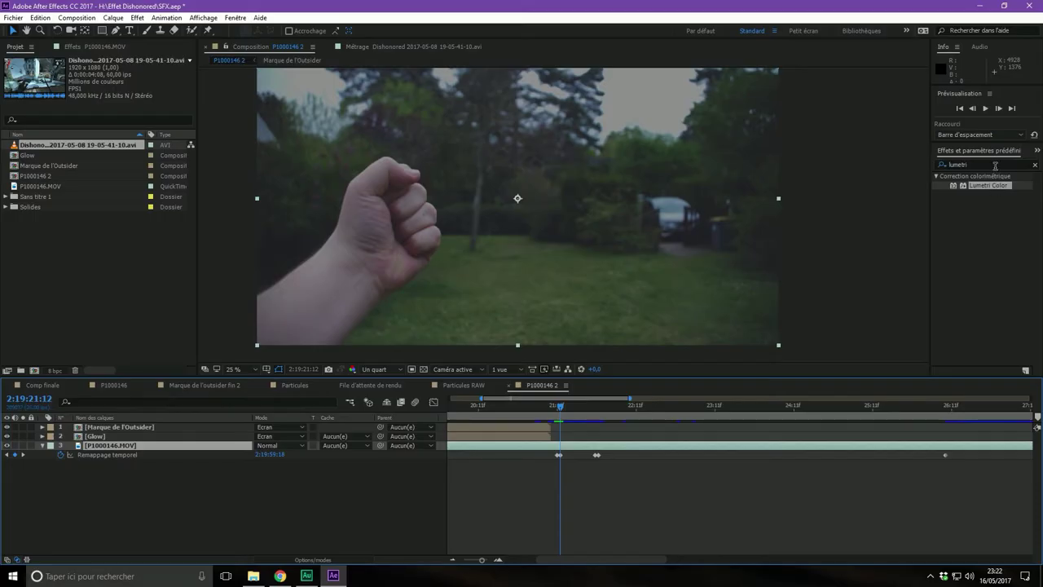
Step: Search 'flou rad', apply Flou radial to P1000146.MOV and set its Type to Zoom
click(976, 166)
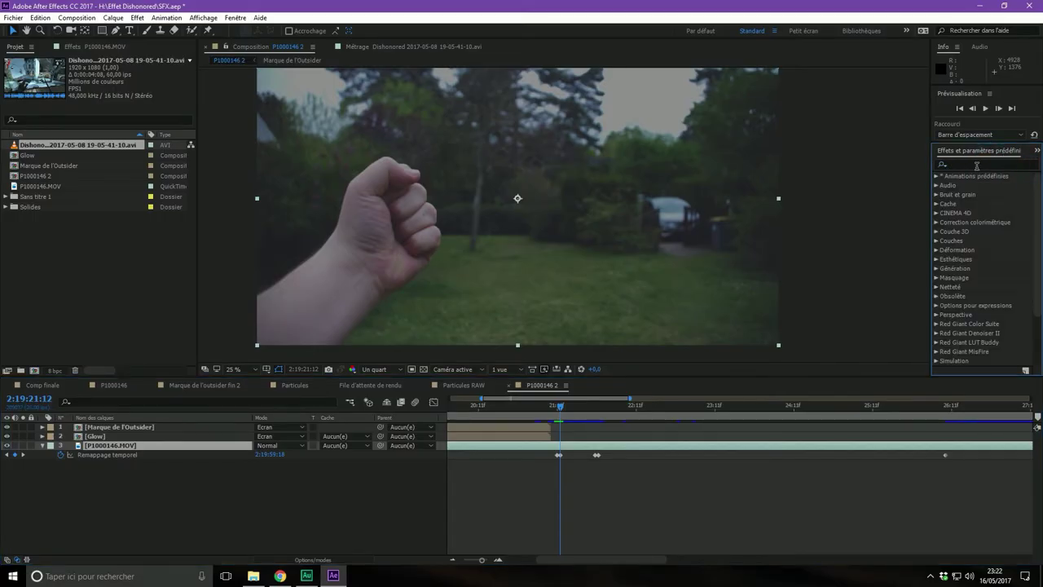
click(976, 165)
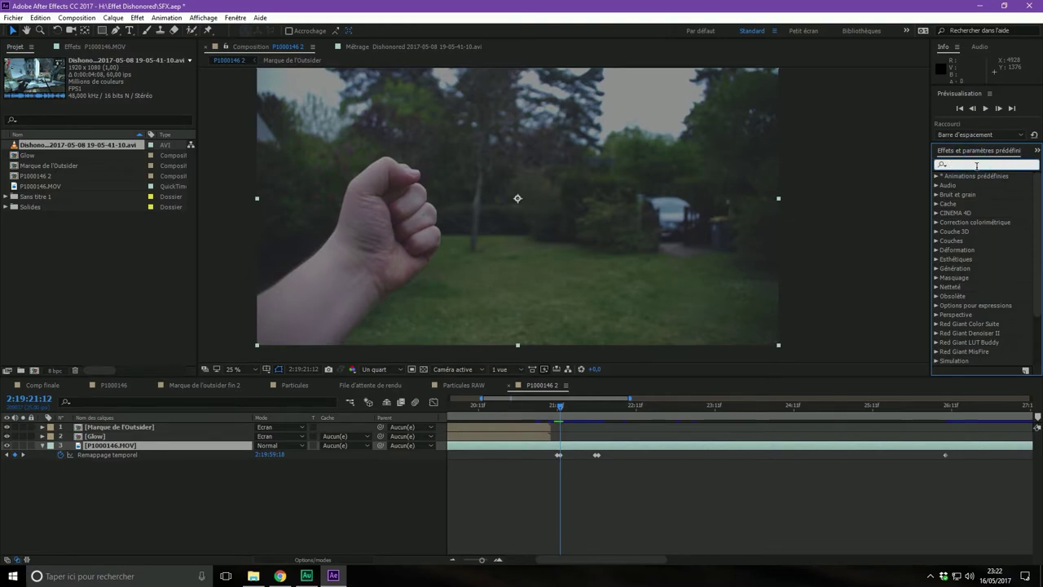
text(flou rad)
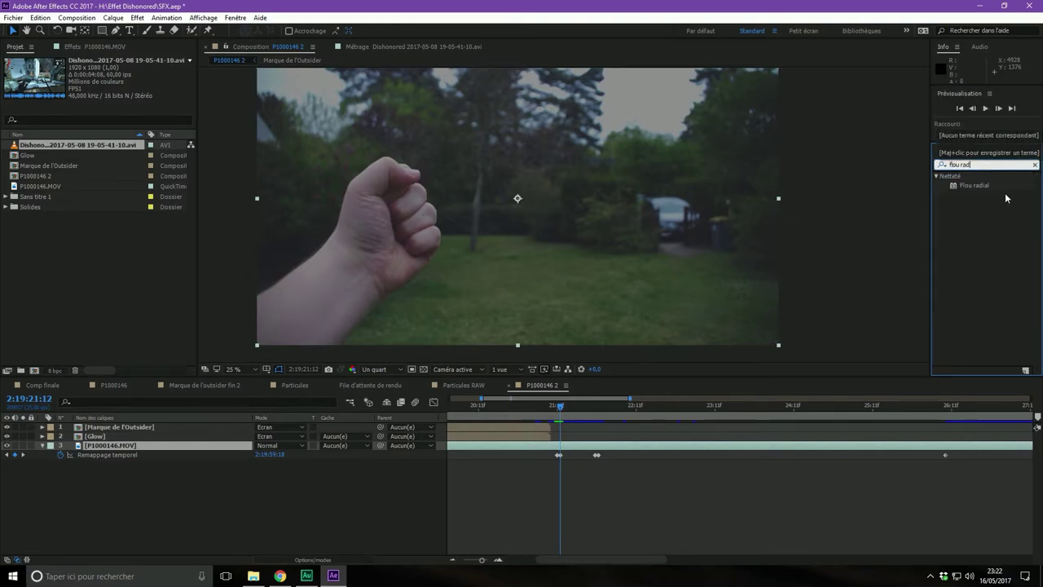
drag(977, 186, 915, 218)
drag(977, 186, 108, 448)
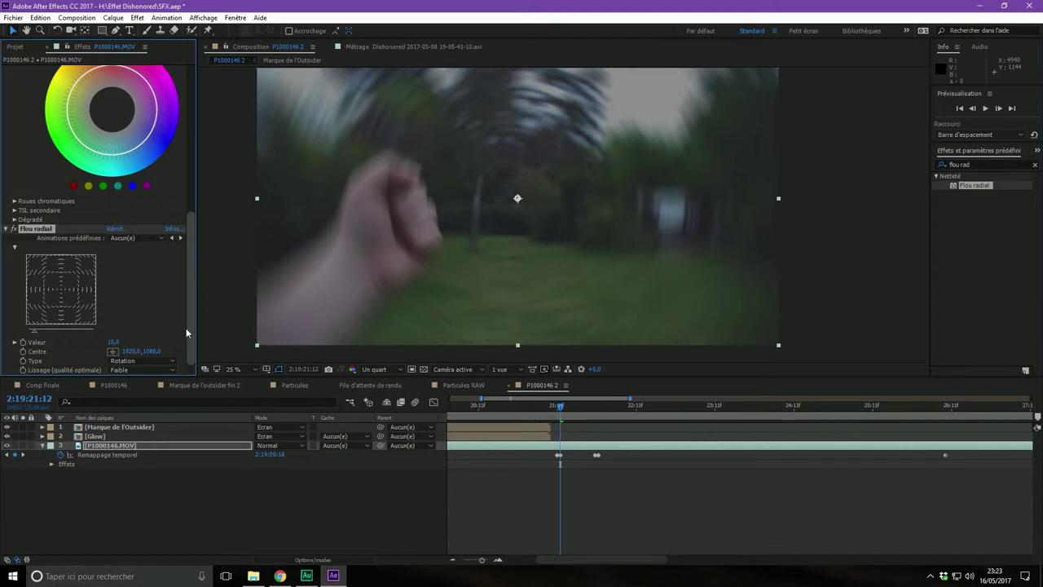
click(135, 361)
click(140, 388)
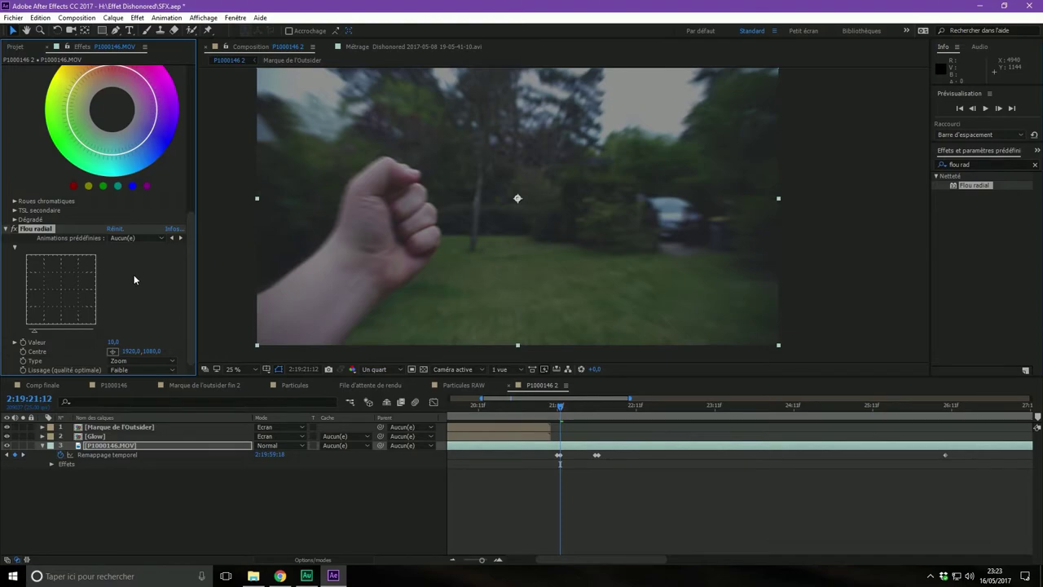
Step: Collapse Lumetri Color and set the Flou radial amount (Valeur) to 50
scroll(122, 280, up, 3)
scroll(101, 138, up, 3)
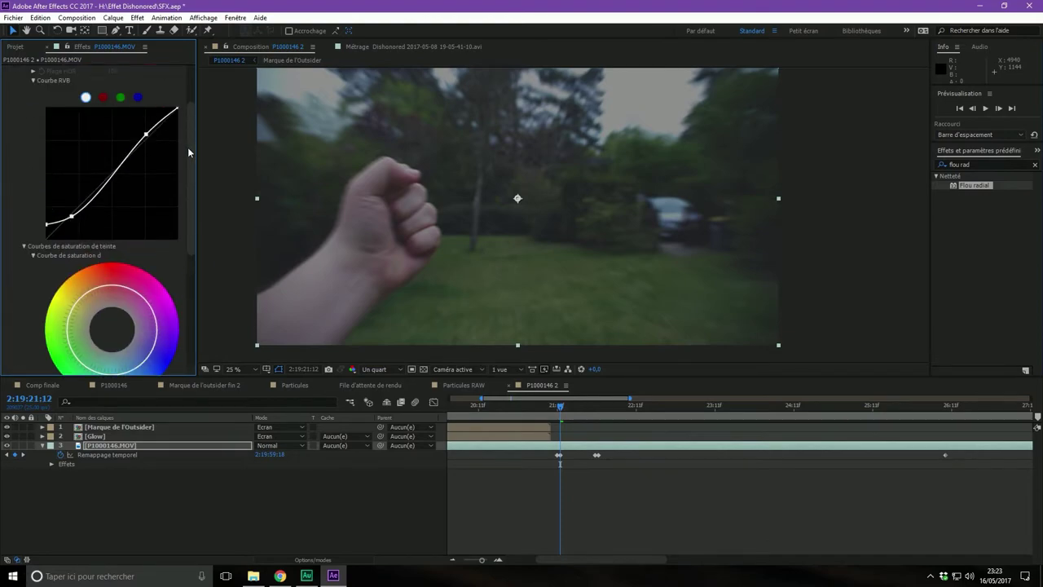
scroll(97, 87, up, 3)
click(8, 71)
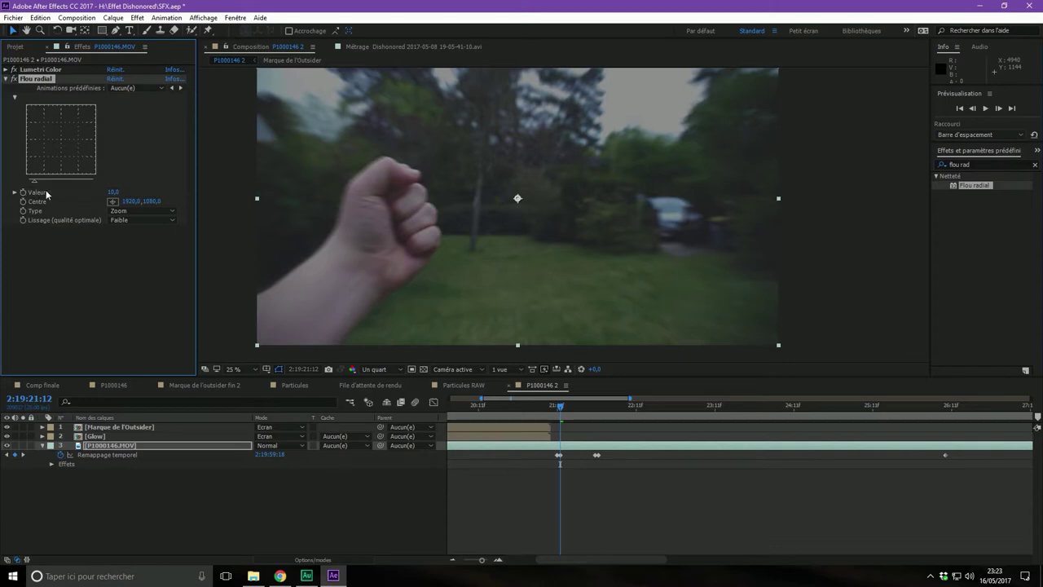
drag(113, 192, 128, 187)
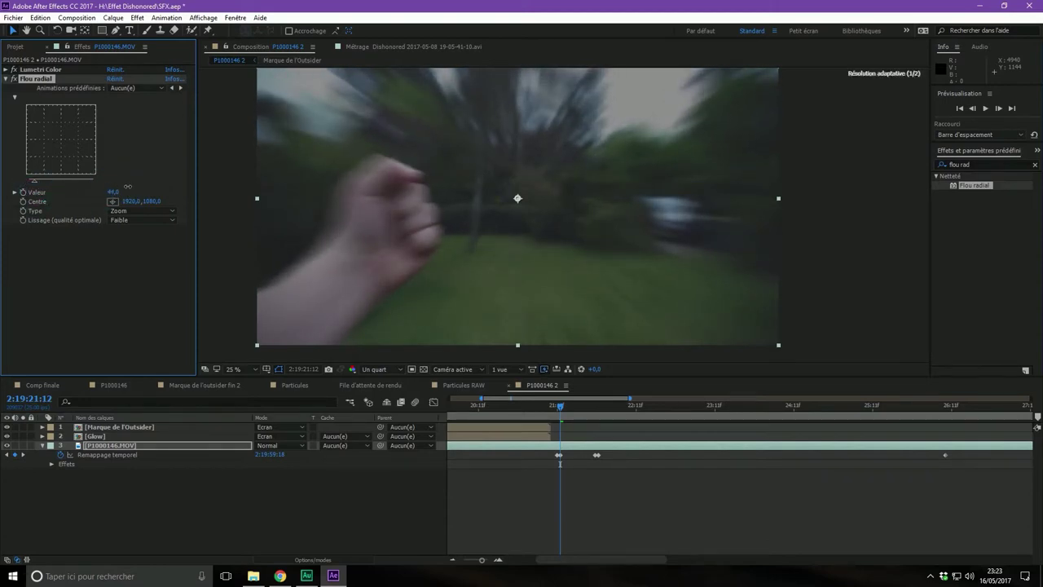
drag(128, 186, 122, 186)
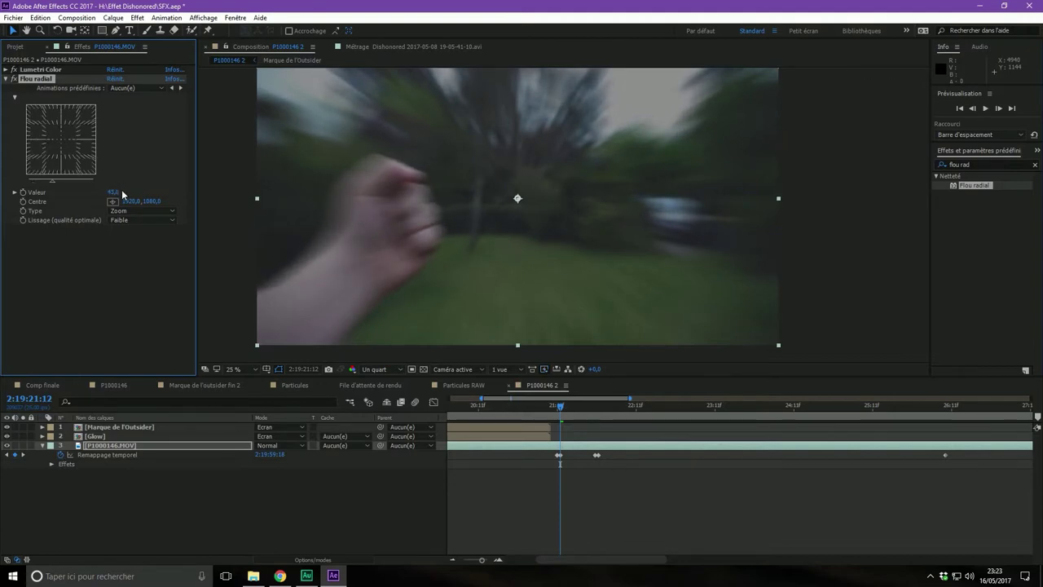
click(116, 193)
click(116, 193)
click(117, 193)
text(50)
key(Return)
Step: Keyframe the Flou radial amount at 0 and show the layer's keyframed properties
click(23, 192)
click(113, 192)
text(0)
key(Return)
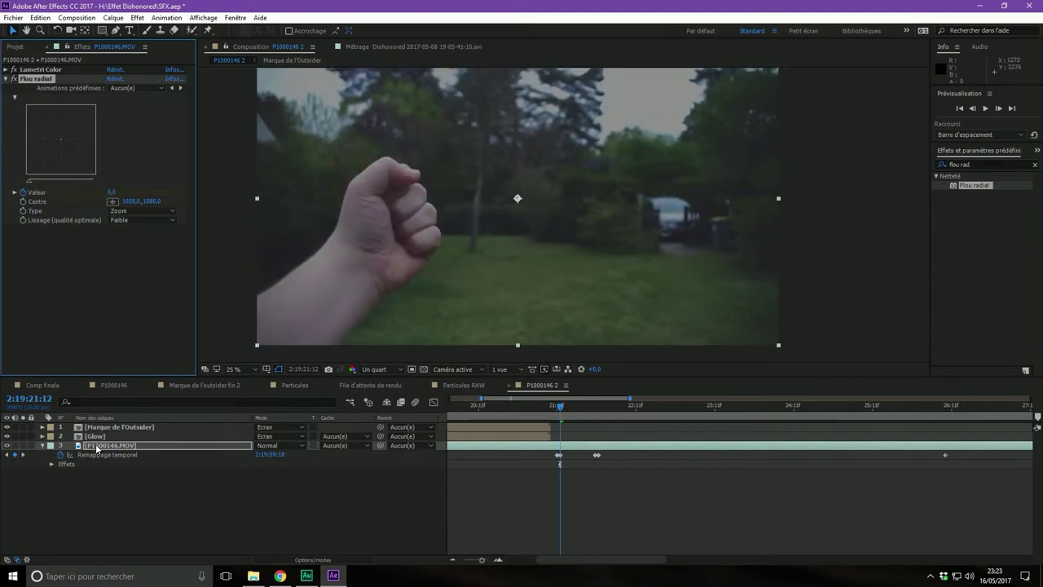
click(107, 447)
key(u)
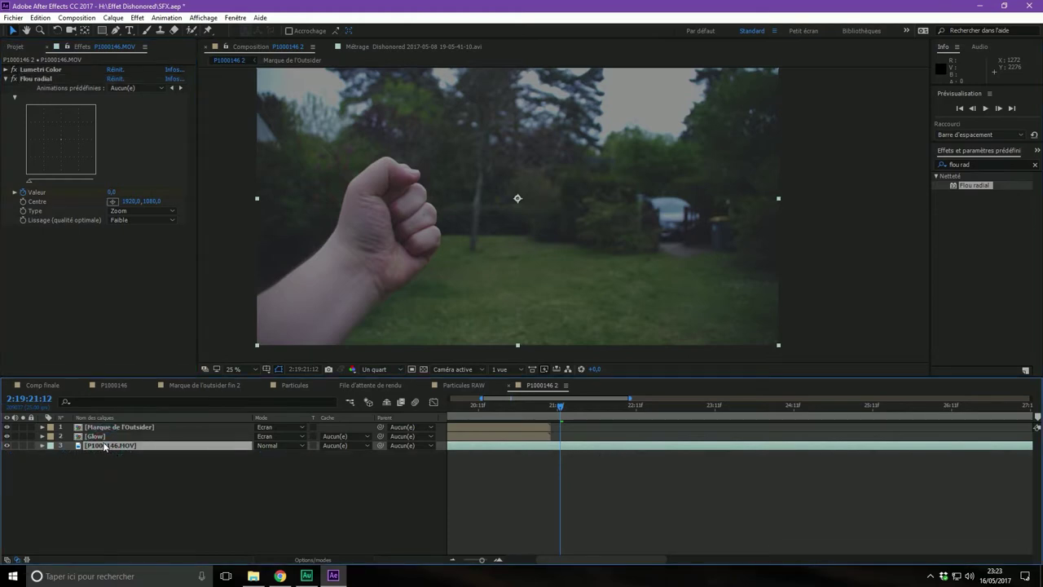
key(u)
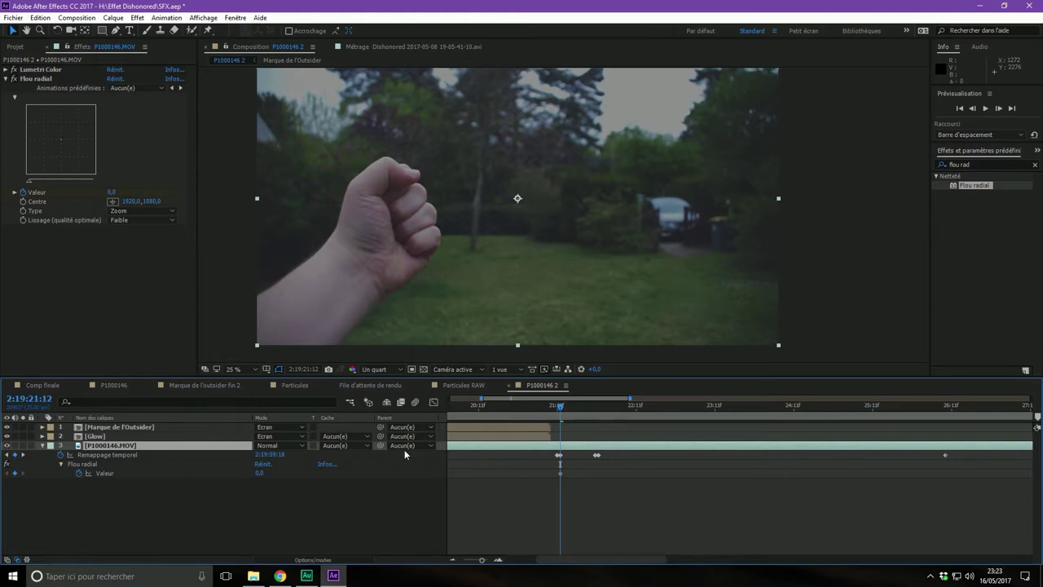
Step: Keyframe the radial blur at 50 on the punch and back to 0 a few frames later, then preview
key(equal)
key(equal)
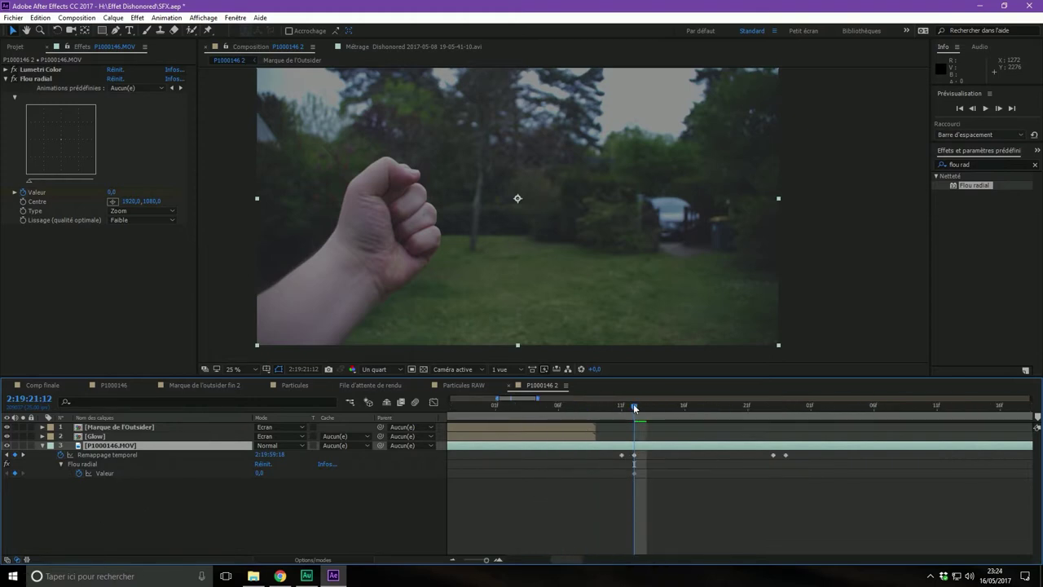
mouse_move(634, 405)
mouse_down()
mouse_move(756, 430)
mouse_move(732, 423)
mouse_up()
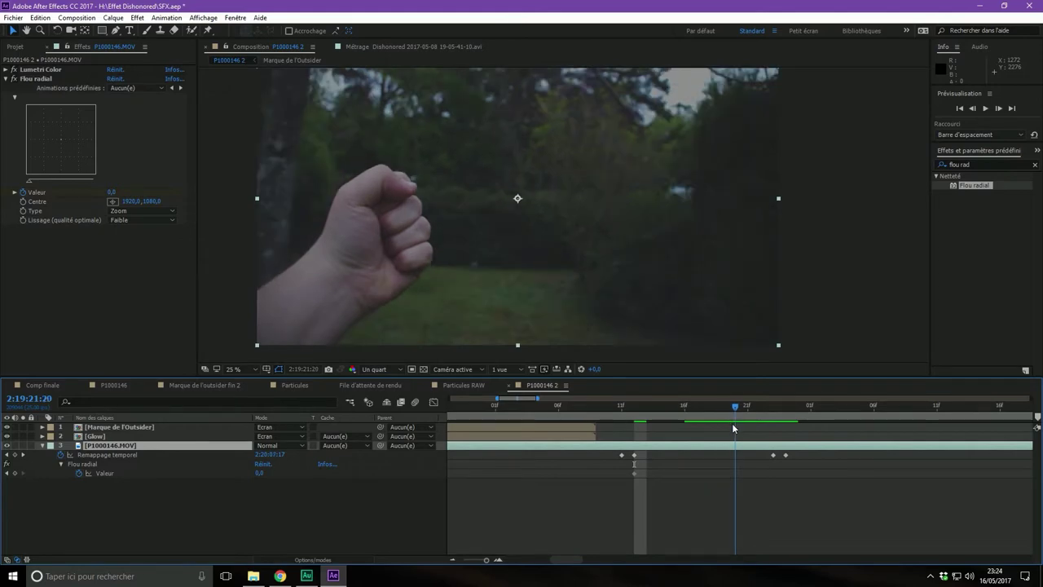
click(111, 193)
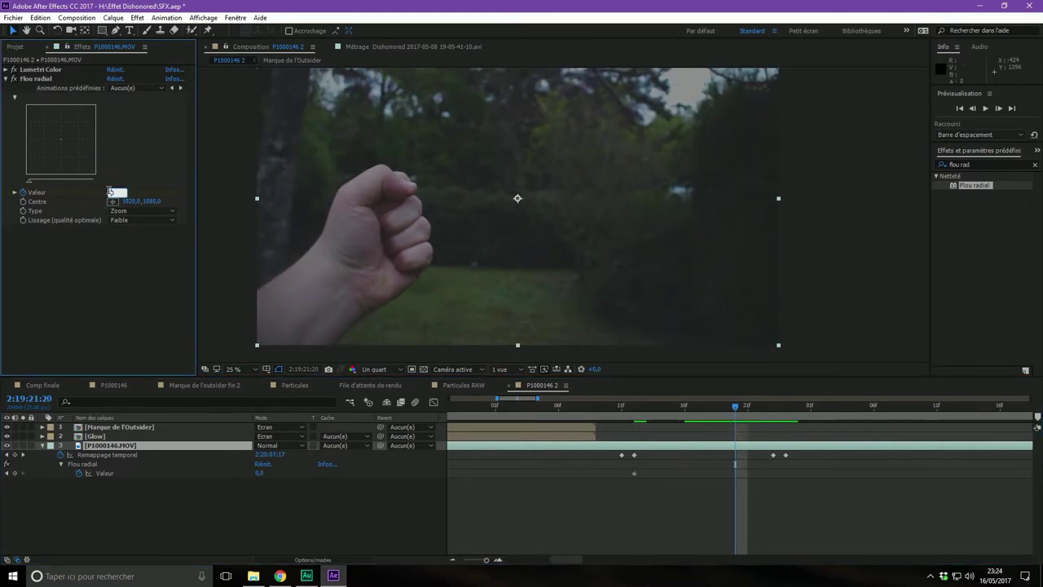
text(50)
key(Return)
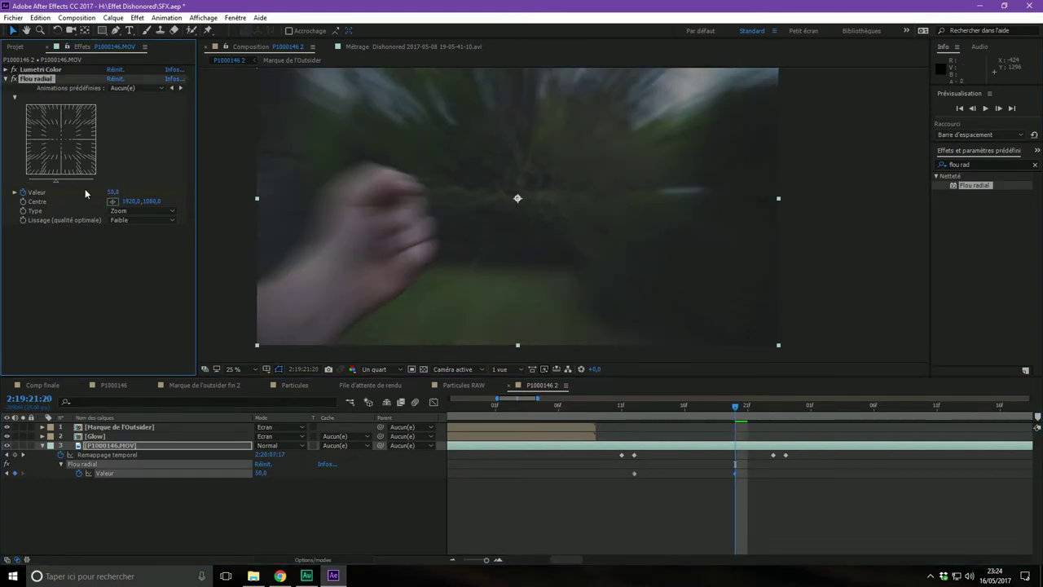
drag(737, 406, 786, 408)
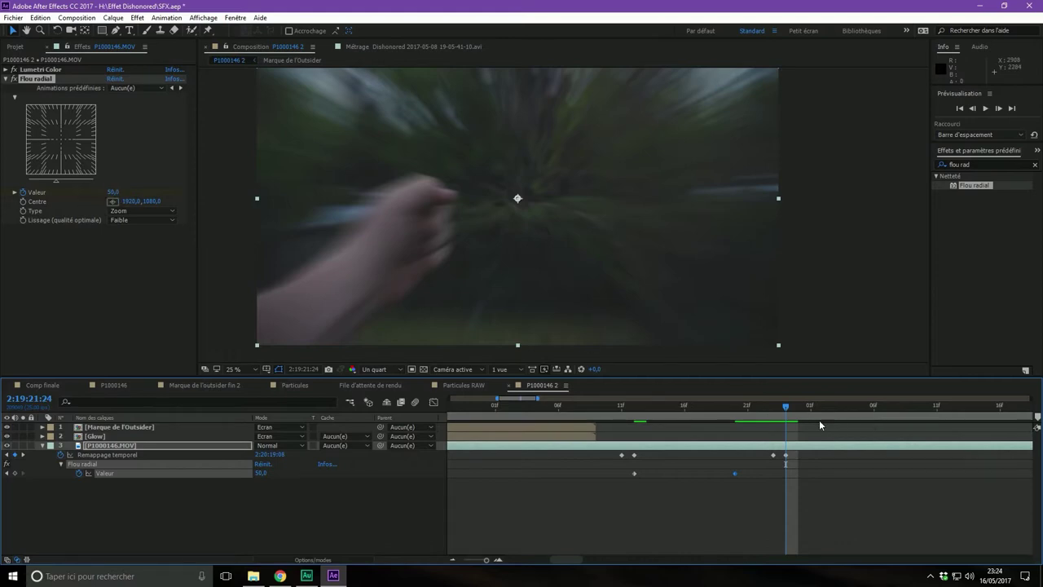
drag(787, 408, 798, 407)
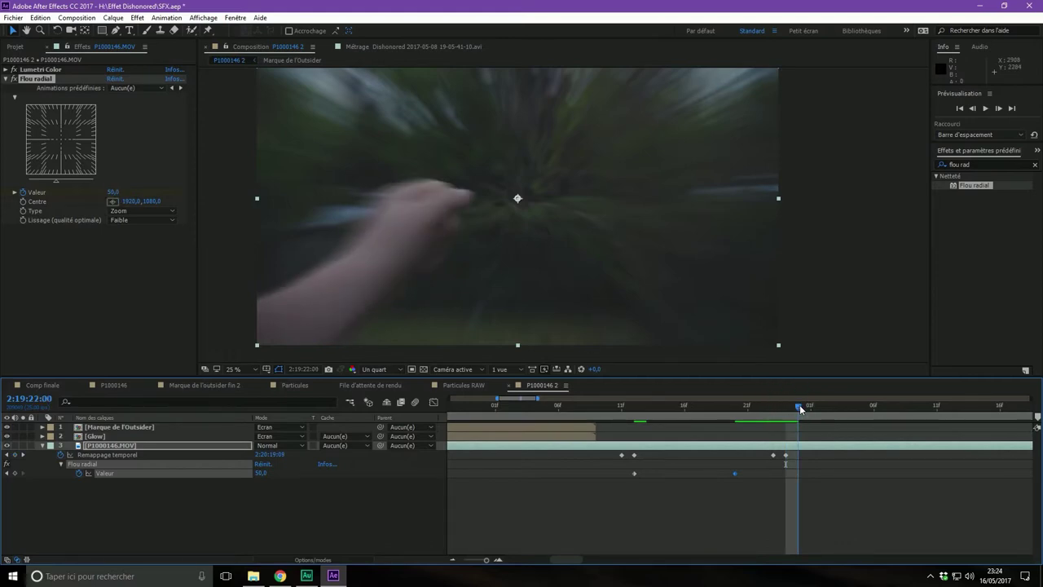
click(118, 194)
text(0)
key(Return)
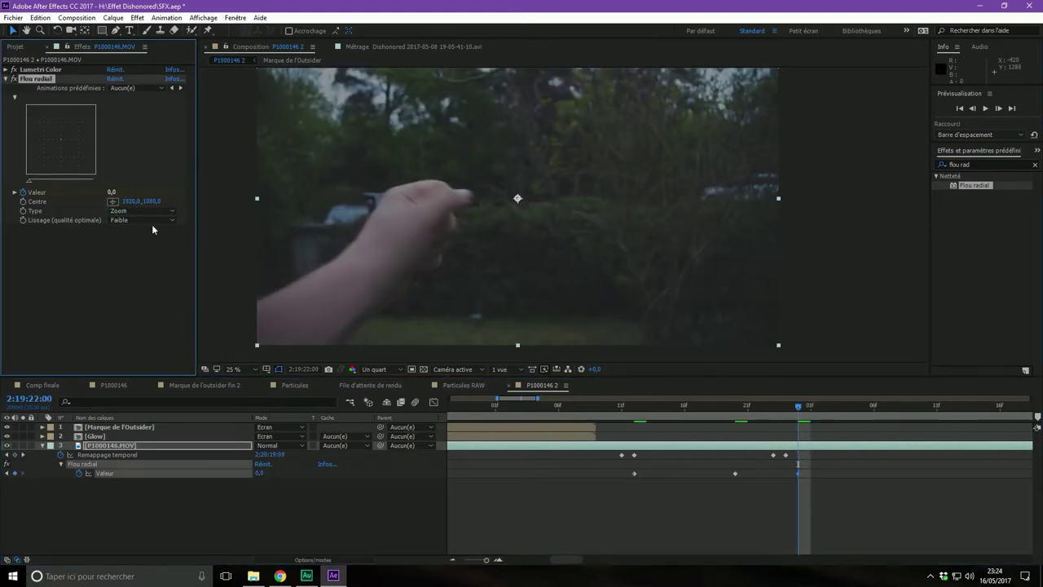
mouse_move(676, 399)
mouse_down()
mouse_move(699, 405)
mouse_move(557, 420)
mouse_up()
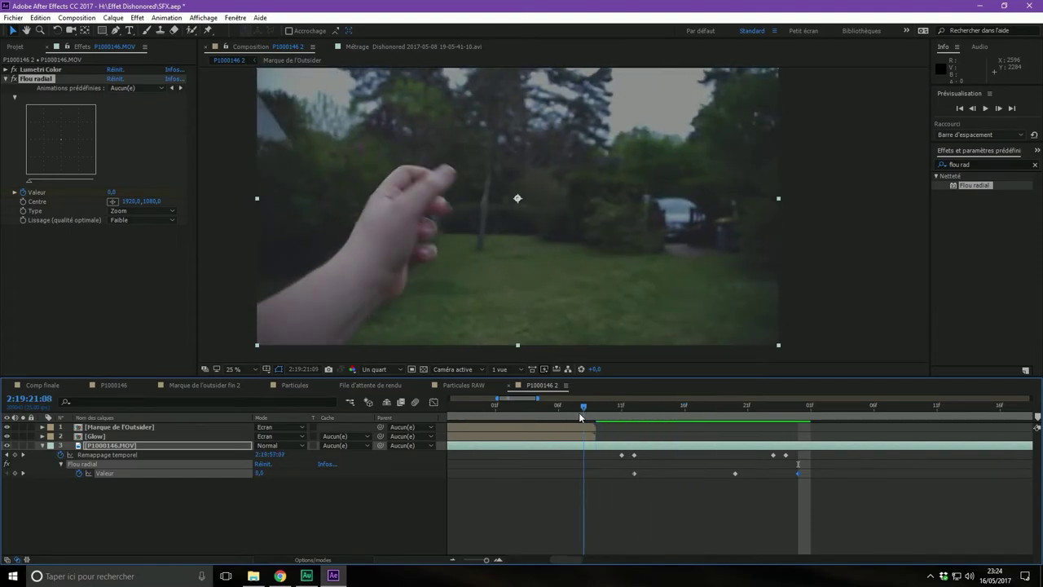
key(space)
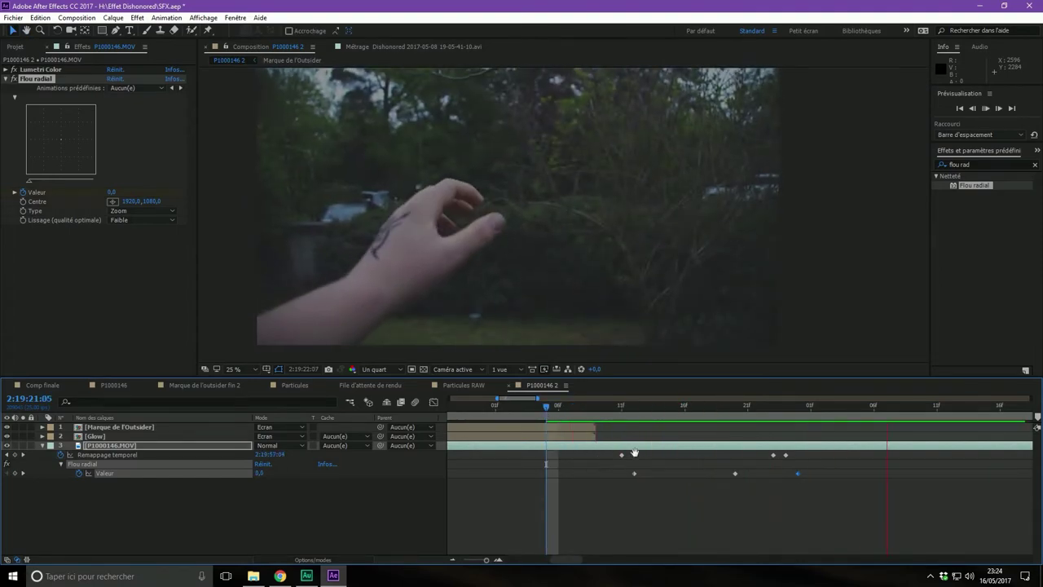
Step: Move the peak blur keyframe earlier and set the blur to 50 at 2:19:21:21
drag(695, 399, 712, 408)
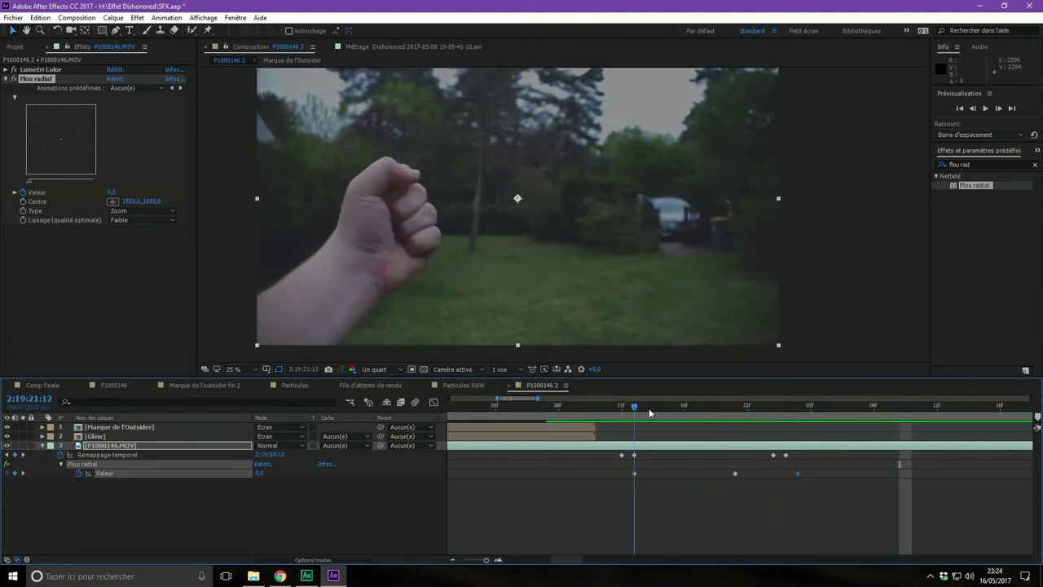
drag(734, 472, 683, 474)
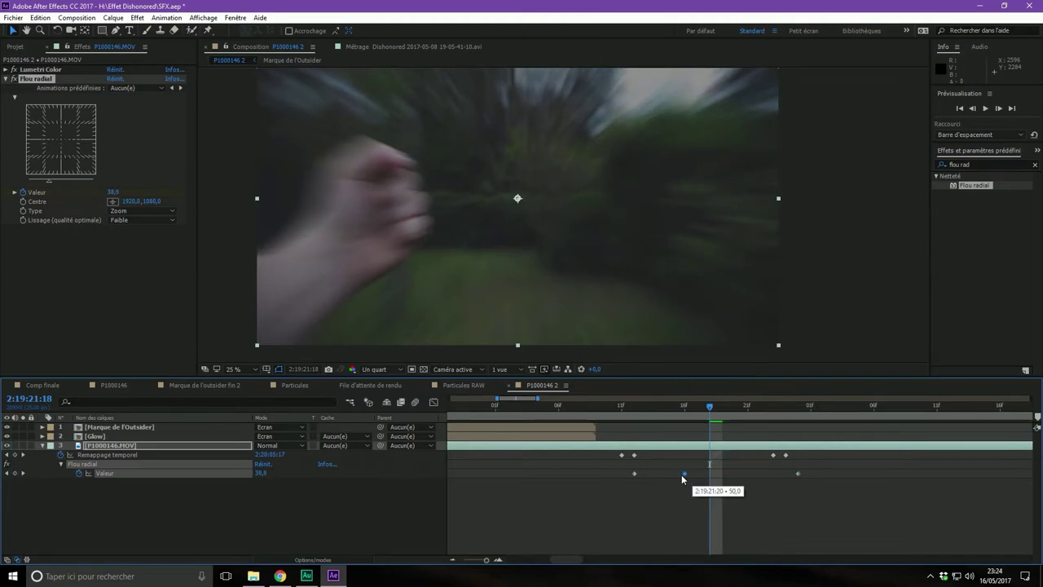
drag(711, 404, 747, 405)
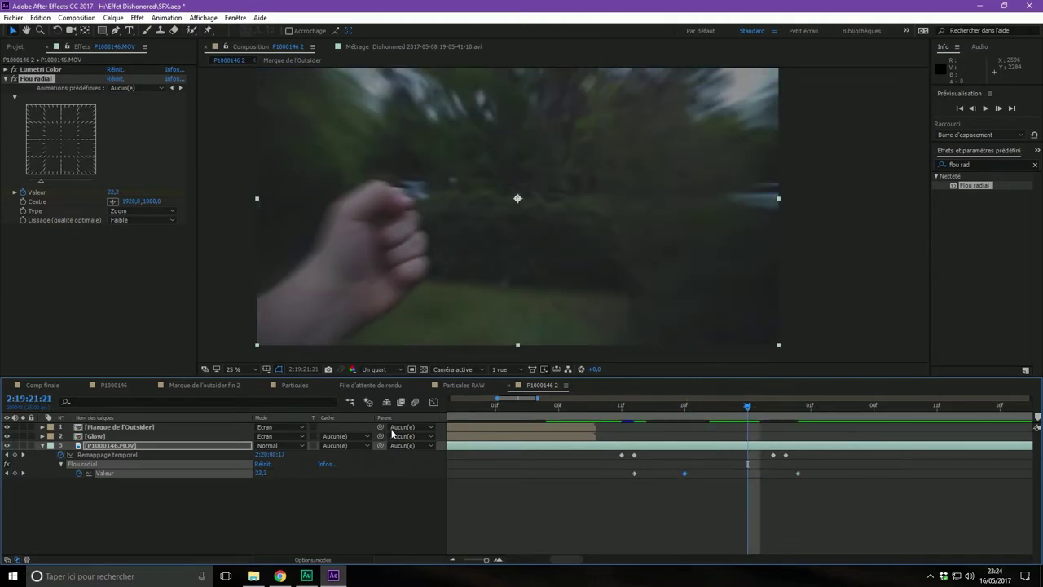
click(118, 193)
text(50)
key(Return)
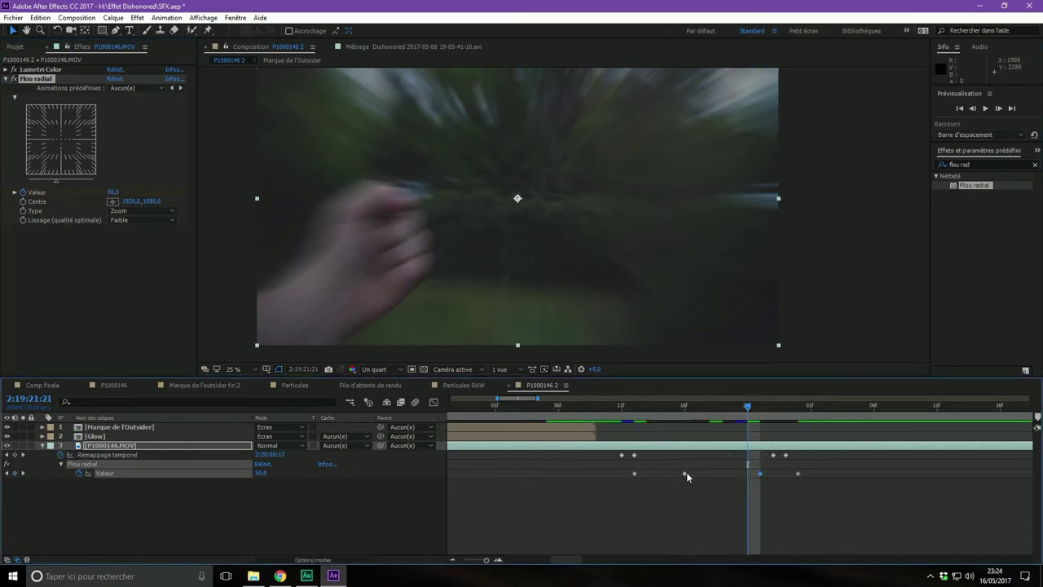
drag(685, 473, 697, 473)
click(596, 405)
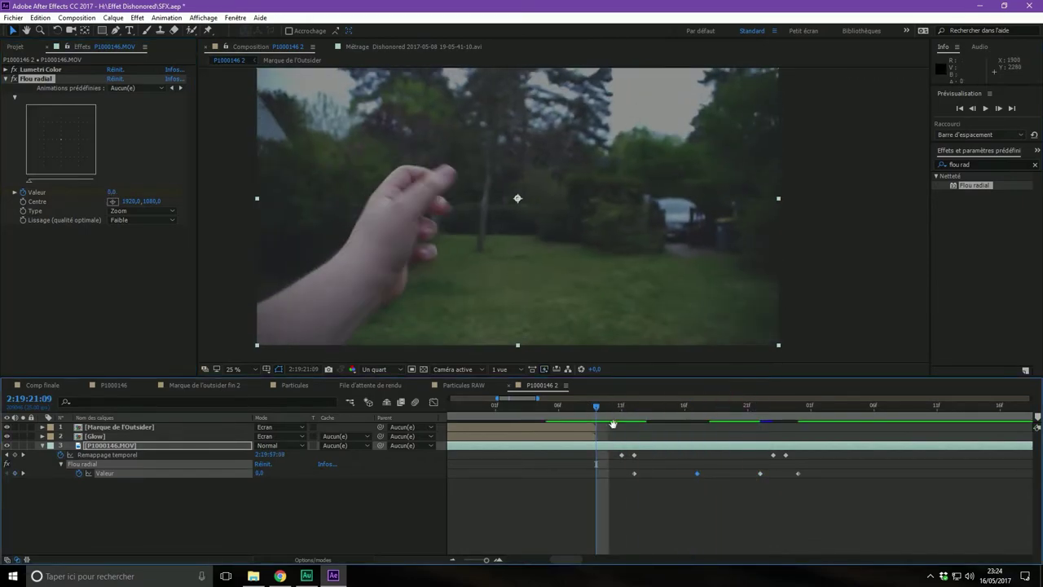
key(space)
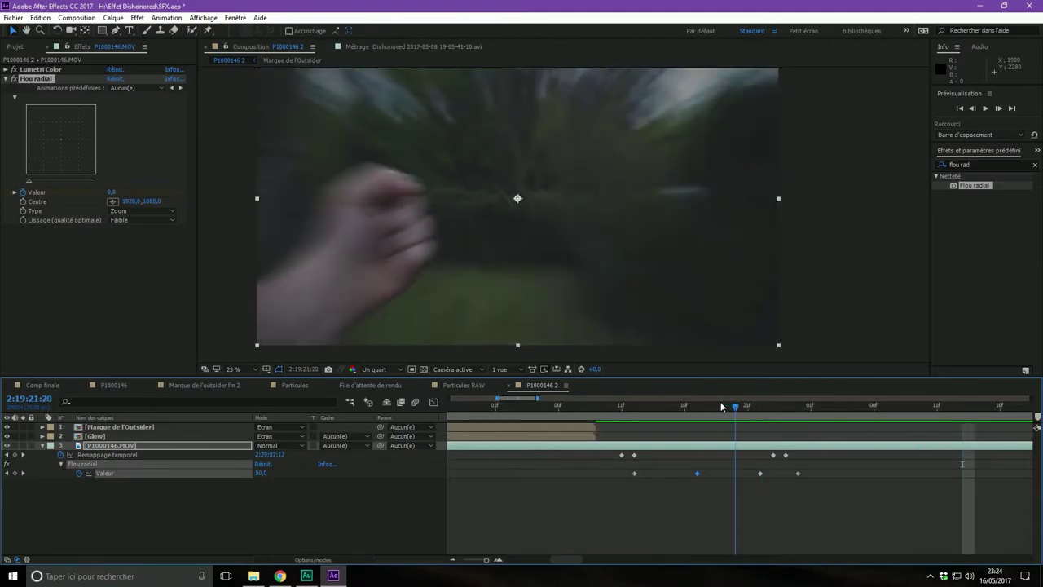
click(747, 405)
Step: Shift the zero-blur keyframe earlier and review the blur fade-out through 2:19:22:11
click(824, 415)
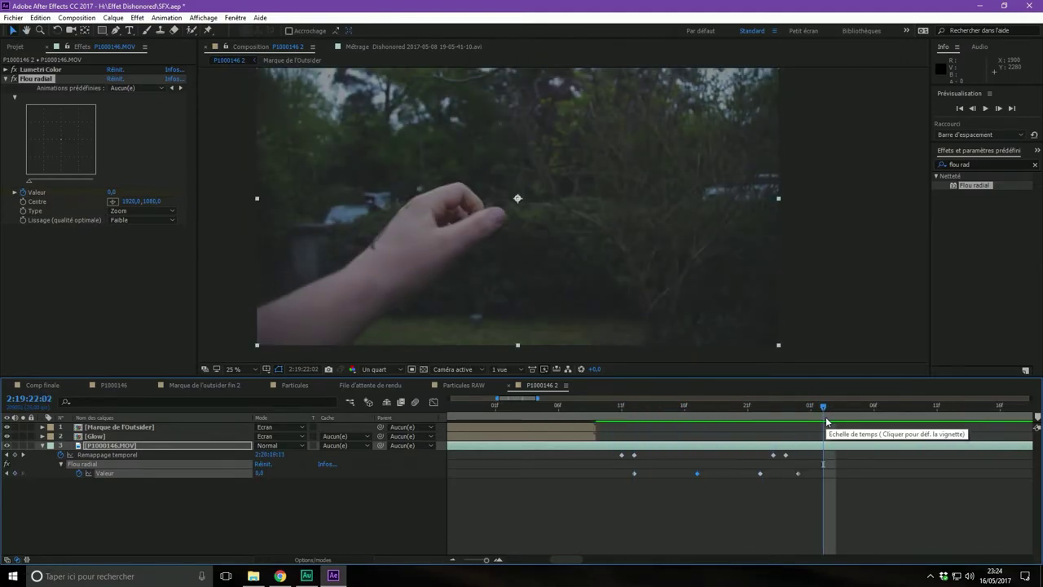
mouse_move(827, 421)
mouse_down()
mouse_move(762, 413)
mouse_move(786, 412)
mouse_up()
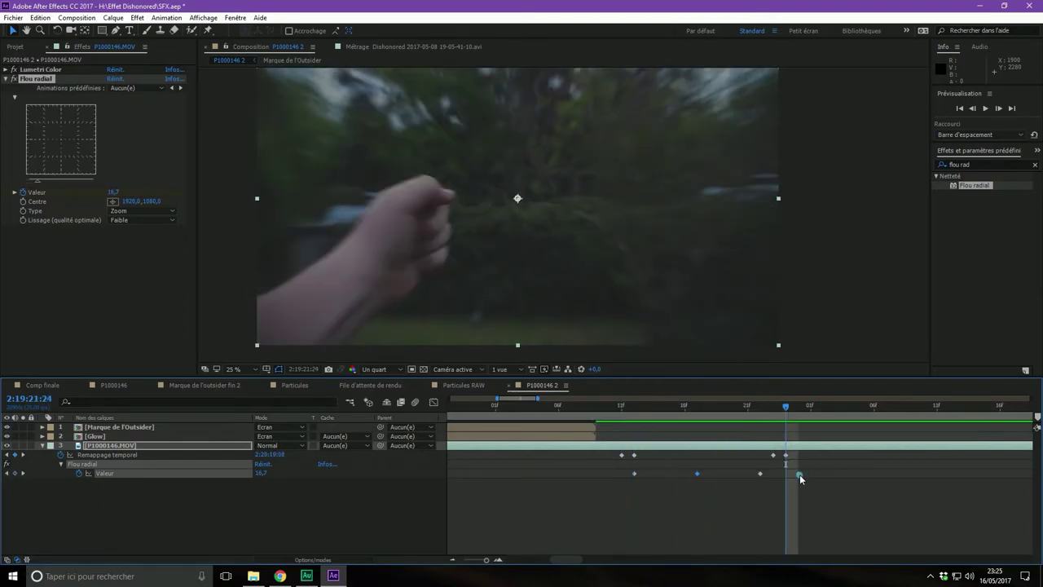
drag(799, 474, 791, 475)
mouse_move(784, 404)
mouse_down()
mouse_move(812, 406)
mouse_move(822, 394)
mouse_up()
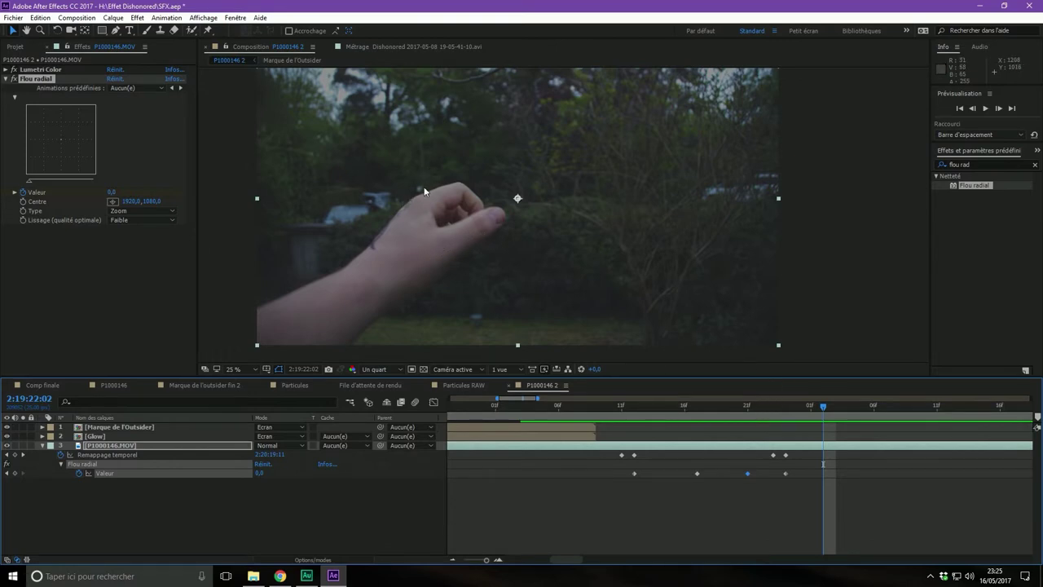
drag(823, 405, 936, 405)
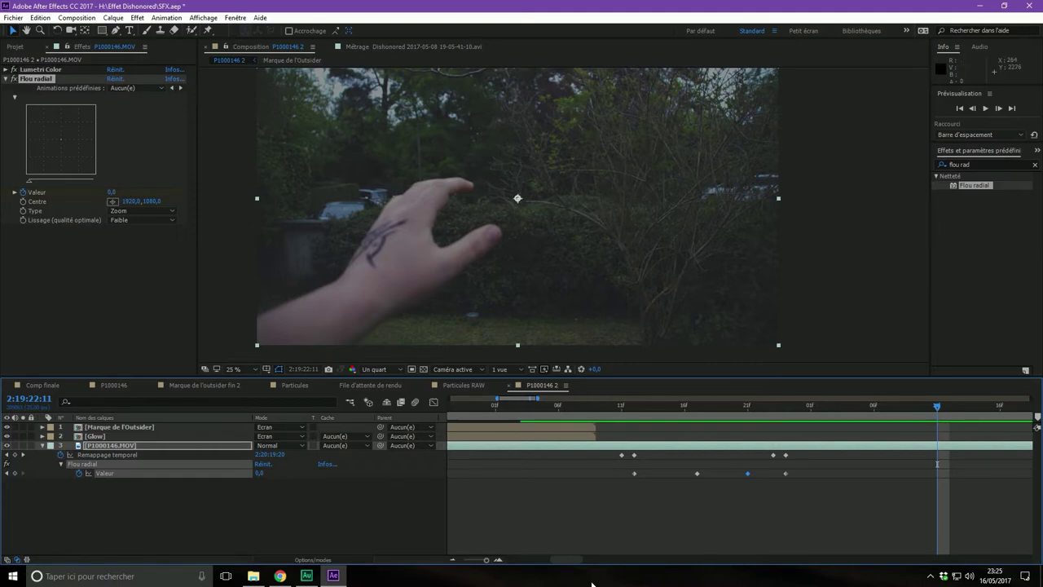
drag(698, 405, 754, 445)
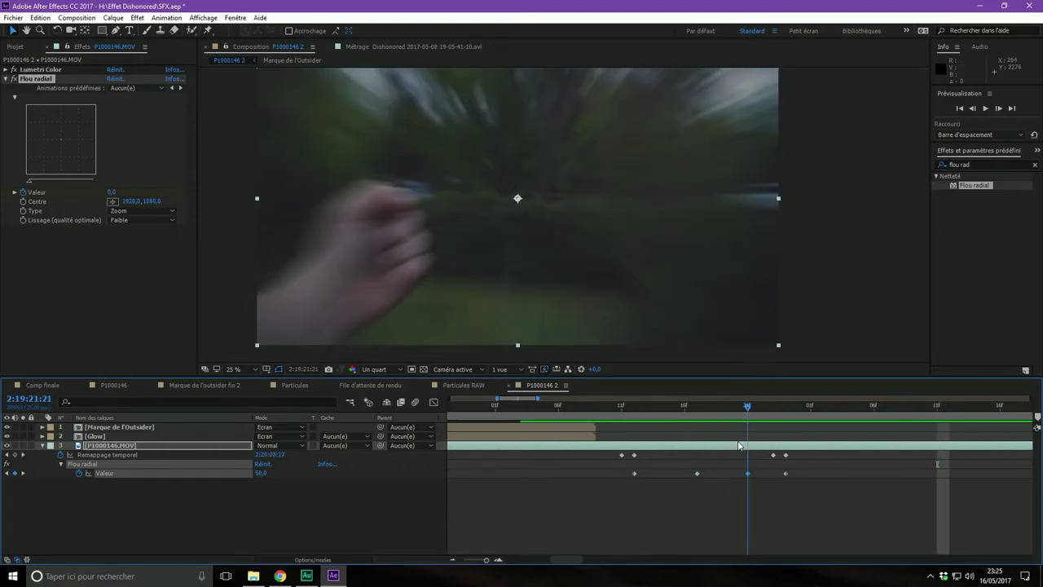
key(Page_Up)
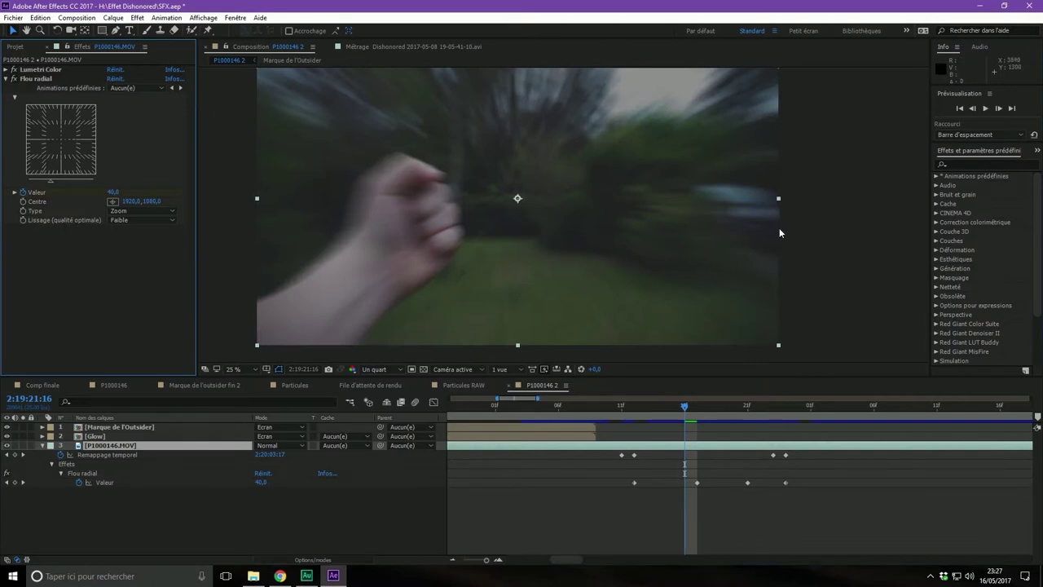
Step: Apply CC Lens to P1000146.MOV via 'cclen' and scrub its Size to 150
click(972, 163)
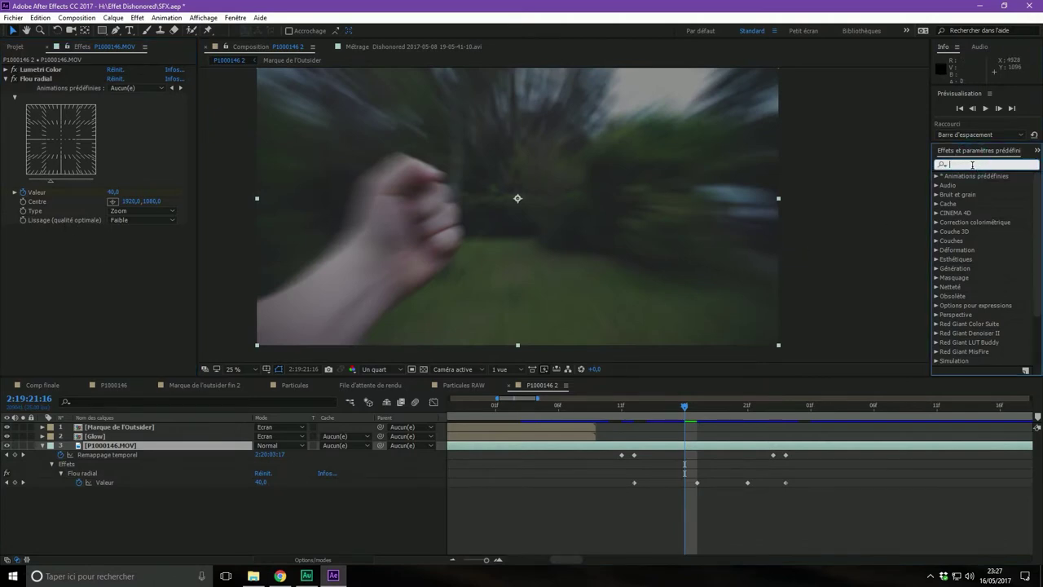
text(cclen)
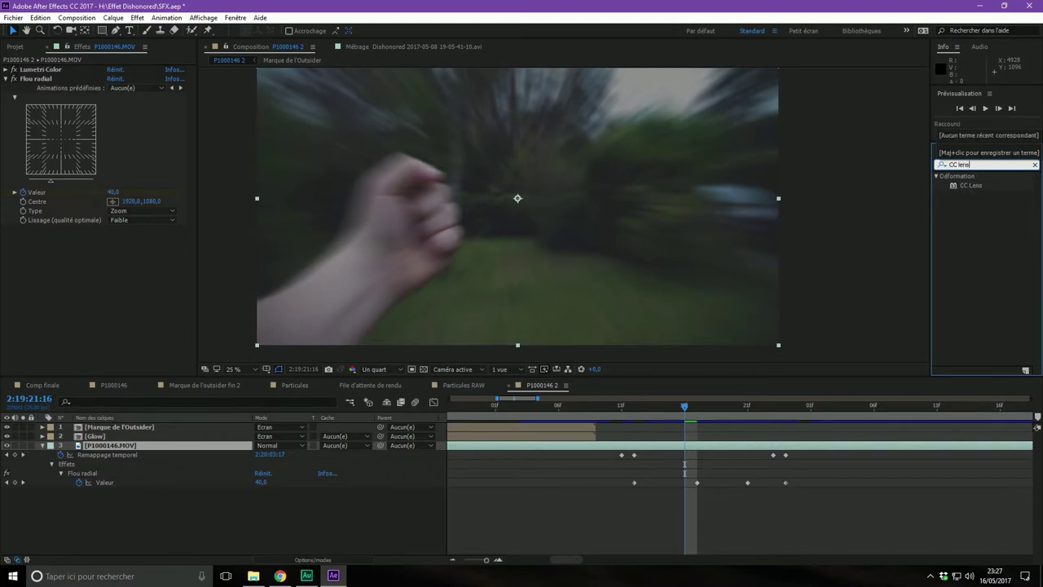
drag(970, 186, 101, 283)
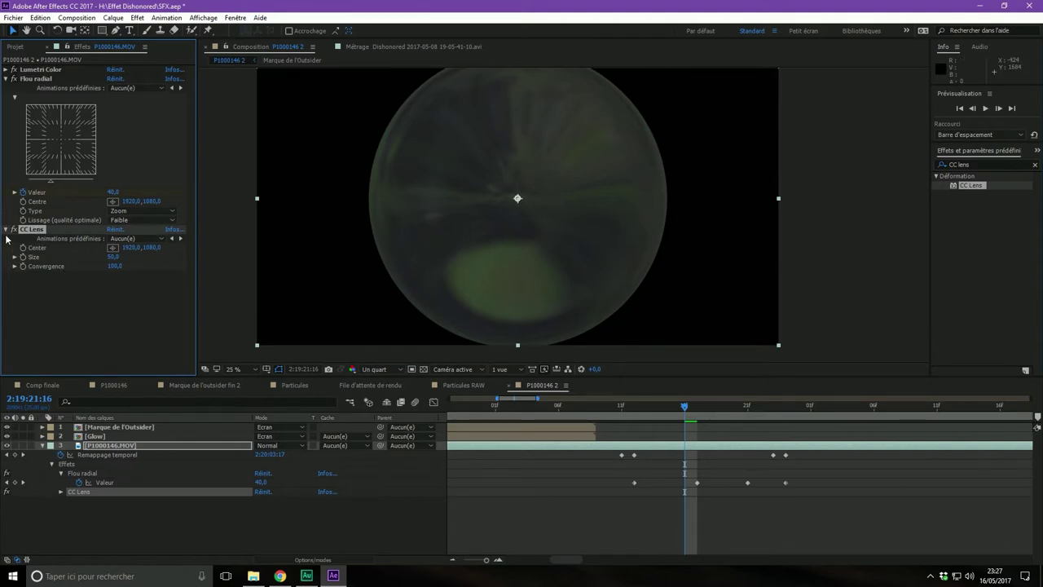
drag(112, 256, 229, 263)
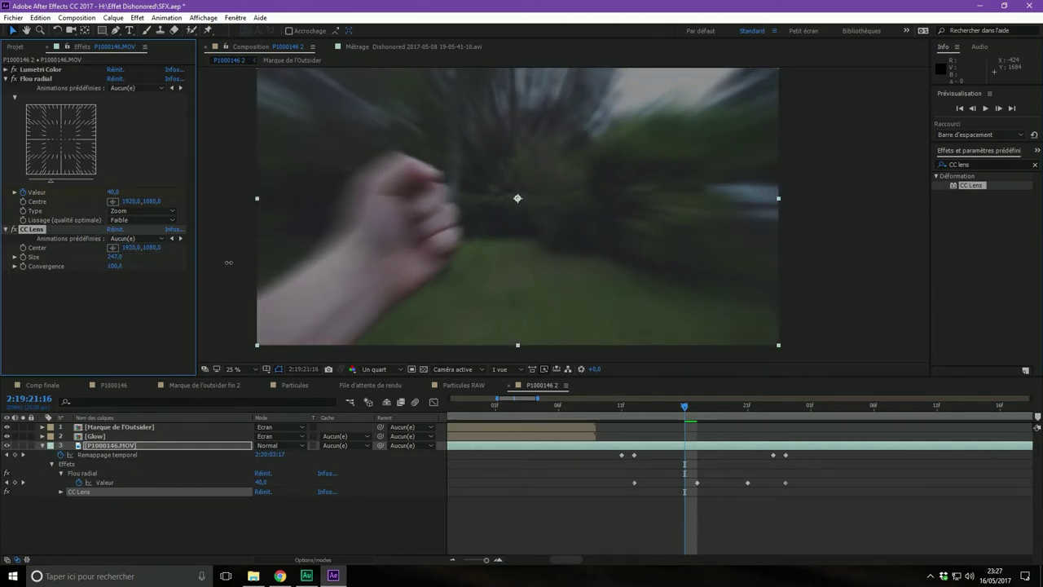
mouse_move(229, 263)
mouse_down()
mouse_move(160, 269)
mouse_move(173, 266)
mouse_move(168, 285)
mouse_move(188, 282)
mouse_up()
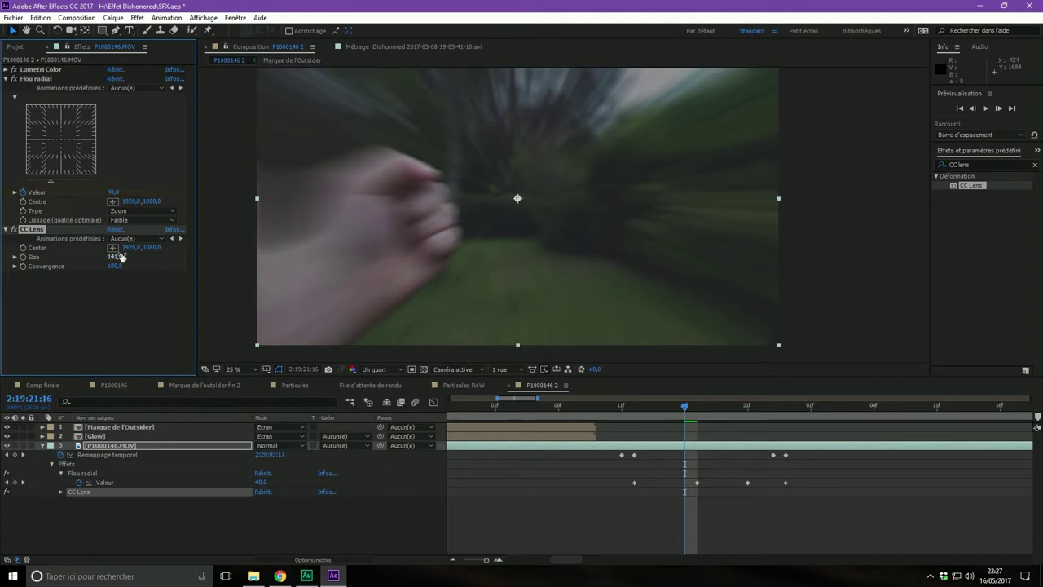
drag(114, 256, 118, 255)
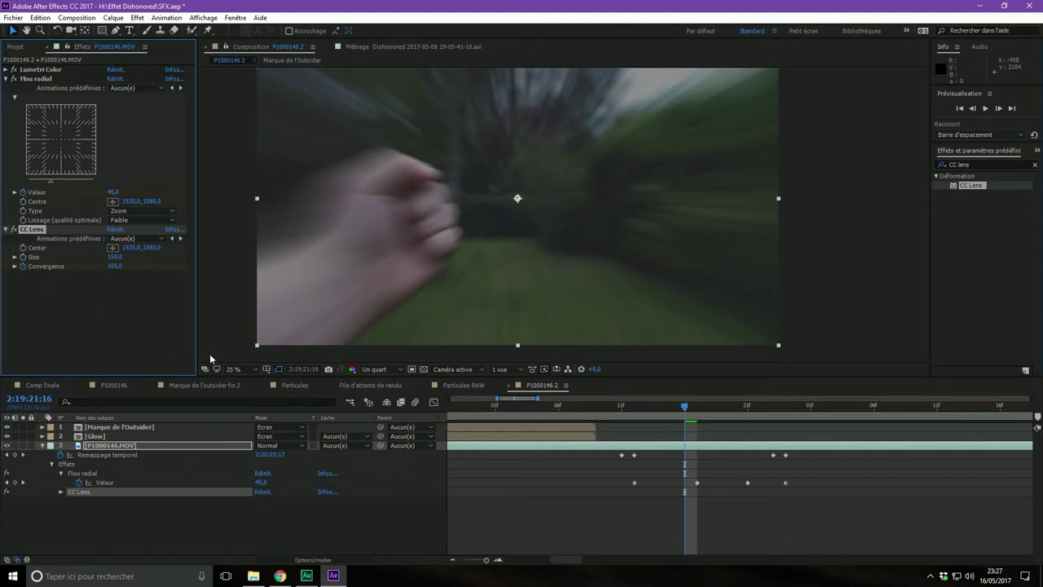
click(91, 447)
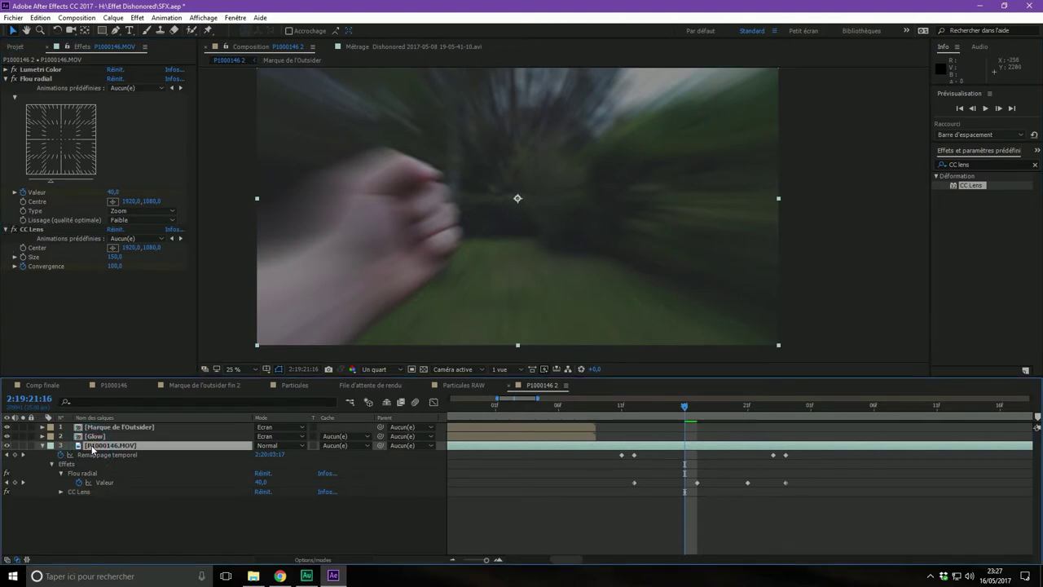
Step: Expand P1000146.MOV's effects in the timeline to reveal the CC Lens settings
key(u)
key(u)
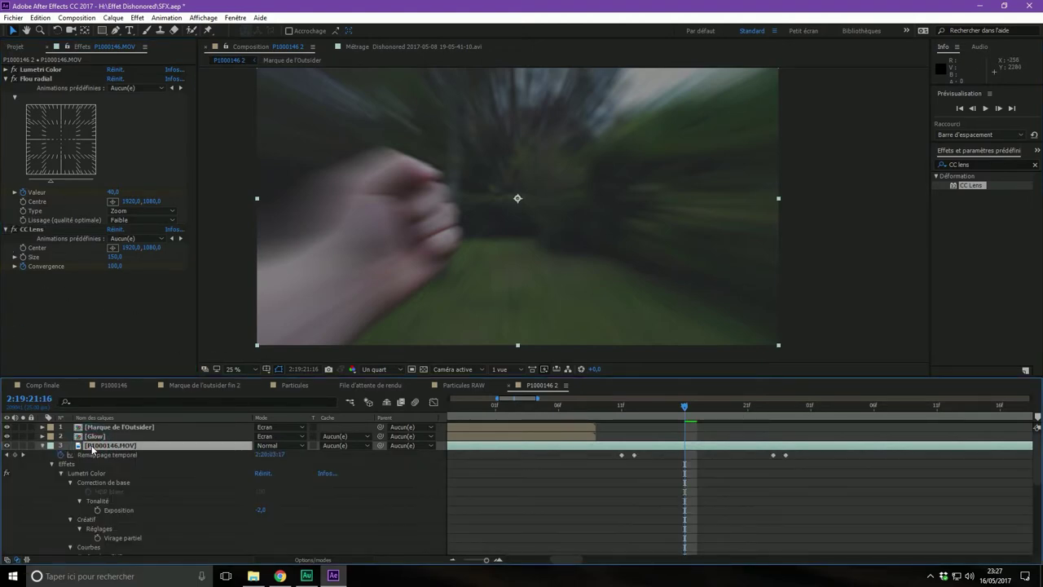
scroll(130, 481, down, 5)
scroll(132, 481, down, 2)
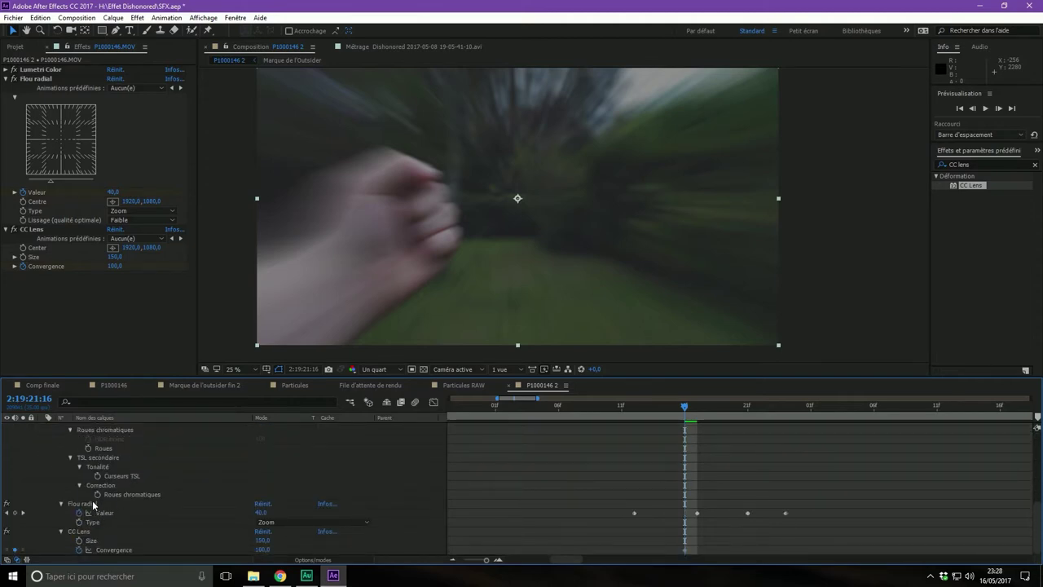
key(u)
click(42, 449)
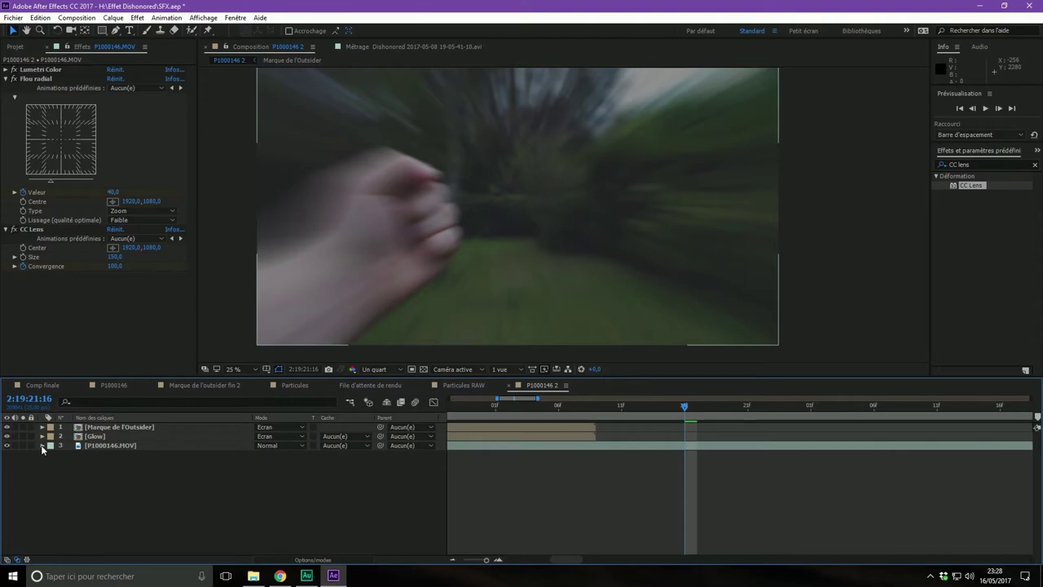
click(42, 447)
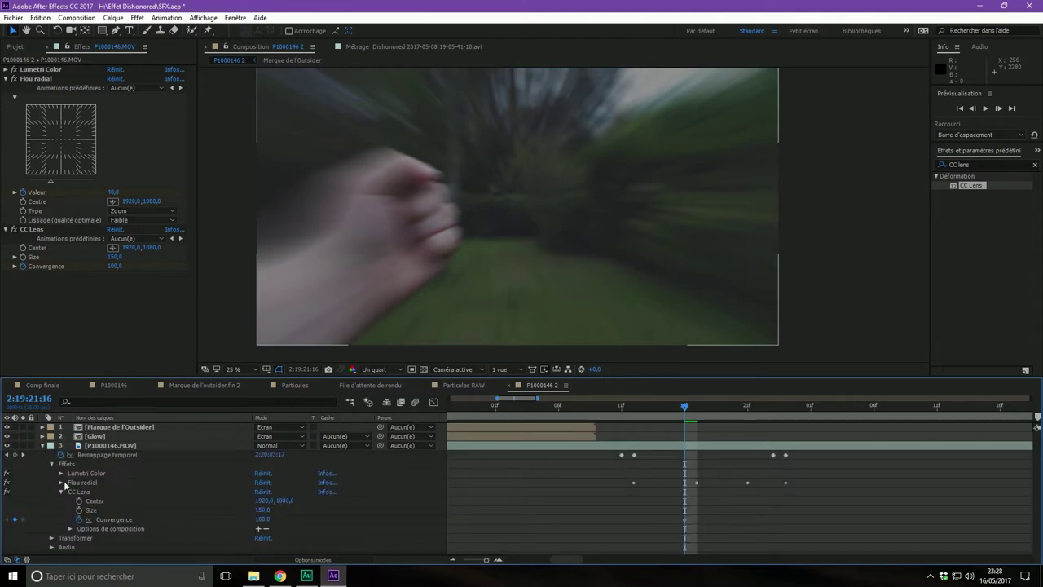
click(51, 464)
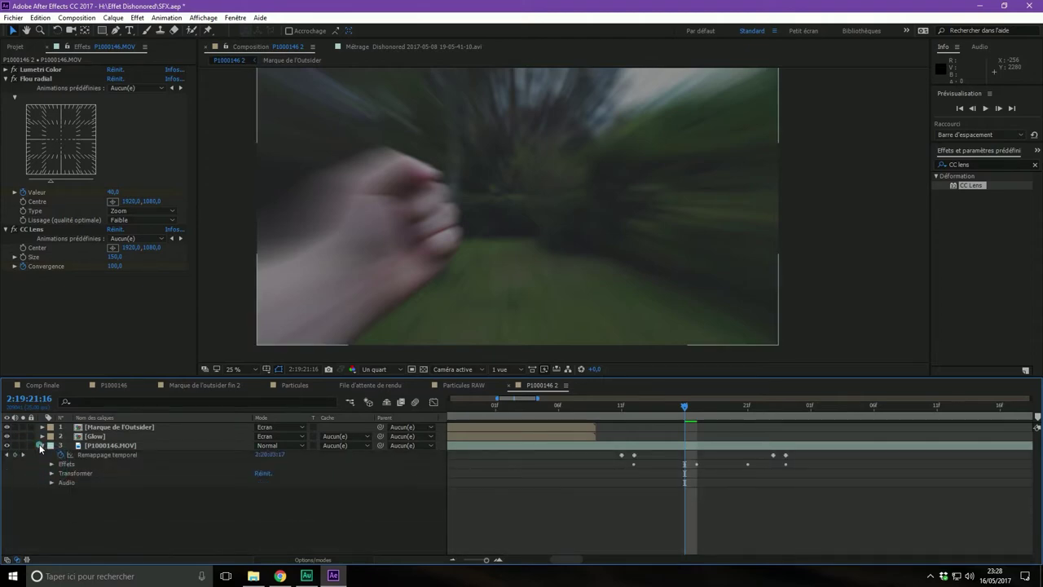
click(41, 446)
click(41, 446)
click(51, 464)
click(62, 493)
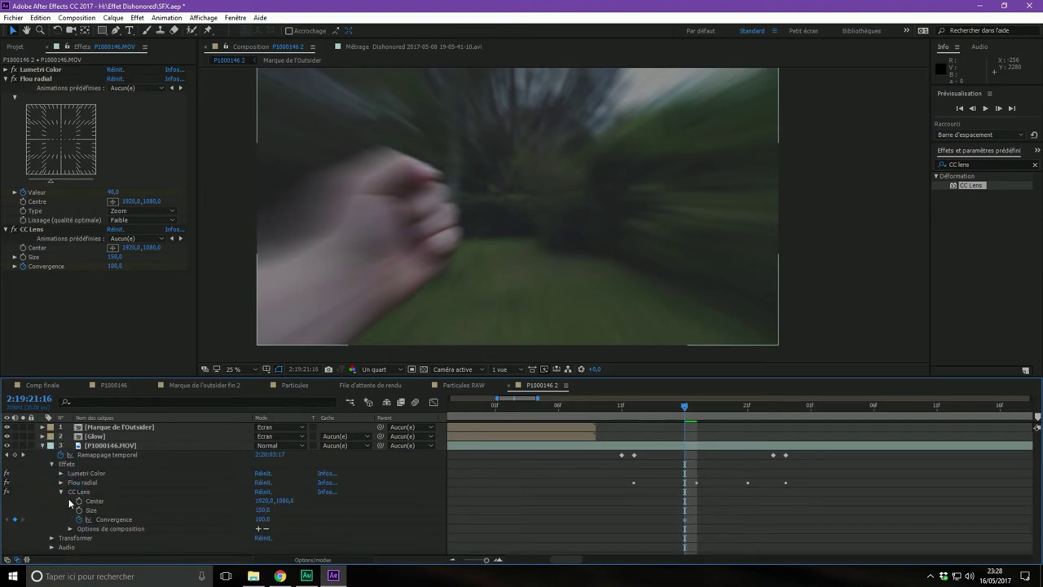
Step: Show the layer's keyframed properties and locate the Flou radial keyframe frames
click(108, 522)
key(u)
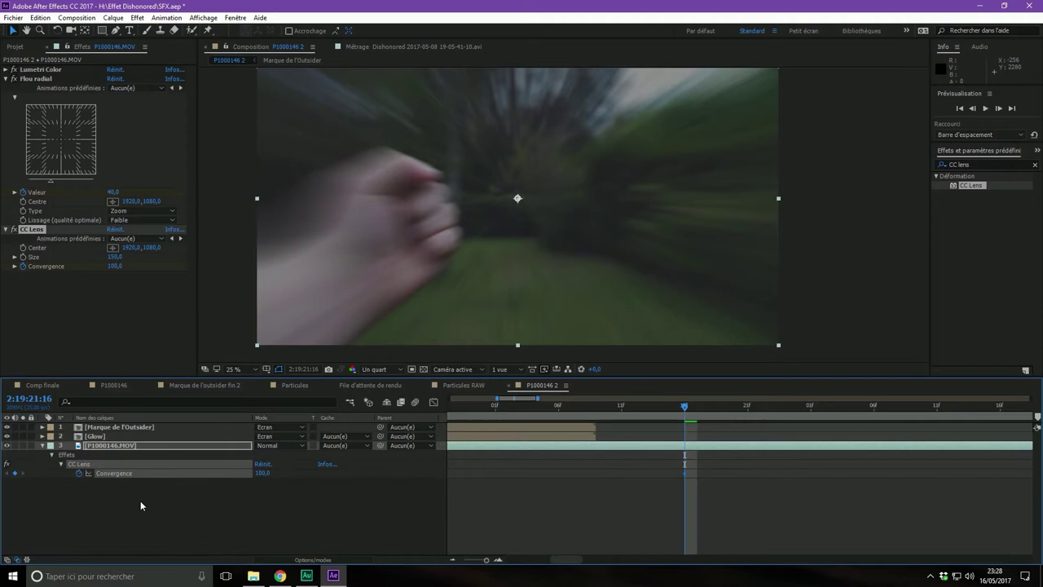
click(140, 500)
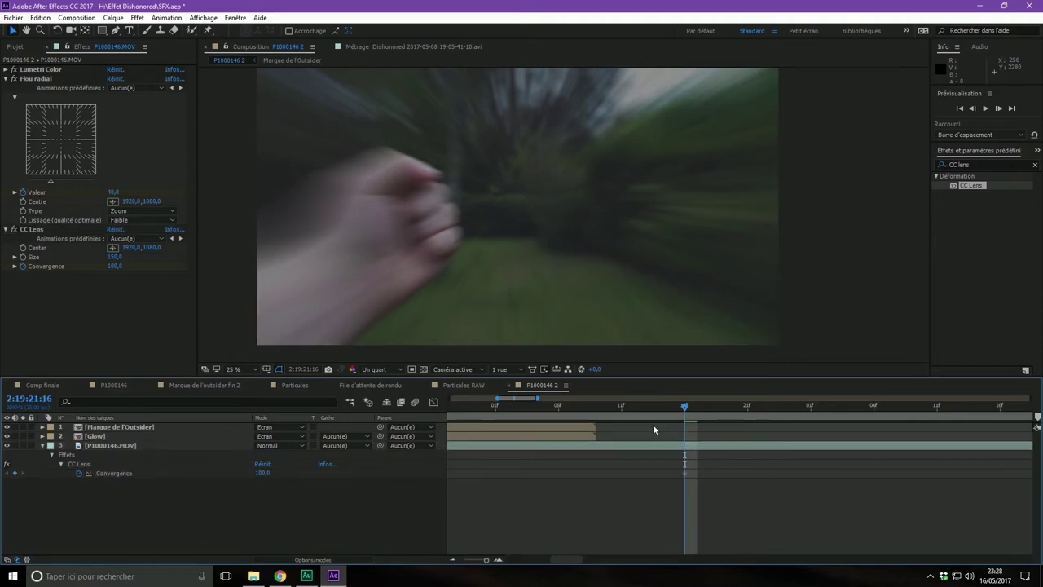
click(122, 446)
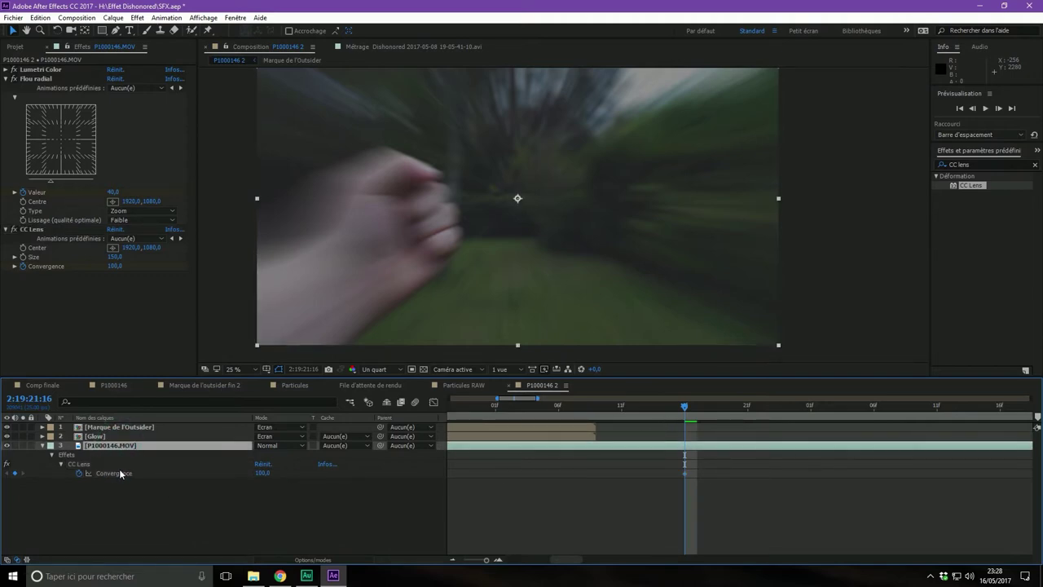
key(u)
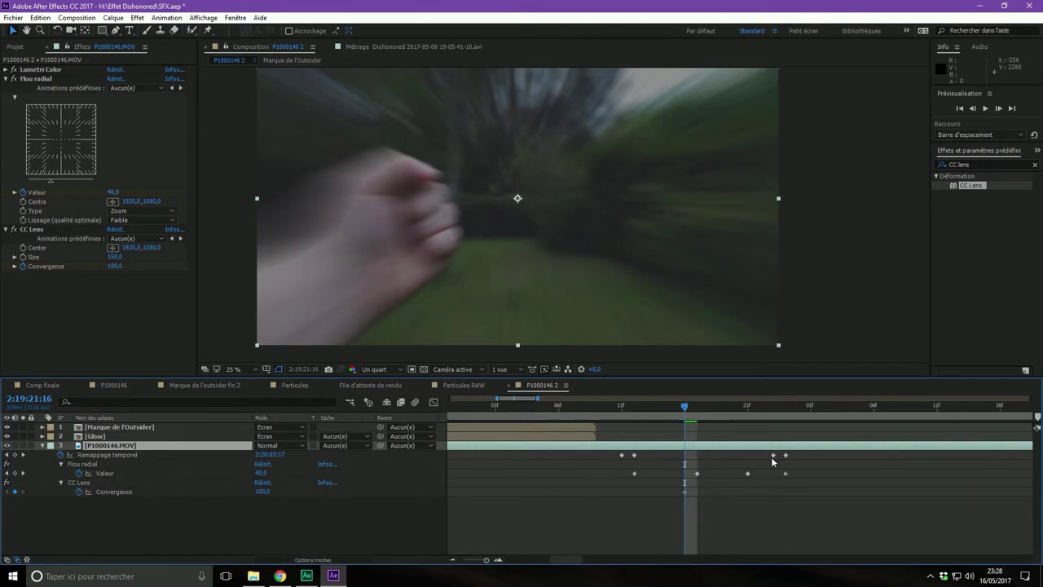
drag(688, 404, 698, 405)
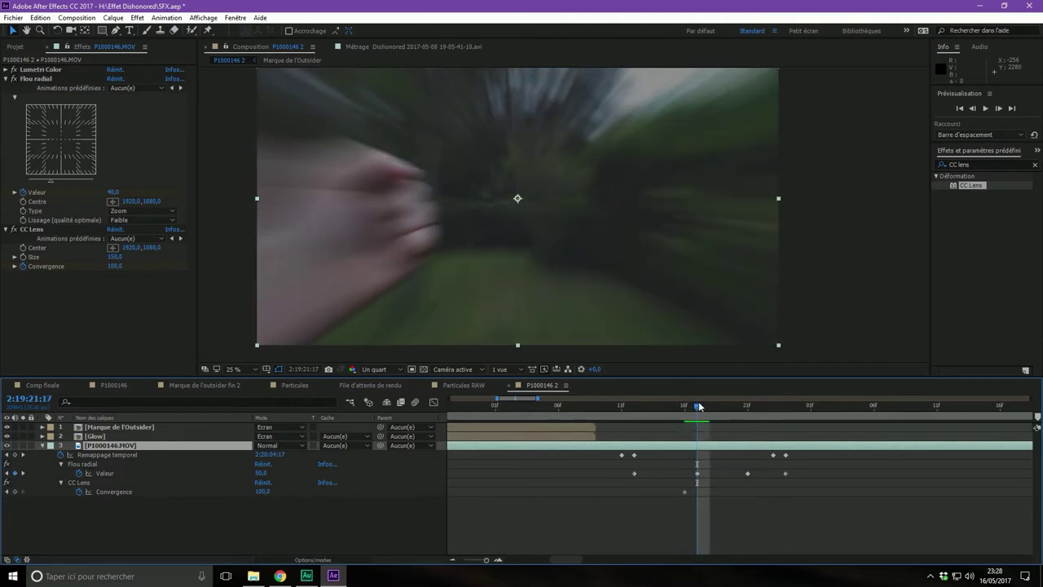
click(687, 491)
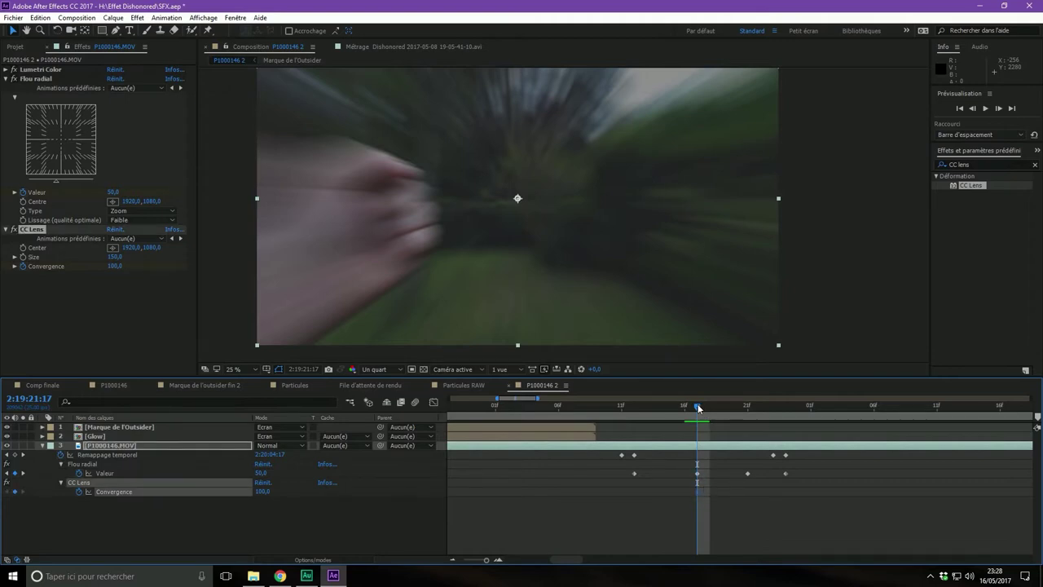
click(747, 406)
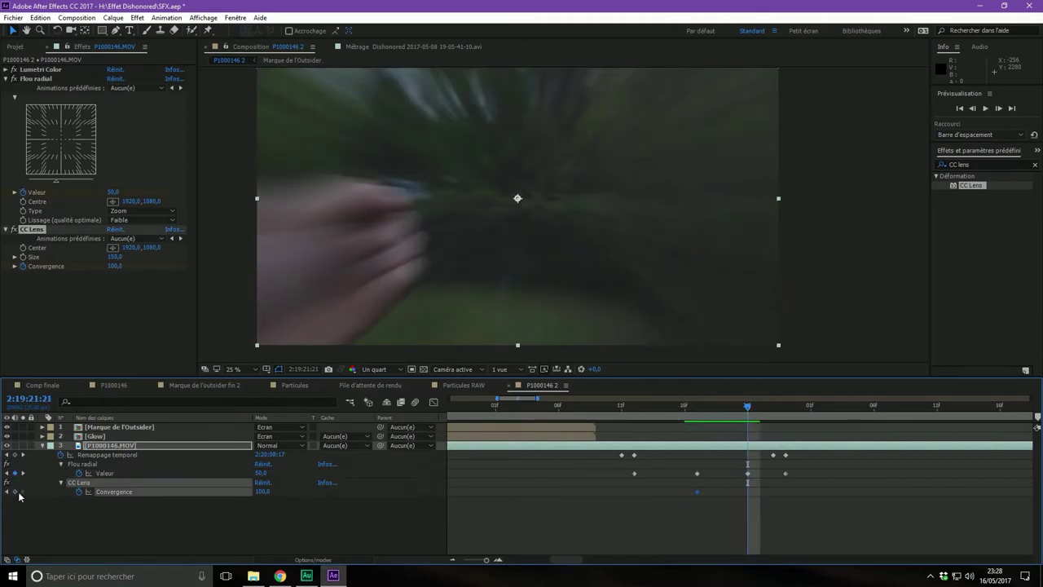
click(88, 464)
drag(805, 470, 634, 510)
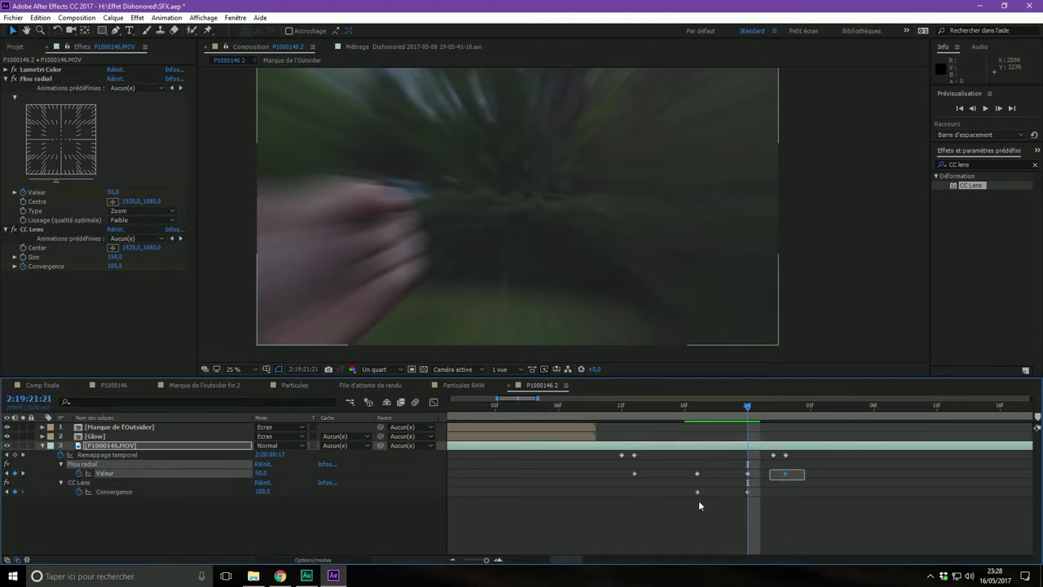
click(749, 437)
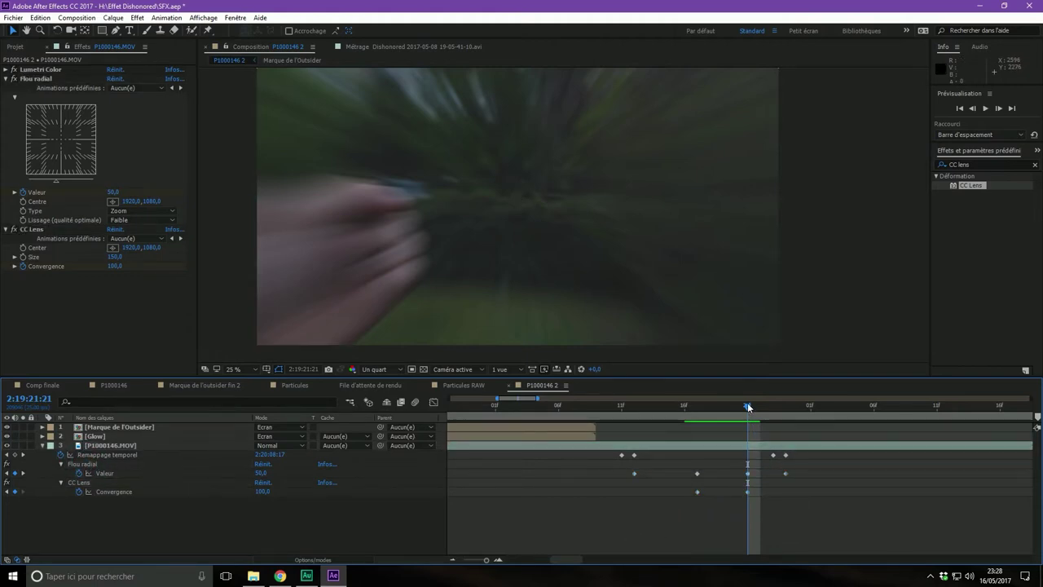
Step: Keyframe CC Lens Convergence at 0 on frames 24 and 12
drag(747, 404, 785, 406)
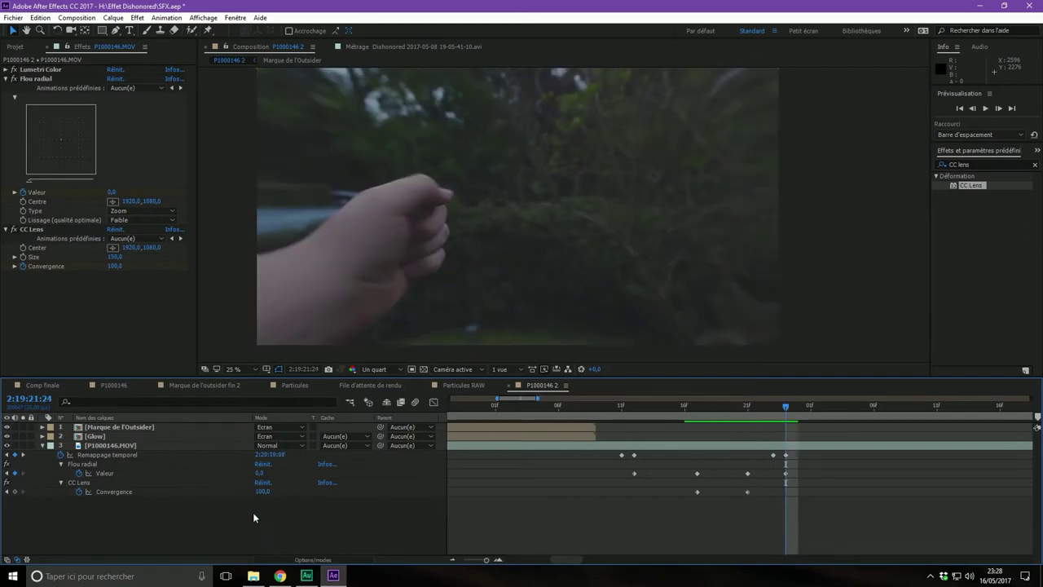
mouse_move(262, 492)
mouse_down()
mouse_move(219, 495)
mouse_move(261, 496)
mouse_up()
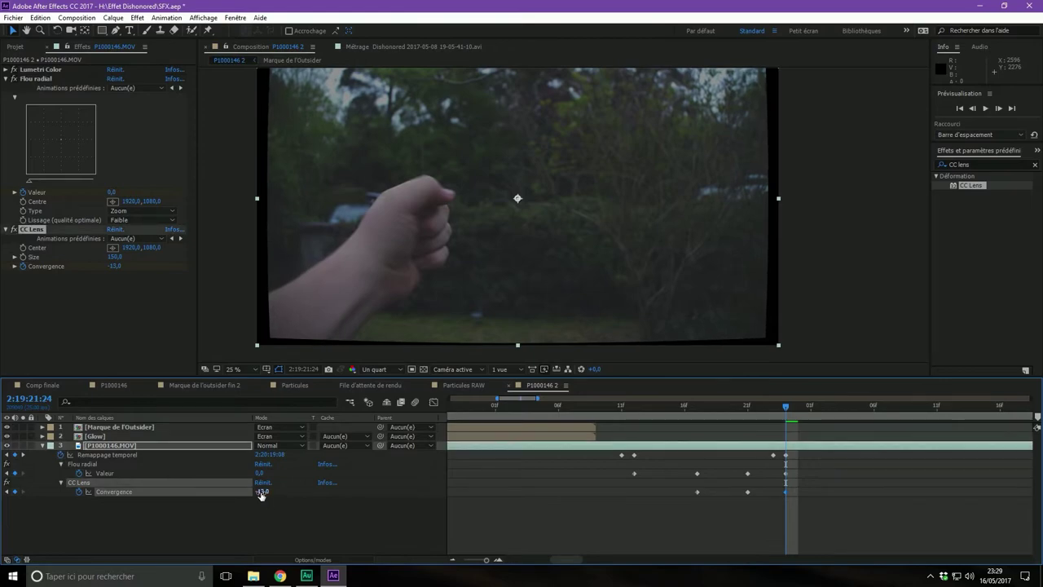
text(0)
key(Return)
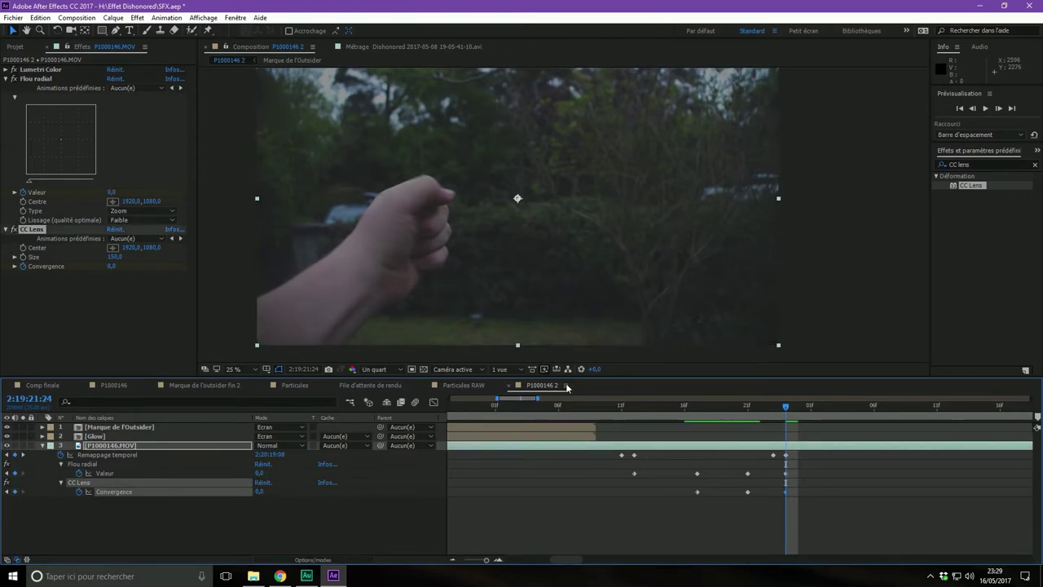
drag(786, 409, 634, 407)
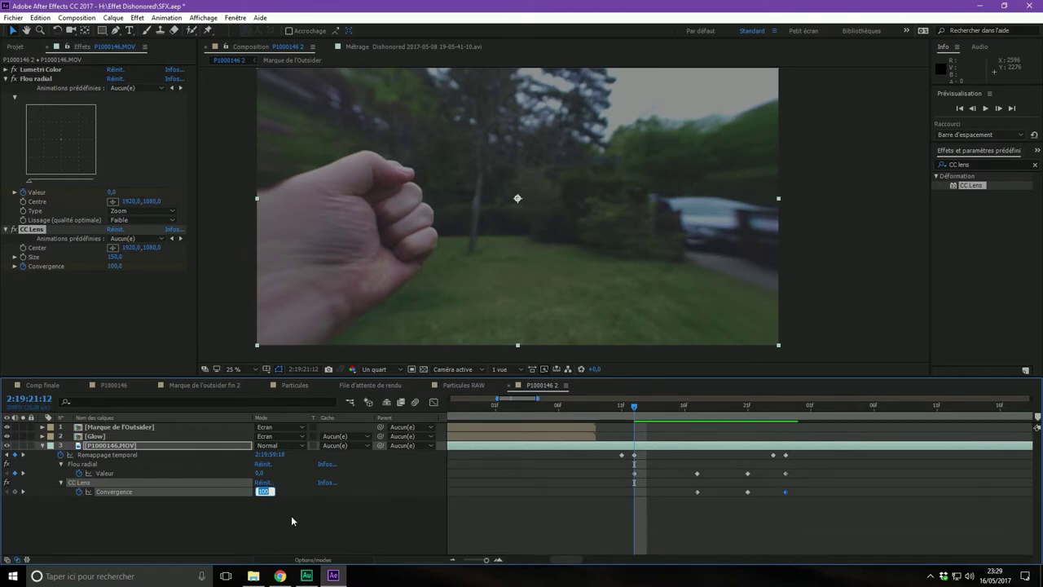
text(0)
key(Return)
Step: Preview the Convergence animation from the start of the move
click(611, 400)
key(space)
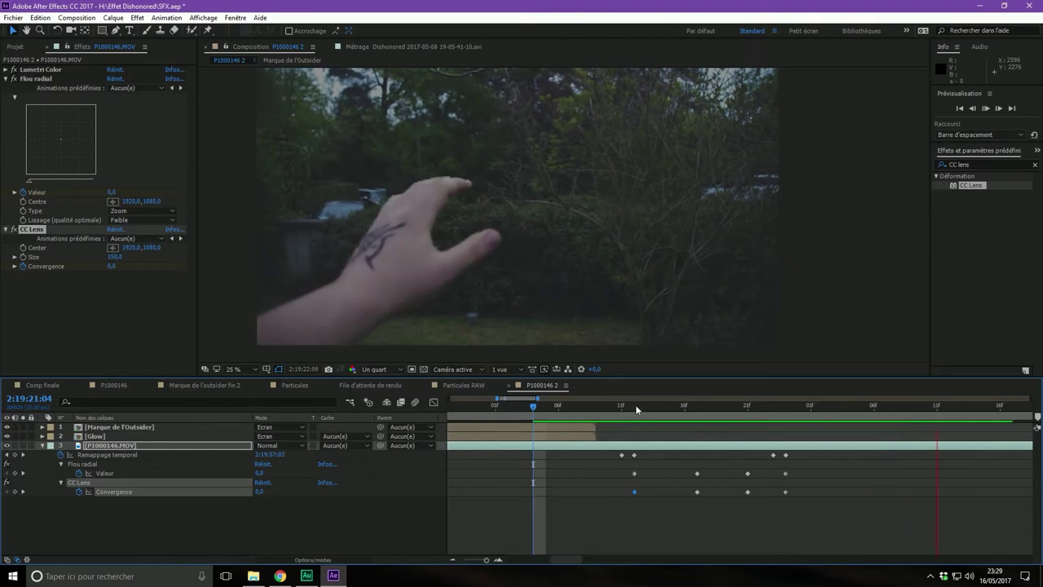
click(510, 403)
key(space)
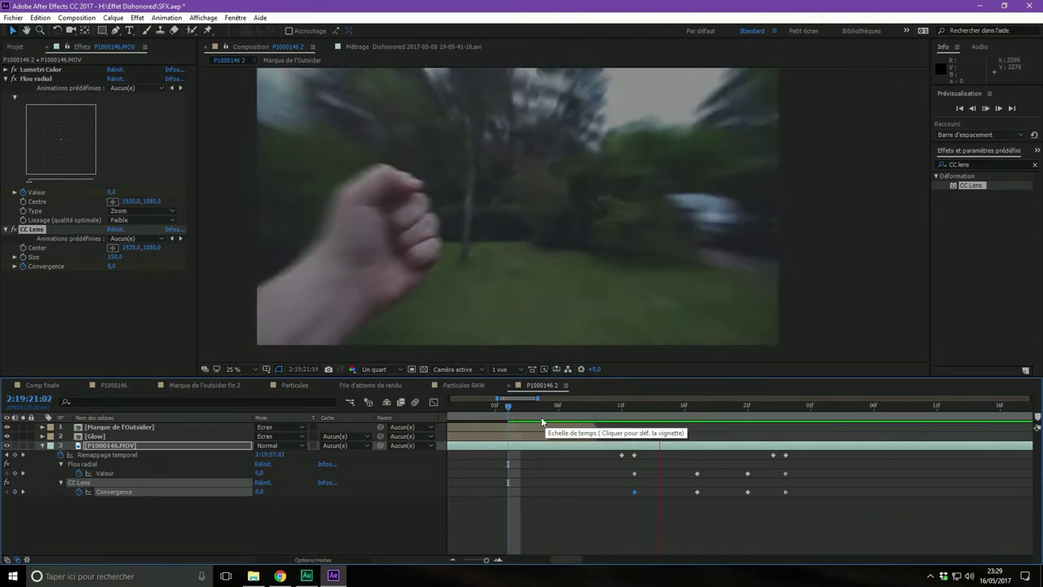
key(space)
click(597, 404)
mouse_move(598, 406)
mouse_down()
mouse_move(798, 411)
mouse_move(692, 419)
mouse_up()
Step: Set CC Lens Convergence to 50 at frames 17 and 21
click(326, 509)
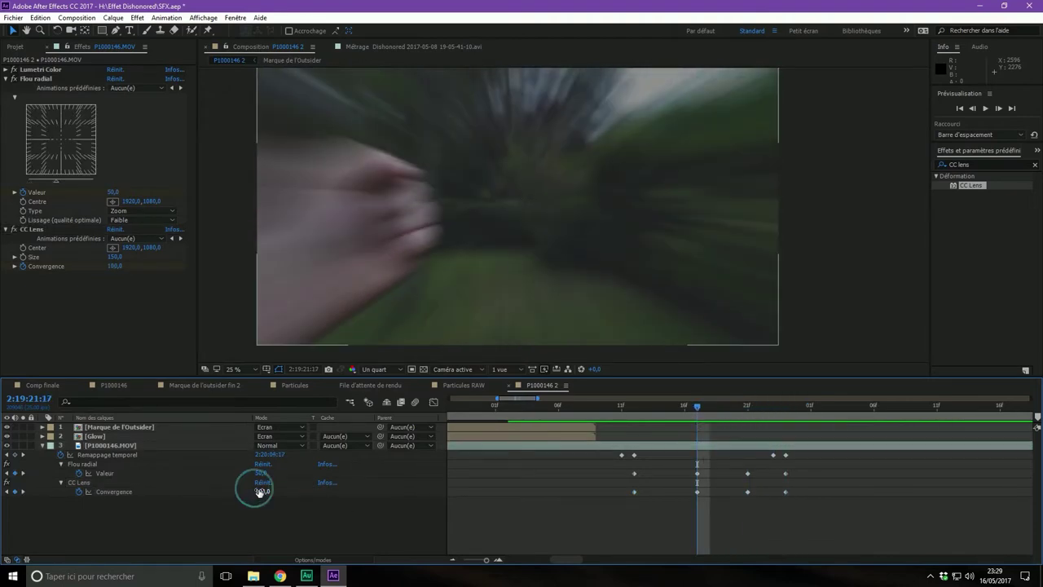
click(262, 491)
text(50)
key(Return)
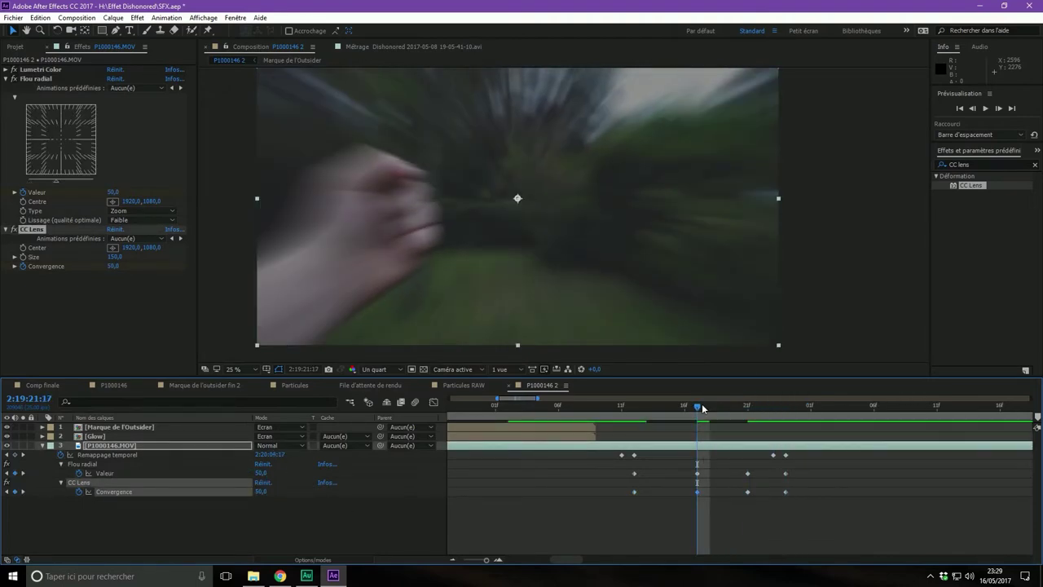
key(Page_Down)
key(Page_Down)
key(Page_Down)
key(Page_Down)
click(342, 529)
click(259, 491)
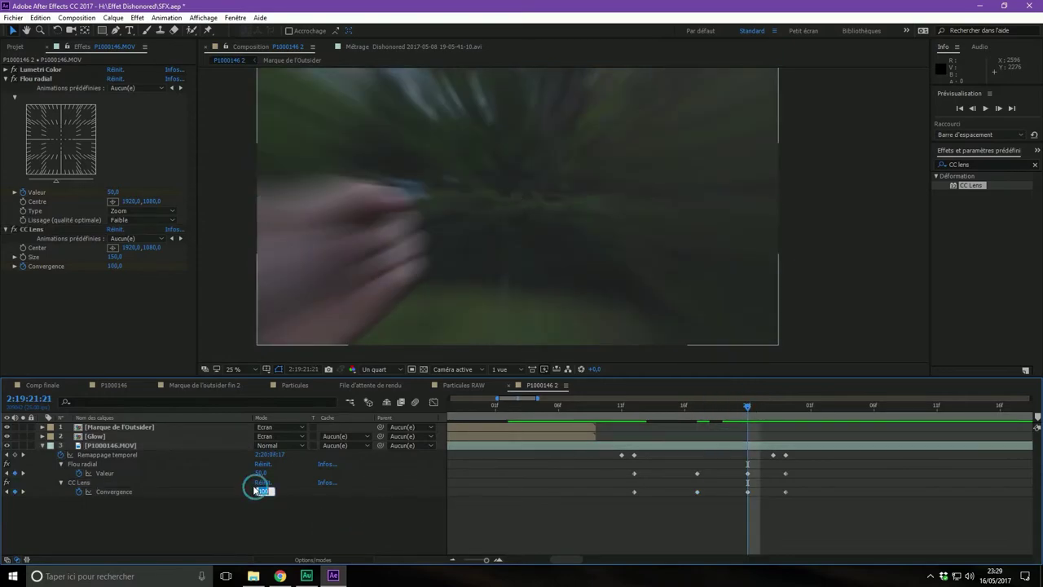
text(50)
key(Return)
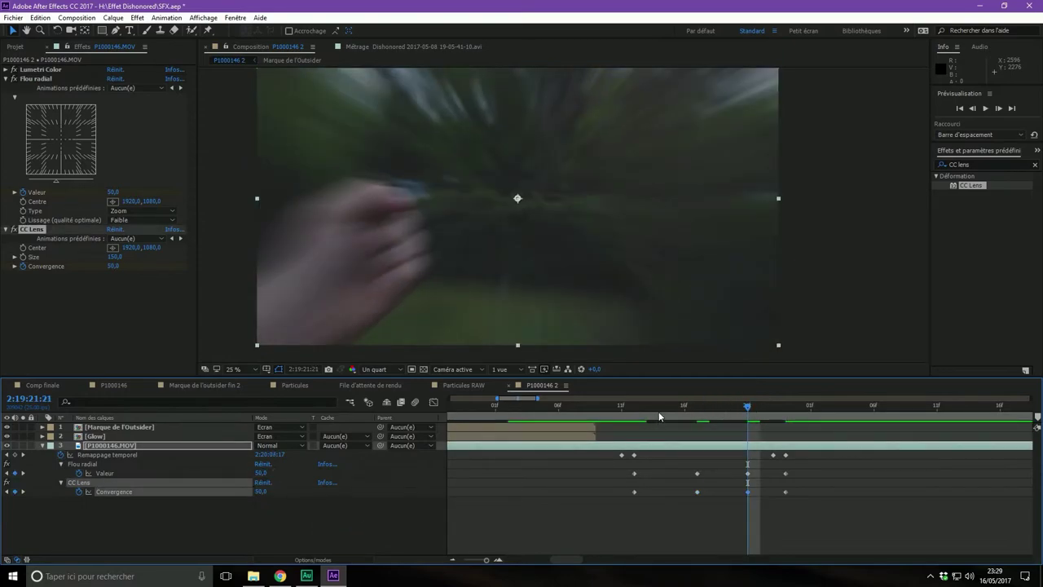
Step: Preview the lens pulse around the punch zoom and collapse the Flou radial settings
drag(660, 417, 559, 454)
key(space)
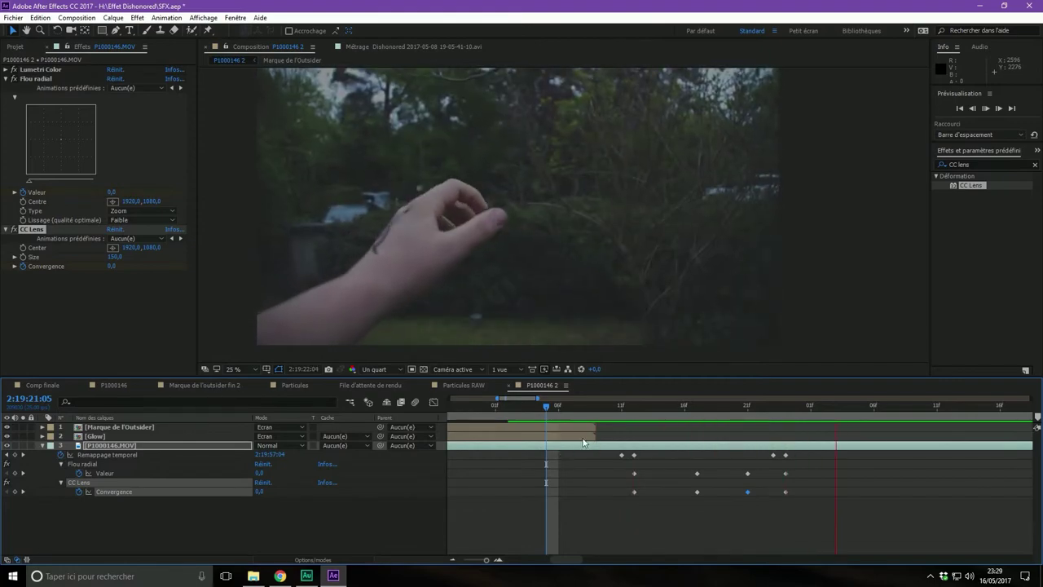
key(space)
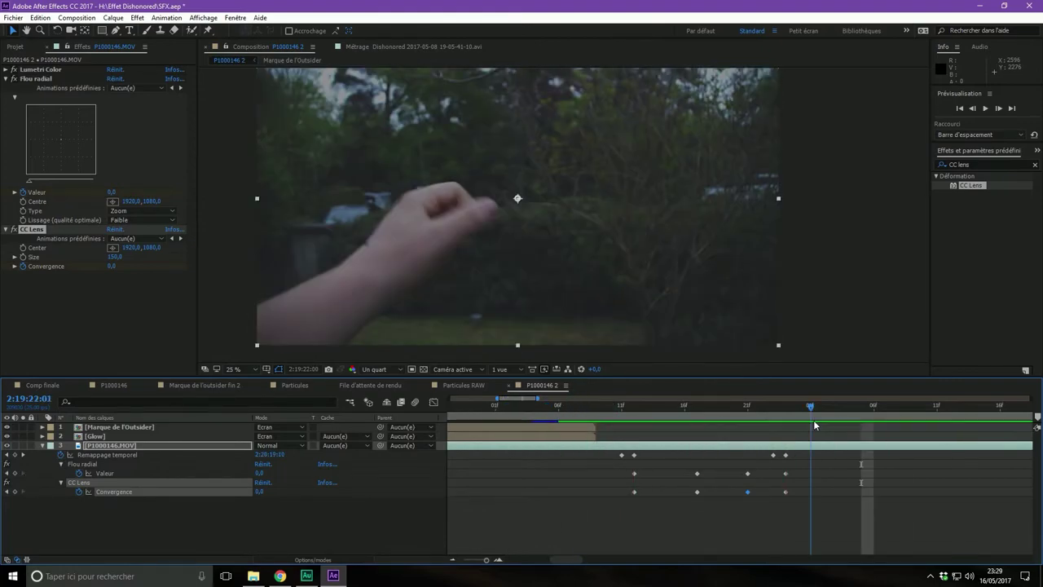
mouse_move(746, 413)
mouse_down()
mouse_move(780, 408)
mouse_move(623, 419)
mouse_up()
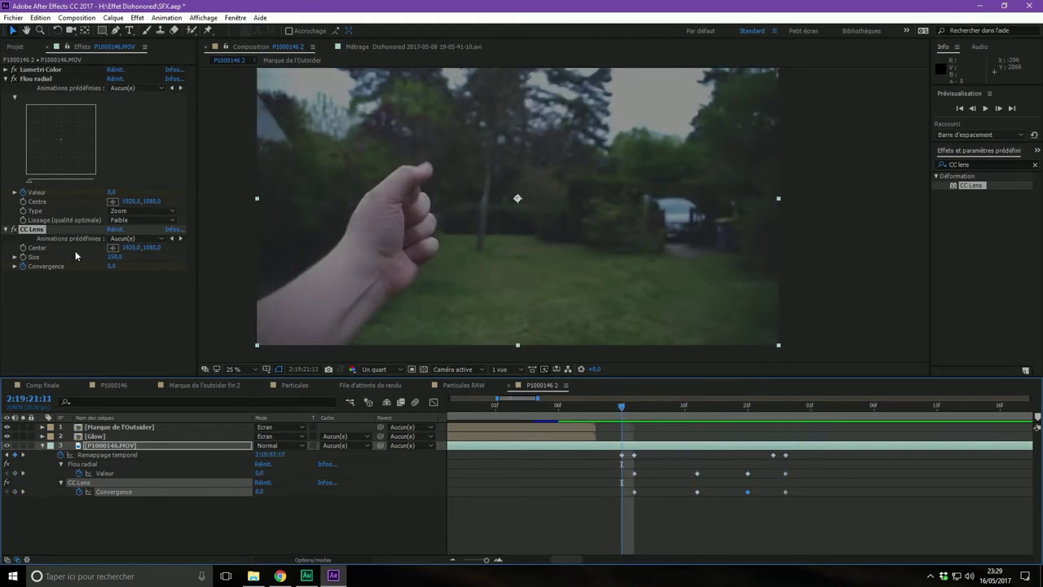
click(8, 79)
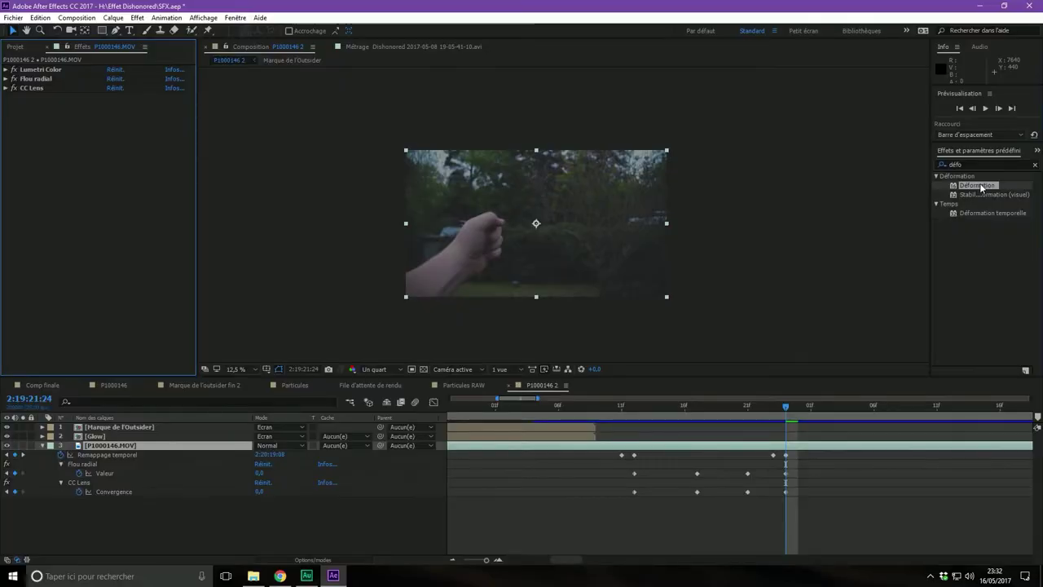
Step: Drag Distort > Déformation onto P1000146.MOV, giving an Arc warp with bend 50
drag(976, 185, 171, 156)
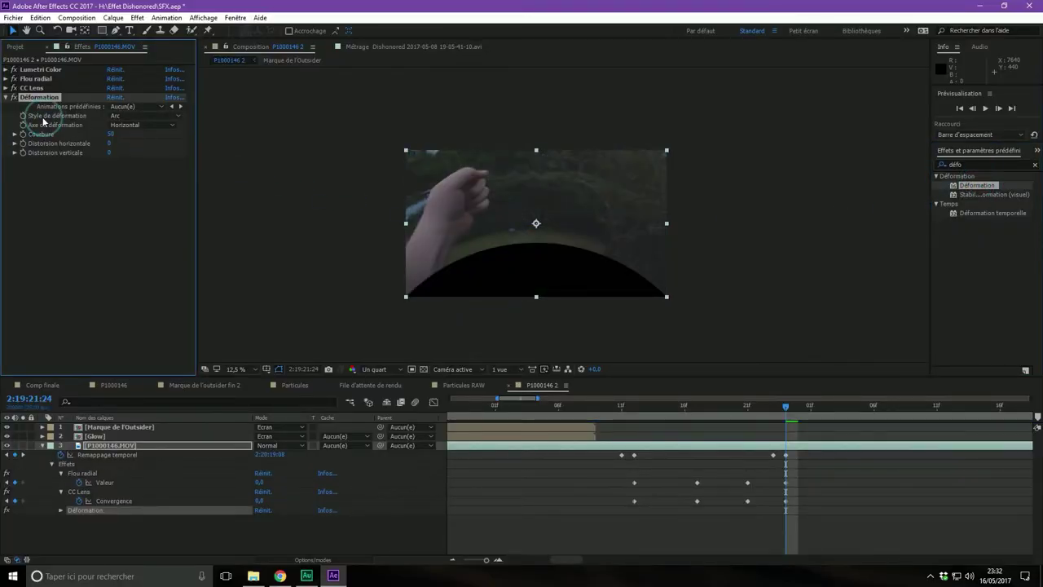
Step: Set Style de déformation to Compression and Courbure to 10
click(142, 120)
click(151, 293)
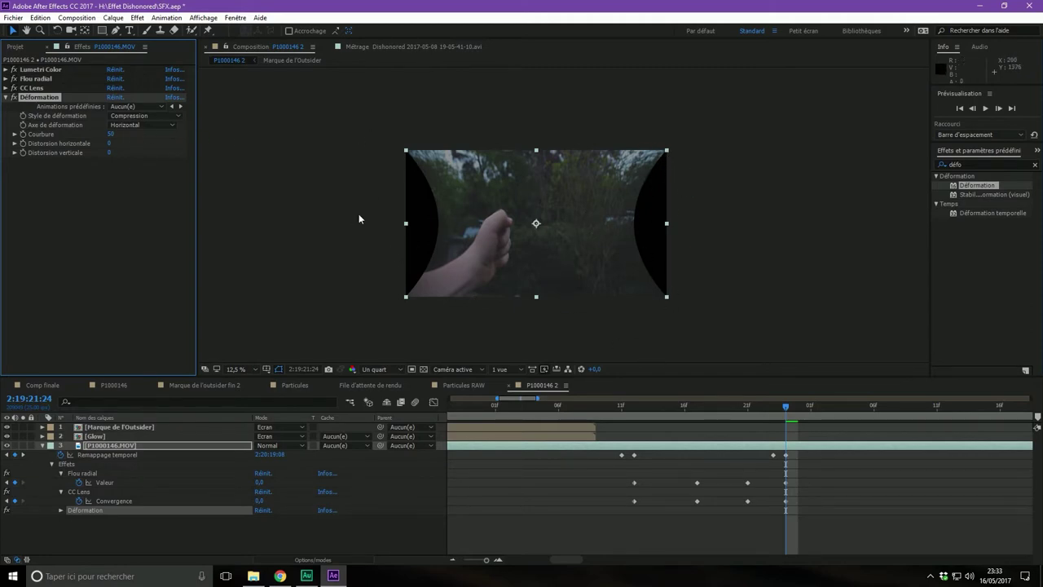
click(108, 134)
text(10)
key(Return)
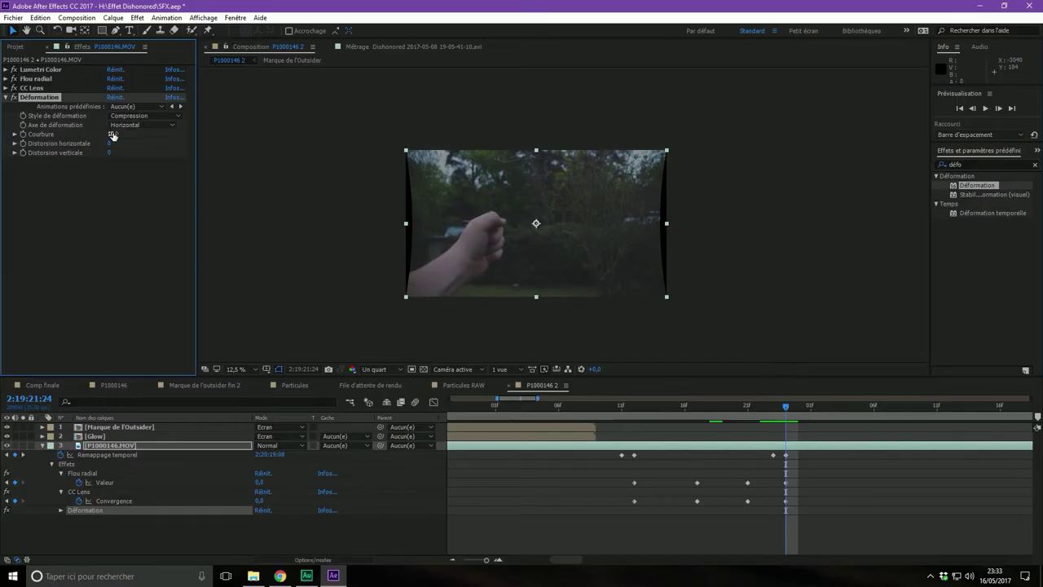
Step: Scrub the Déformation Courbure to about -20 and fit the composition in the viewer
mouse_move(112, 135)
mouse_down()
mouse_move(84, 126)
mouse_move(128, 136)
mouse_move(117, 137)
mouse_up()
key(shift+slash)
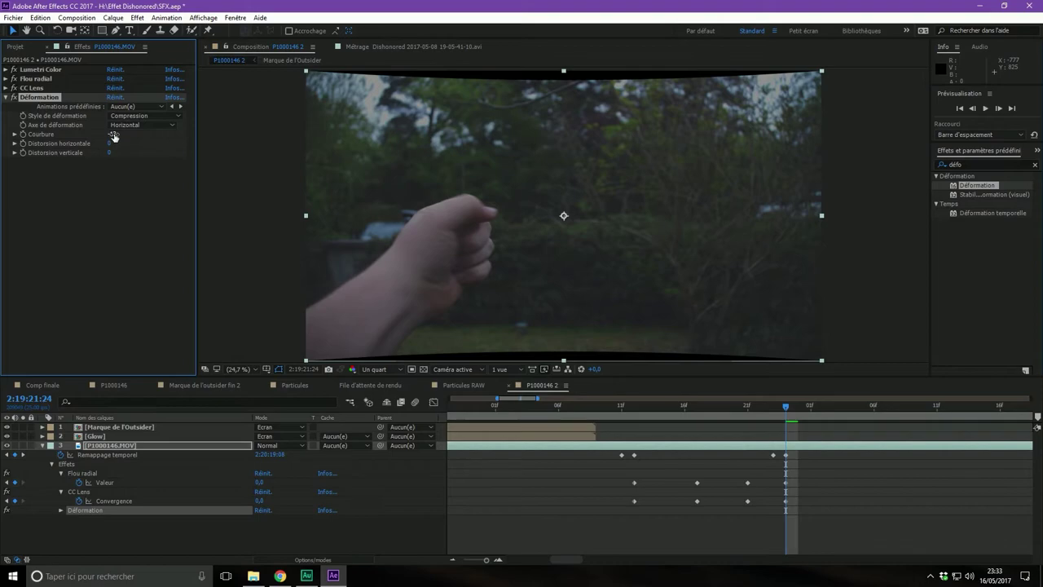
Step: Enter Courbure -10, set a keyframe on it, and select the P1000146.MOV layer
drag(115, 138, 121, 140)
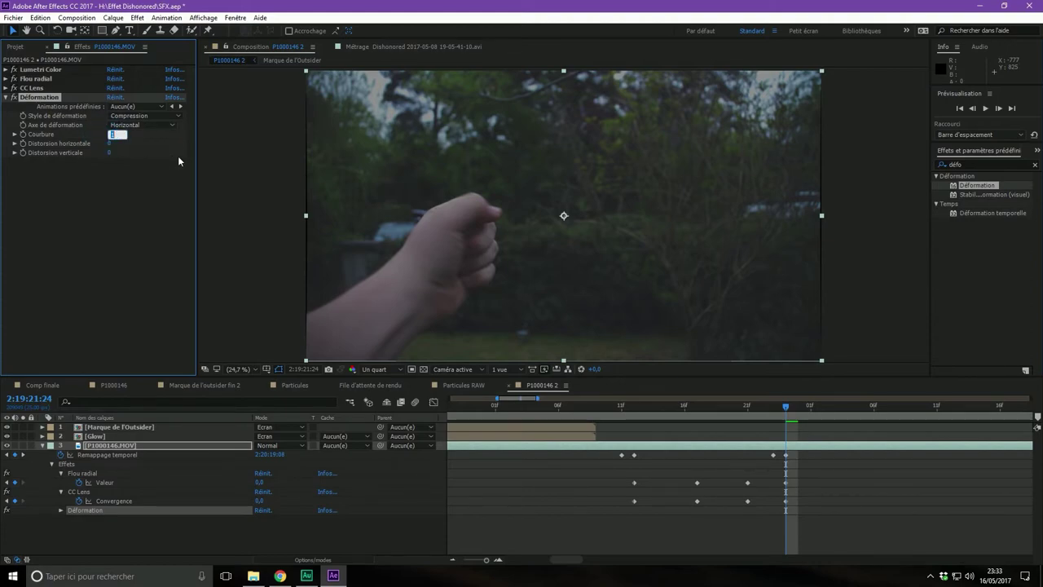
text(-1)
key(Return)
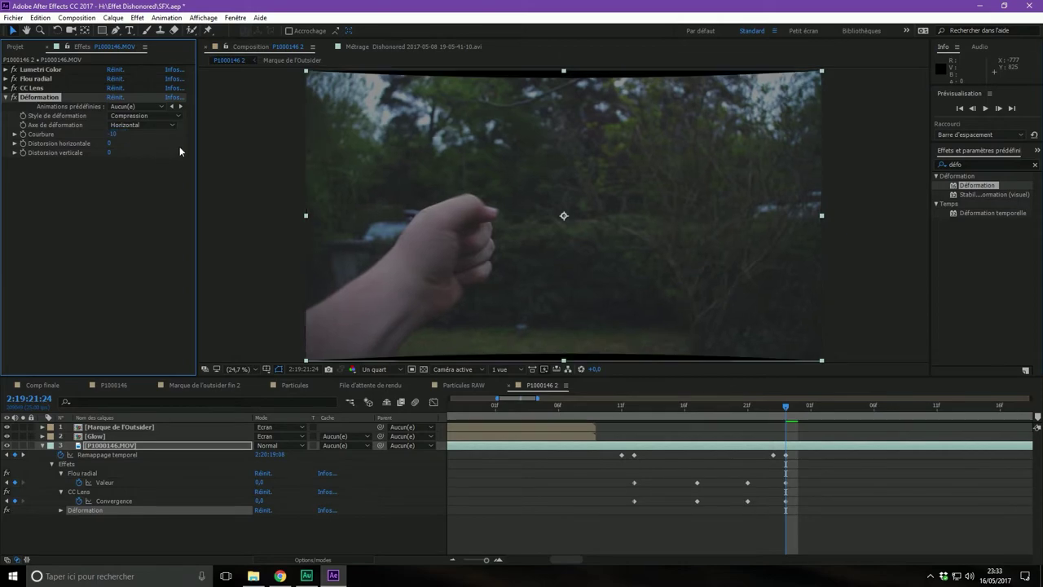
click(24, 134)
click(141, 443)
Step: Show only keyframed properties and key Déformation's Courbure at 8 four frames ahead
key(u)
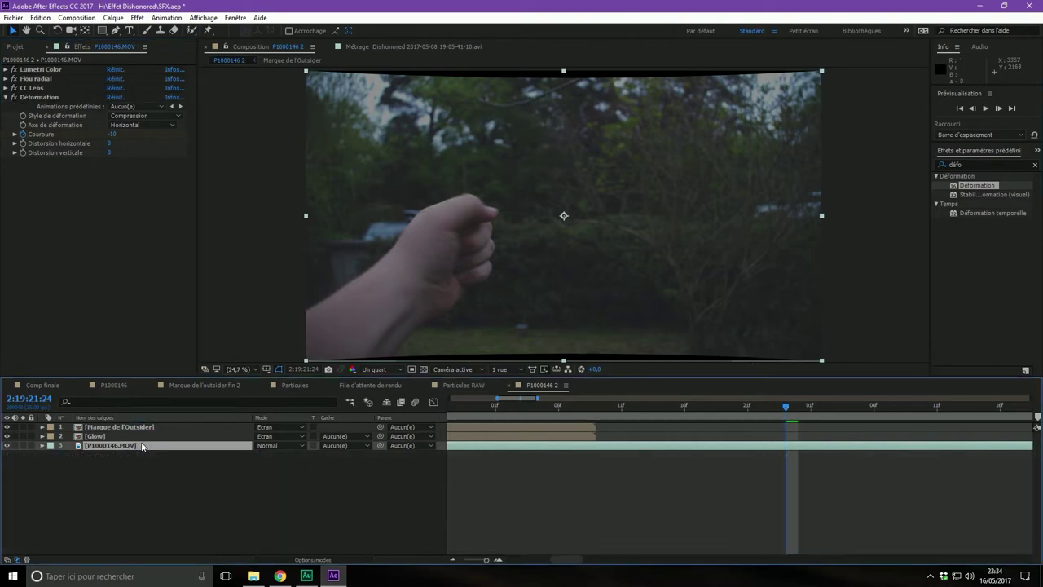
key(u)
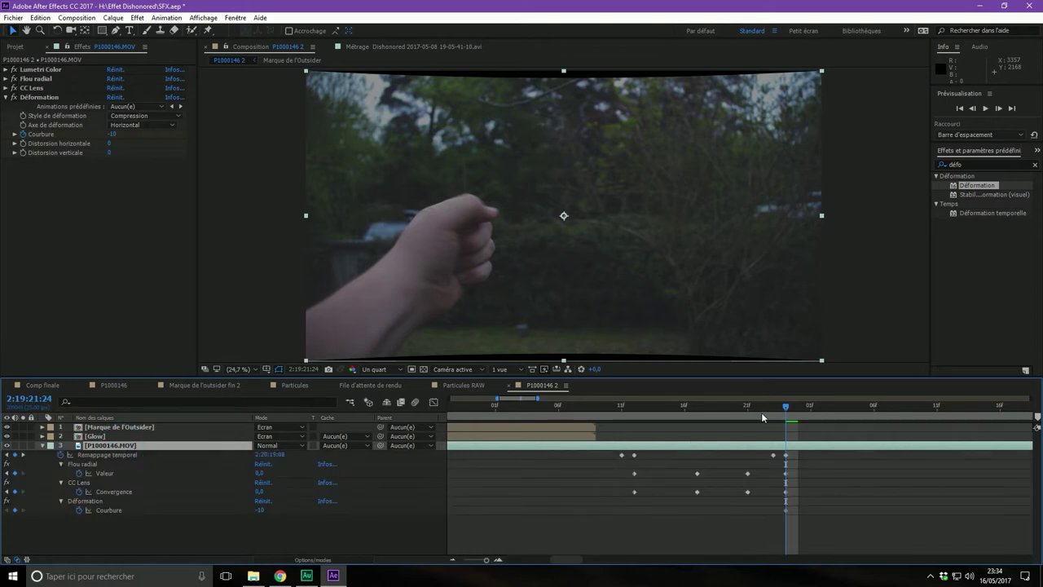
click(103, 501)
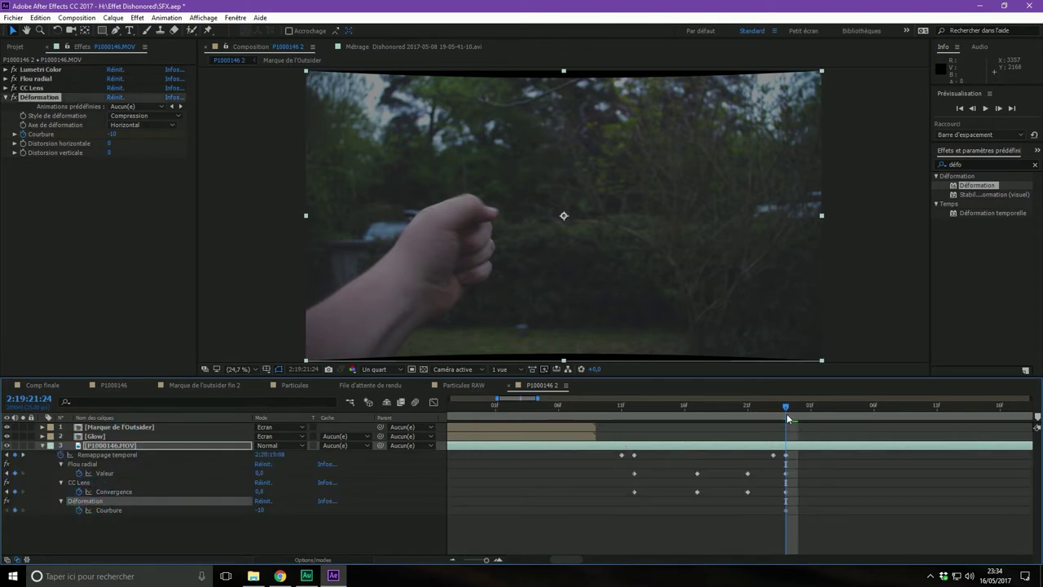
drag(788, 409, 836, 406)
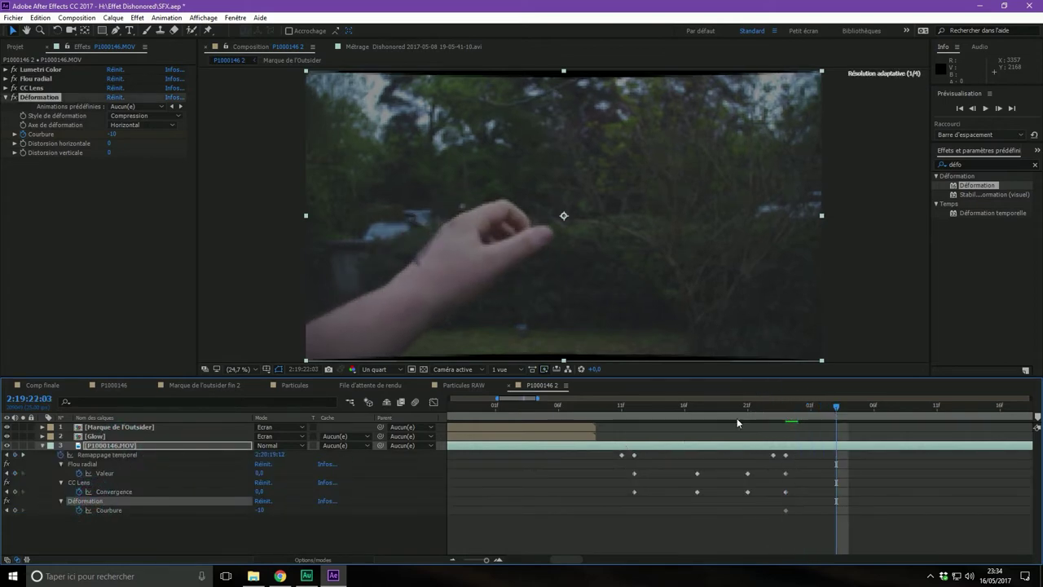
click(109, 132)
text(8)
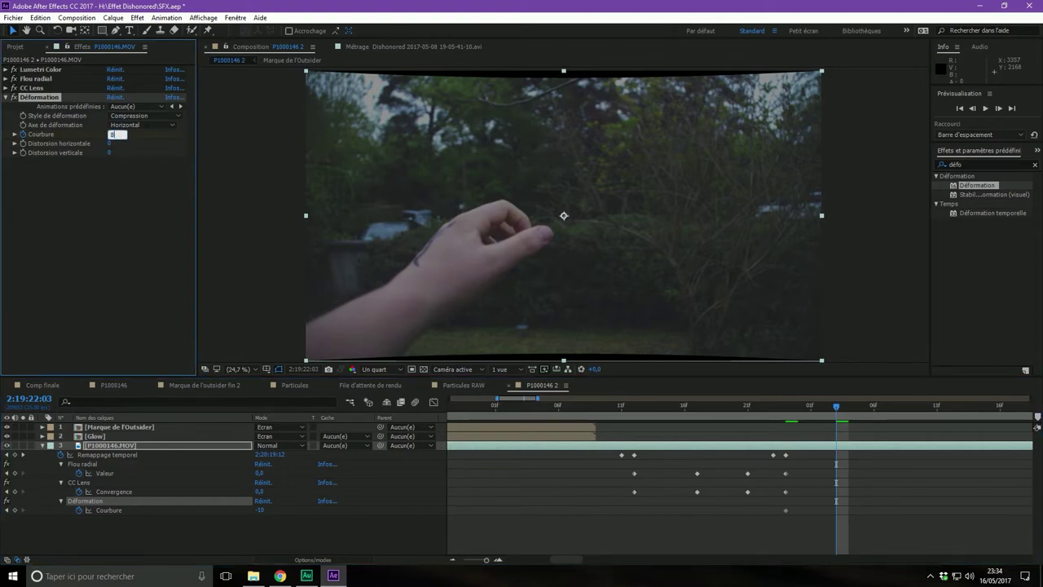
key(Return)
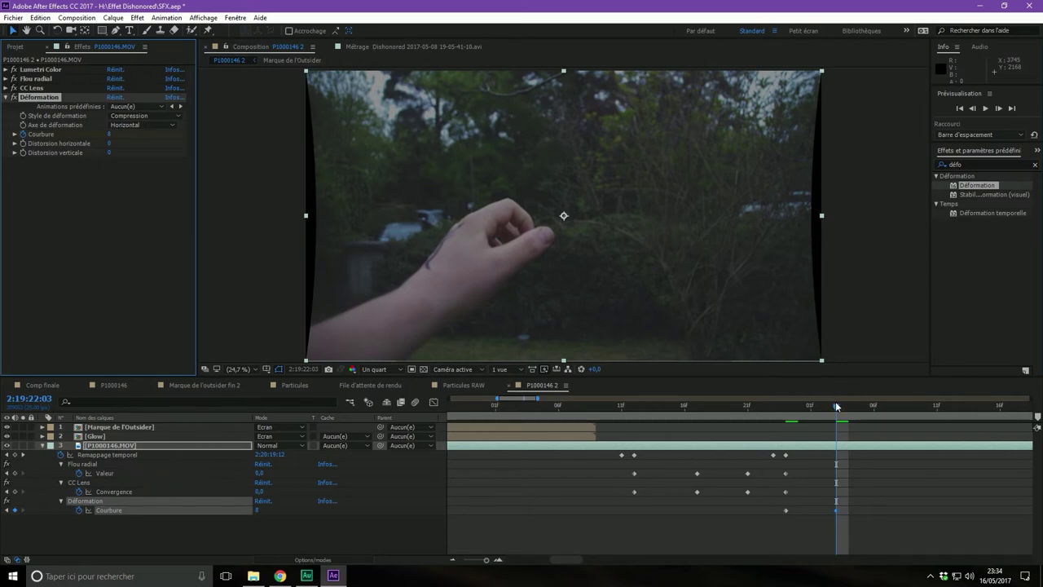
Step: Key Courbure at -6 and then 4, four frames apart
drag(835, 406, 886, 406)
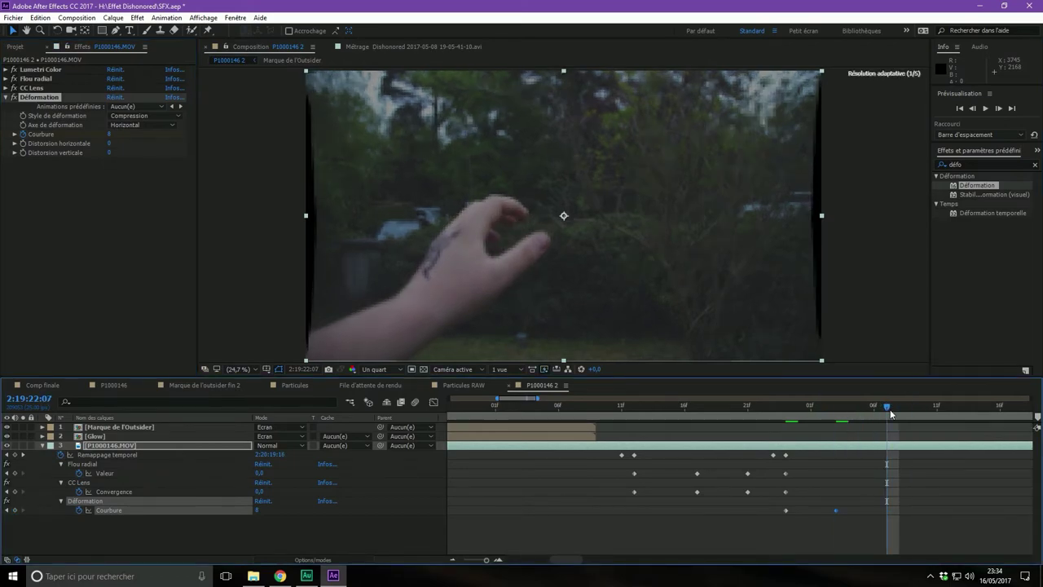
click(110, 134)
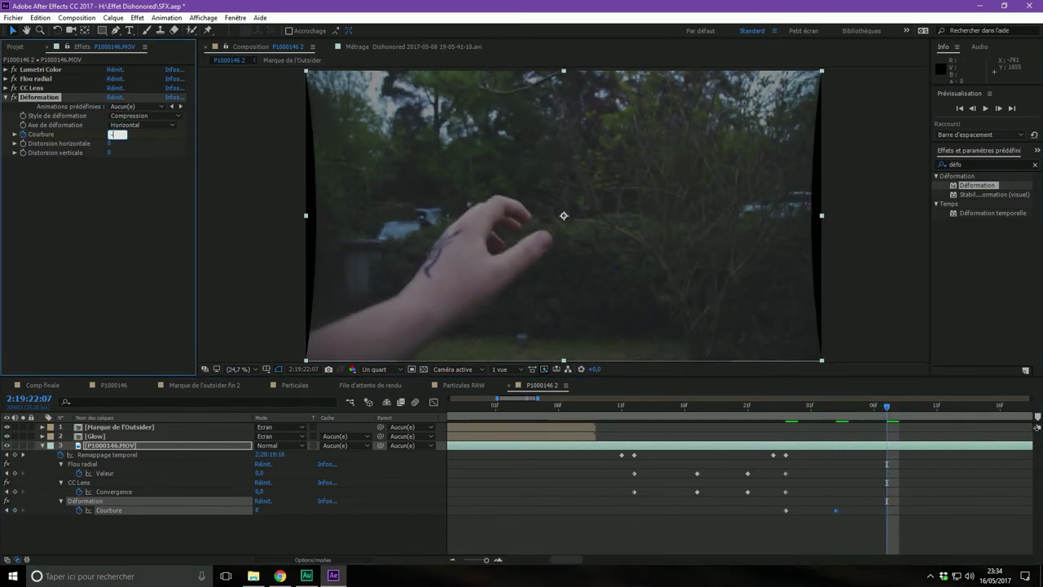
text(-6)
key(Return)
drag(893, 408, 938, 407)
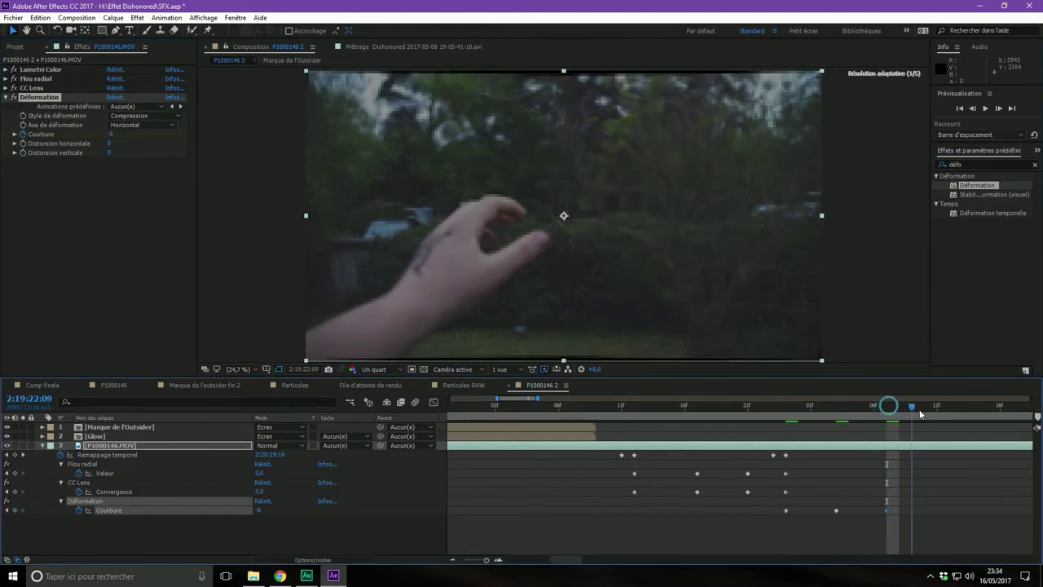
click(110, 133)
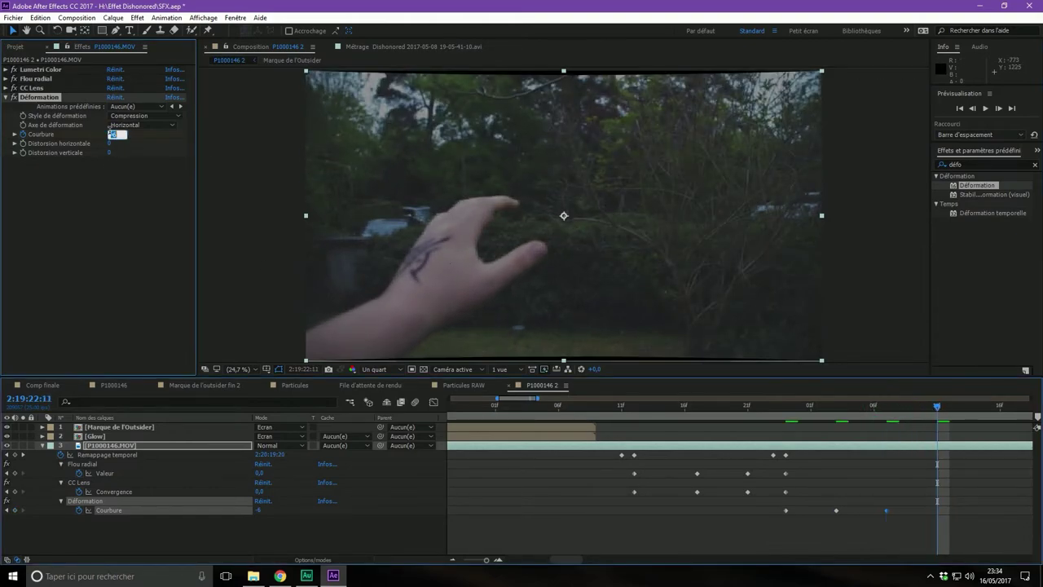
text(4)
key(Return)
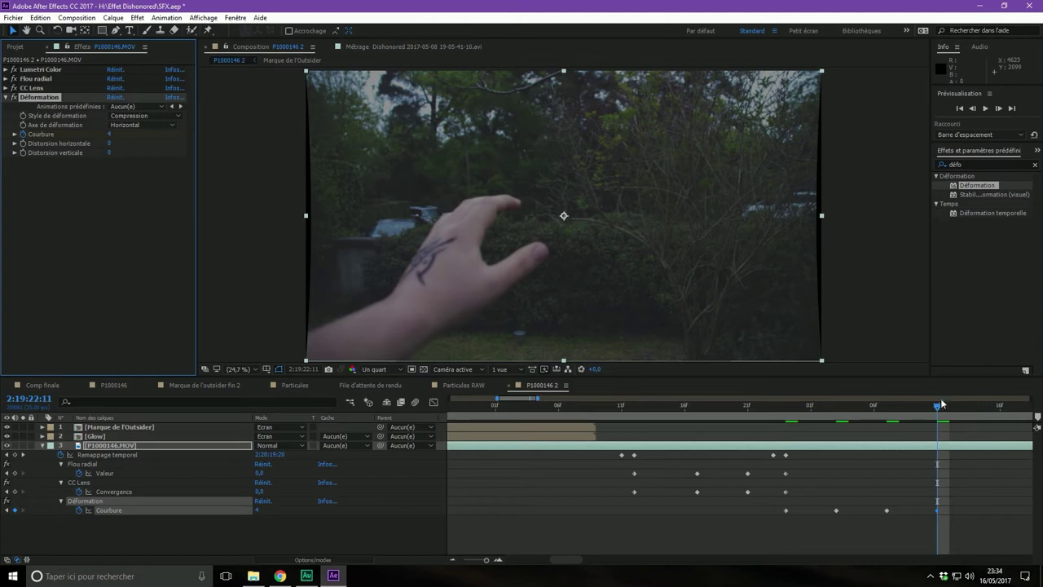
Step: Key Courbure at -2, then 0 to settle the wobble, and zoom out the timeline
drag(937, 407, 987, 407)
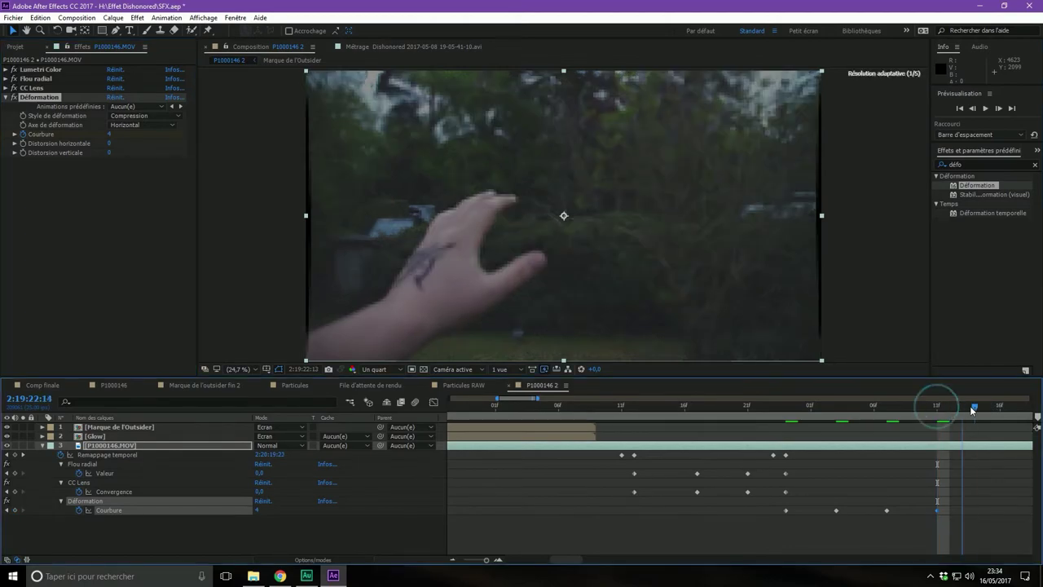
click(109, 134)
text(-2)
key(Return)
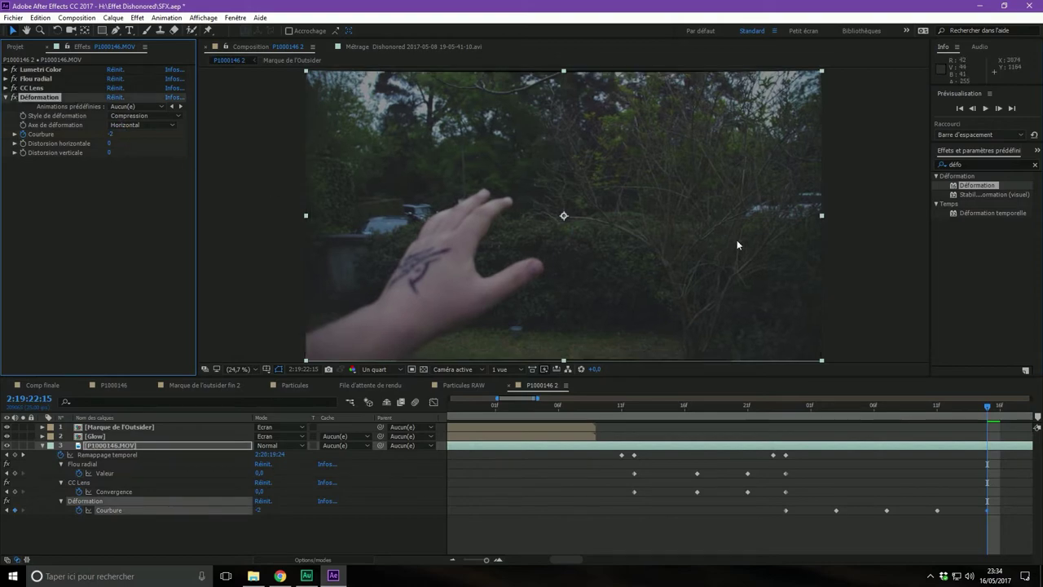
mouse_move(988, 409)
mouse_down()
mouse_move(1025, 413)
mouse_move(889, 413)
mouse_up()
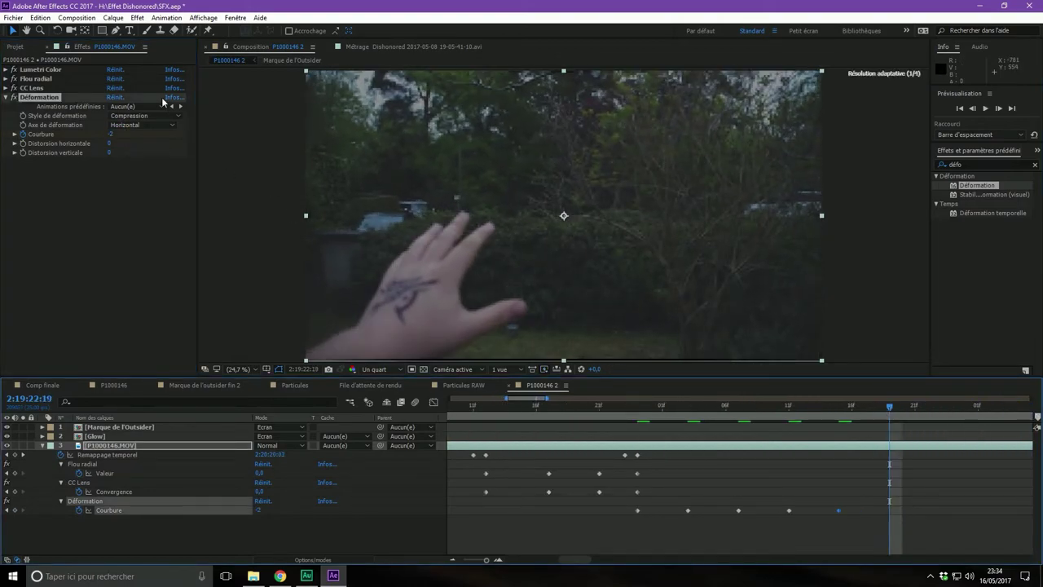
click(109, 133)
text(0)
key(Return)
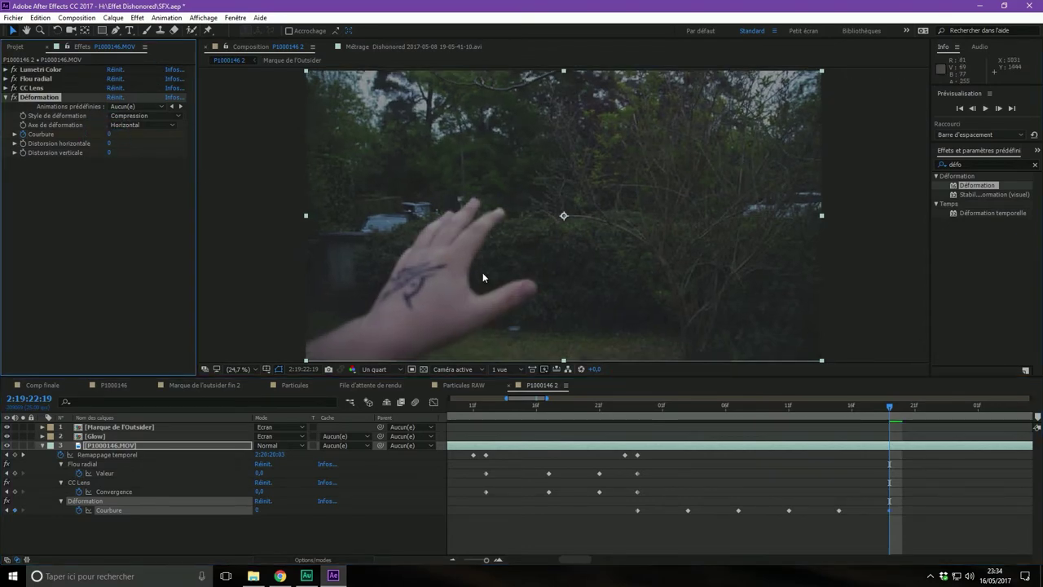
key(minus)
drag(833, 407, 722, 407)
Step: Preview the warp wobble from 2:19:21:22 and marquee-select all six Courbure keyframes
key(space)
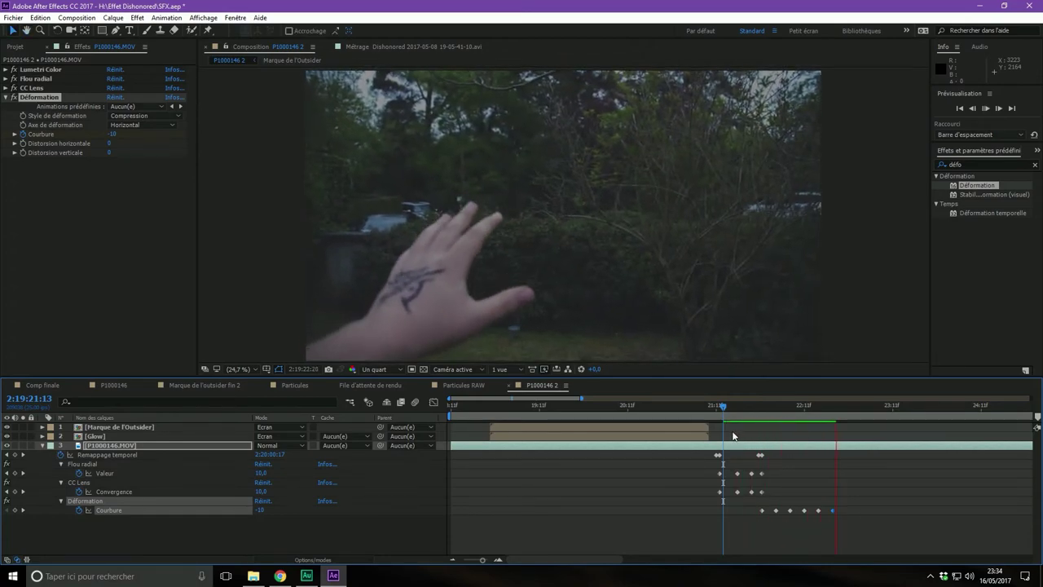
key(space)
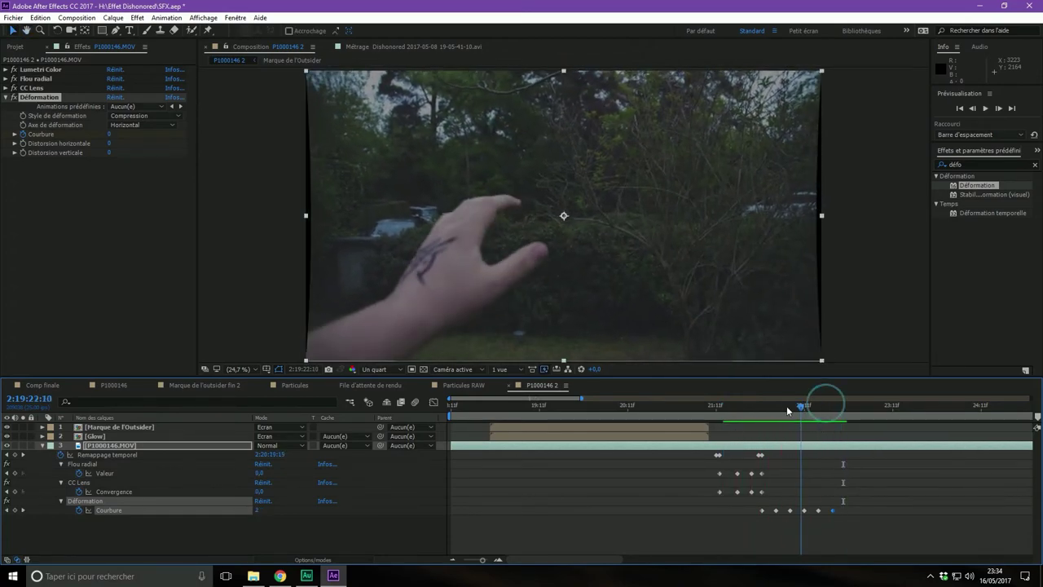
drag(826, 407, 754, 407)
key(space)
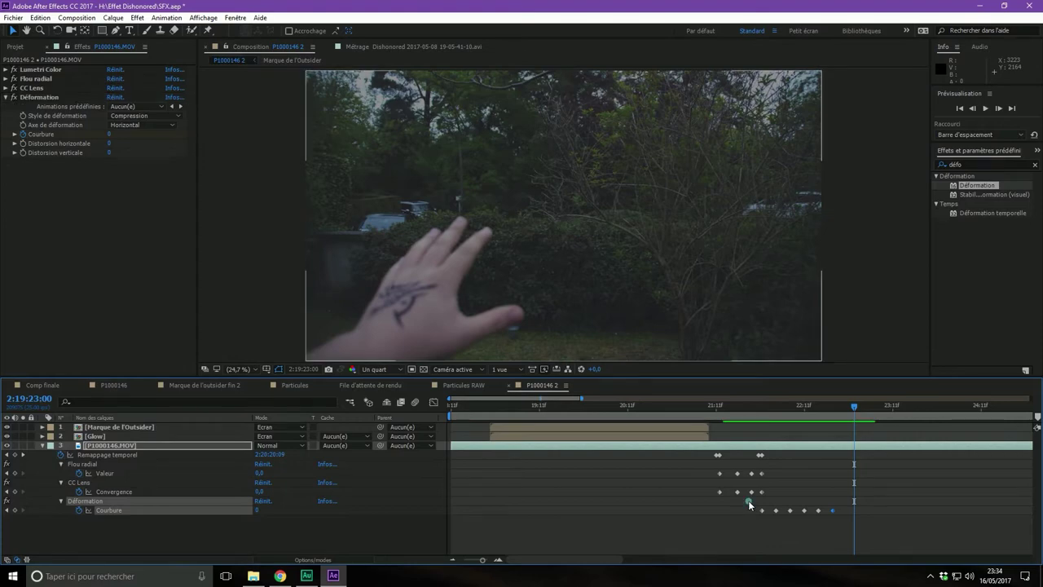
drag(725, 479, 890, 523)
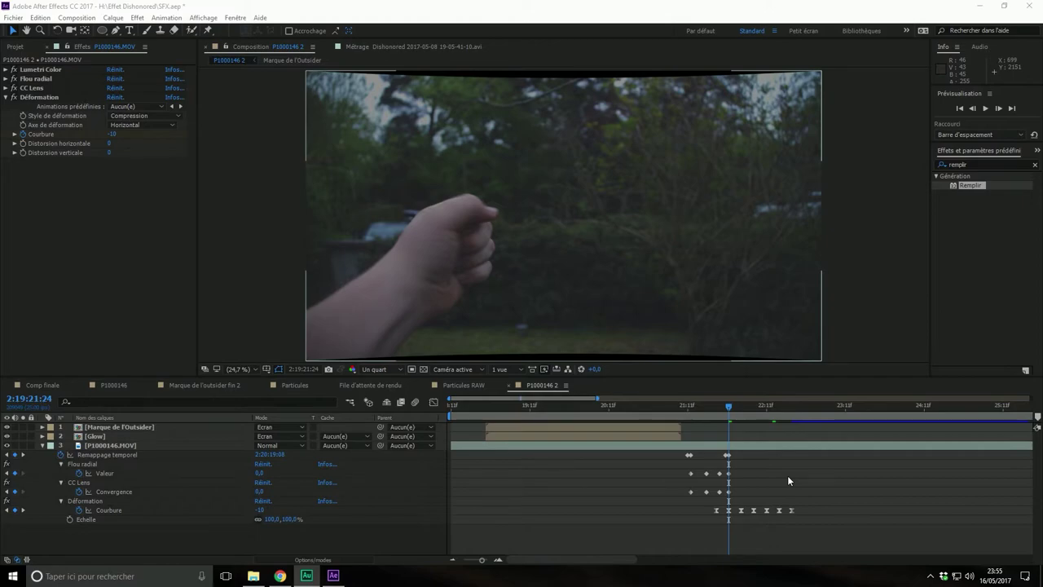
Step: Preview the punch frames again, then apply Easy Ease (F9) to all Courbure keyframes
scroll(789, 514, up, 2)
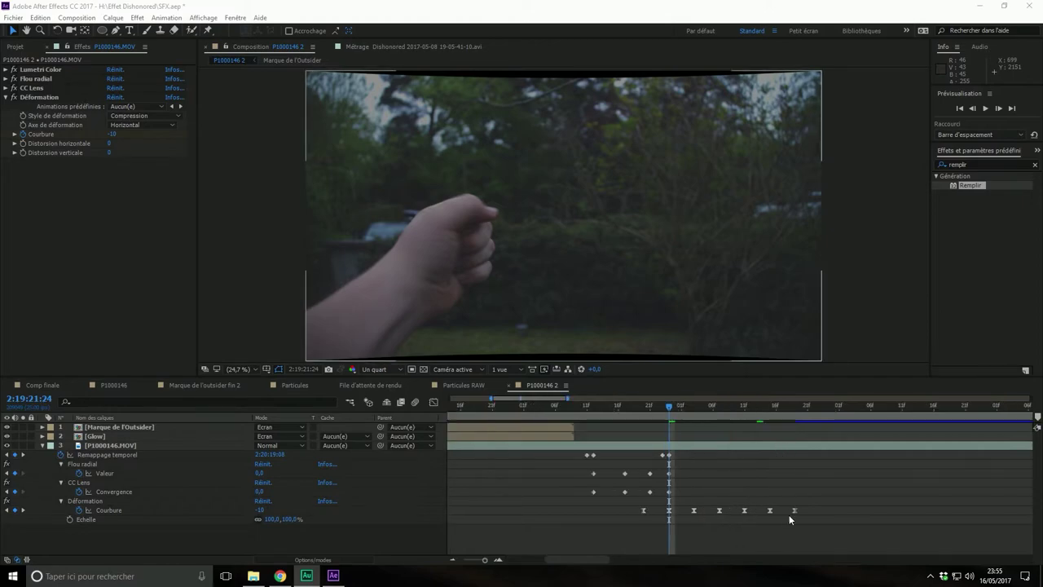
scroll(780, 511, up, 2)
scroll(781, 511, down, 2)
key(space)
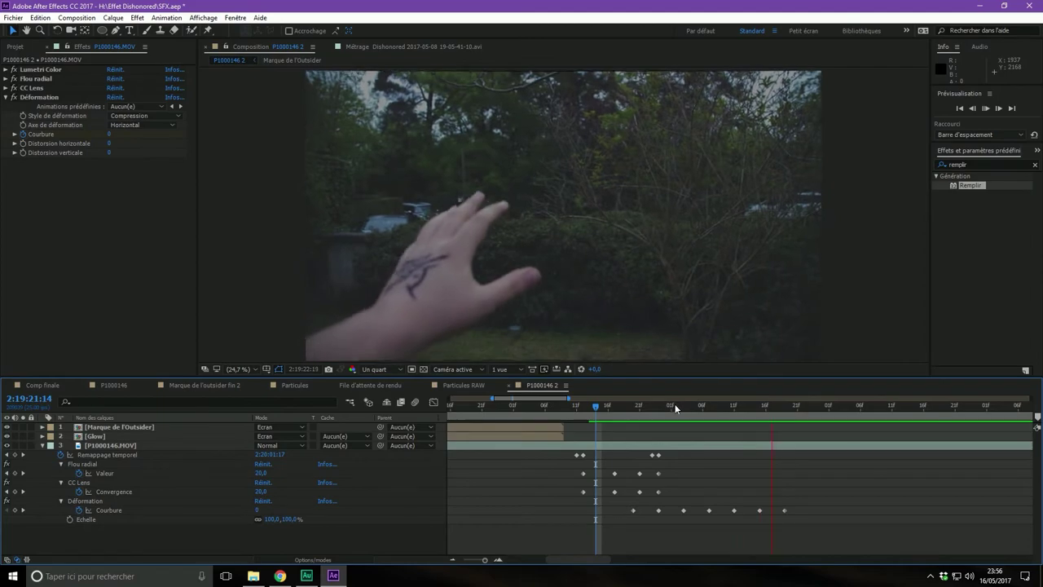
drag(683, 408, 613, 409)
drag(617, 409, 704, 419)
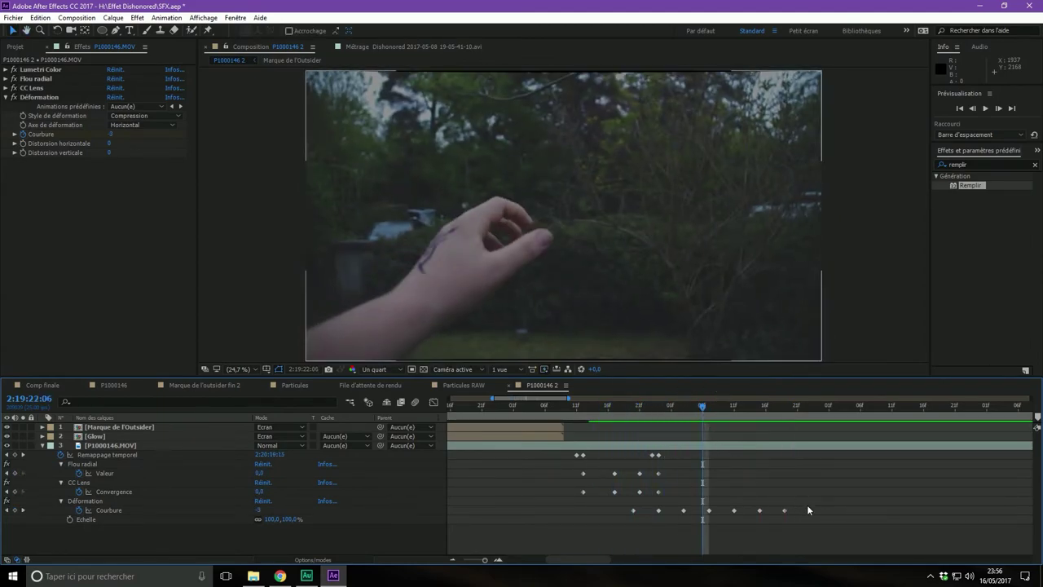
drag(807, 507, 621, 515)
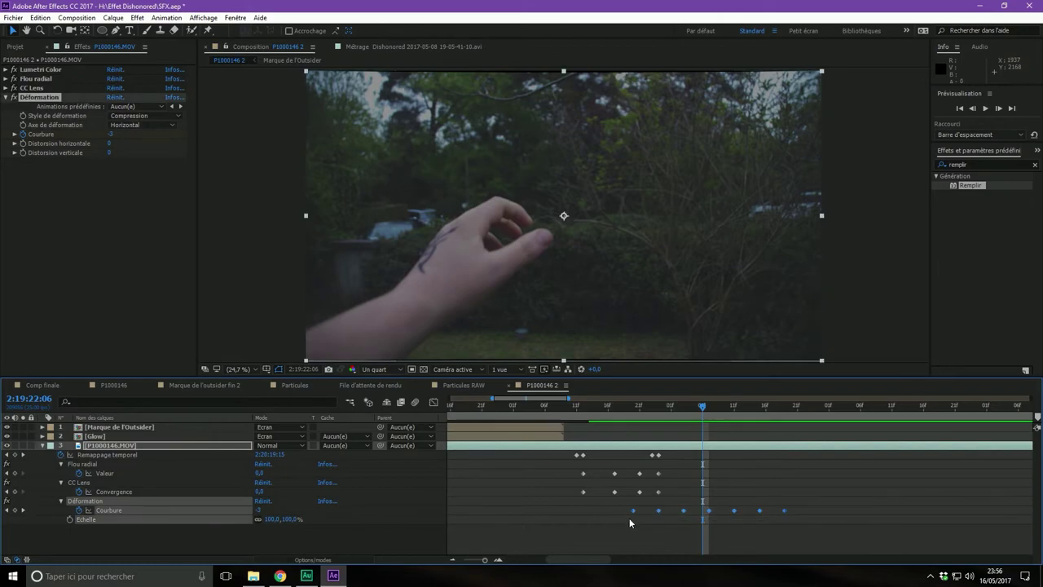
key(F9)
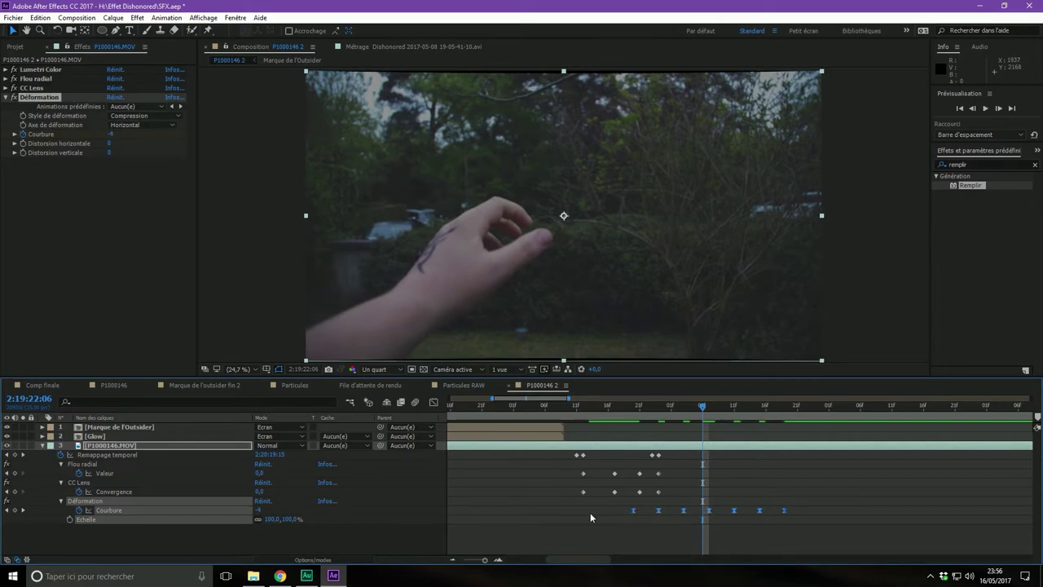
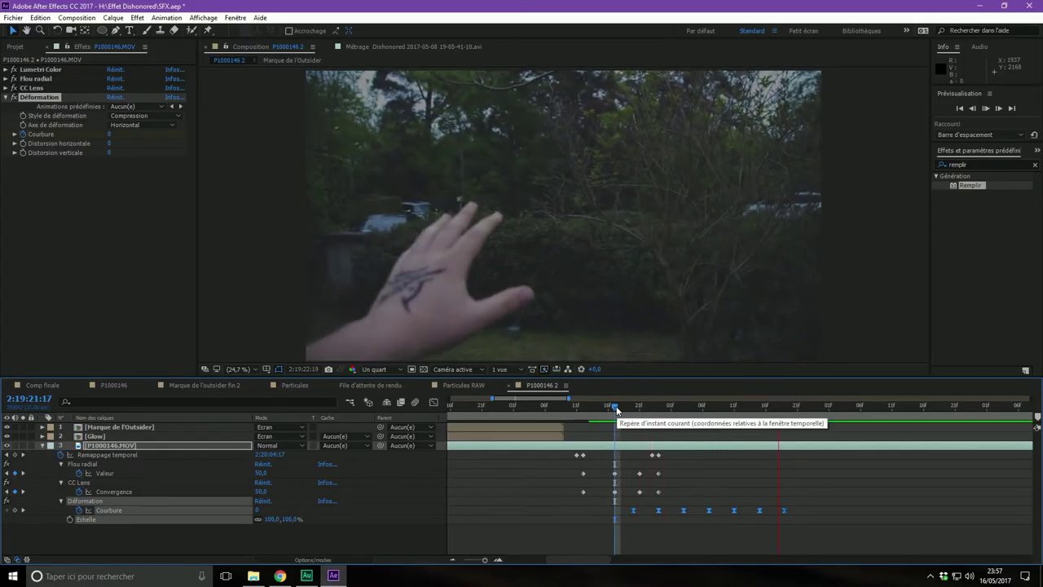
Step: Preview the warp section and end the work area at the fist frame, 2:19:21:24
drag(616, 407, 601, 407)
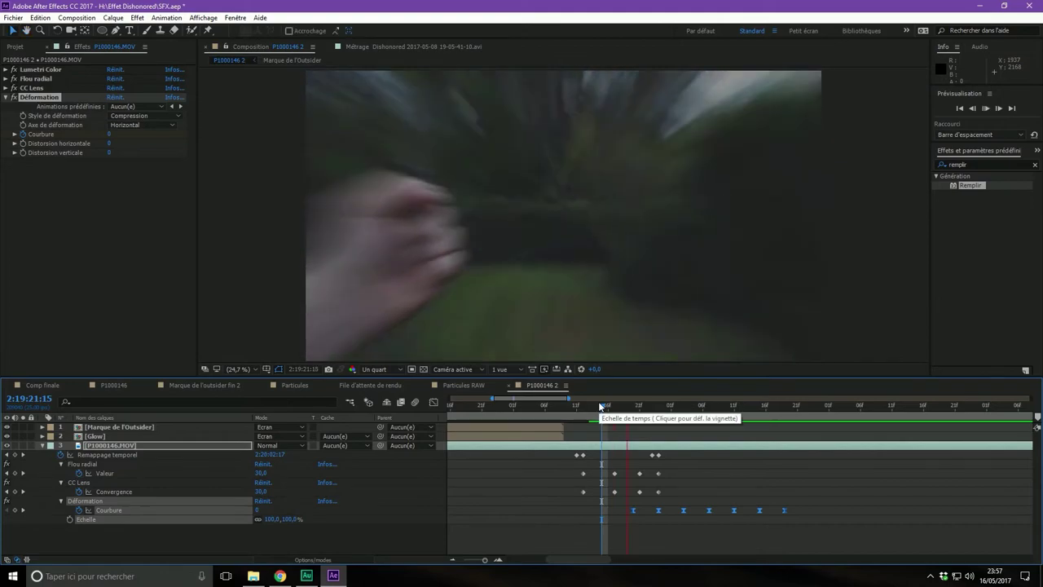
key(space)
key(space)
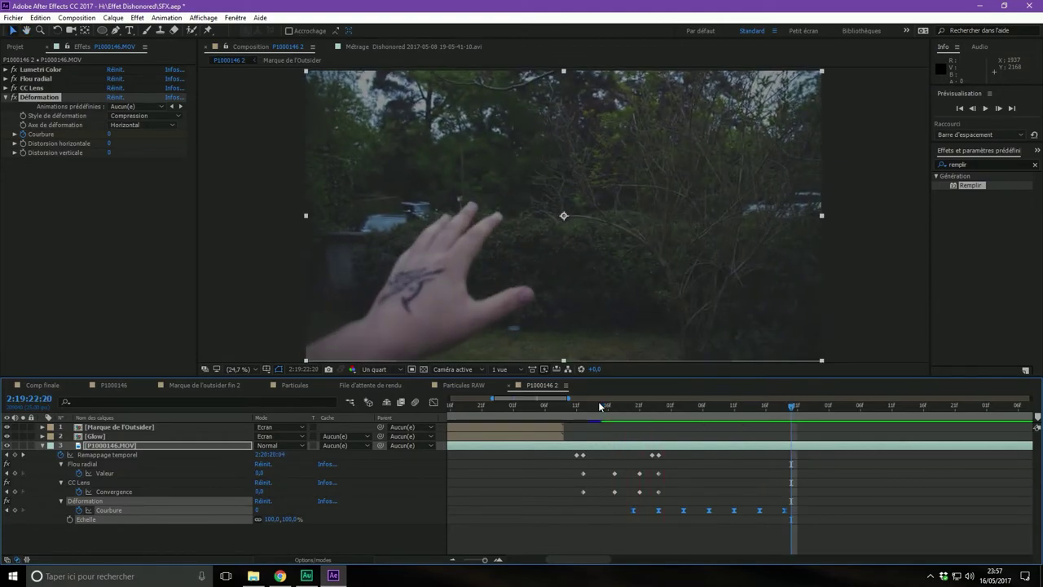
drag(606, 407, 596, 406)
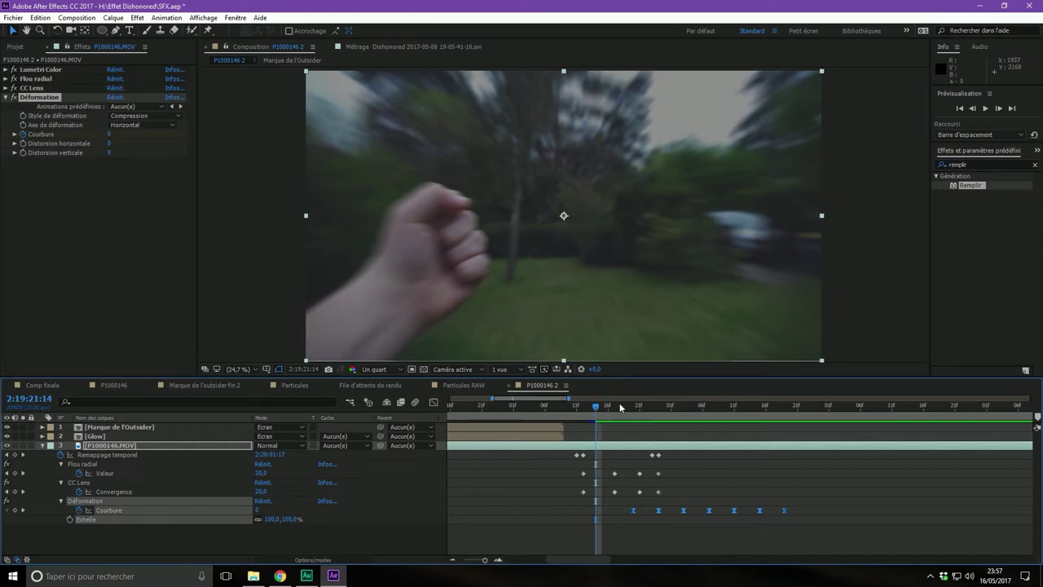
drag(722, 407, 659, 407)
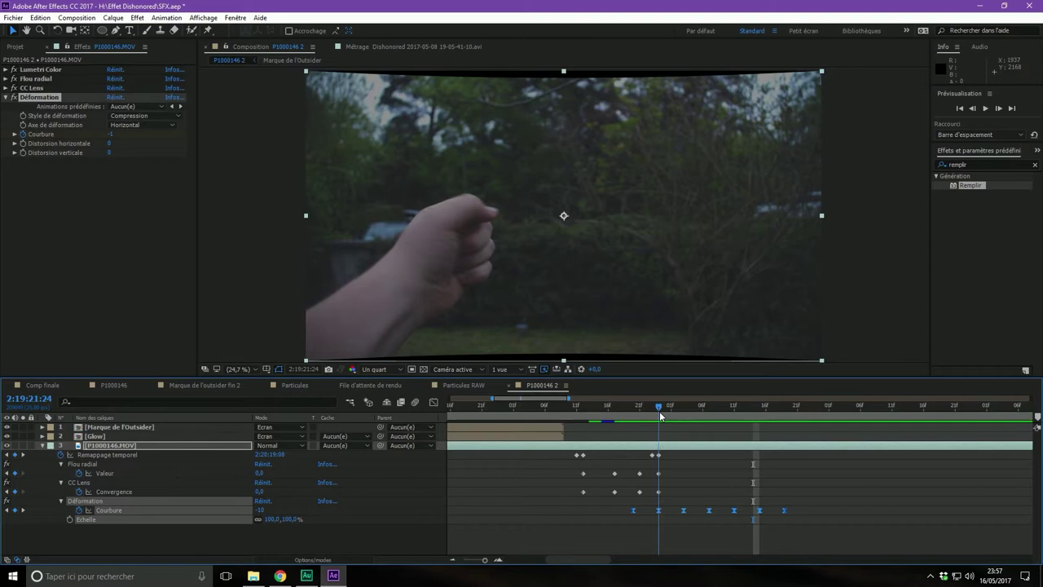
key(n)
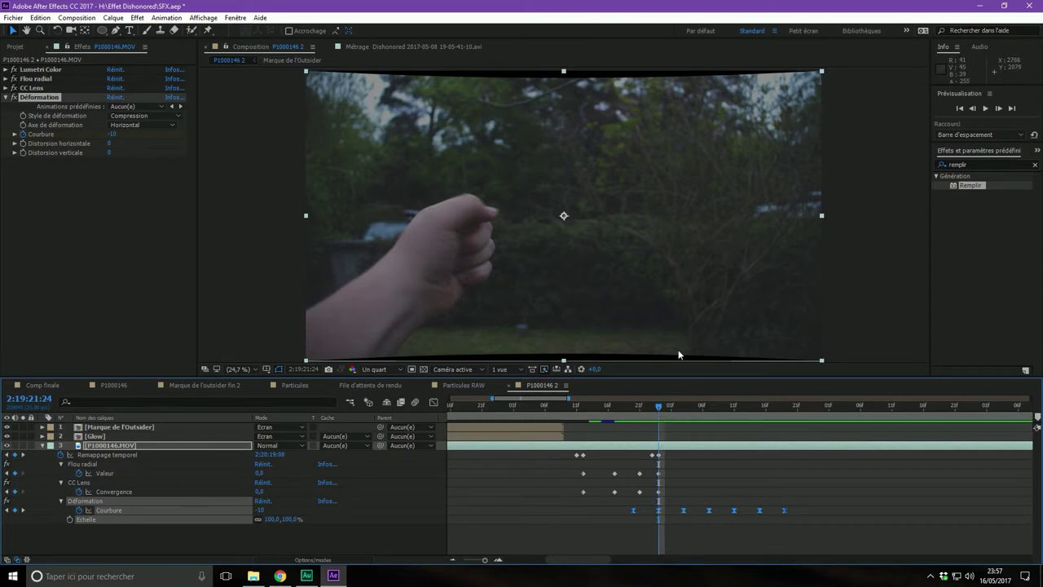
Step: Check the frames around the warp, then select the P1000146.MOV footage layer
drag(672, 411, 638, 416)
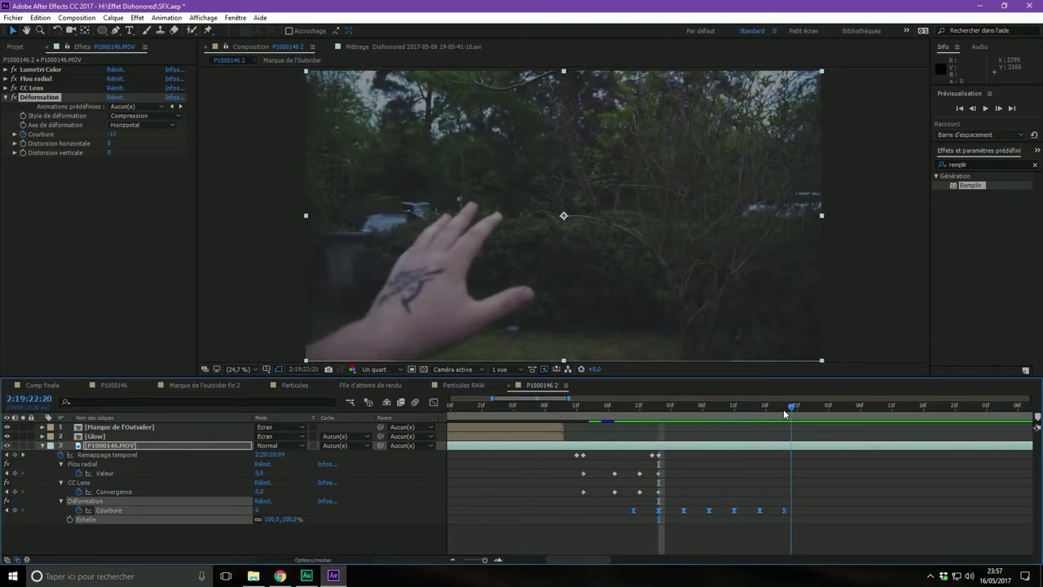
key(Page_Up)
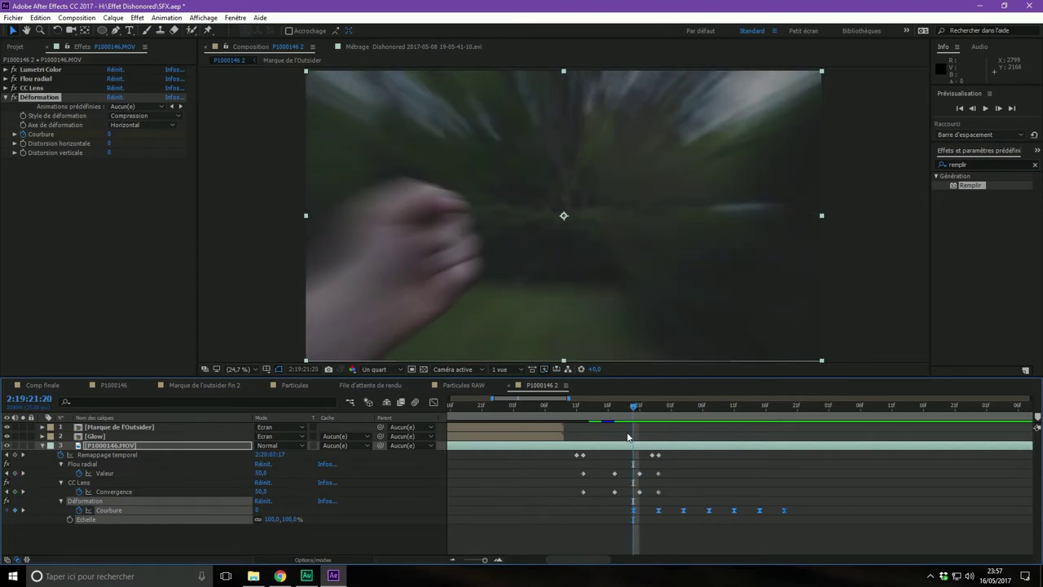
click(568, 501)
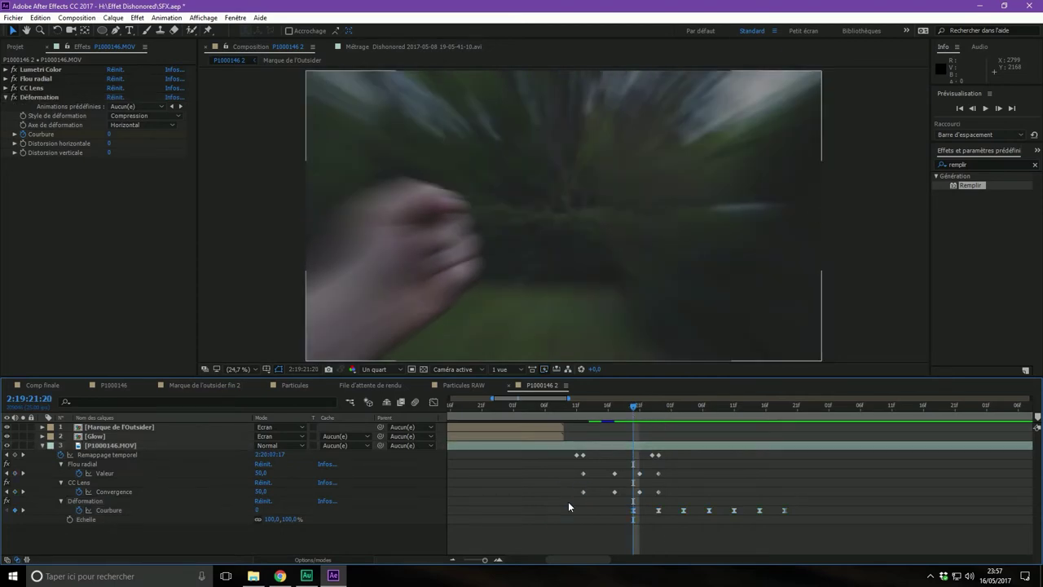
click(111, 445)
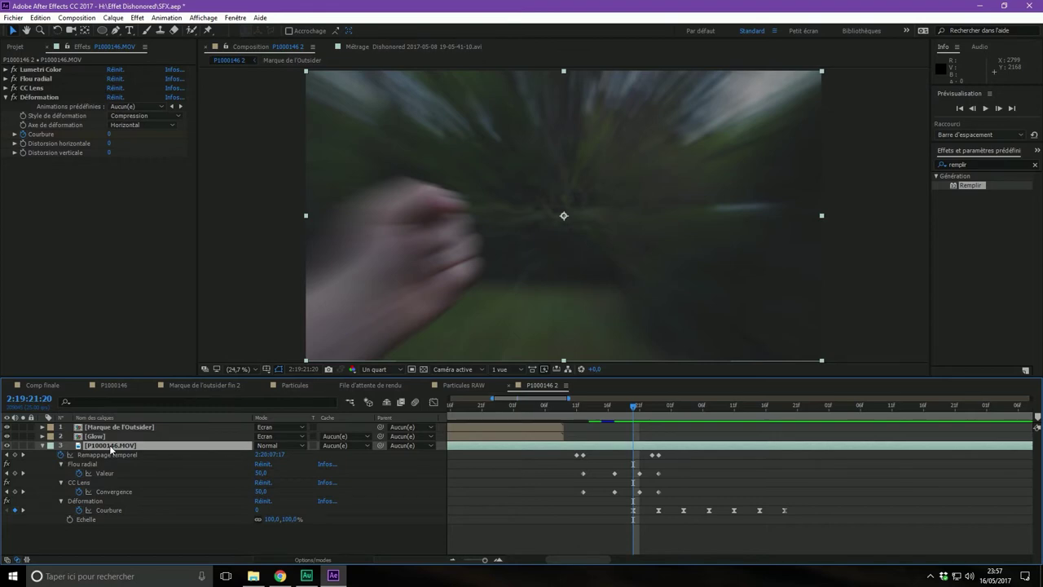
Step: Keyframe the footage's Échelle at 106% on the fist frame
key(u)
key(s)
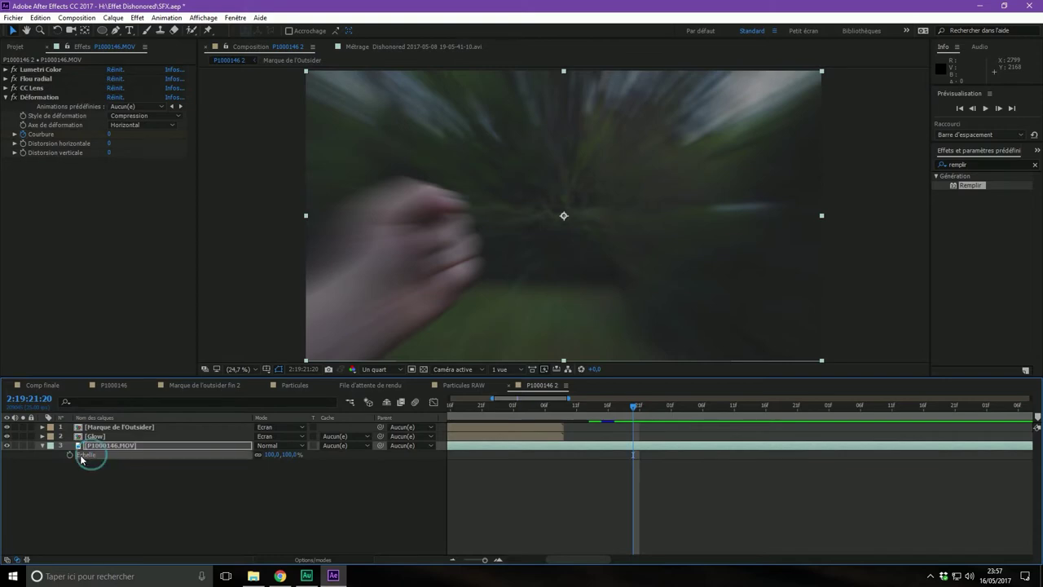
click(101, 454)
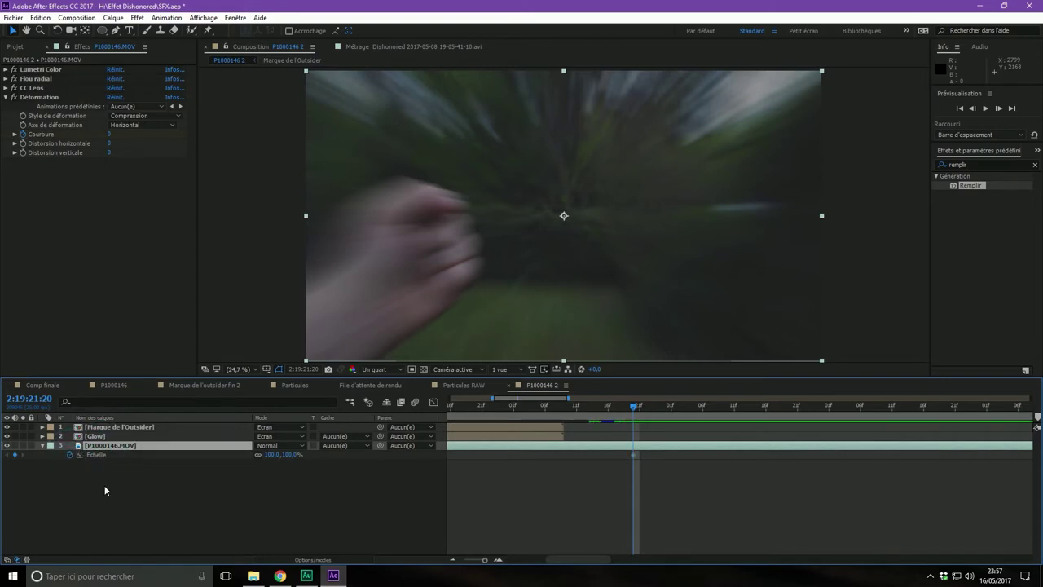
key(u)
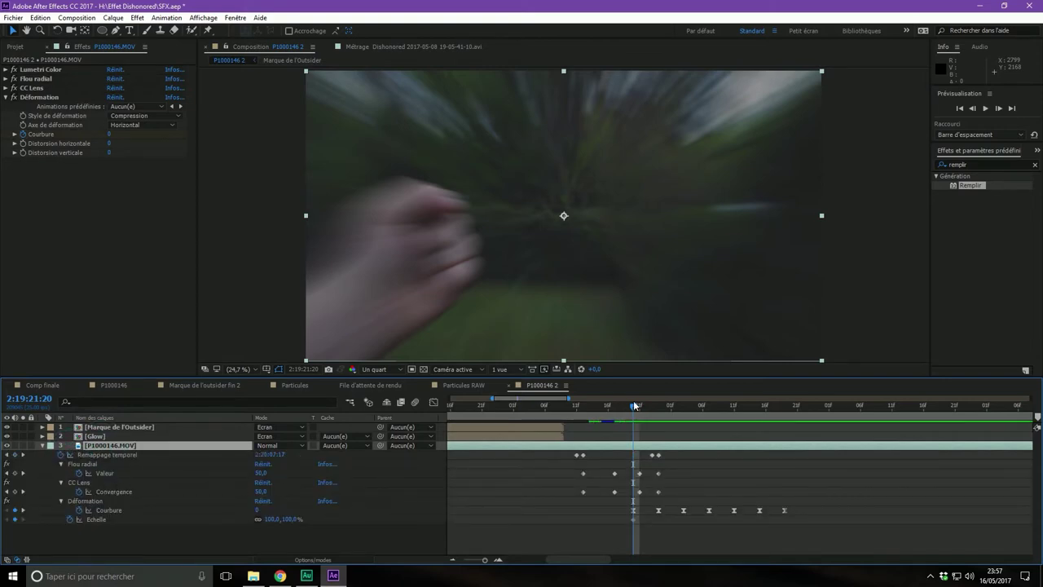
drag(634, 408, 657, 403)
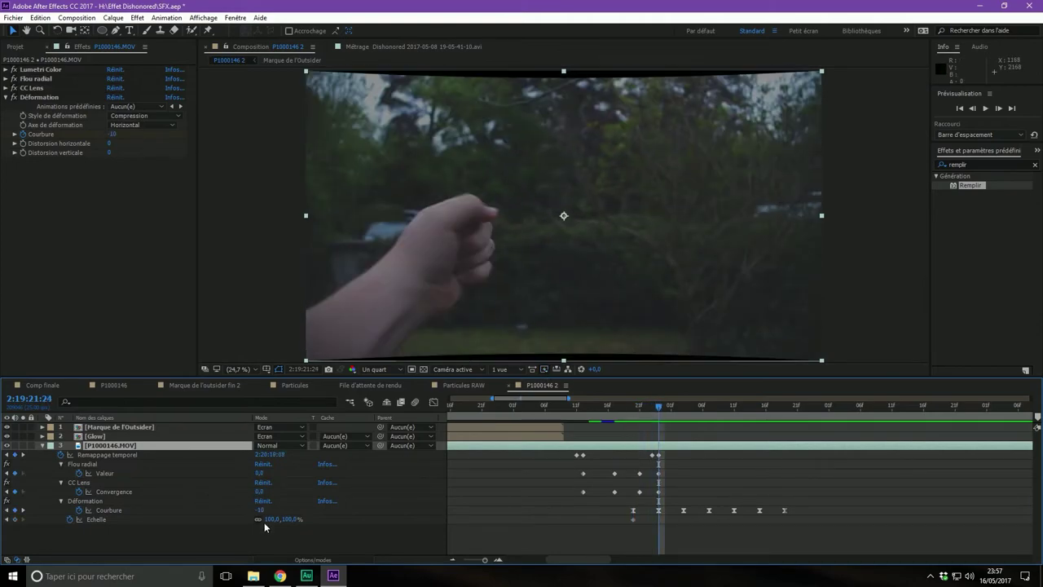
drag(267, 519, 264, 512)
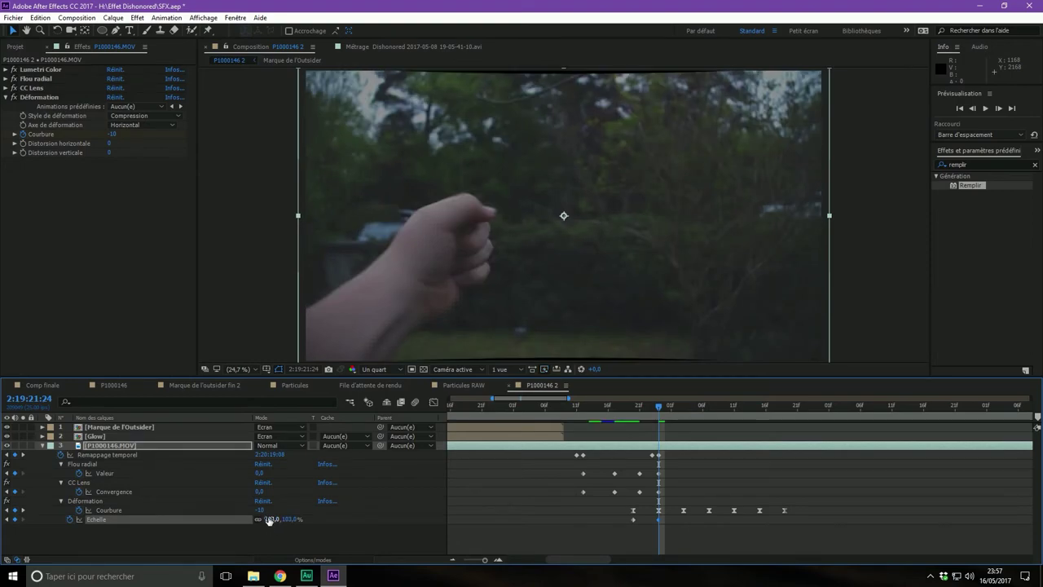
drag(269, 522, 281, 534)
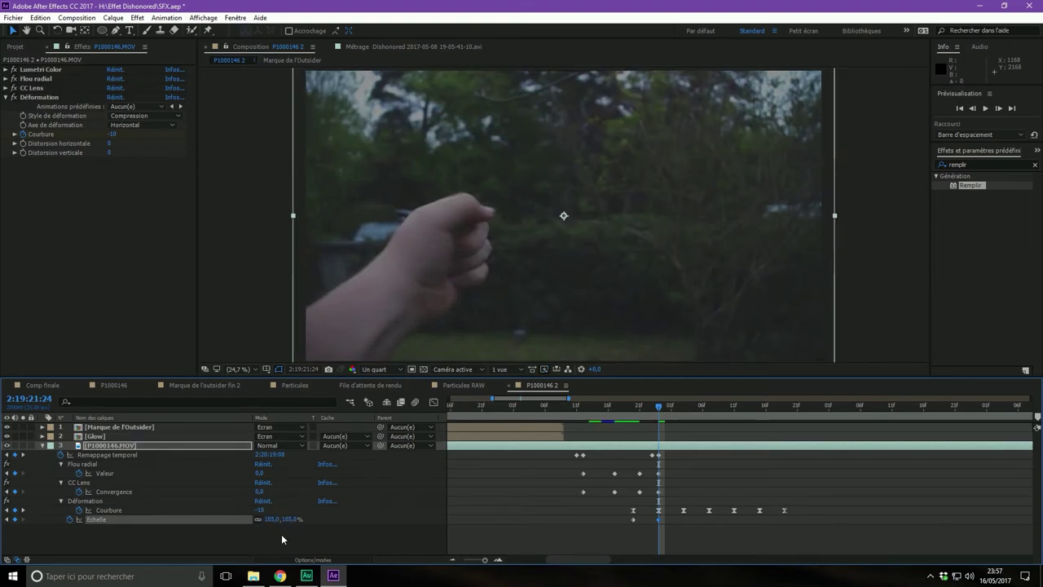
click(255, 224)
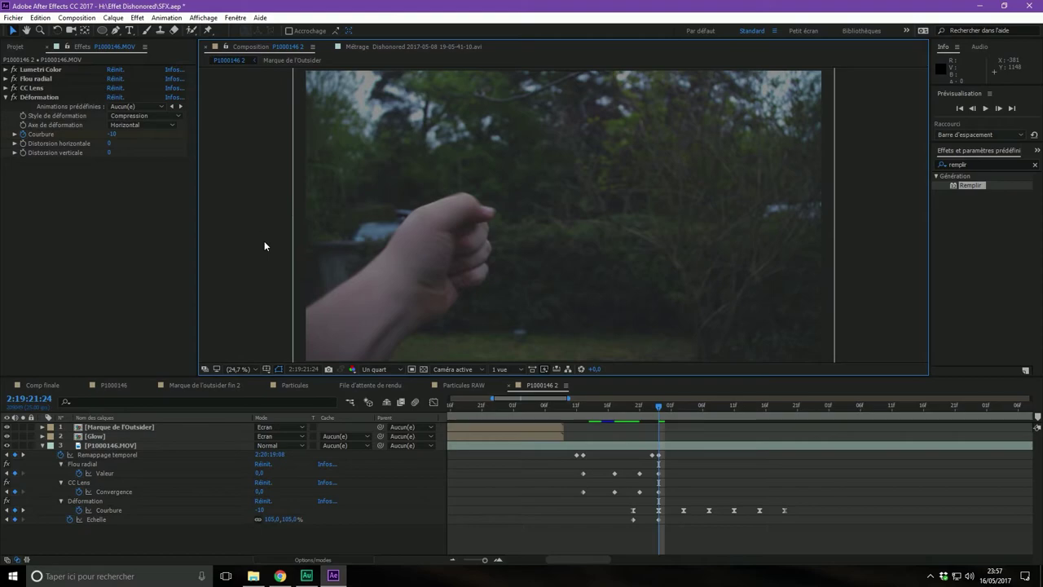
click(272, 519)
text(106)
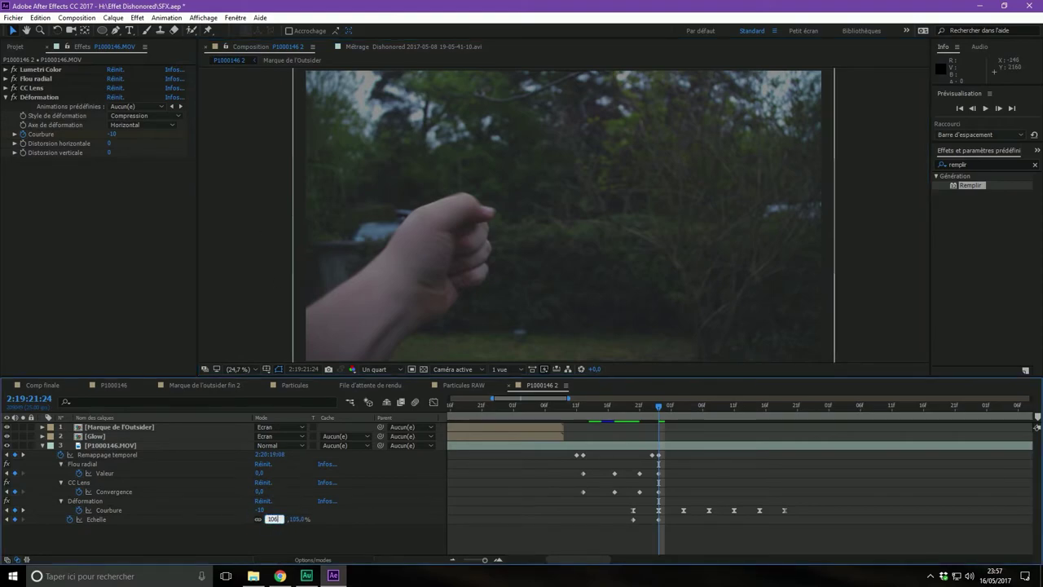
key(Return)
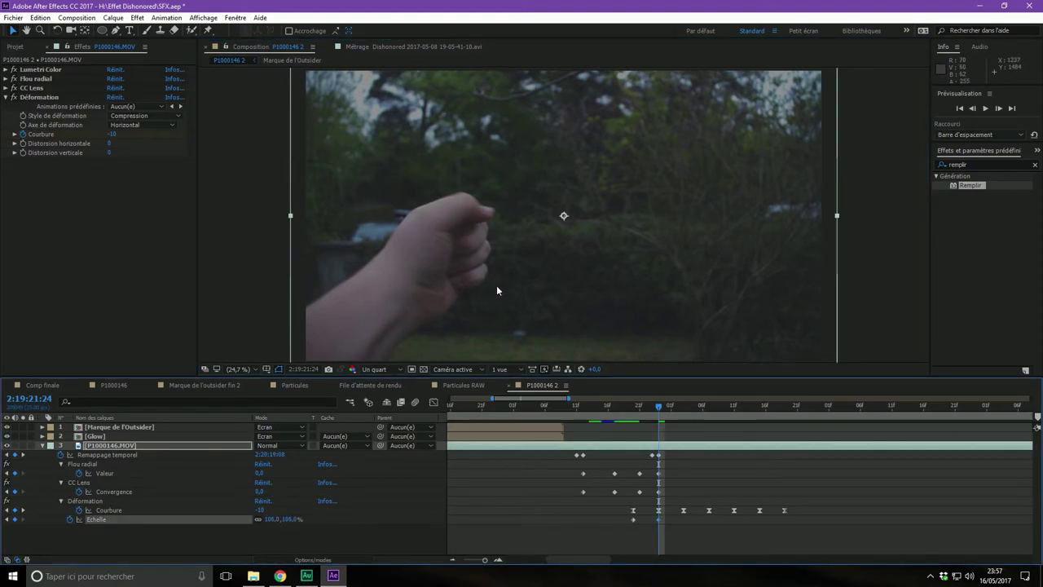
Step: A few frames later, key the scale back to 100%, then return to the warp start
drag(659, 407, 784, 416)
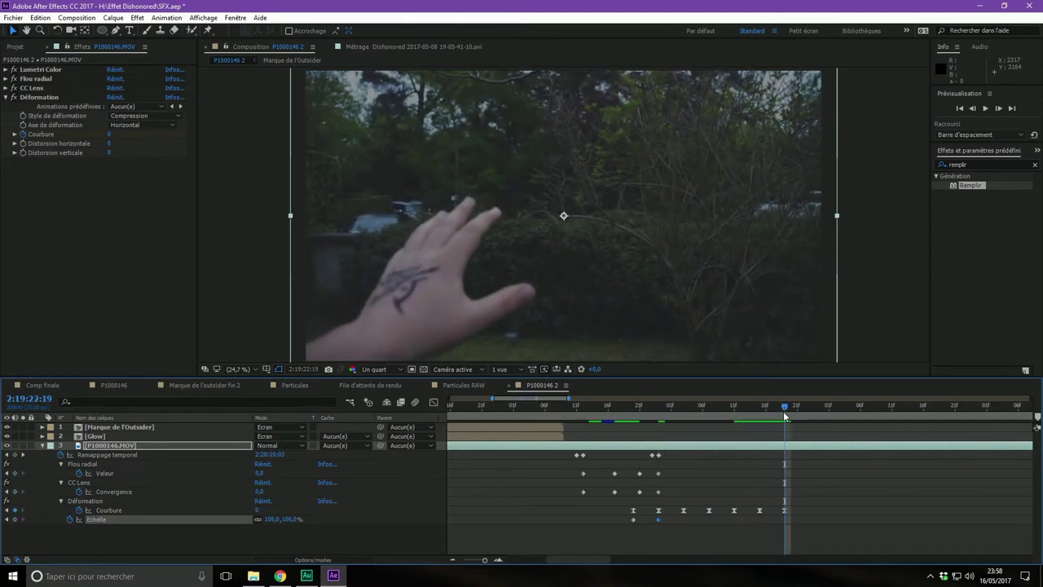
click(271, 519)
text(100)
key(Return)
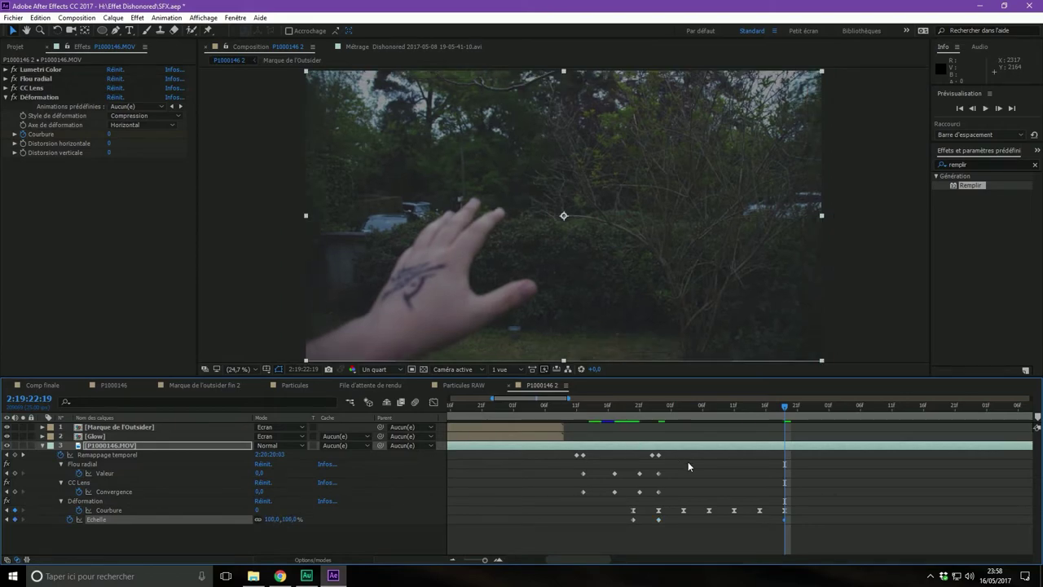
drag(786, 407, 765, 405)
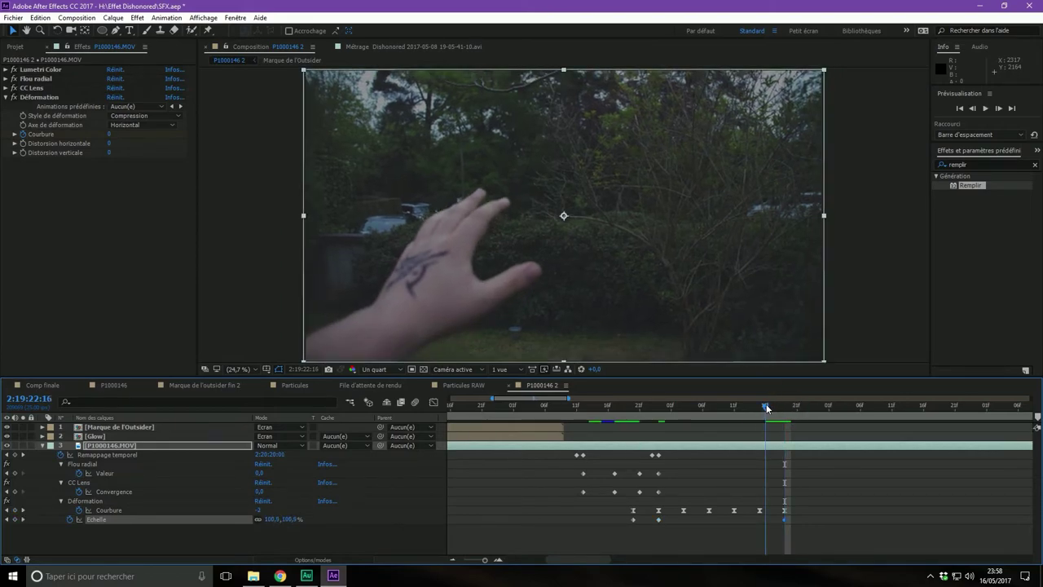
drag(671, 409, 627, 406)
Step: Preview the scale and warp animation from 2:19:21:10, then show the project's item list
click(880, 289)
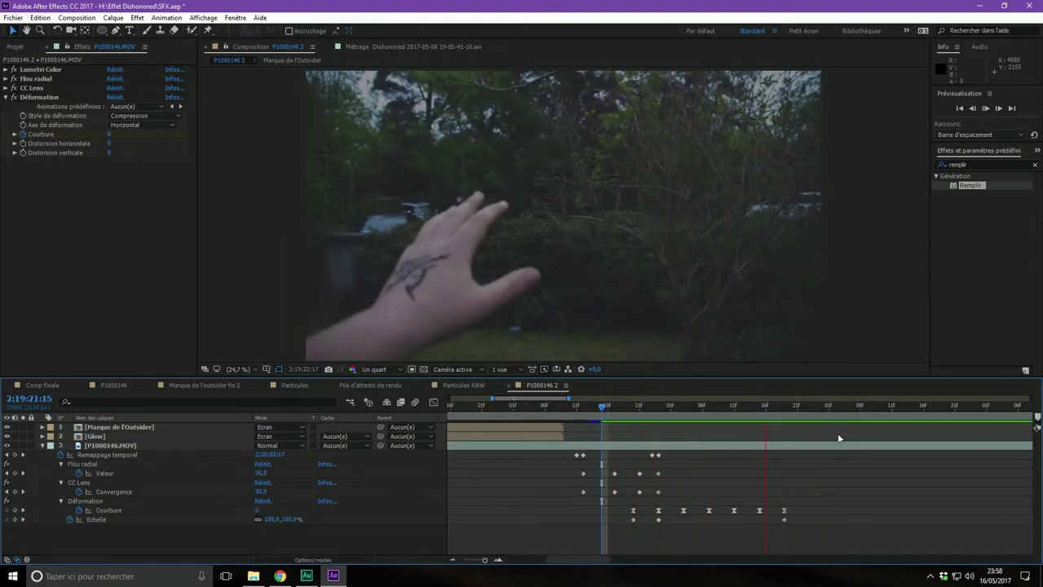
key(space)
click(576, 404)
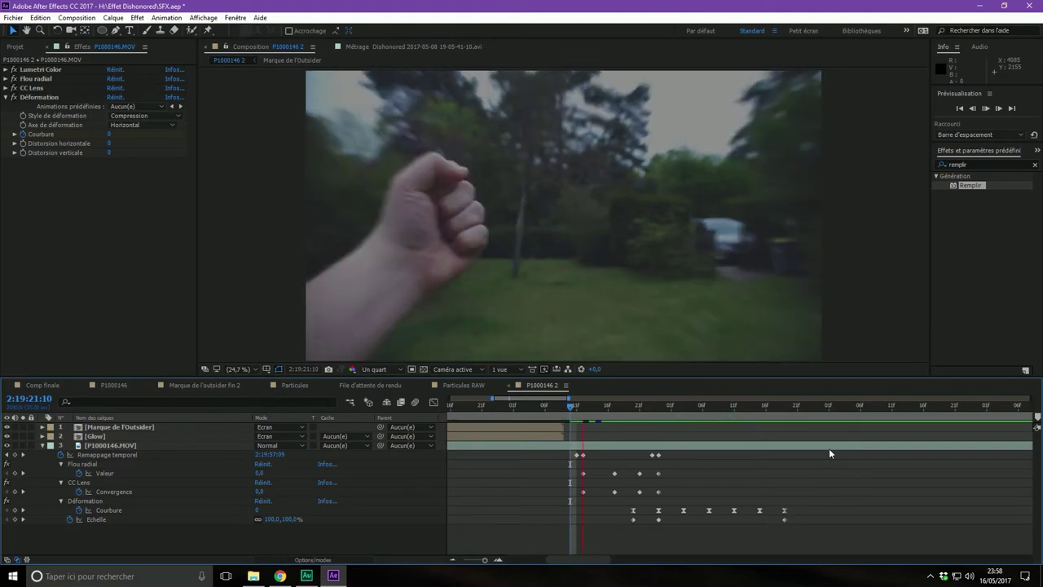
key(space)
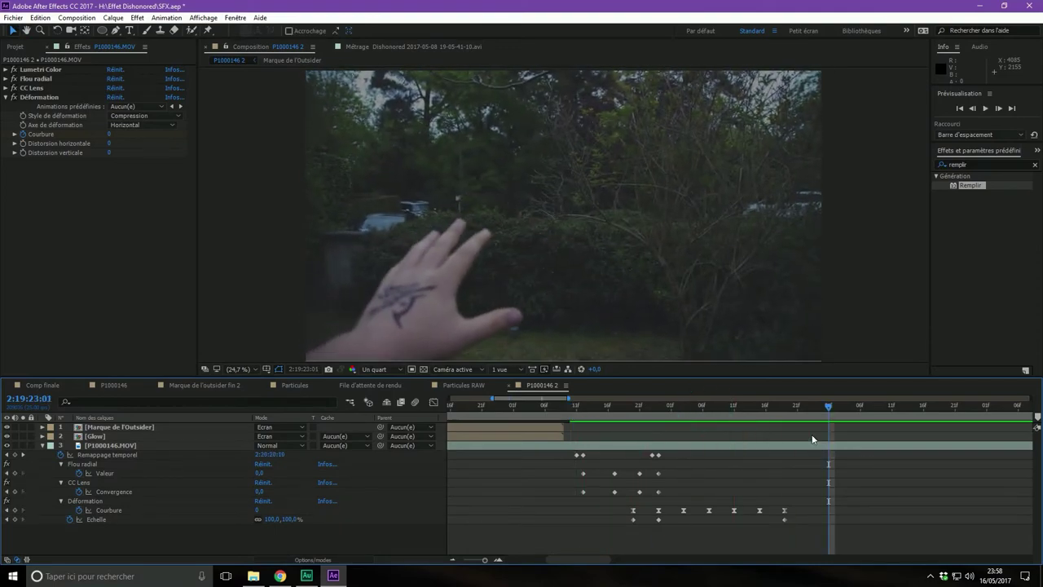
key(Page_Up)
key(Page_Up)
key(Page_Up)
key(ctrl+0)
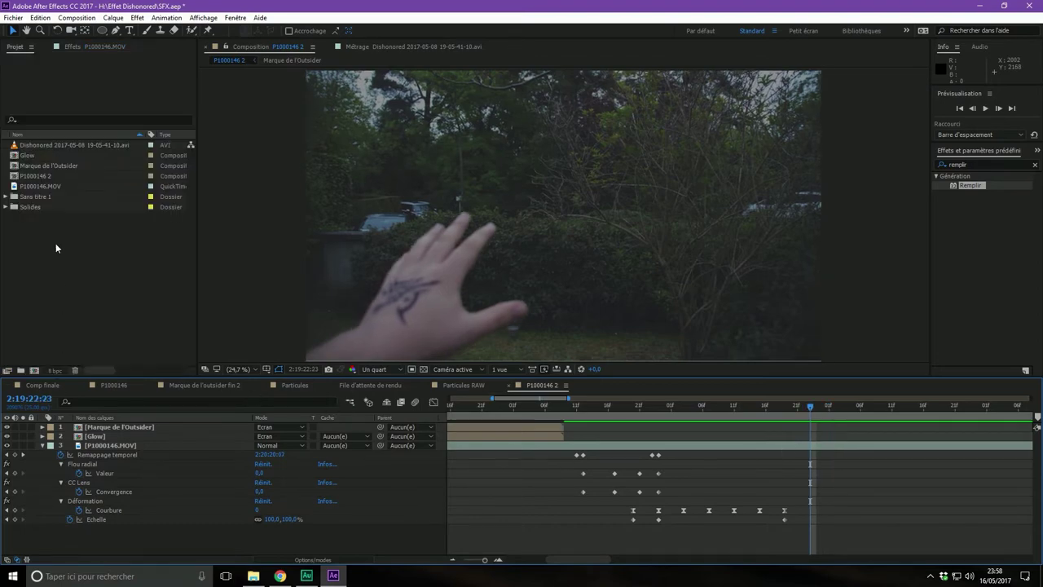
Step: Create Composition 1 at 3840×2160, 25 fps, lasting 0:00:01:00, and recheck its settings
right_click(55, 243)
click(80, 252)
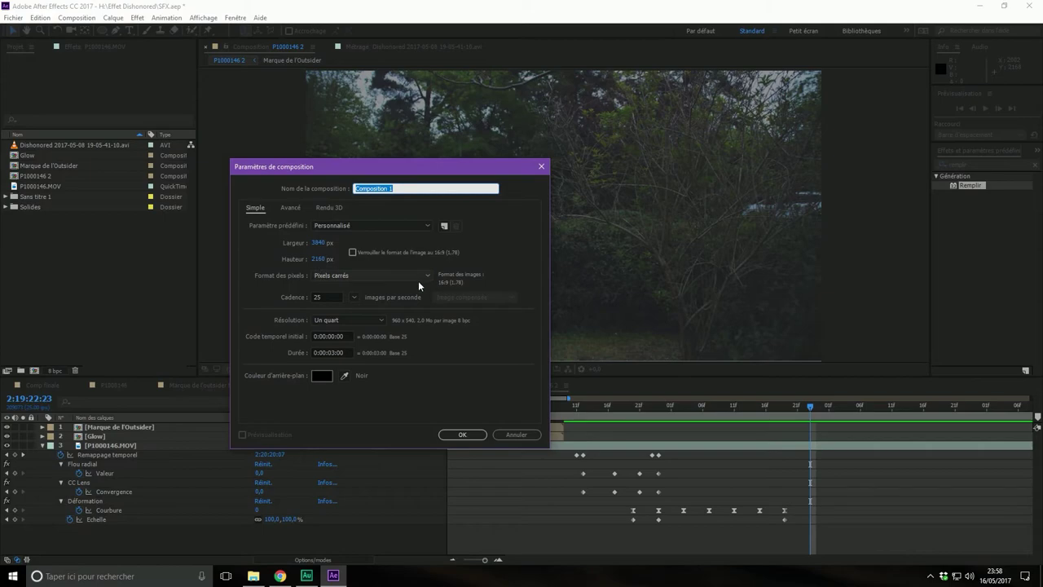
click(332, 352)
text(1)
key(Return)
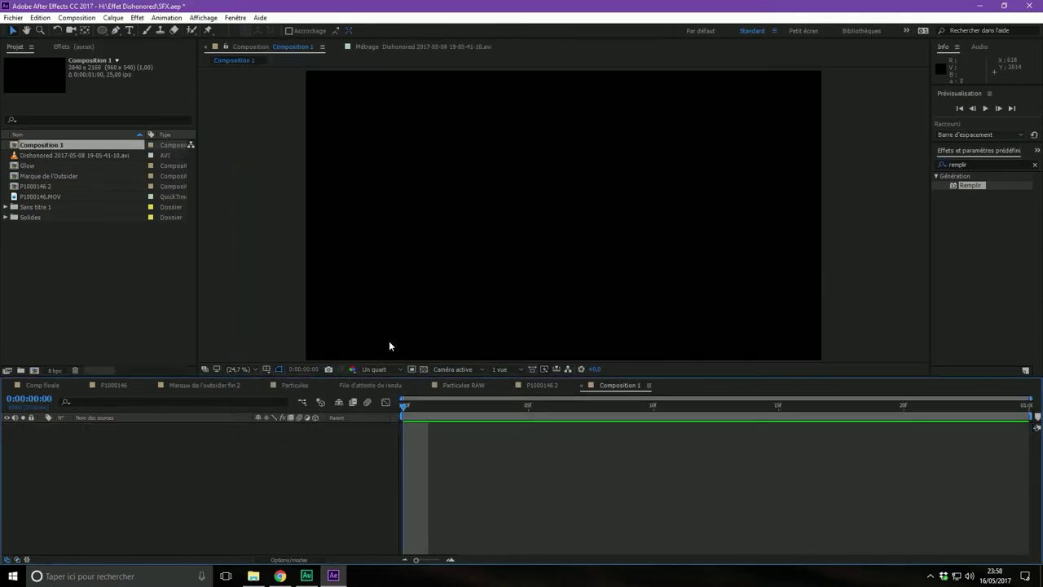
right_click(253, 290)
click(281, 313)
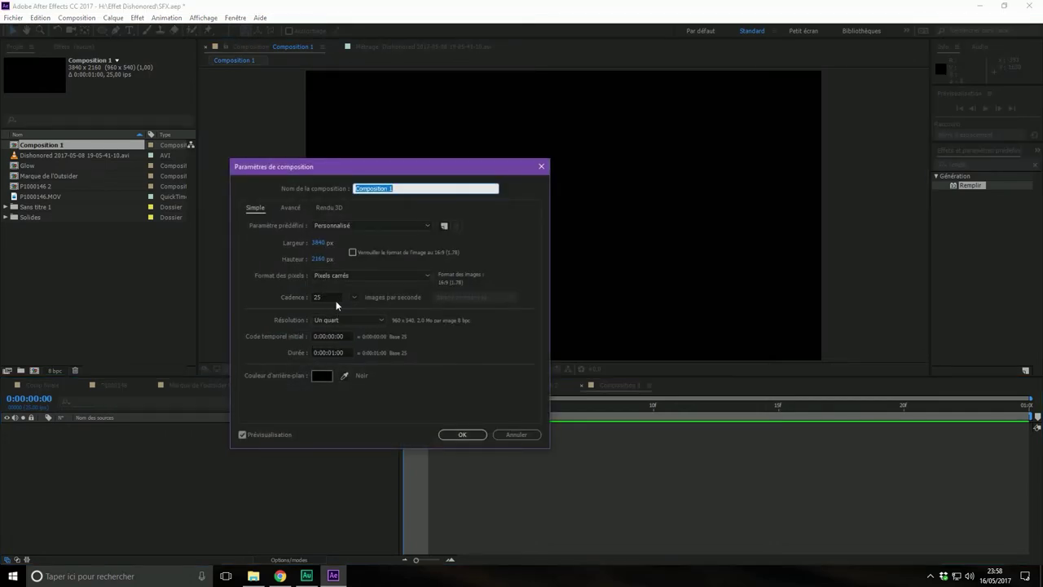
click(476, 429)
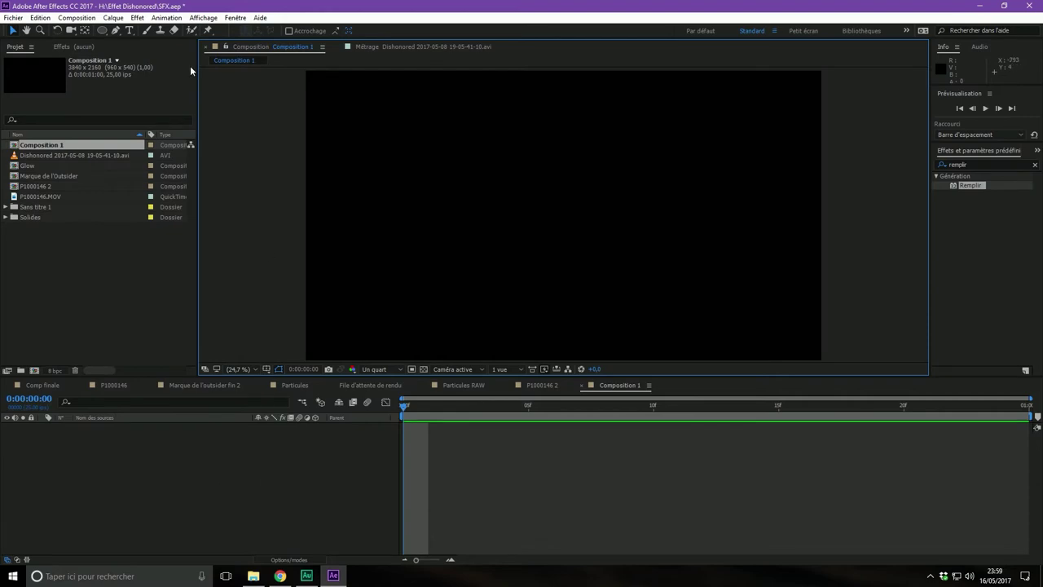
Step: With the ellipse tool, draw a first small dot near the top of the frame
click(103, 31)
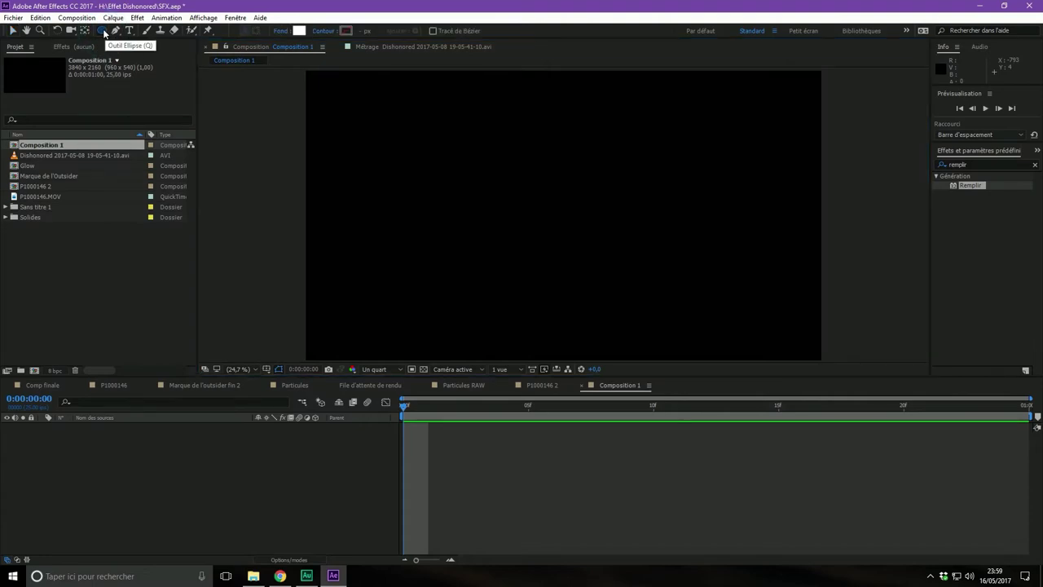
mouse_move(103, 31)
mouse_down()
mouse_move(145, 37)
mouse_move(143, 53)
mouse_up()
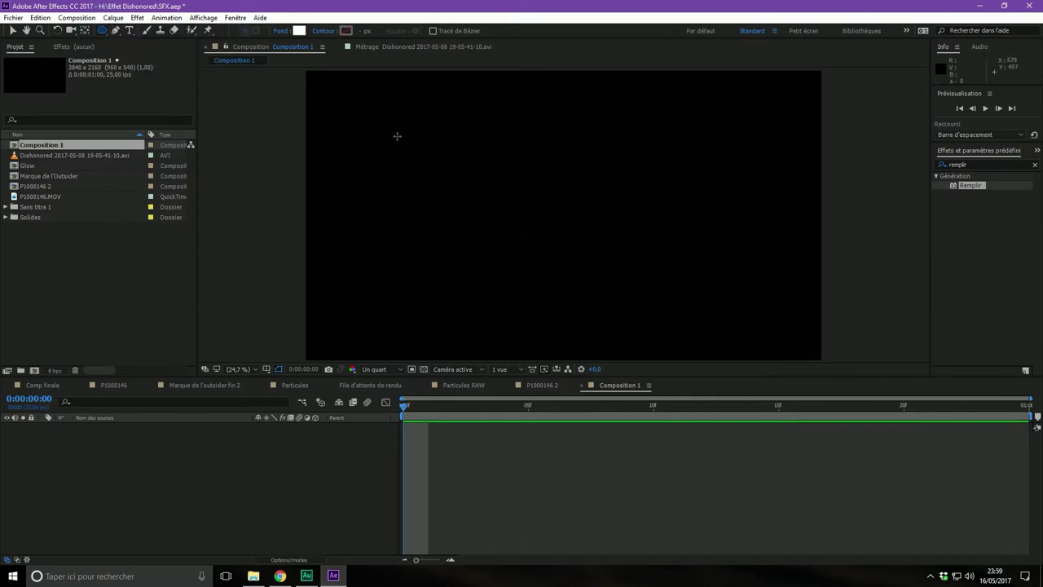
drag(440, 124, 457, 141)
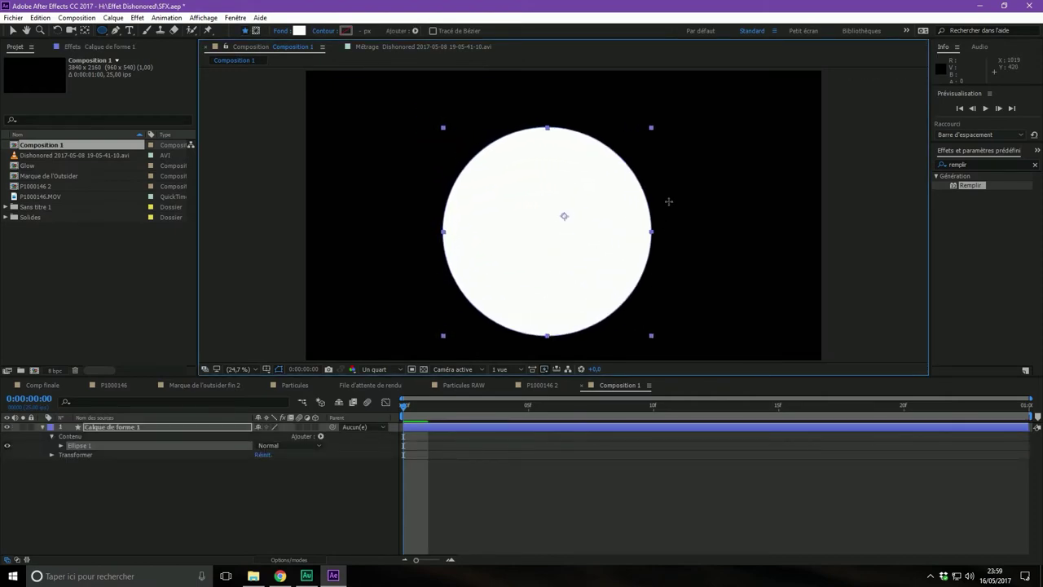
mouse_move(457, 141)
mouse_down()
mouse_move(679, 222)
mouse_move(568, 282)
mouse_move(602, 232)
mouse_move(434, 137)
mouse_move(444, 138)
mouse_up()
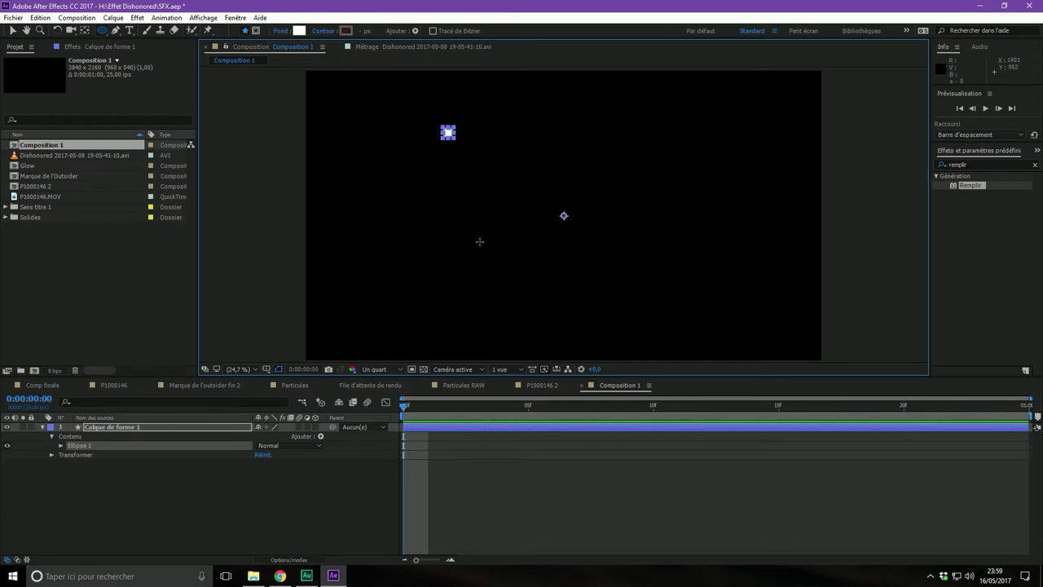
click(274, 489)
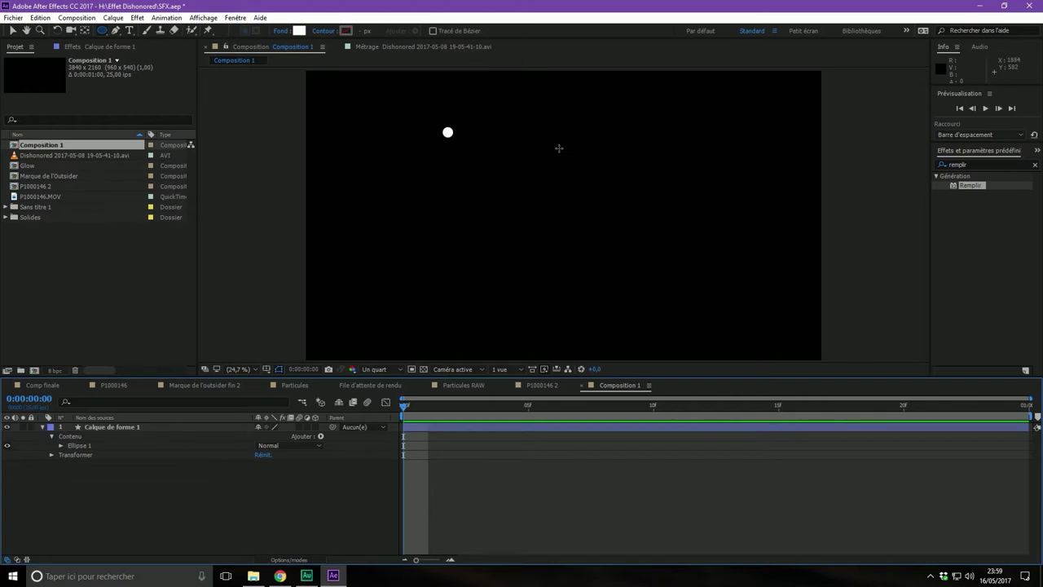
Step: Draw five more small dots around the centre, upper right and lower right
drag(559, 147, 569, 160)
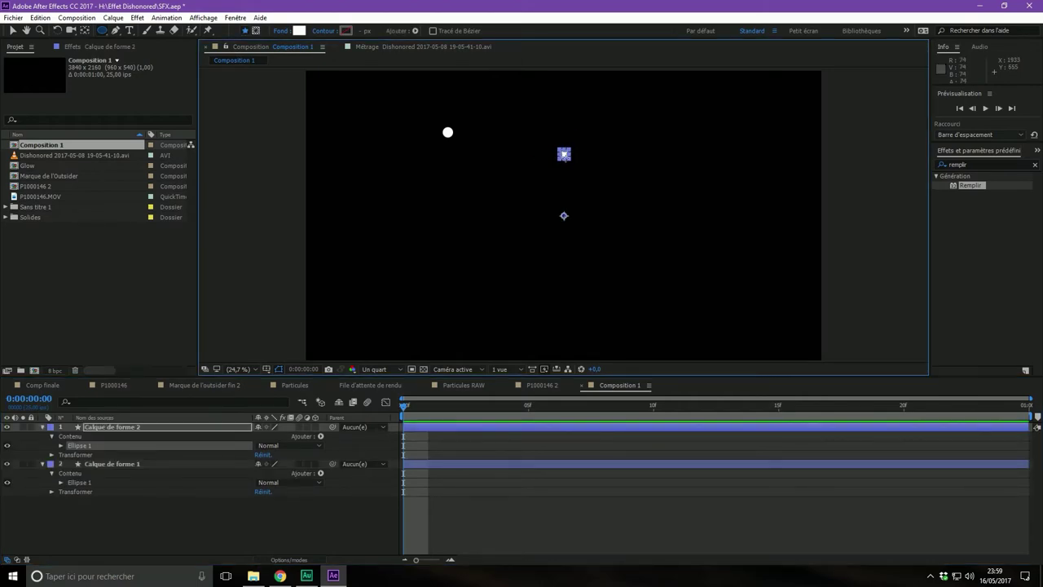
click(229, 522)
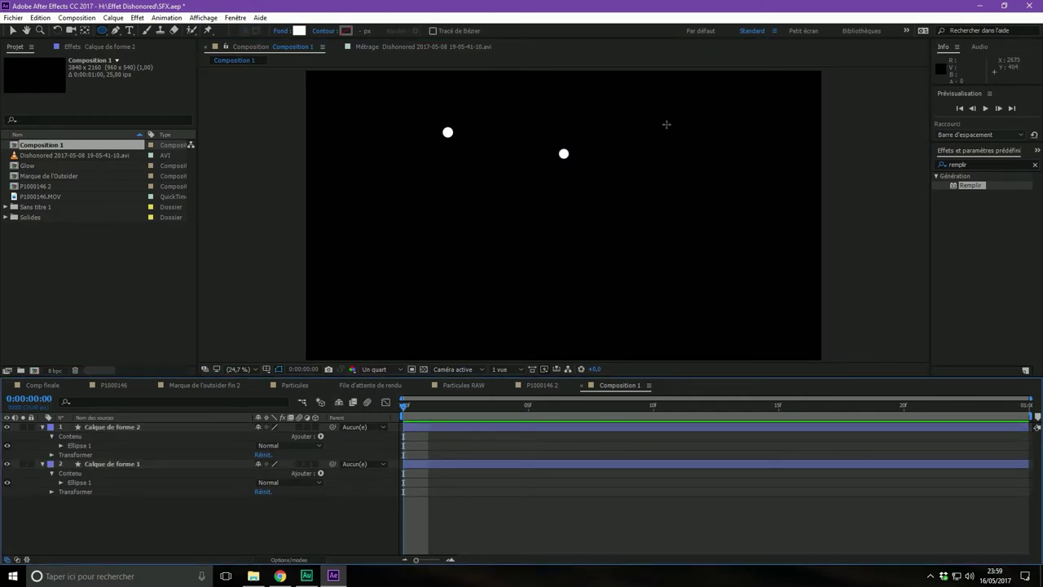
drag(666, 124, 679, 129)
click(279, 533)
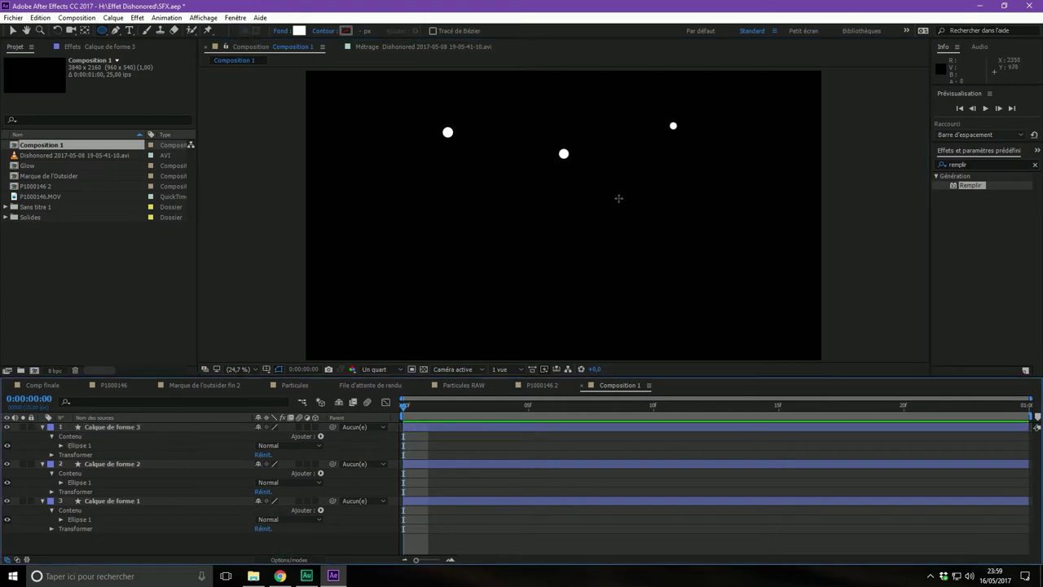
drag(617, 196, 626, 206)
click(374, 513)
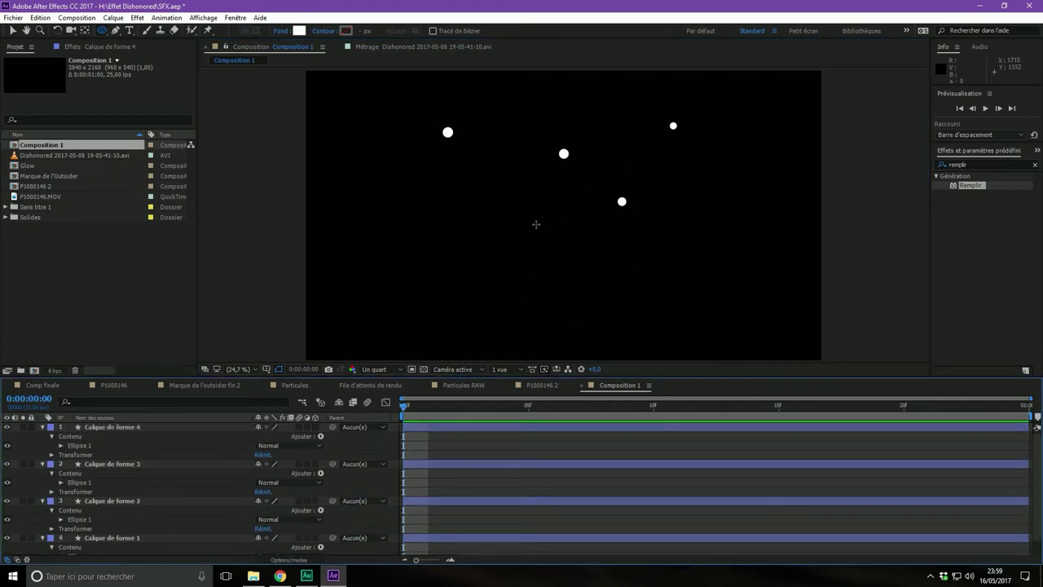
drag(536, 224, 546, 236)
click(372, 489)
drag(638, 252, 649, 262)
click(361, 482)
Step: Select all six shape layers and collapse their expanded properties
click(109, 429)
key(ctrl+a)
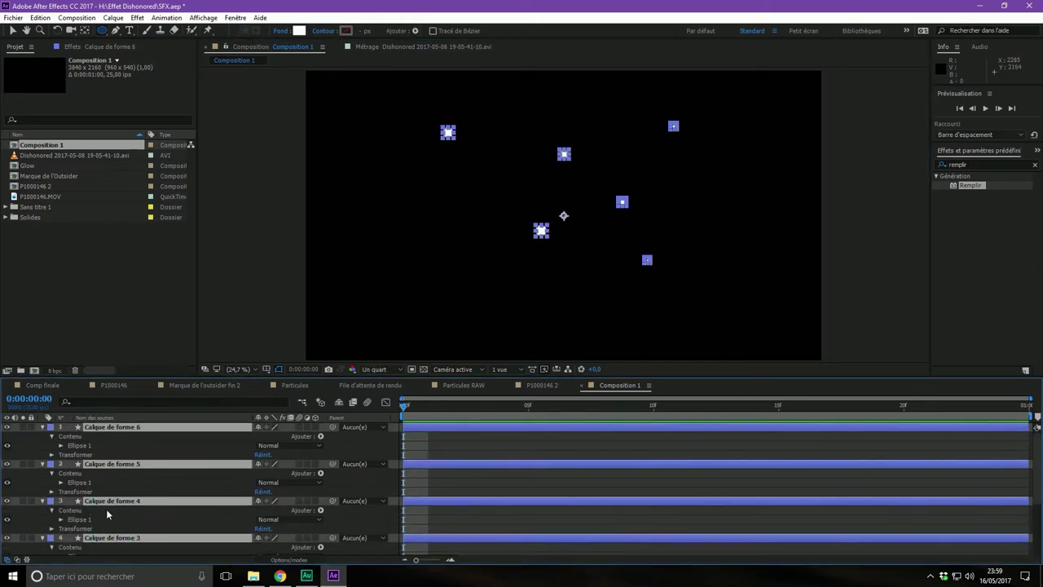
click(43, 427)
click(137, 513)
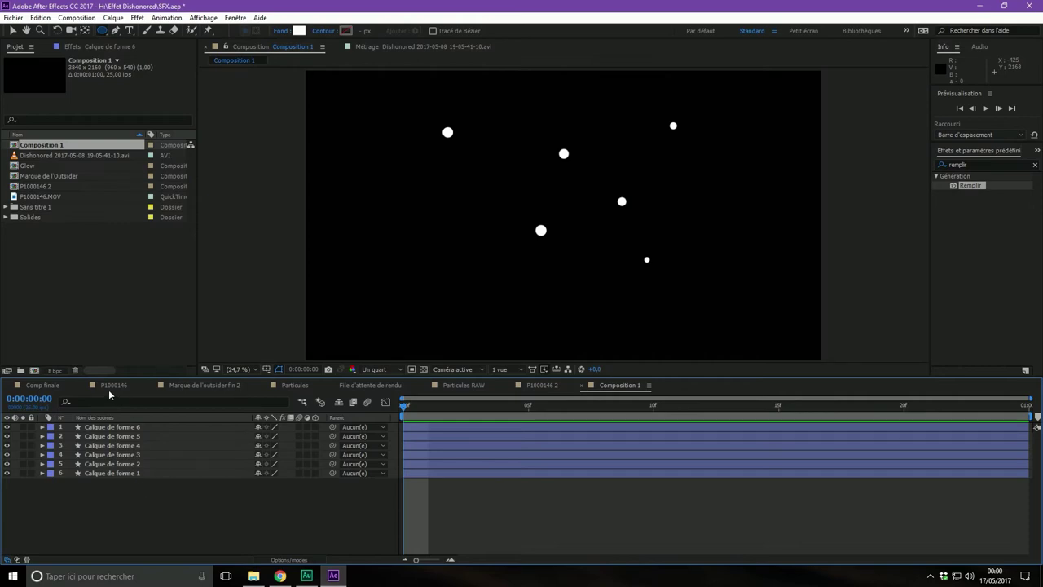
Step: After checking Comp finale, make all six dot layers in Composition 1 3D
click(55, 386)
mouse_move(762, 403)
mouse_down()
mouse_move(741, 406)
mouse_move(785, 405)
mouse_move(756, 407)
mouse_up()
click(619, 385)
click(135, 495)
key(ctrl+a)
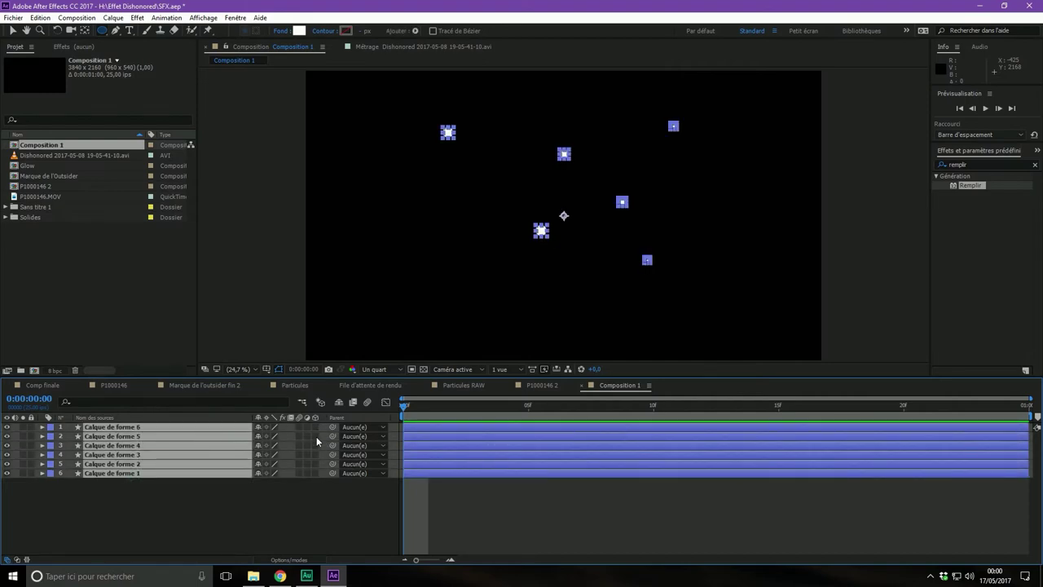
click(315, 426)
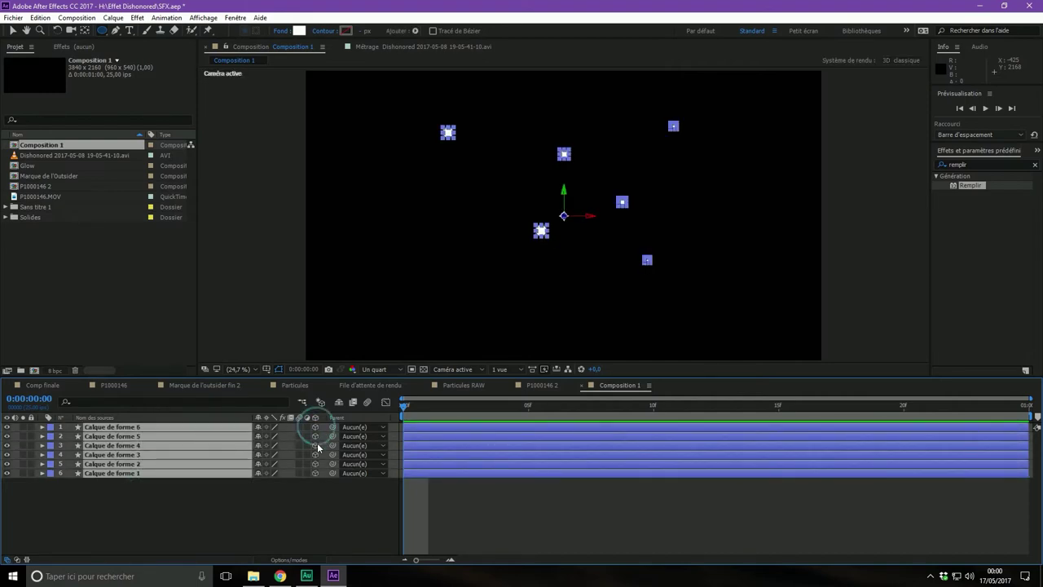
click(277, 500)
Step: Show and select every layer's Position property, then bring up its context menu
key(p)
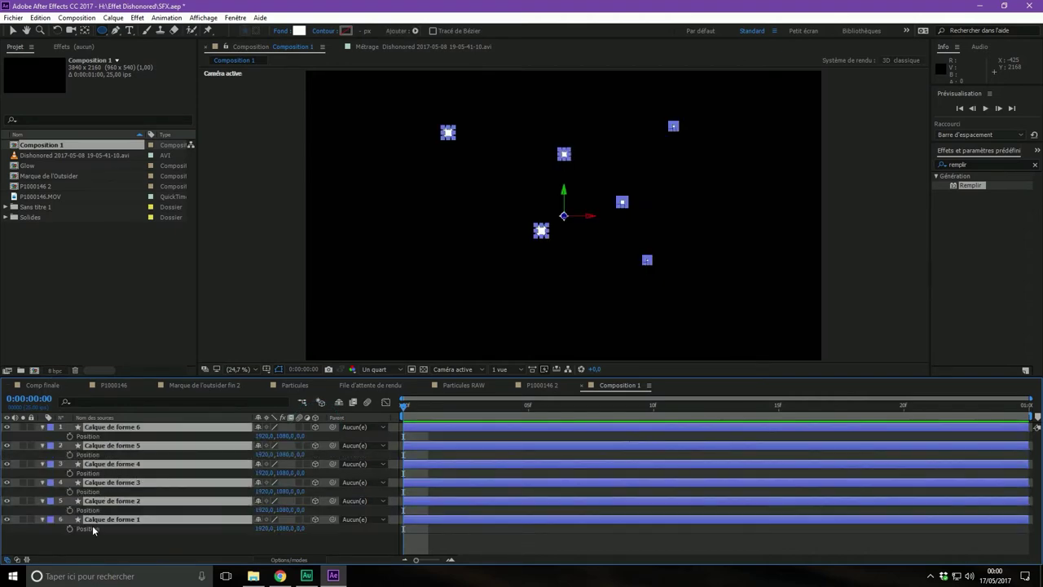
click(92, 525)
ctrl+click(90, 509)
ctrl+click(88, 491)
ctrl+click(90, 472)
ctrl+click(90, 453)
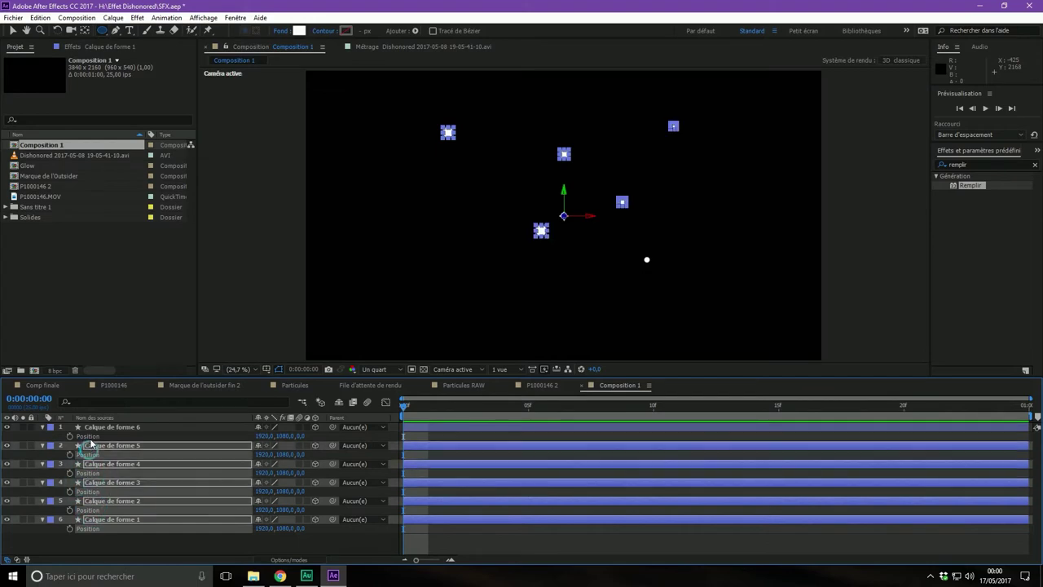
ctrl+click(91, 436)
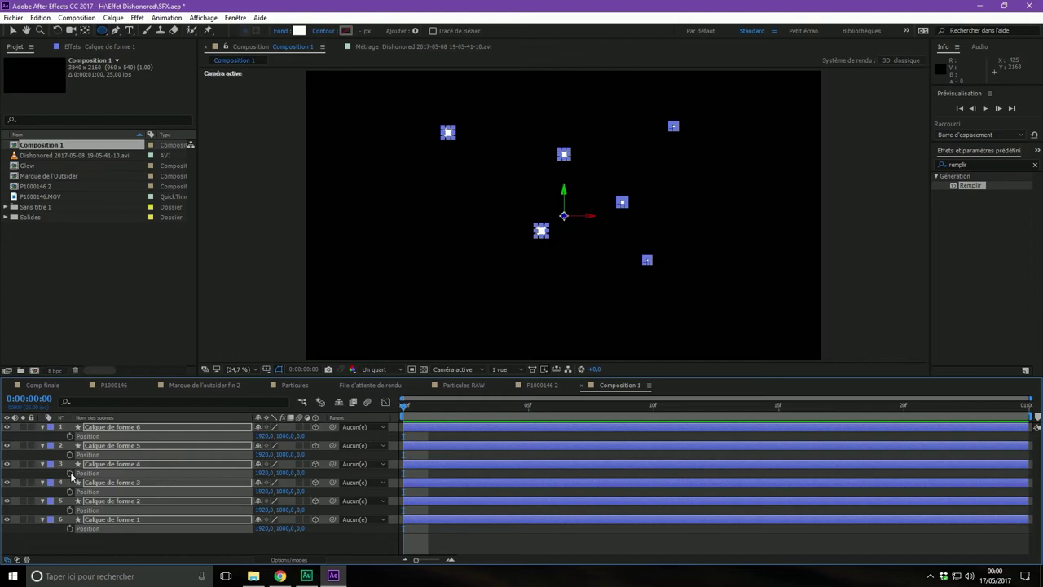
right_click(86, 473)
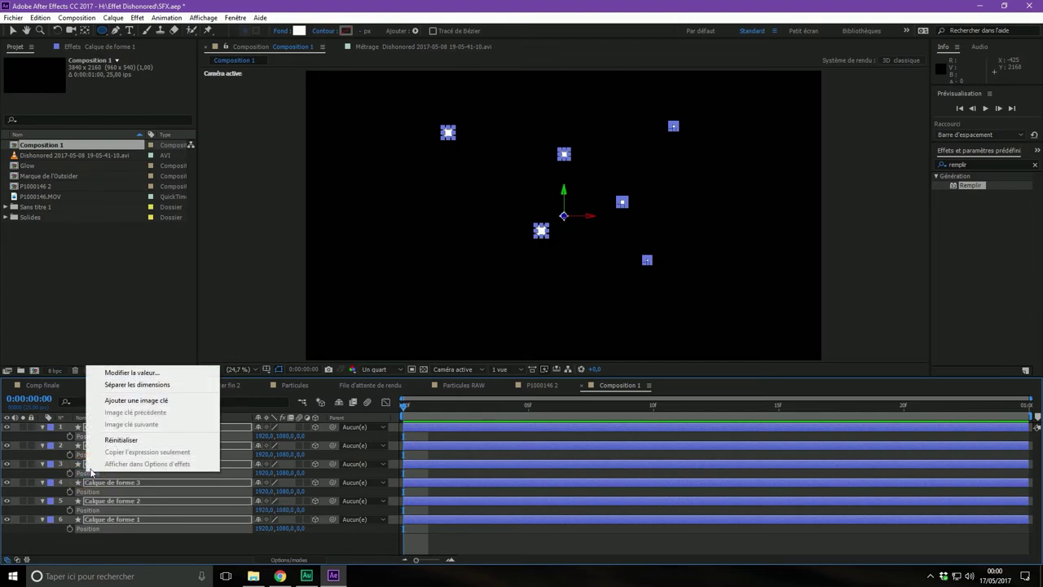
Step: Separate Position dimensions and set a Z Position keyframe on all six dot layers
click(144, 385)
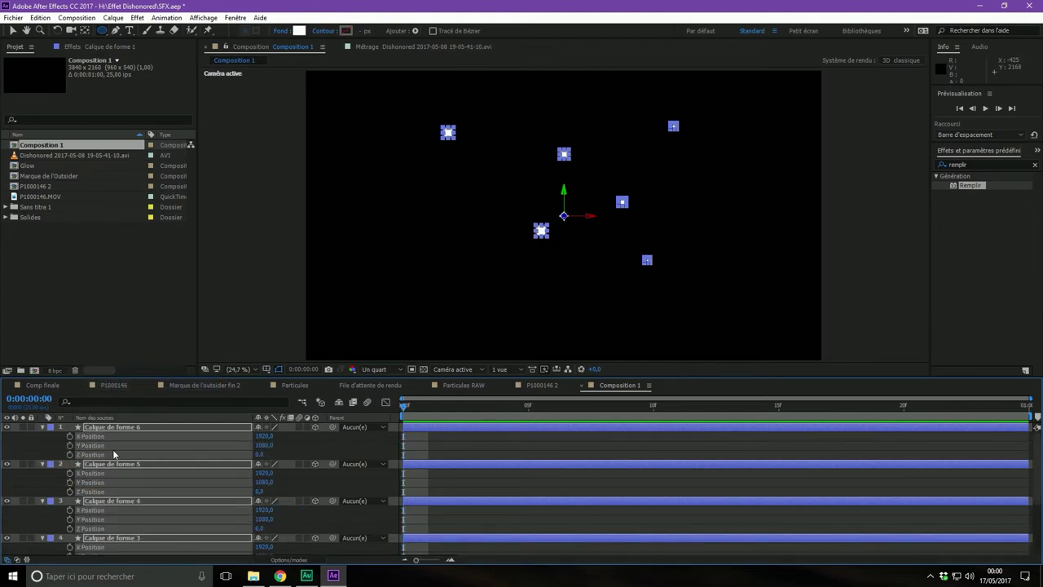
click(81, 454)
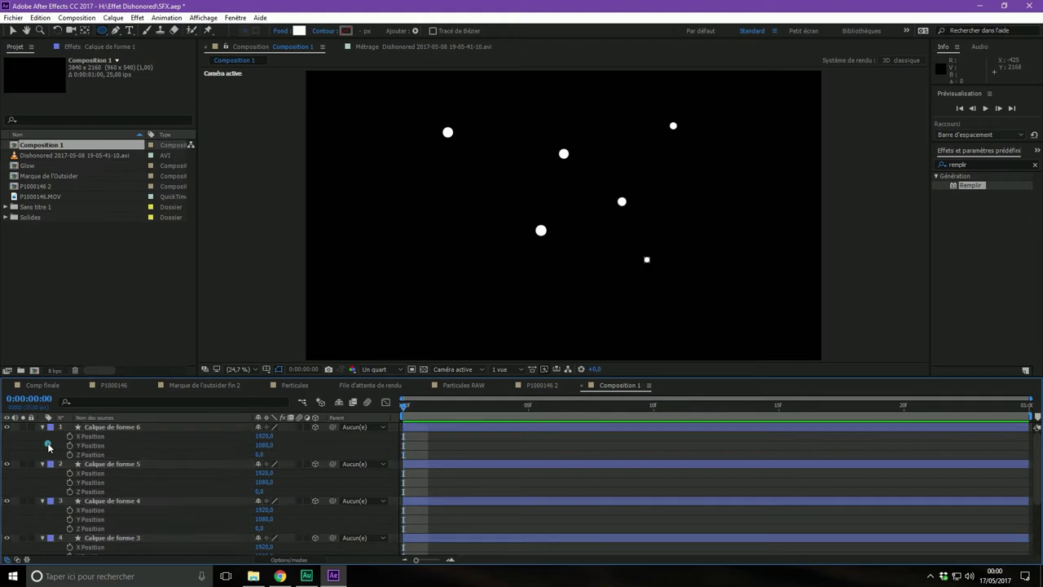
shift+click(91, 491)
shift+click(91, 527)
scroll(92, 521, down, 2)
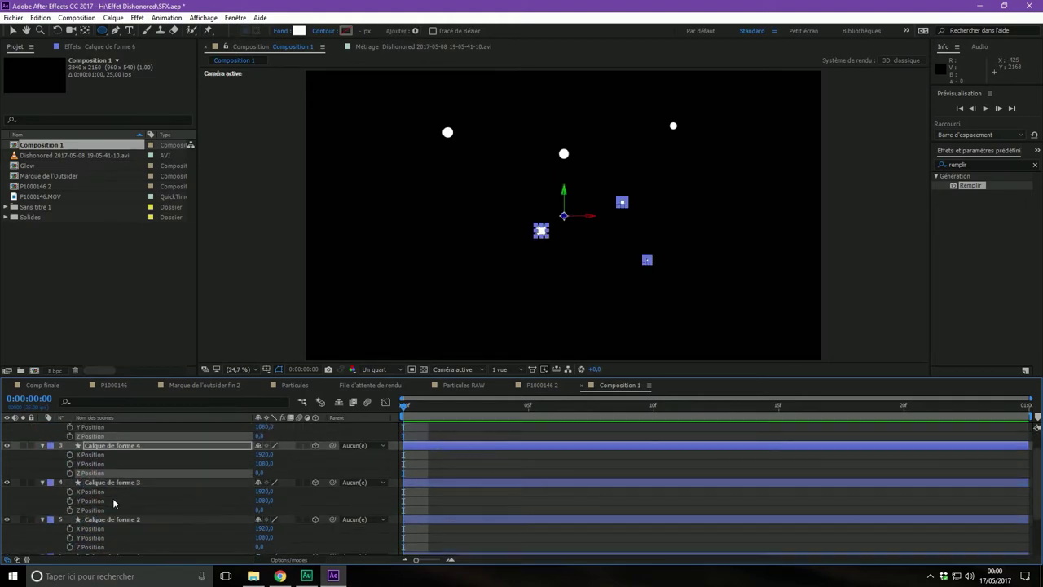
shift+click(91, 509)
shift+click(93, 547)
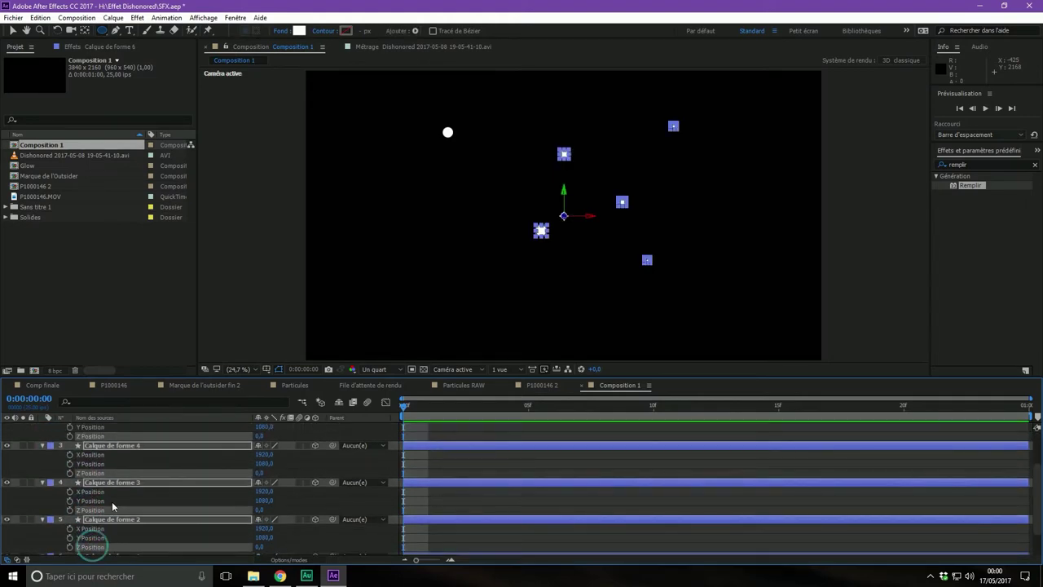
scroll(111, 501, down, 2)
shift+click(86, 549)
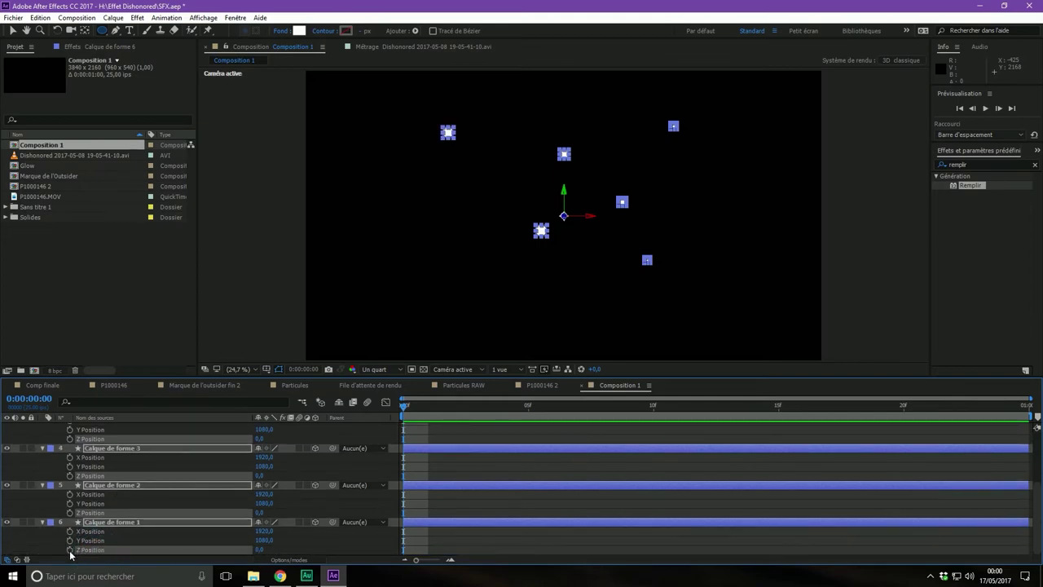
click(69, 550)
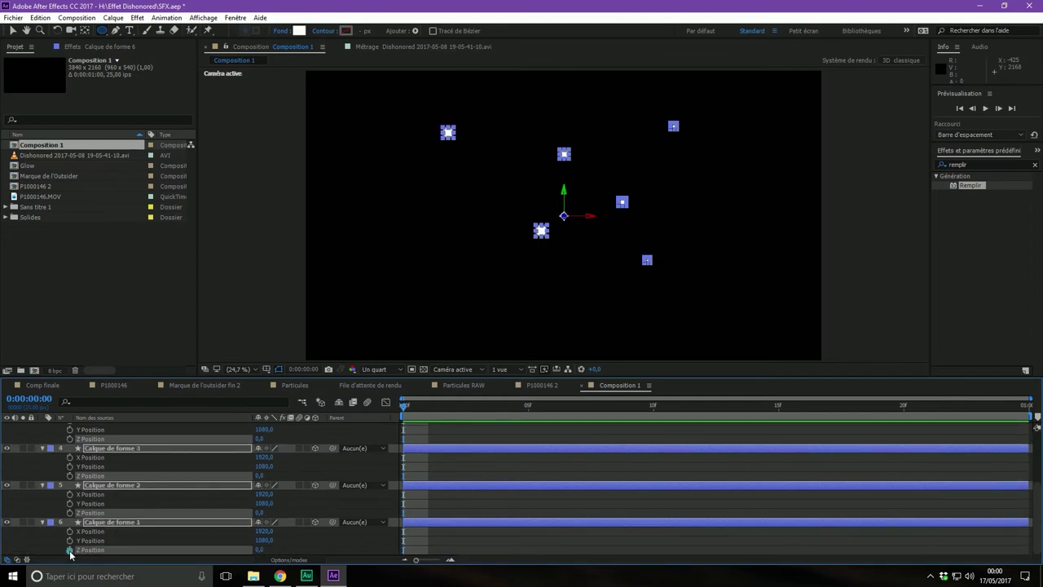
Step: Select all dot layers and show only their keyframed Z Position
click(333, 539)
click(131, 521)
scroll(130, 489, up, 3)
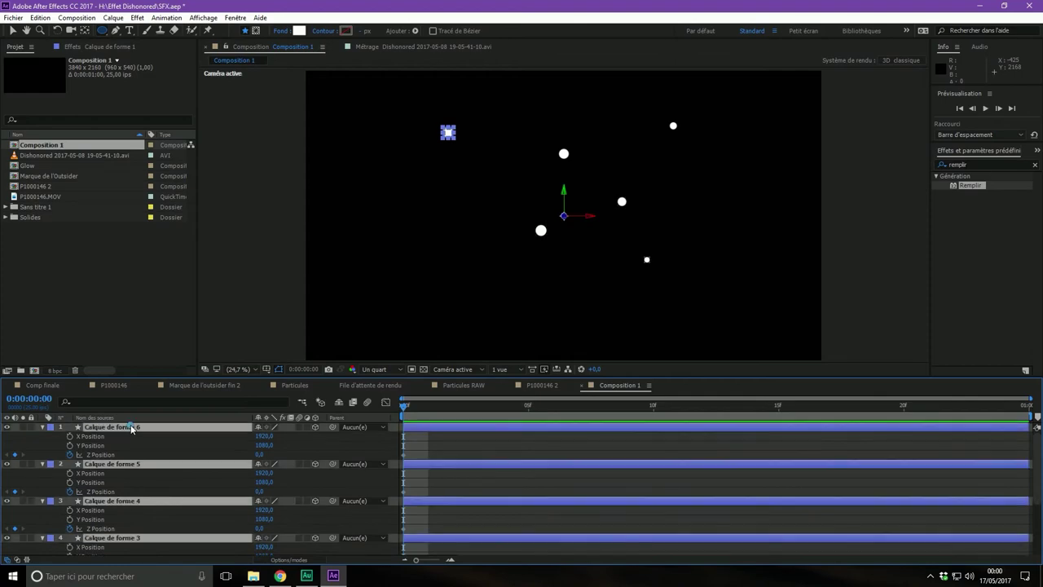
shift+click(131, 427)
key(u)
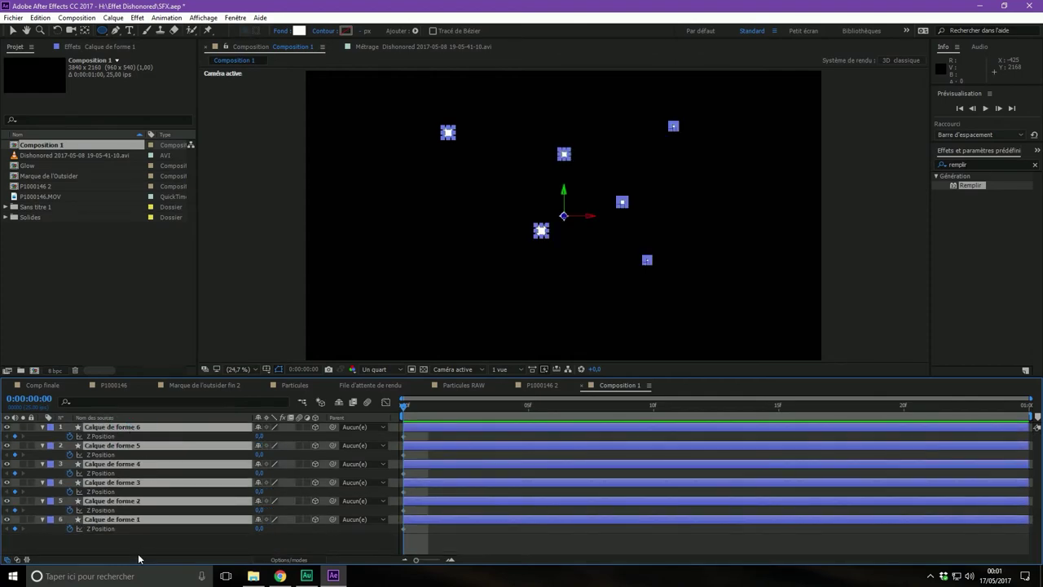
Step: At frame 15, push the top three dots back in depth, the first to 9430
click(203, 541)
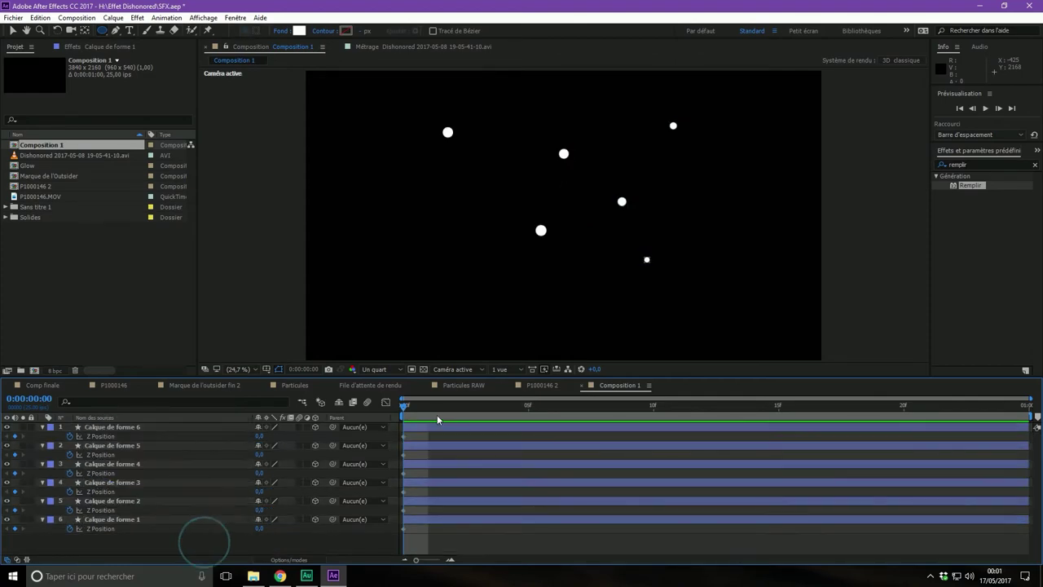
mouse_move(405, 405)
mouse_down()
mouse_move(1017, 411)
mouse_move(778, 410)
mouse_up()
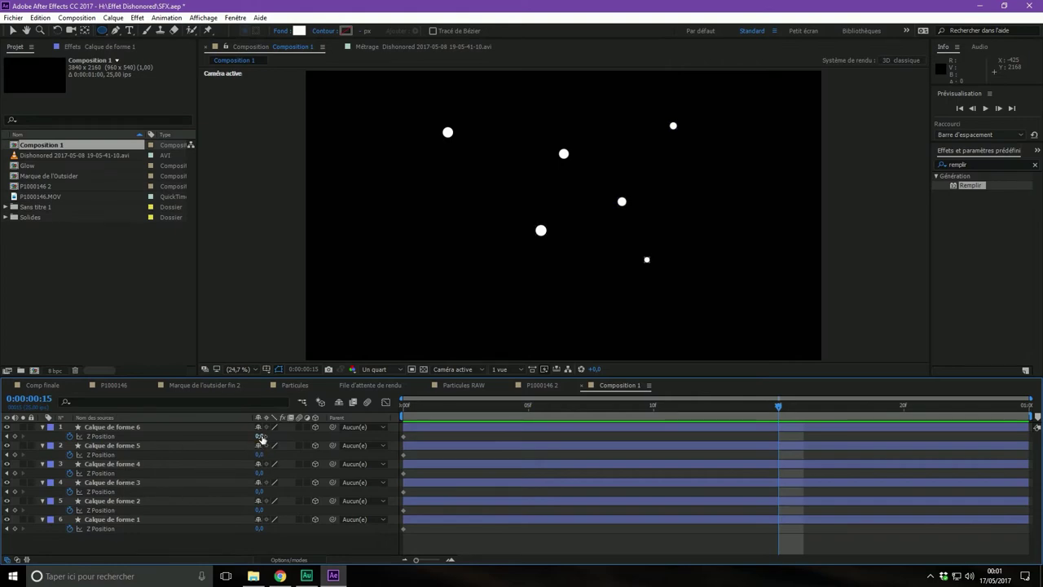
mouse_move(259, 436)
mouse_down()
mouse_move(570, 499)
mouse_move(399, 462)
mouse_up()
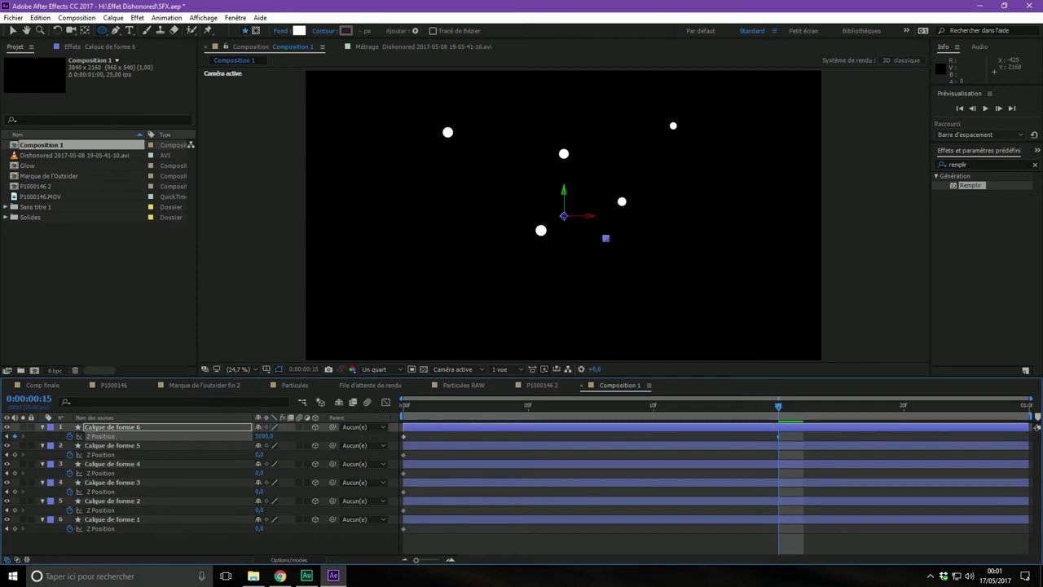
drag(263, 436, 894, 470)
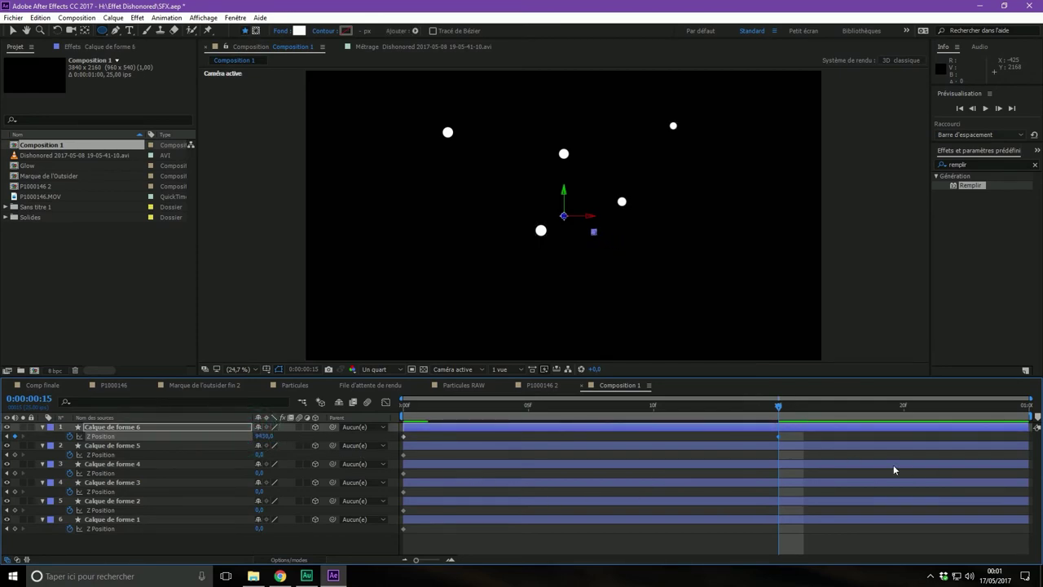
mouse_move(259, 455)
mouse_down()
mouse_move(203, 450)
mouse_move(641, 487)
mouse_up()
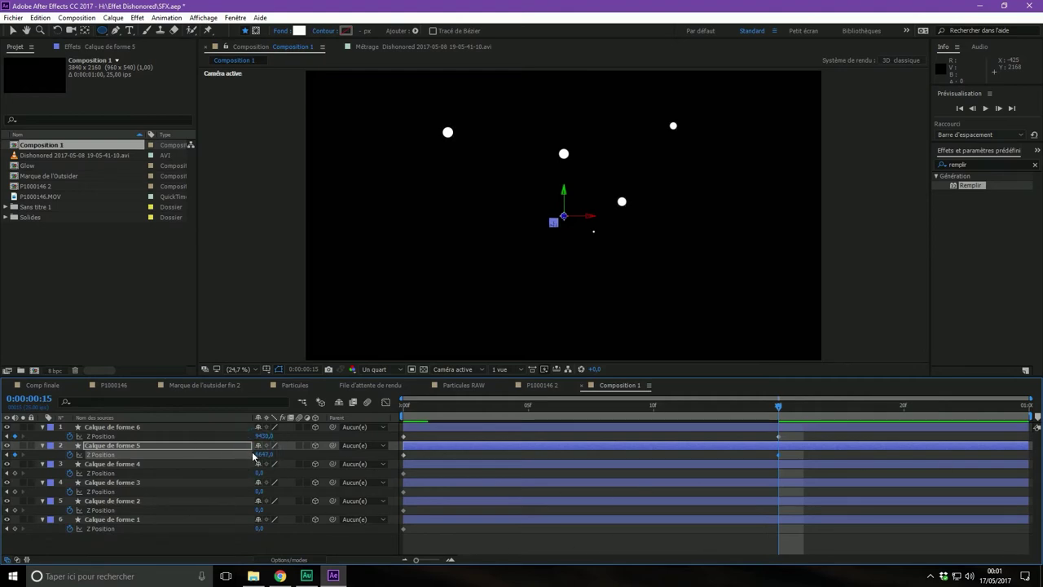
drag(257, 455, 695, 541)
drag(249, 446, 575, 567)
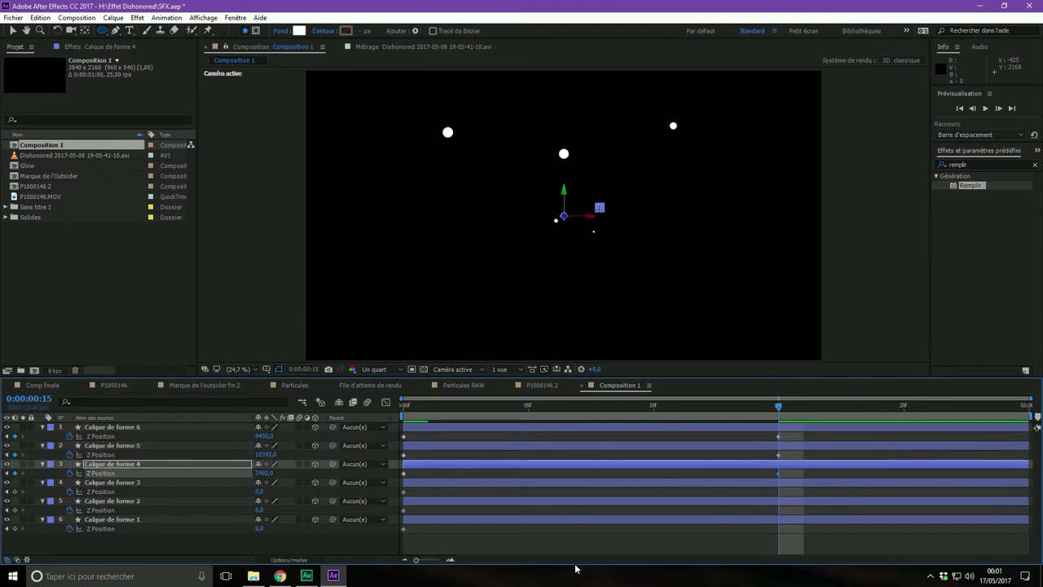
mouse_move(259, 472)
mouse_down()
mouse_move(323, 469)
mouse_move(246, 507)
mouse_move(259, 488)
mouse_move(322, 525)
mouse_up()
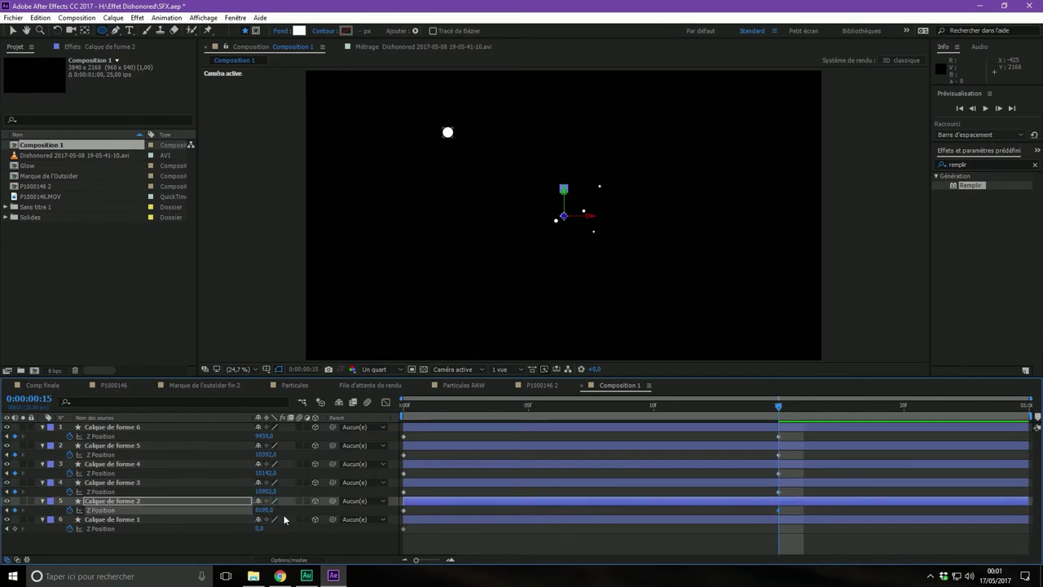
Step: Raise Calque de forme 2 and 1 Z Positions, the latter to 12874, then return to 0f
shift+click(403, 528)
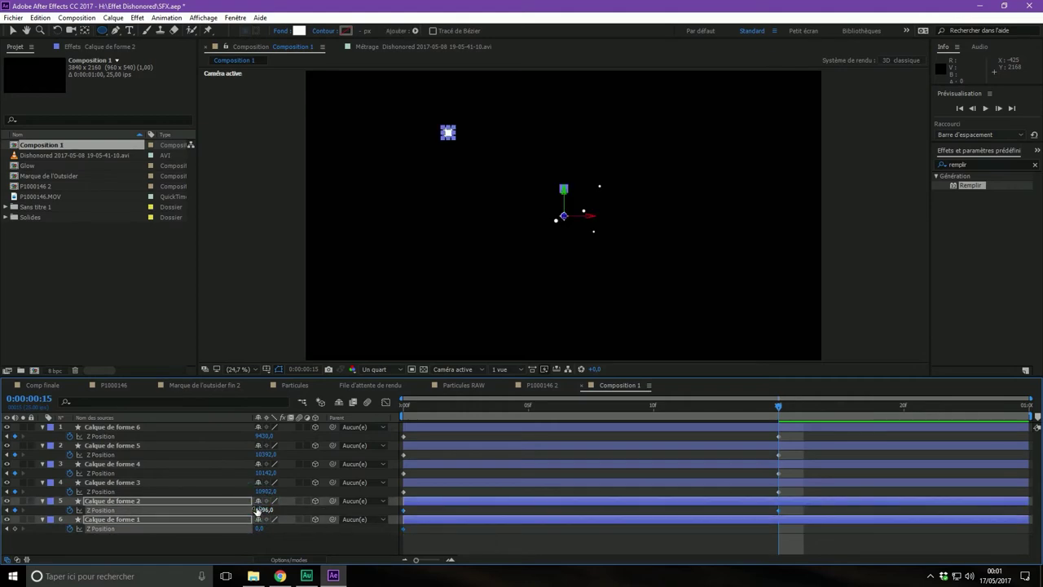
drag(258, 511, 991, 548)
click(298, 540)
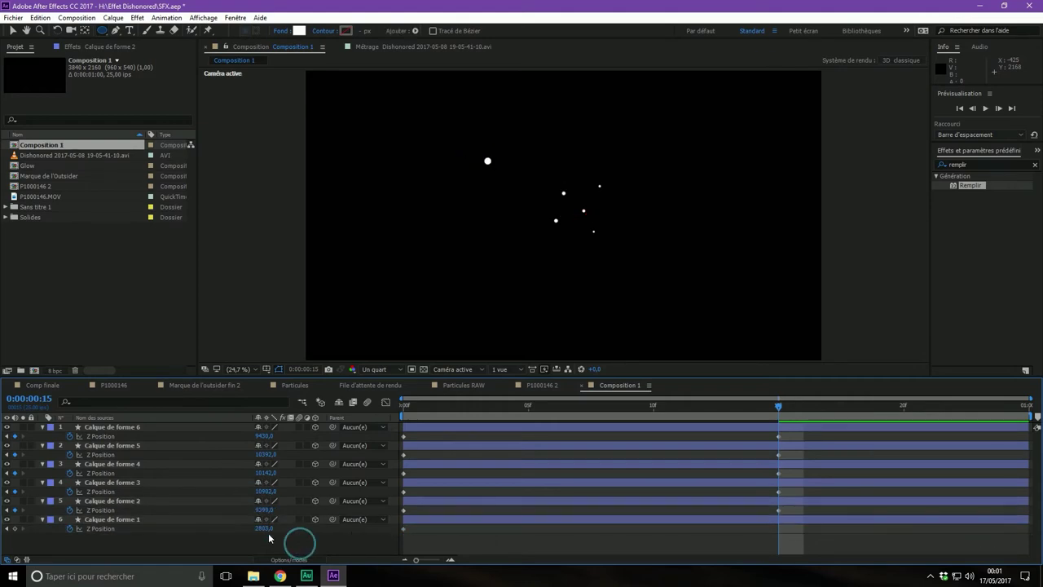
drag(259, 528, 419, 554)
drag(257, 528, 277, 528)
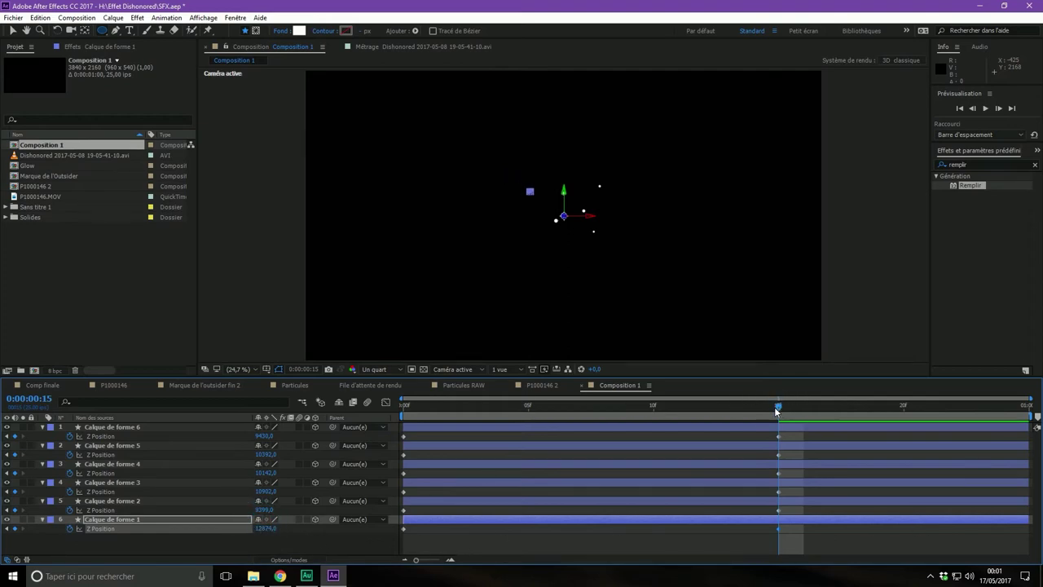
drag(776, 410, 404, 408)
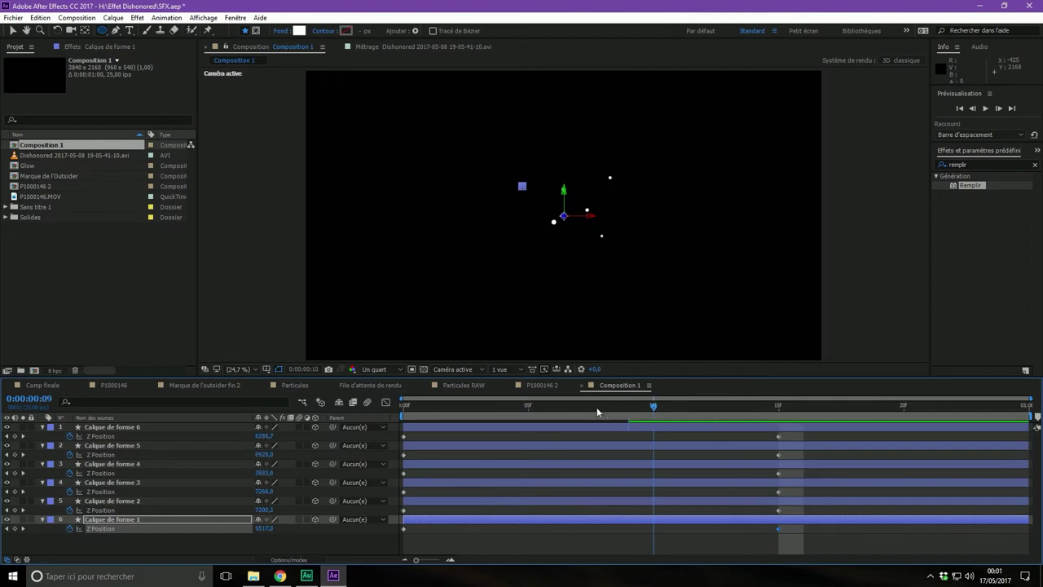
Step: At frame 0, set negative Z Positions: Calque de forme 1 −2881, 2 further back, 3 −355
click(225, 543)
drag(262, 528, 213, 541)
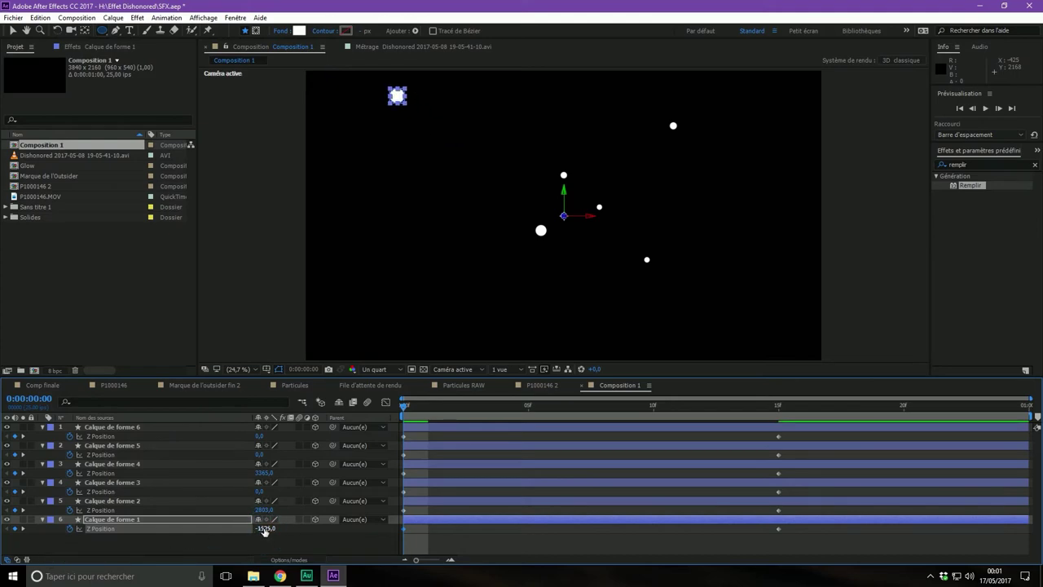
drag(262, 528, 176, 531)
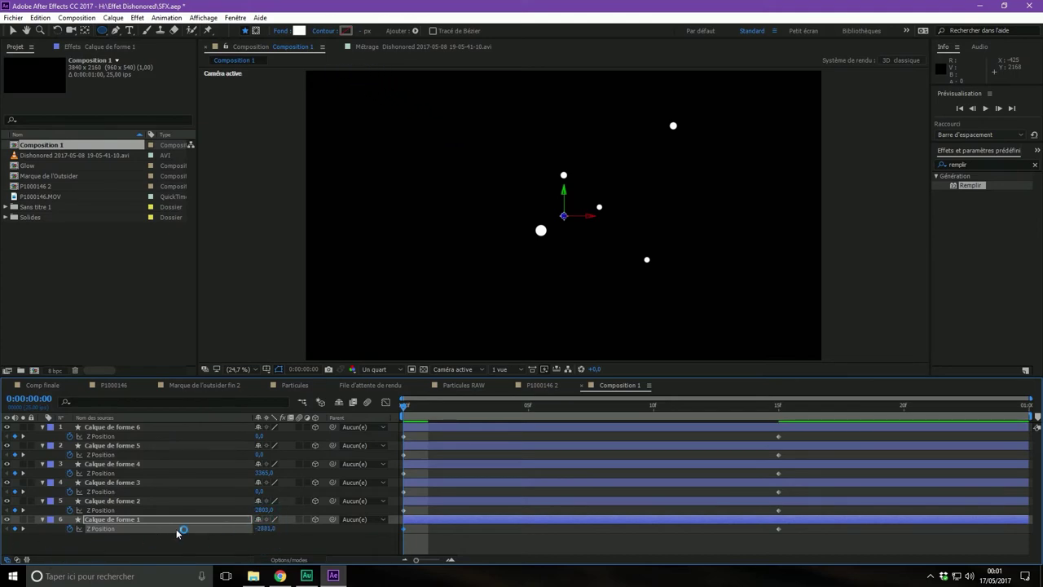
drag(264, 510, 167, 529)
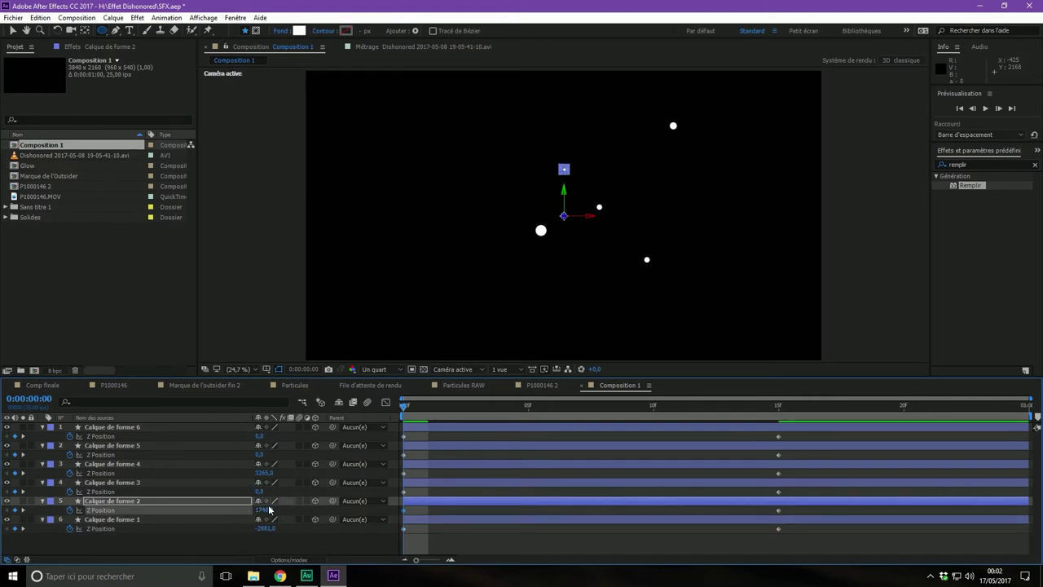
drag(269, 509, 122, 512)
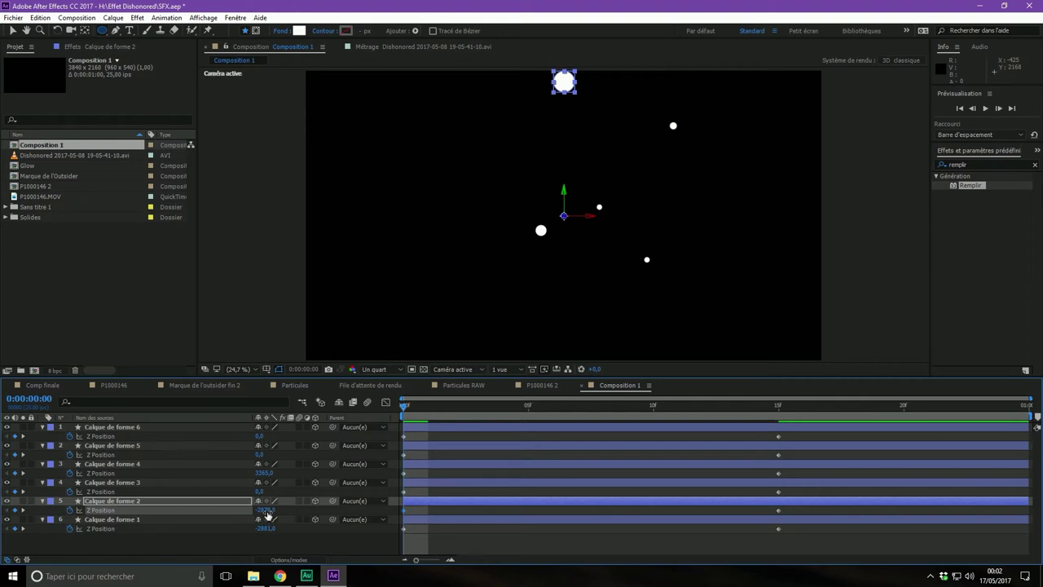
drag(267, 515, 143, 495)
drag(260, 491, 257, 489)
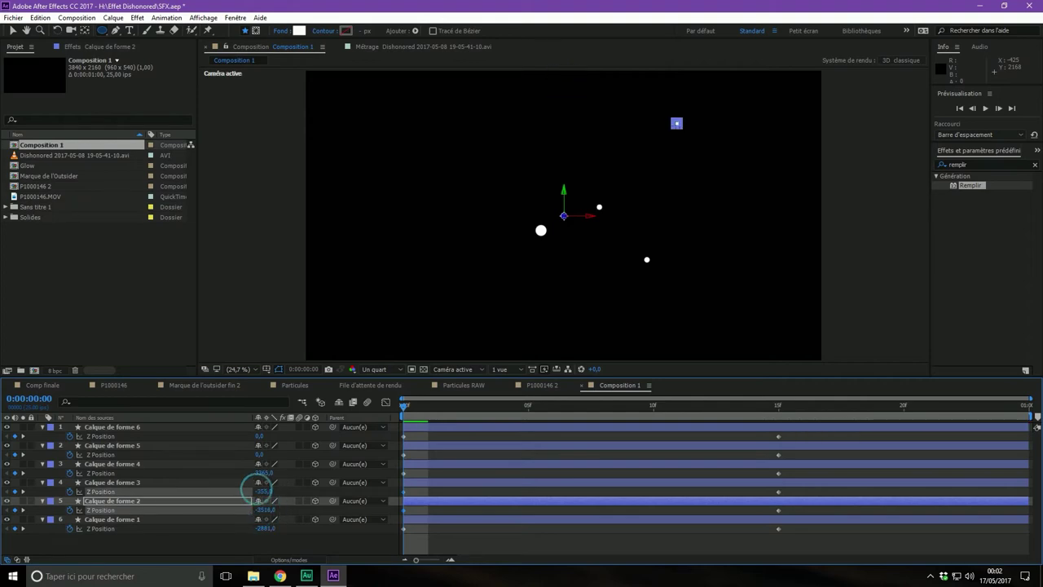
drag(604, 405, 453, 405)
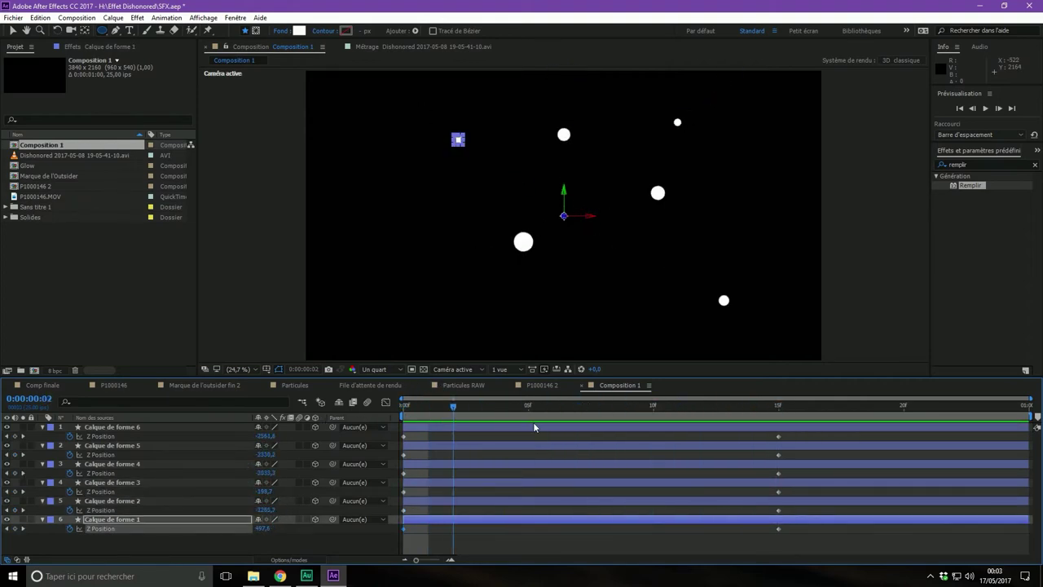
drag(533, 425, 528, 420)
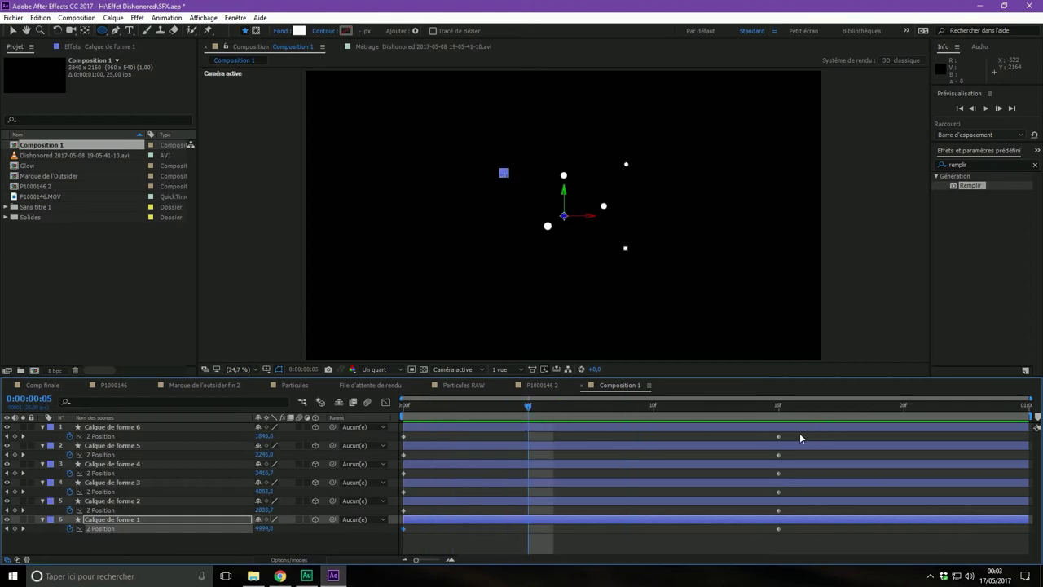
Step: Offset several layers' Z Position keyframes by a few frames and preview the staggered motion
drag(796, 453, 403, 554)
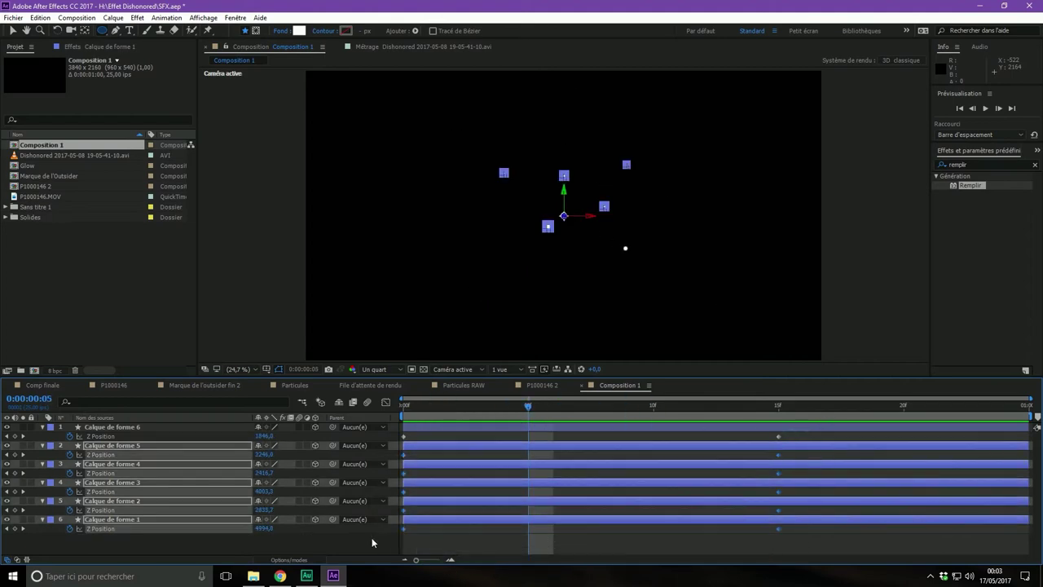
drag(407, 458, 503, 459)
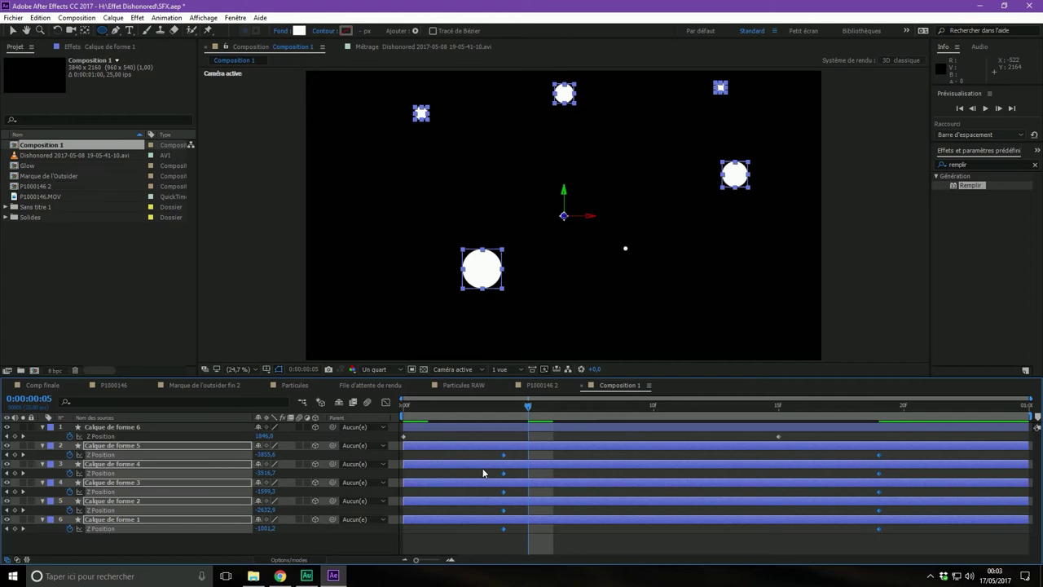
click(486, 464)
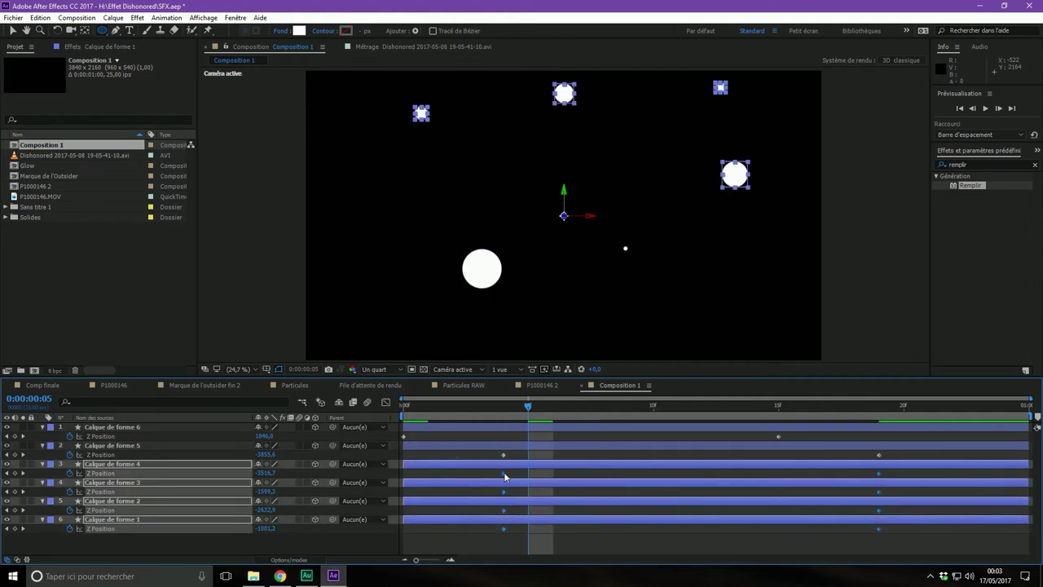
drag(503, 473, 454, 473)
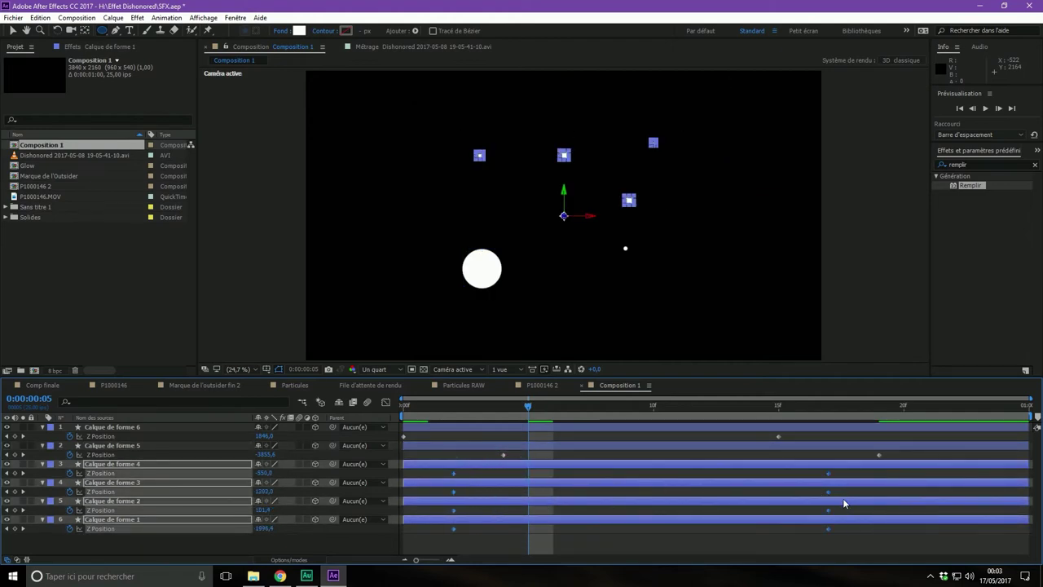
drag(844, 541, 423, 492)
mouse_move(830, 546)
mouse_down()
mouse_move(417, 500)
mouse_move(1027, 530)
mouse_up()
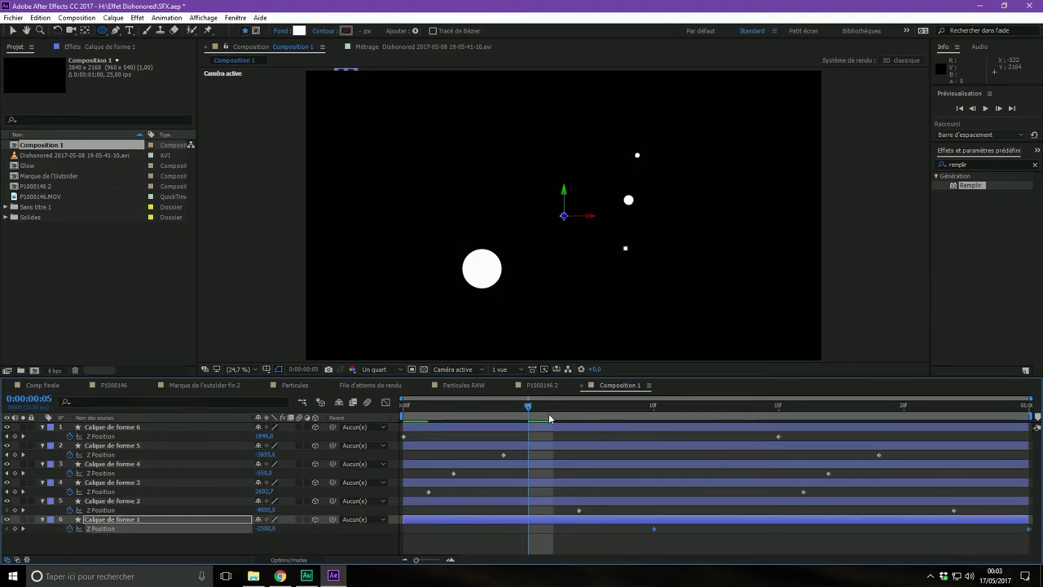
mouse_move(403, 405)
mouse_down()
mouse_move(852, 413)
mouse_move(503, 411)
mouse_up()
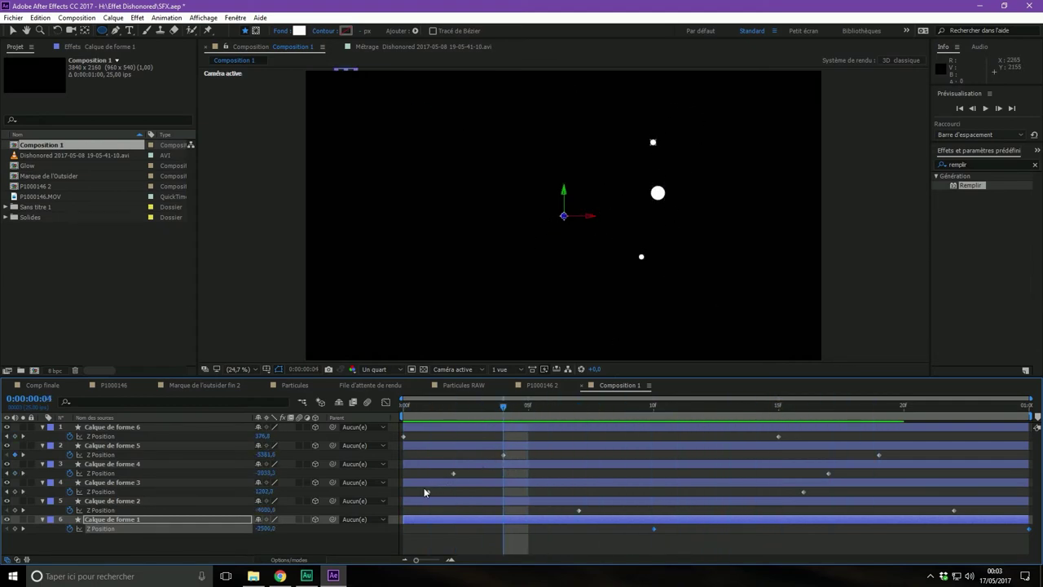
Step: Slide Calque de forme 3's keyframes later and Calque de forme 1's earlier
drag(417, 490, 856, 485)
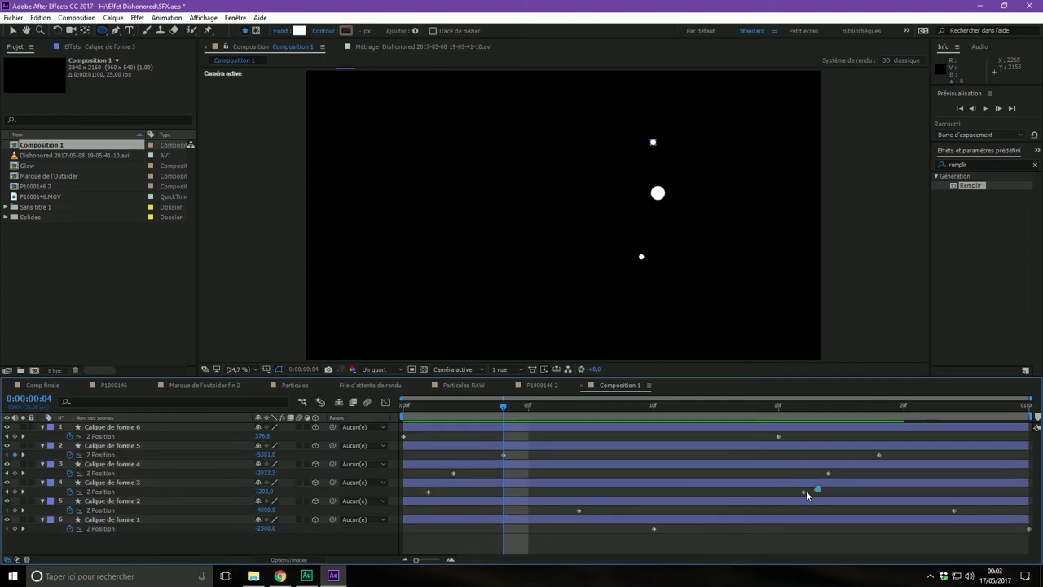
mouse_move(817, 490)
mouse_down()
mouse_move(386, 502)
mouse_move(649, 492)
mouse_up()
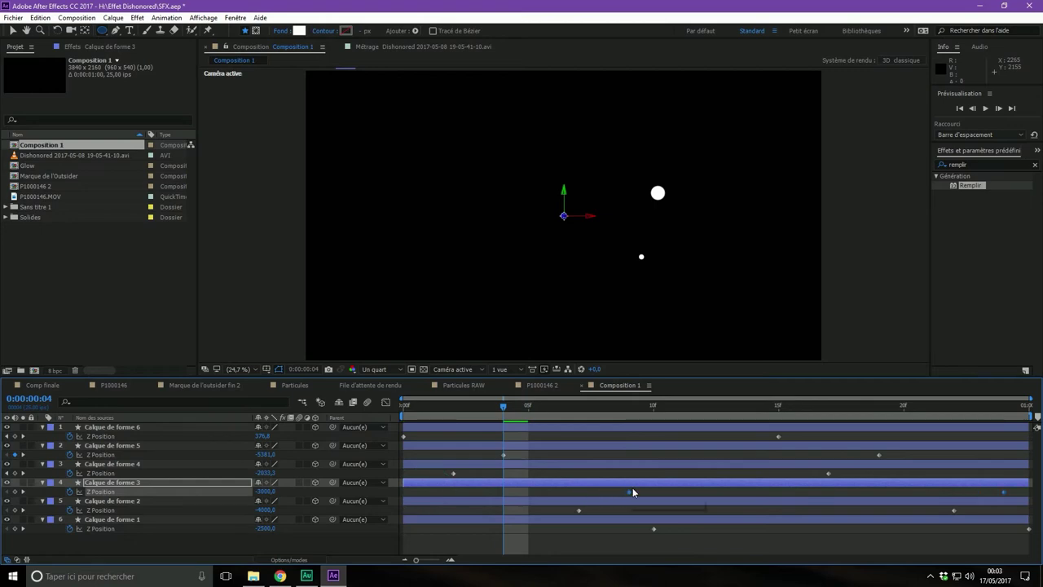
drag(617, 528, 1034, 535)
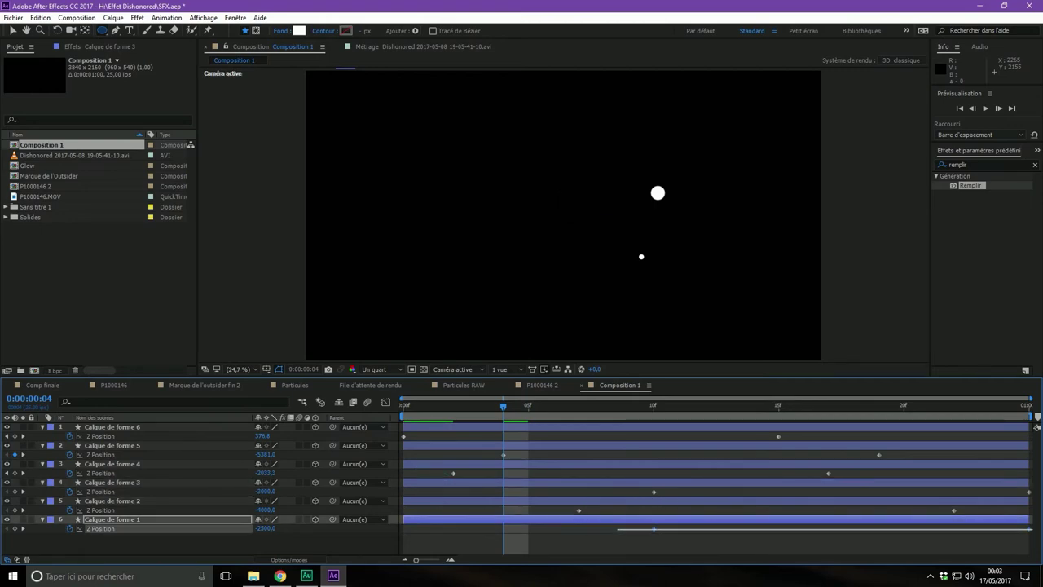
mouse_move(654, 528)
mouse_down()
mouse_move(445, 531)
mouse_move(492, 534)
mouse_up()
Step: Preview the animation, stop at frame 3, and drop the Remplir (Fill) effect onto a dot
key(space)
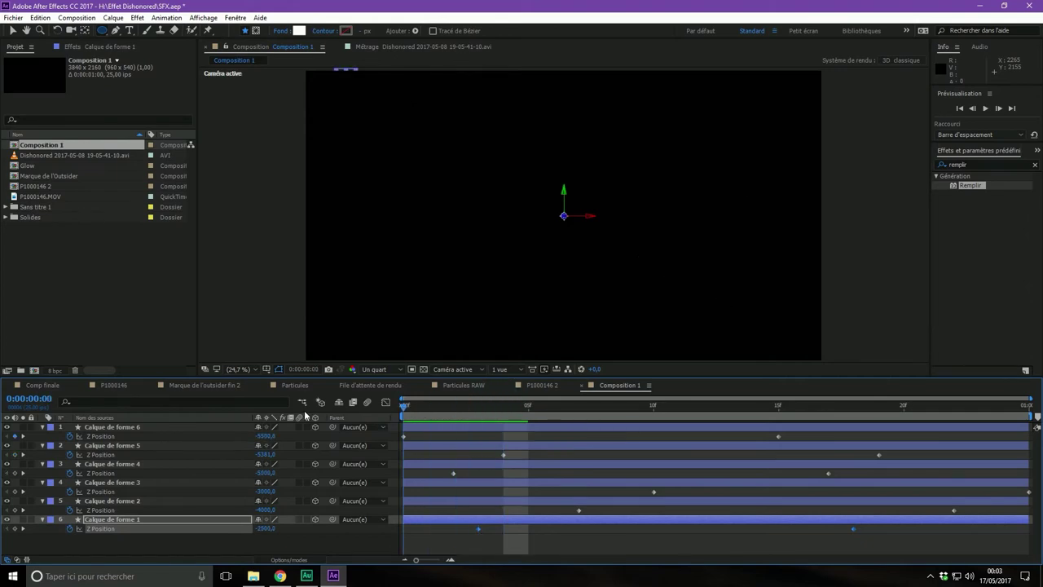
drag(407, 405, 607, 405)
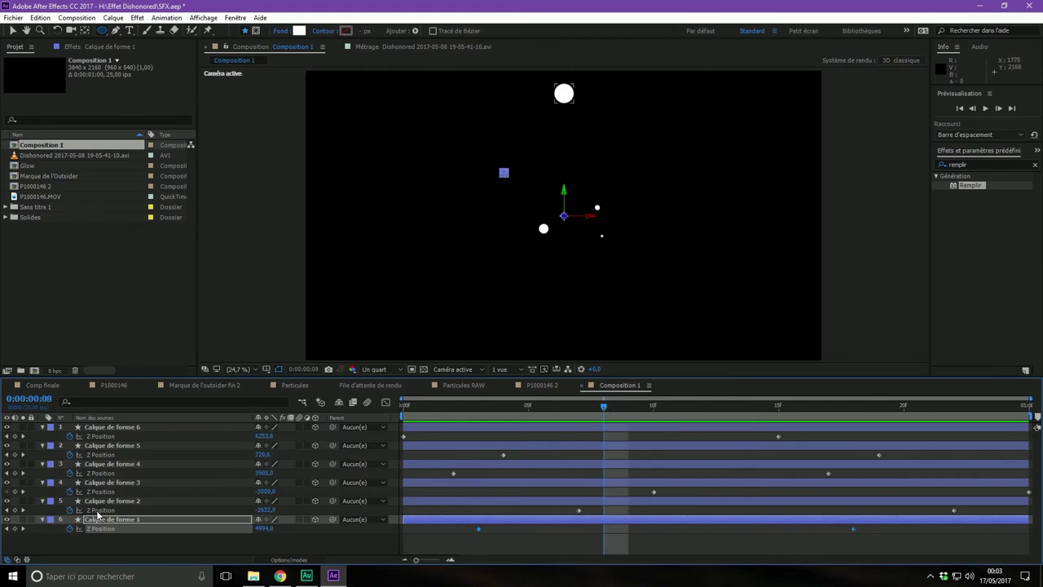
drag(969, 185, 853, 158)
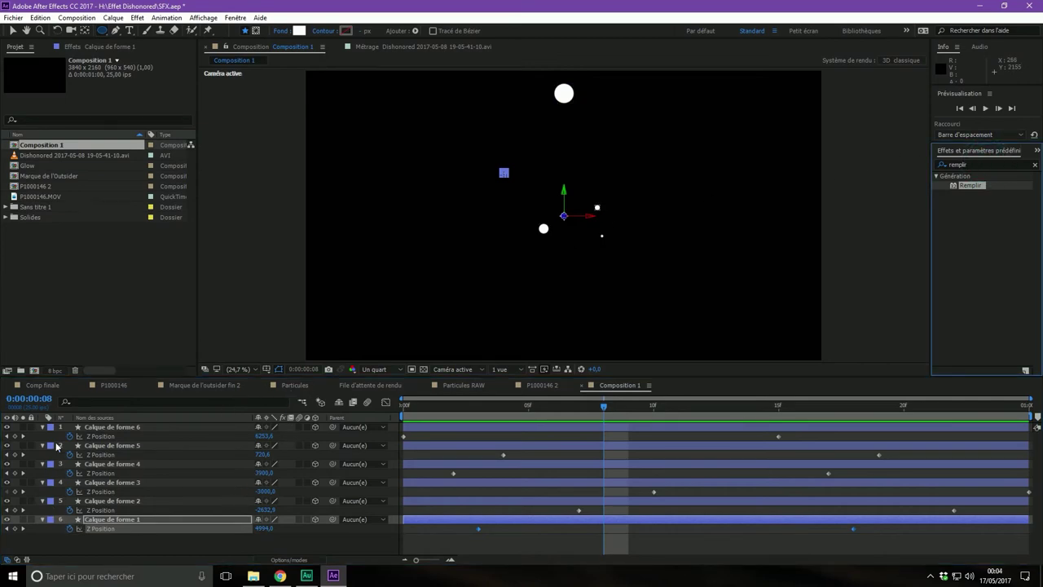
Step: Collapse all six shape layers to single rows, then deselect them
key(ctrl+a)
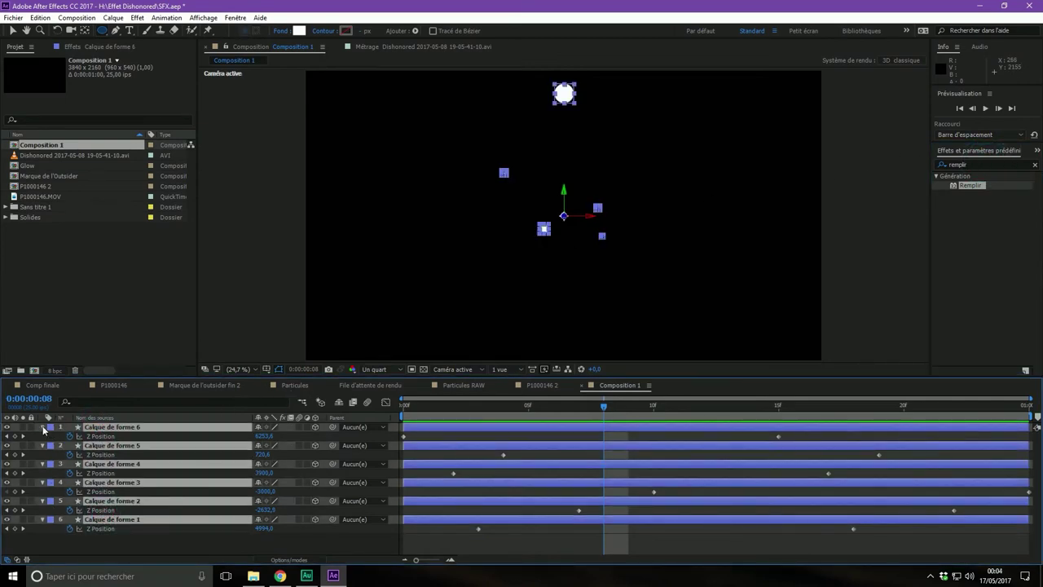
key(u)
click(111, 505)
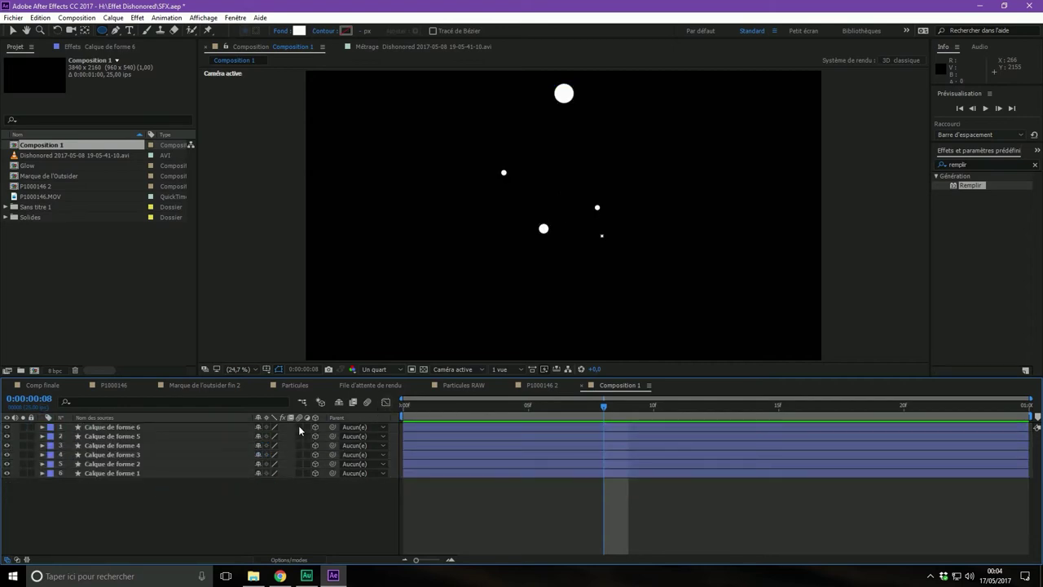
Step: Enable motion blur on all six shape layers and the composition, then open Composition Settings
click(276, 560)
click(276, 559)
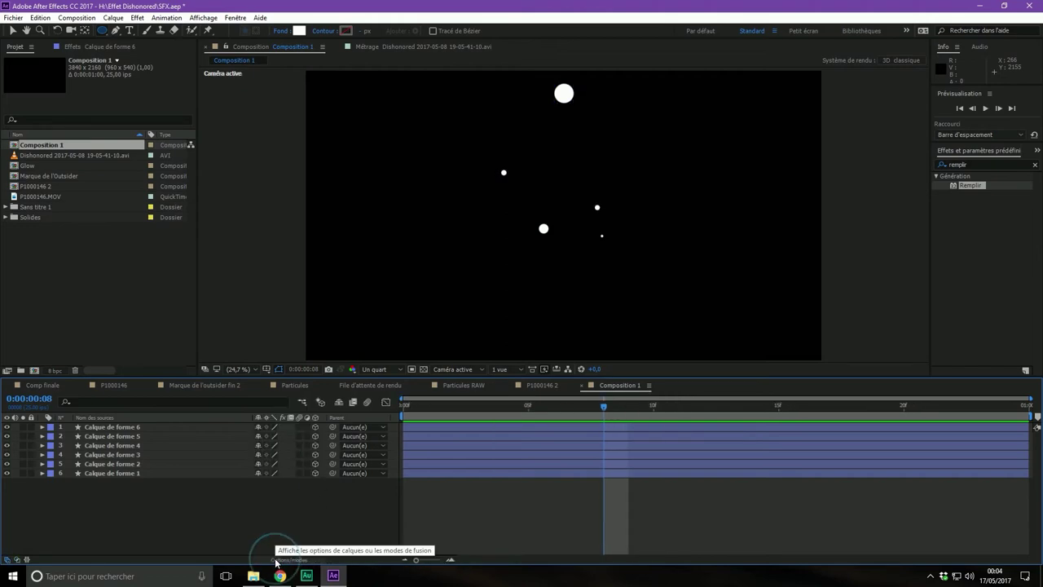
click(276, 559)
click(277, 558)
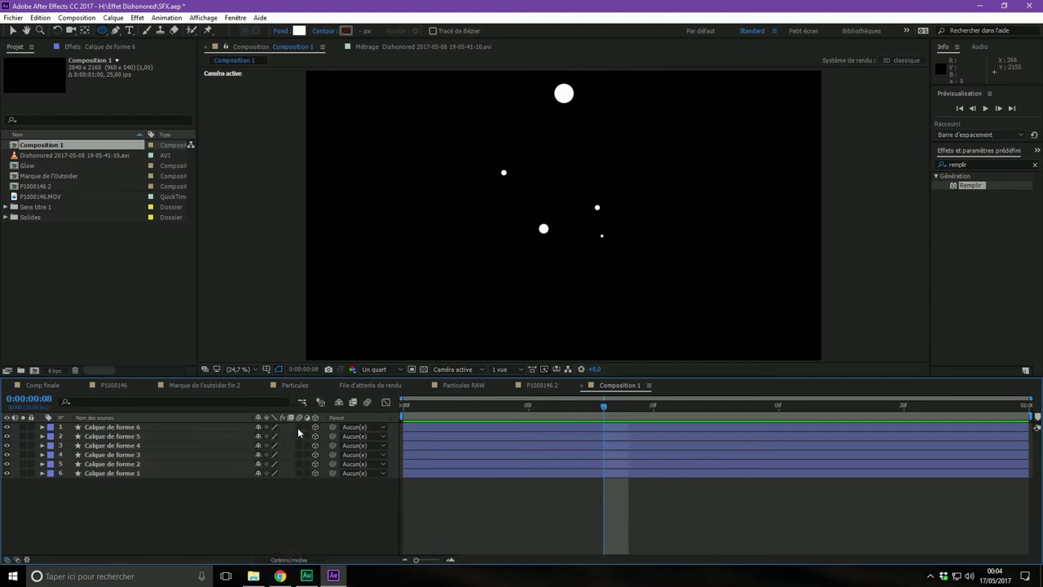
drag(298, 427, 298, 472)
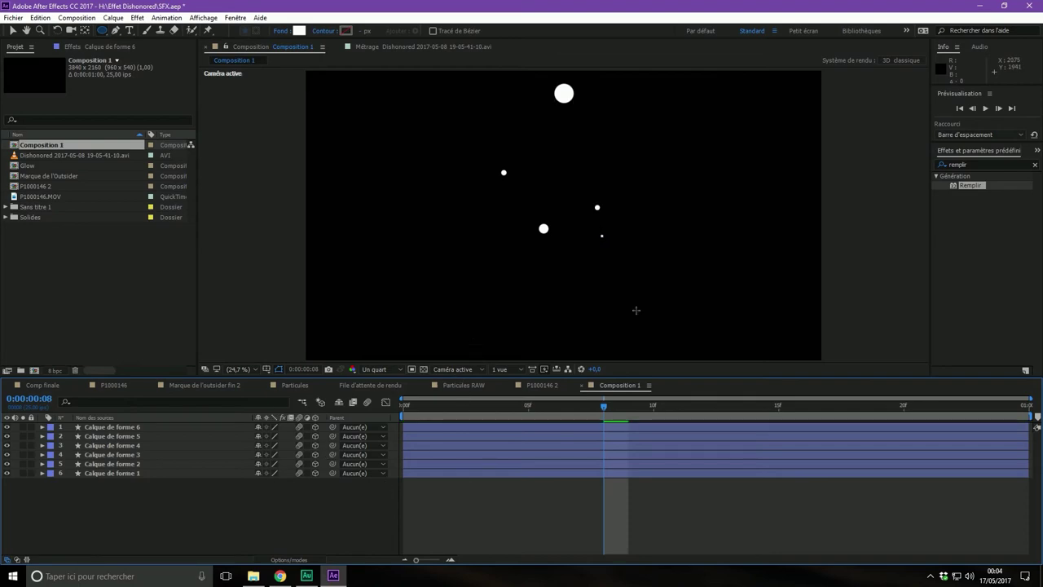
click(367, 403)
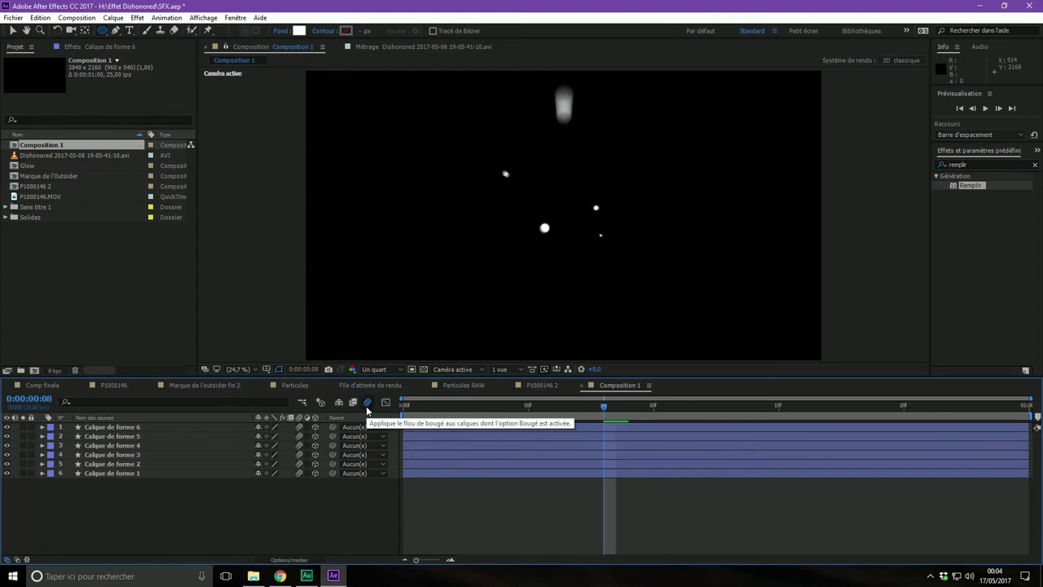
right_click(273, 230)
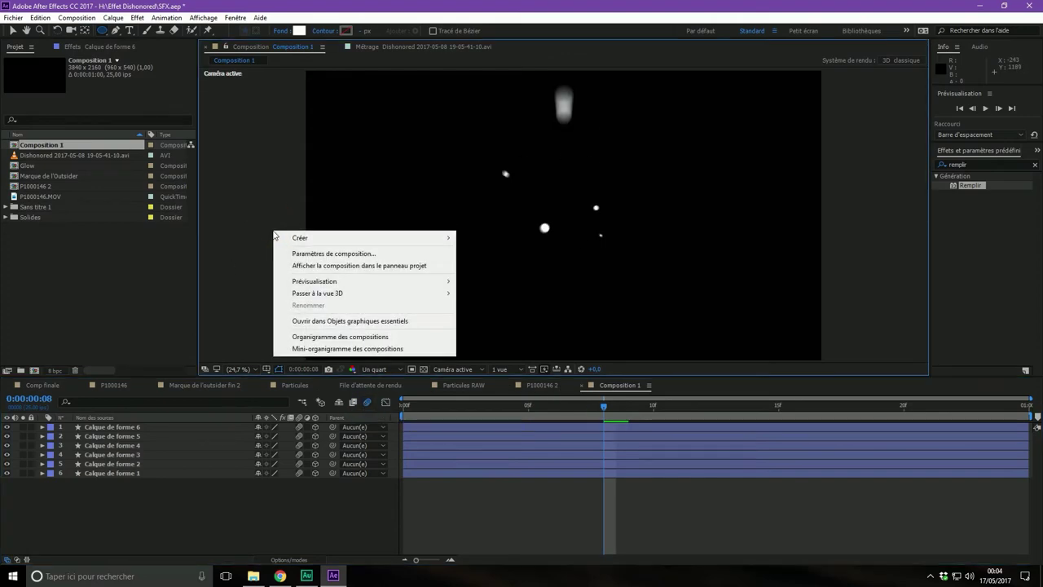
click(335, 256)
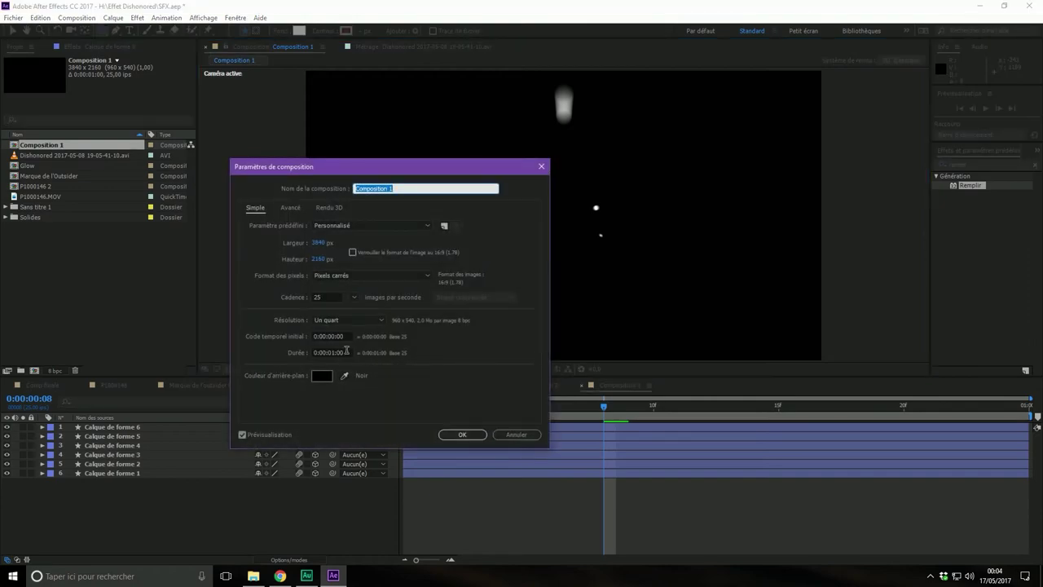
Step: Set Composition 1's motion blur samples per frame to 3 in the Advanced settings
click(287, 208)
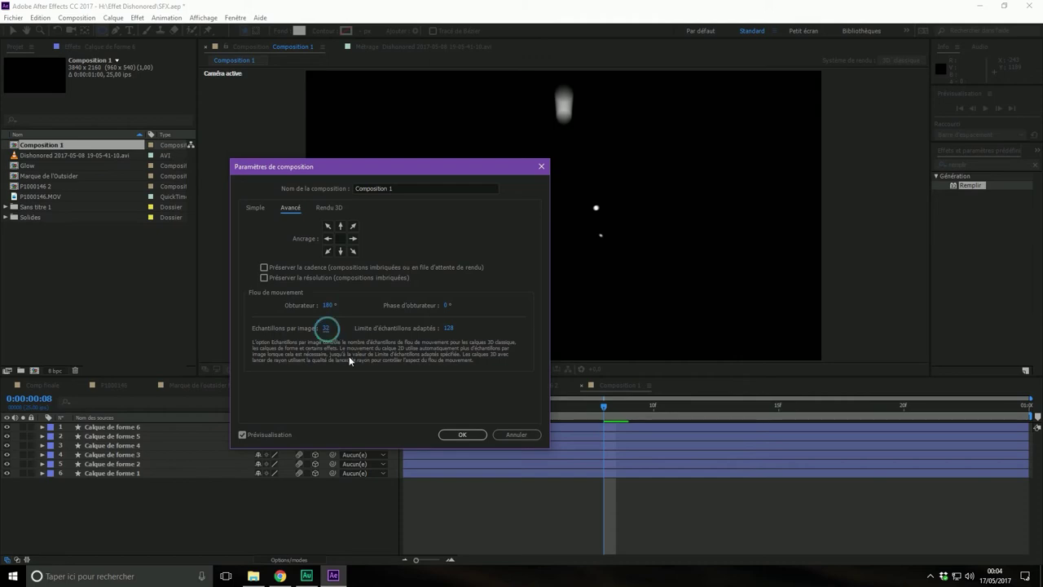
key(Return)
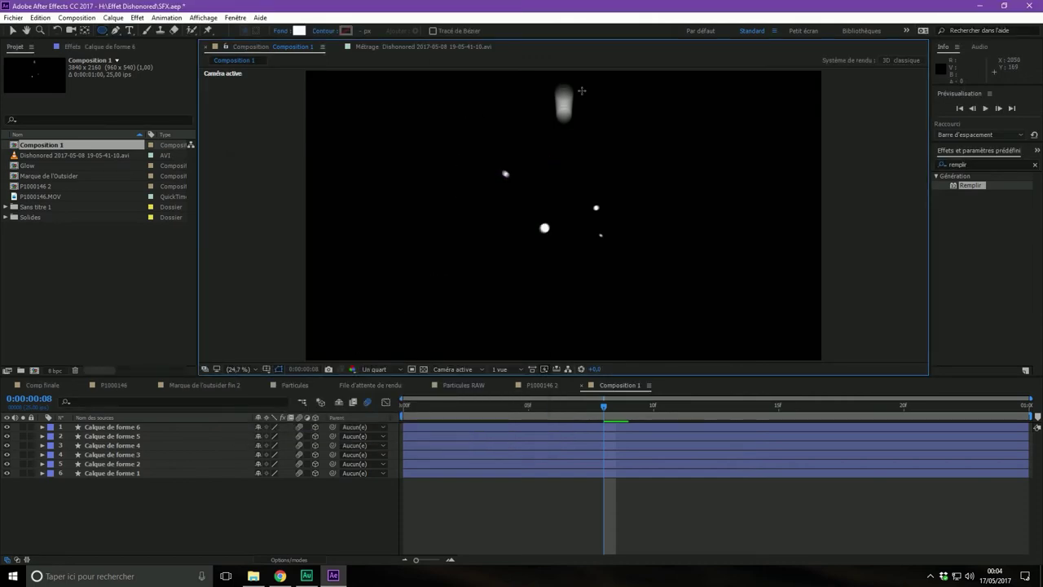
right_click(263, 222)
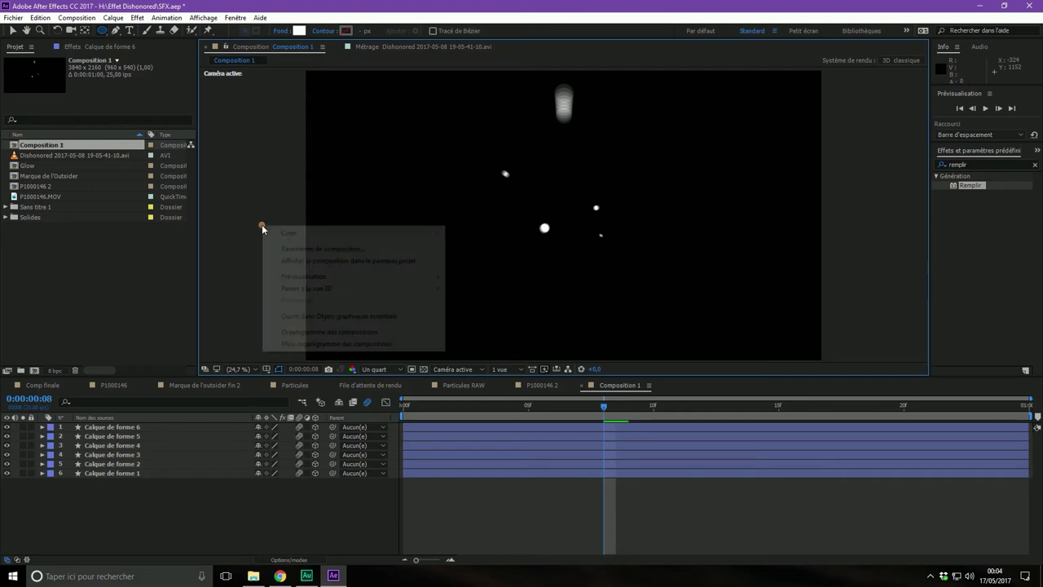
click(314, 246)
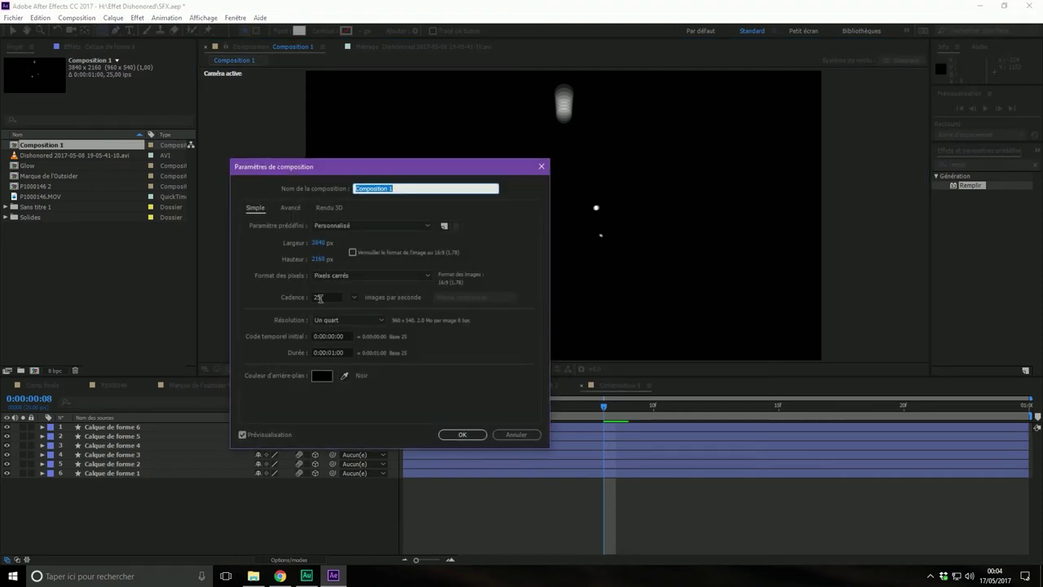
click(291, 208)
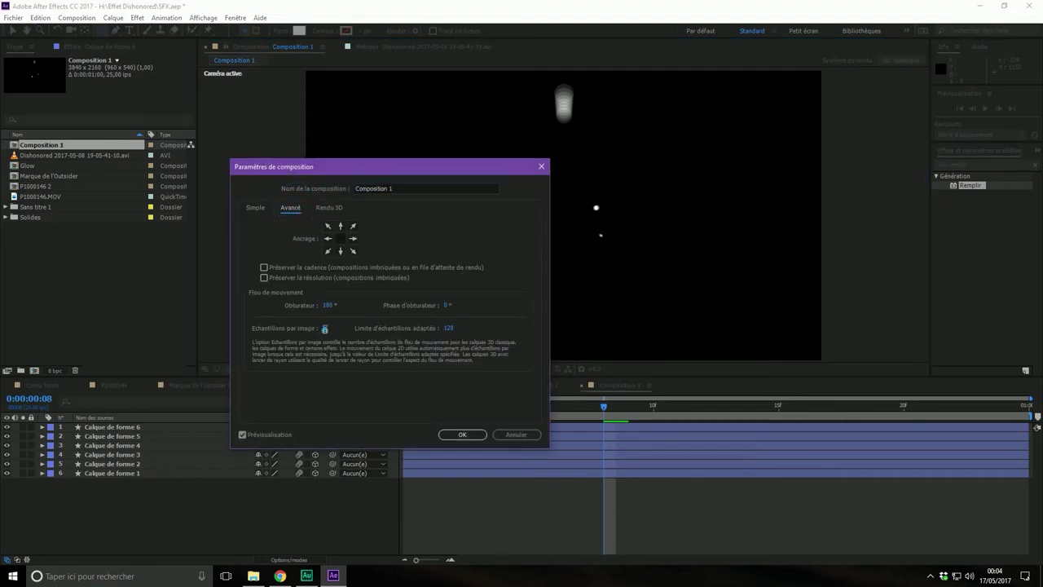
click(324, 328)
key(Return)
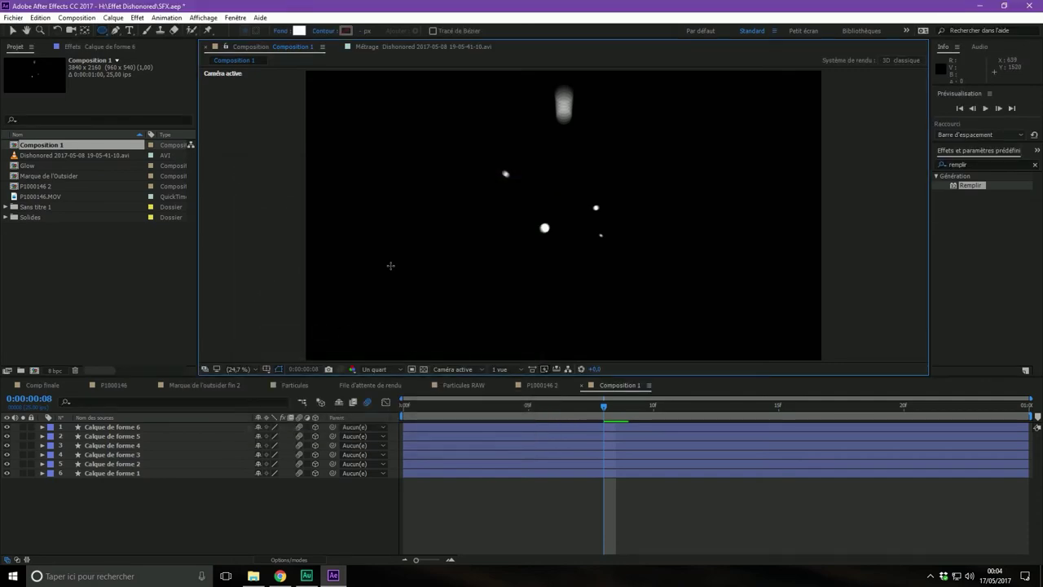
Step: Check the blur at full resolution, return the preview to quarter, and clear the Remplir search
scroll(570, 78, up, 4)
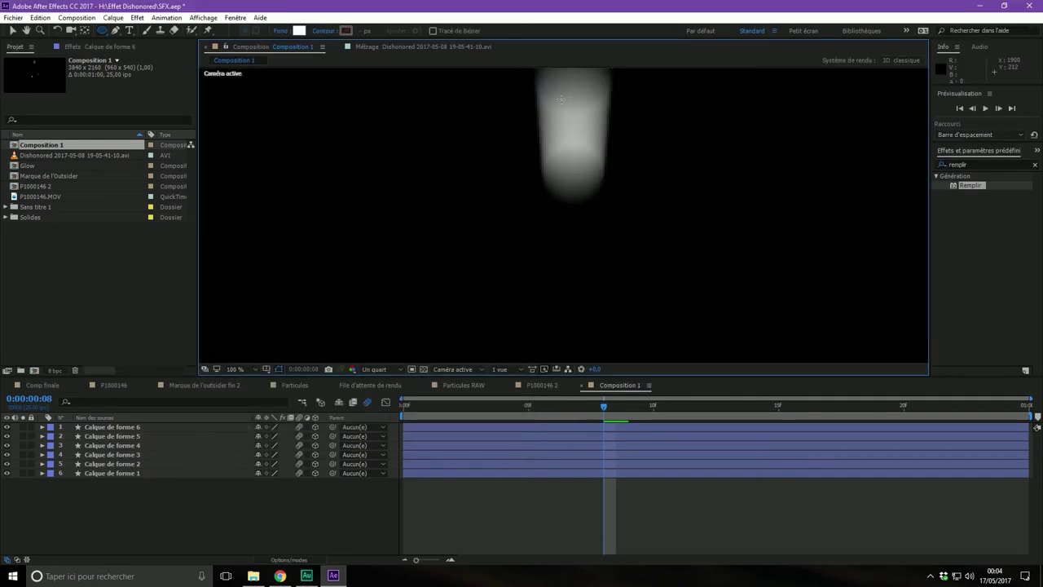
scroll(561, 99, down, 2)
click(373, 369)
click(384, 396)
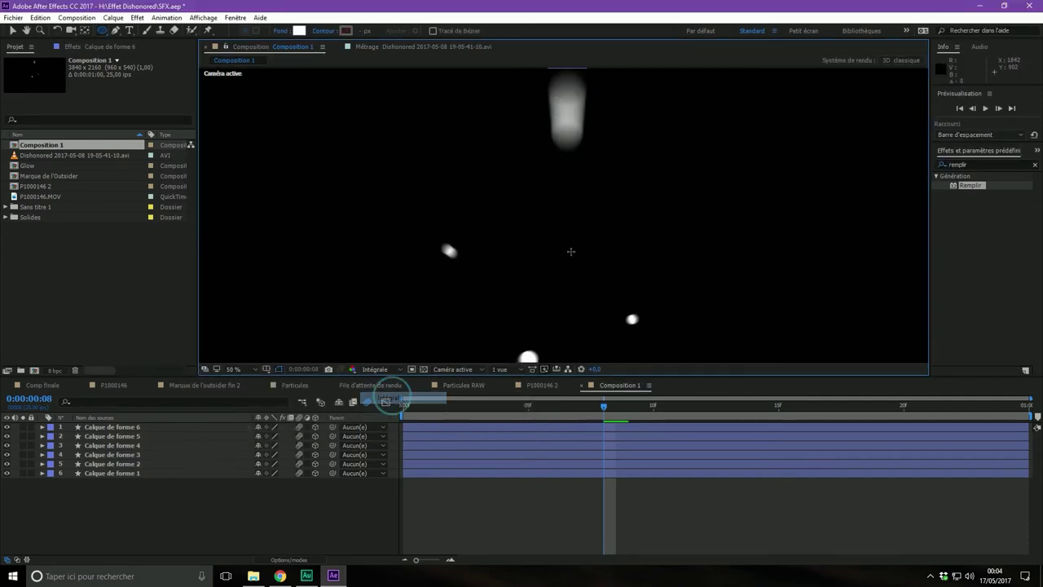
scroll(570, 78, up, 2)
scroll(556, 112, up, 2)
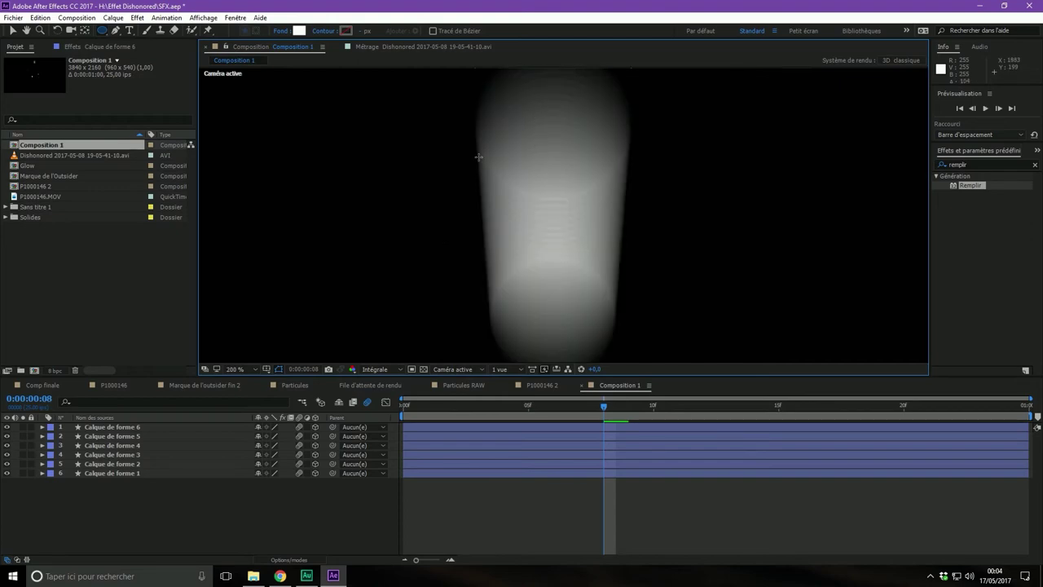
scroll(539, 114, down, 2)
scroll(538, 122, down, 2)
scroll(537, 146, down, 4)
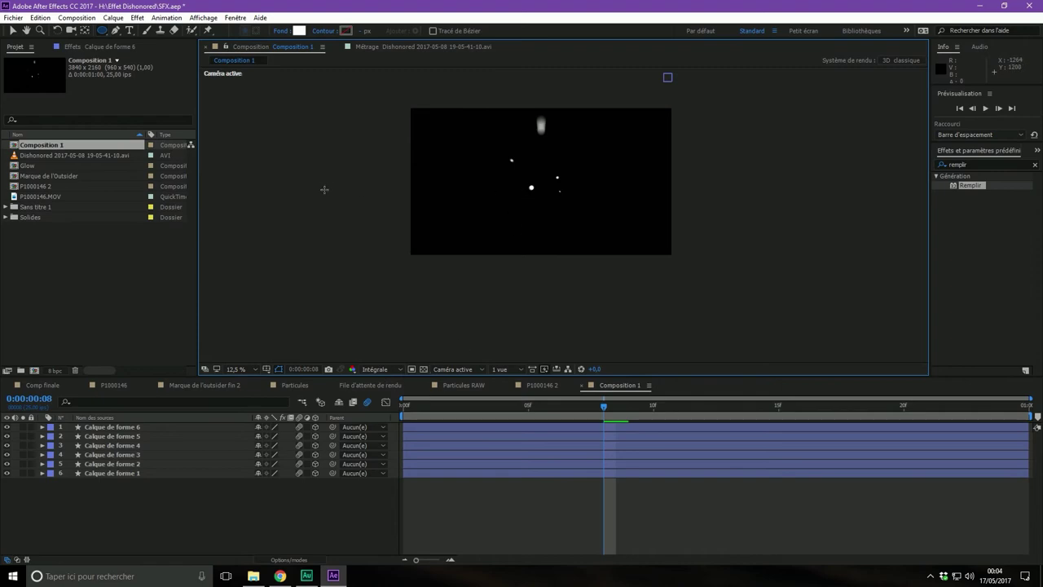
key(shift+slash)
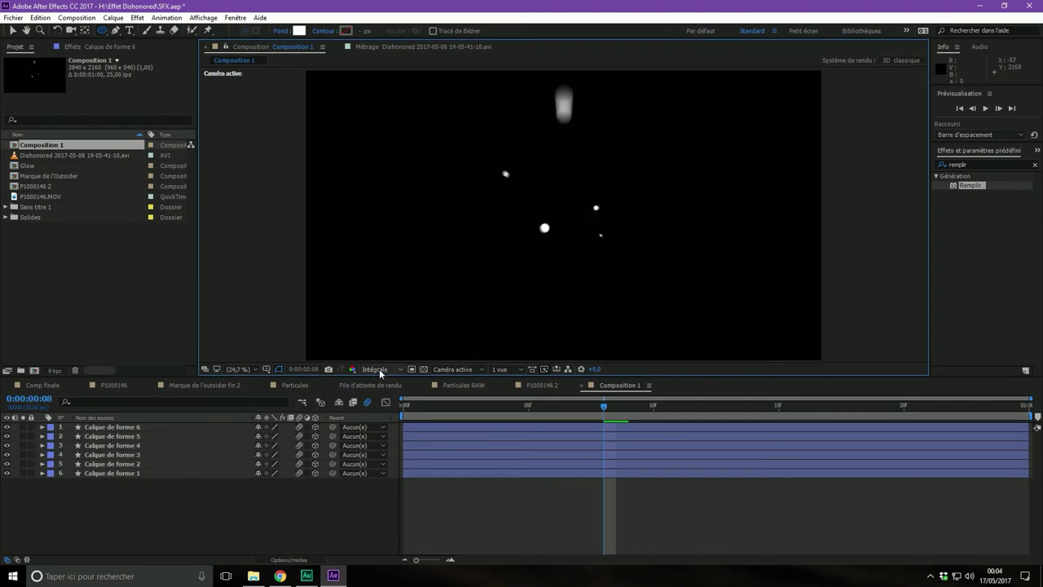
click(374, 369)
click(385, 433)
click(1035, 164)
Step: Search the Effects & Presets panel for 'flou radi'
click(1011, 163)
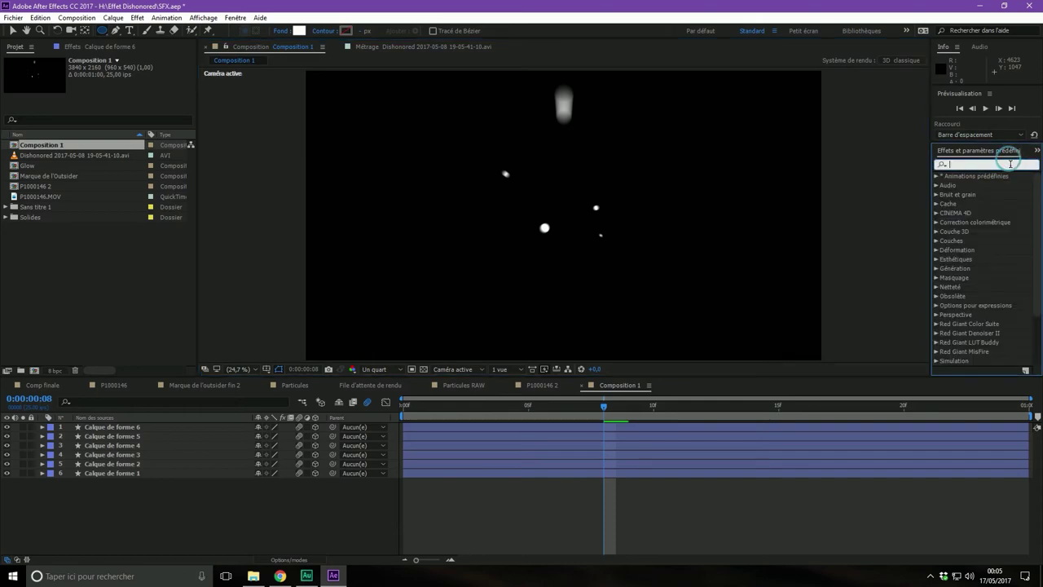
text(flou radi)
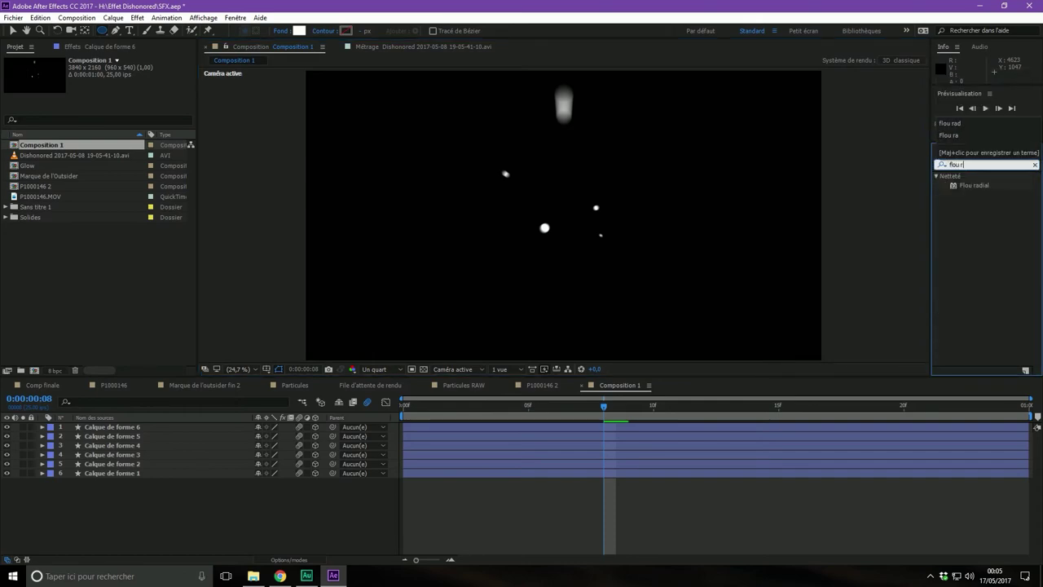
mouse_move(975, 185)
mouse_down()
mouse_move(203, 470)
mouse_move(983, 190)
mouse_up()
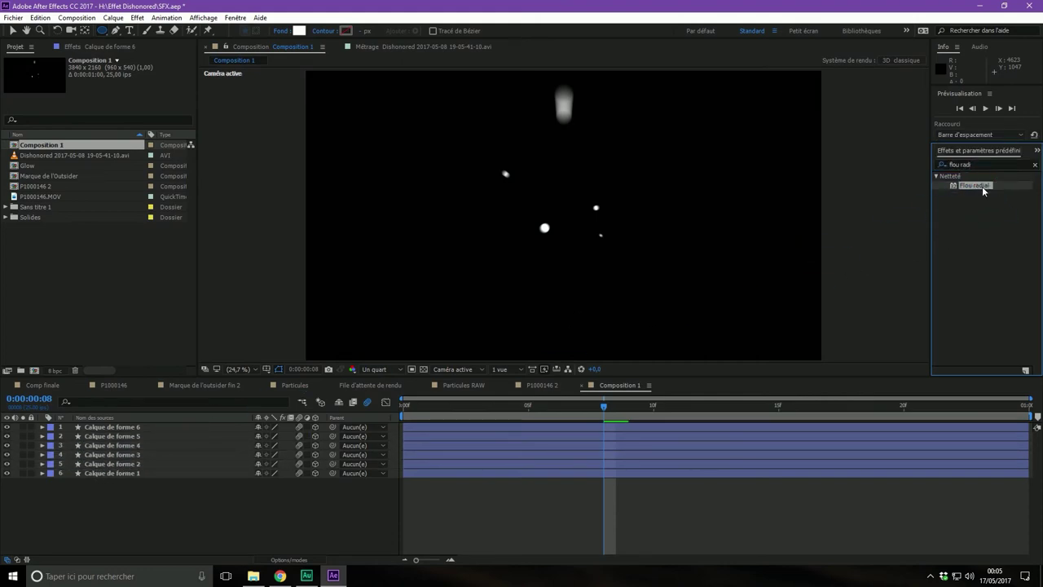
Step: Create adjustment layer Calque d'effets 7 and apply Flou radial to it
right_click(190, 510)
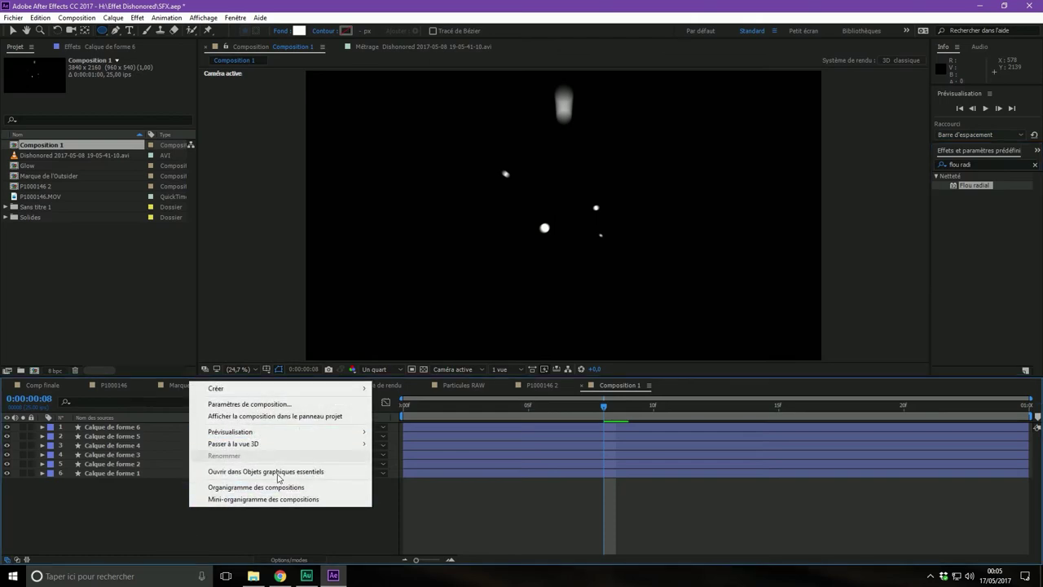
mouse_move(263, 389)
click(424, 476)
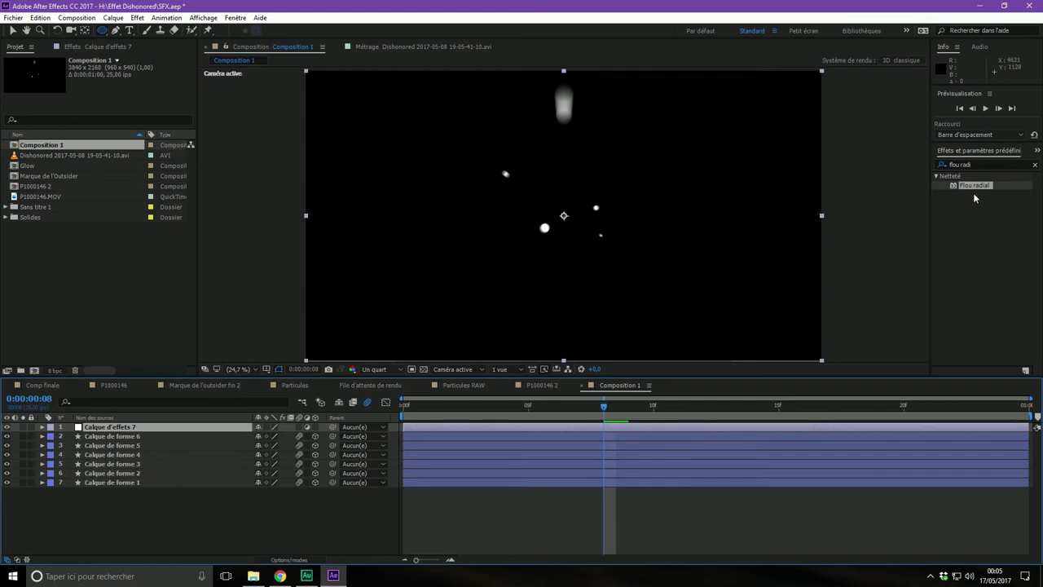
drag(975, 186, 110, 430)
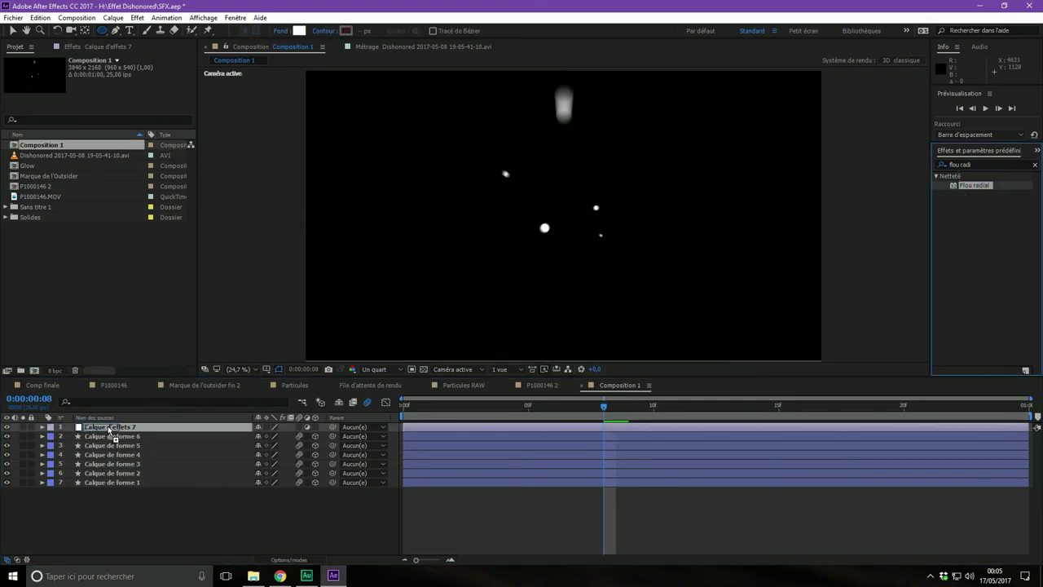
key(v)
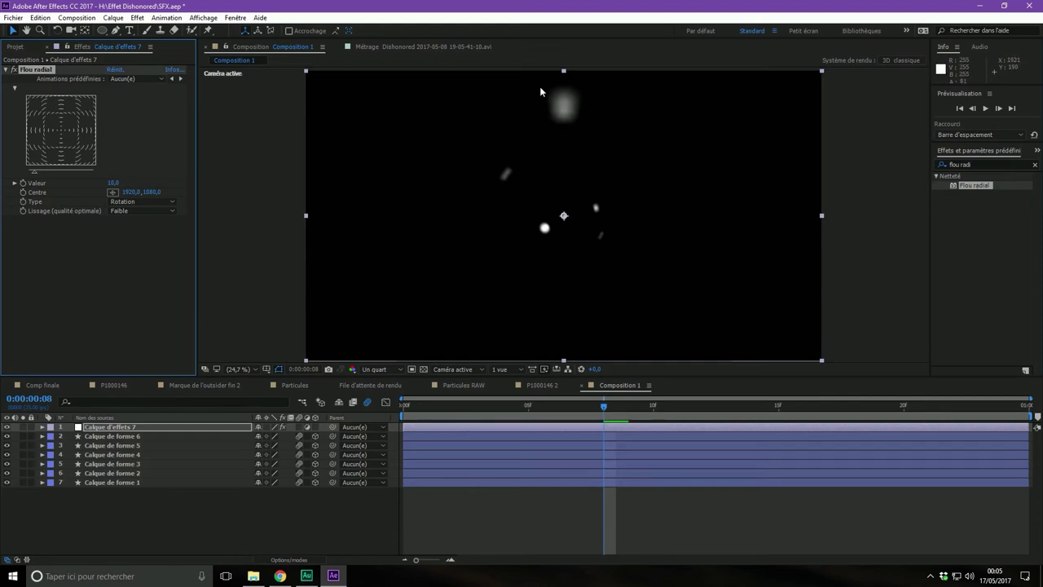
Step: Set the Flou radial type to Zoom with an amount of 100
click(128, 201)
click(136, 223)
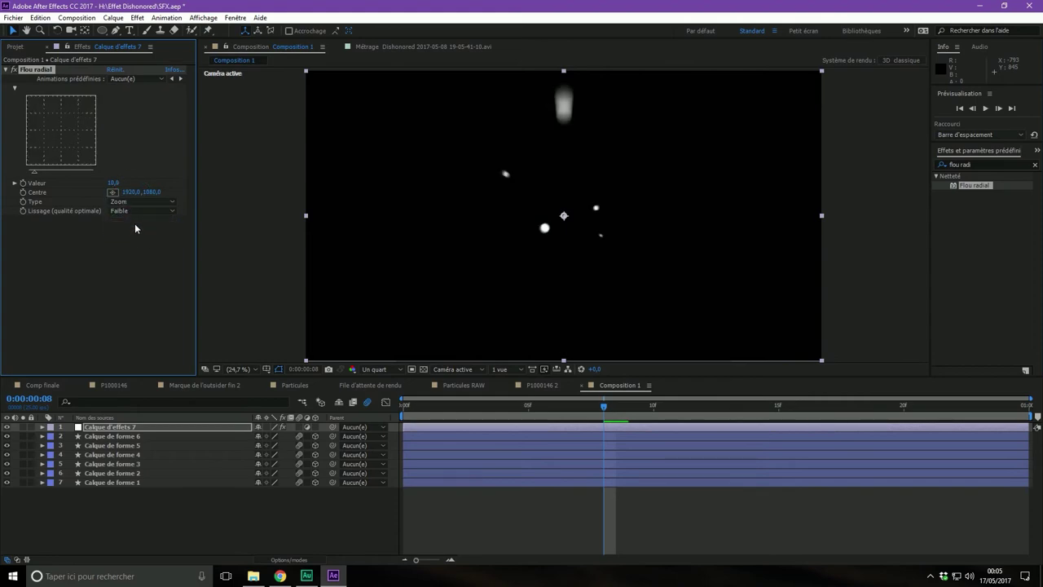
drag(113, 182, 204, 178)
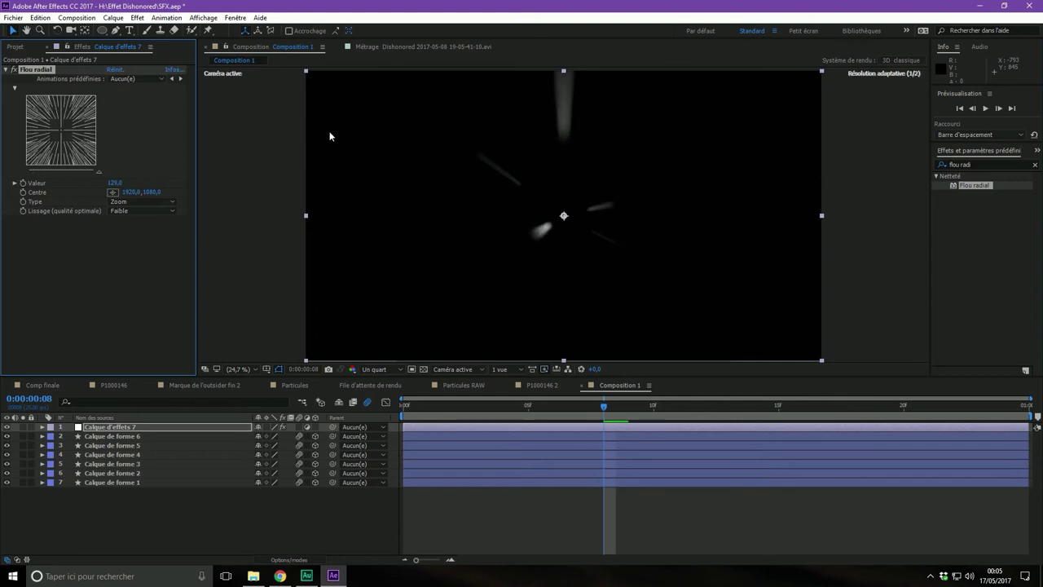
scroll(570, 87, up, 5)
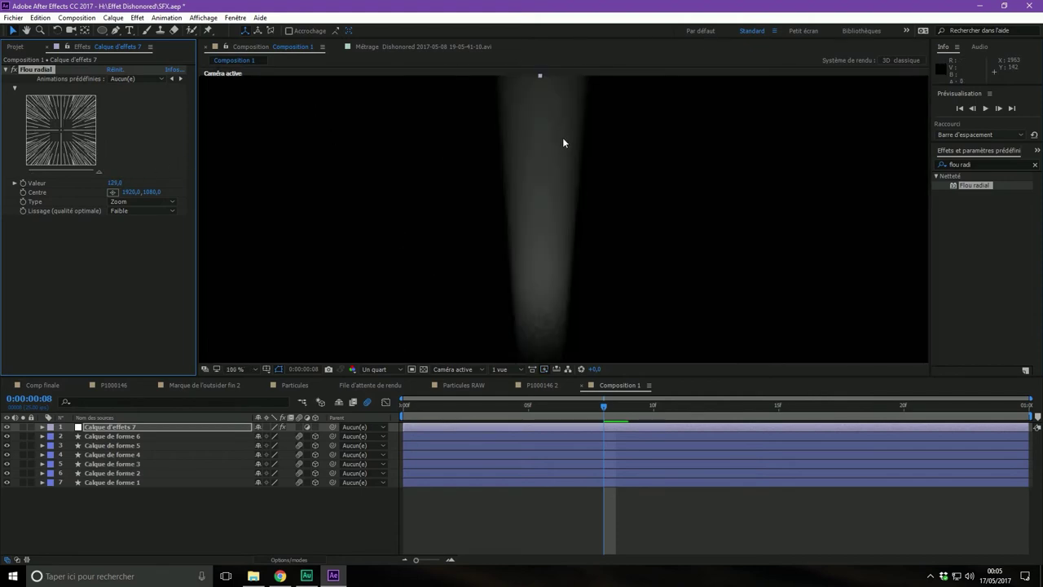
scroll(543, 125, down, 2)
scroll(528, 127, down, 2)
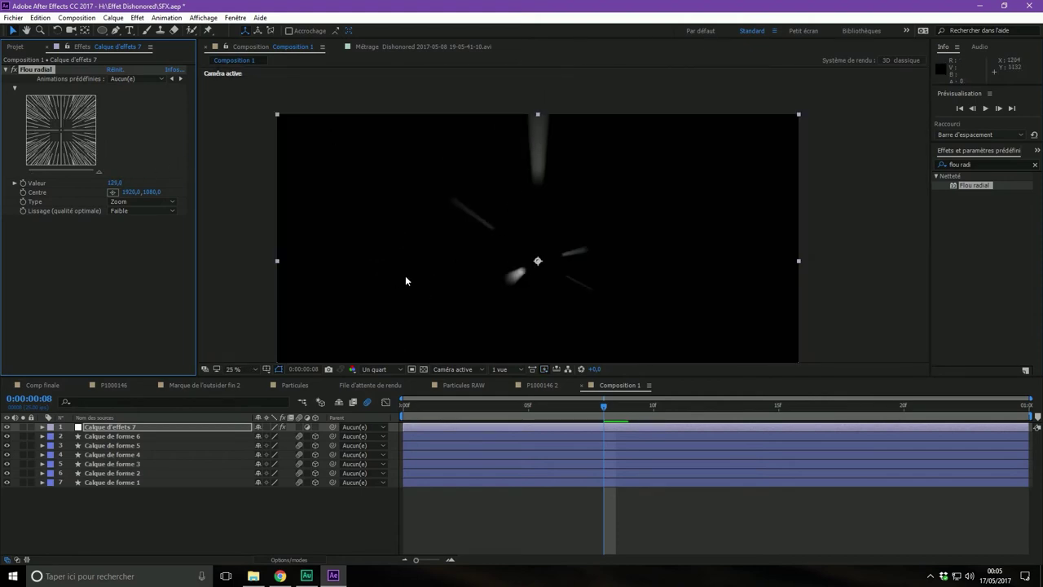
scroll(471, 251, down, 2)
click(115, 182)
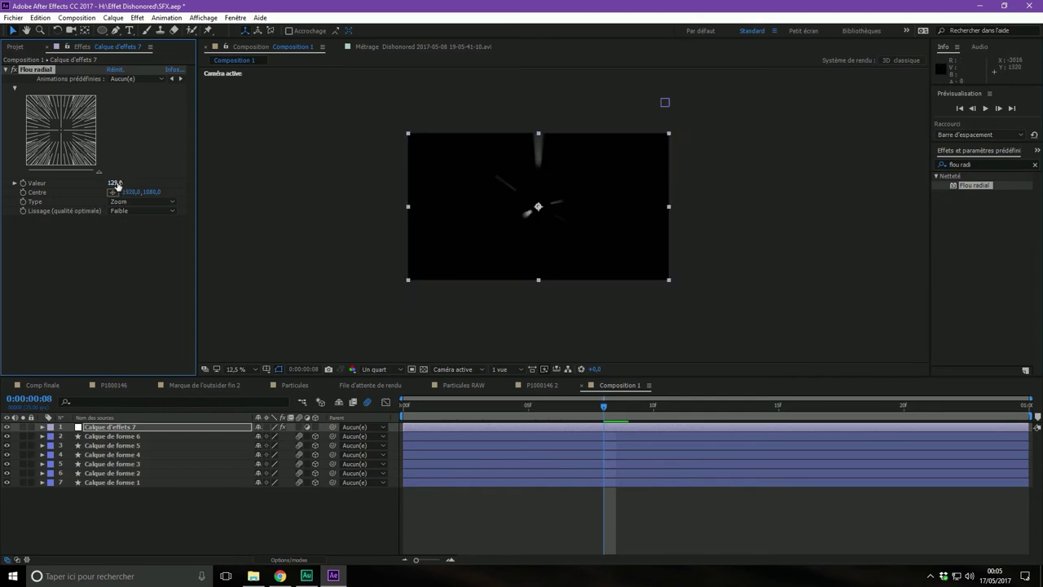
text(90)
key(Return)
click(115, 183)
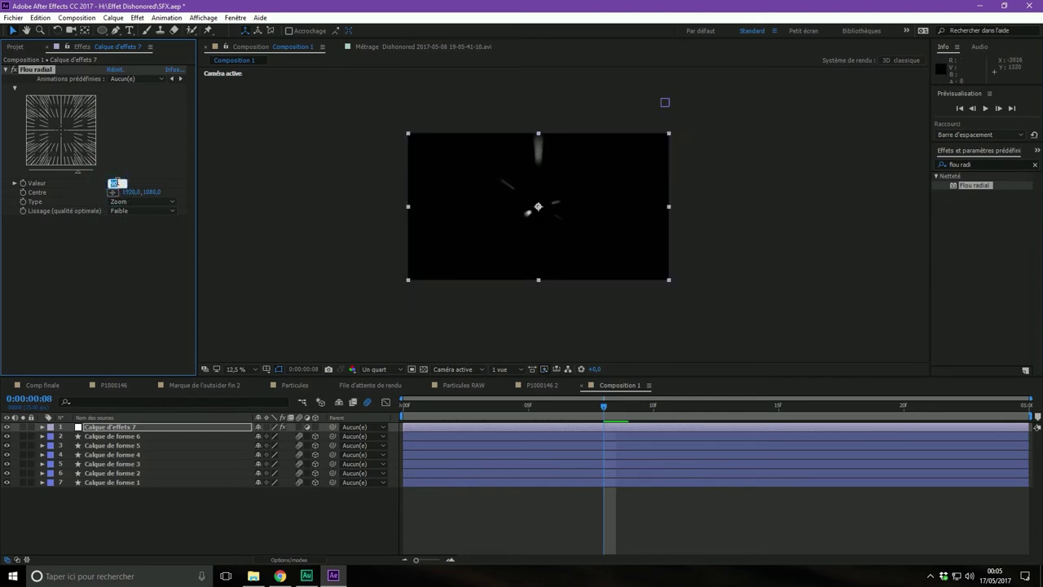
text(00)
key(Return)
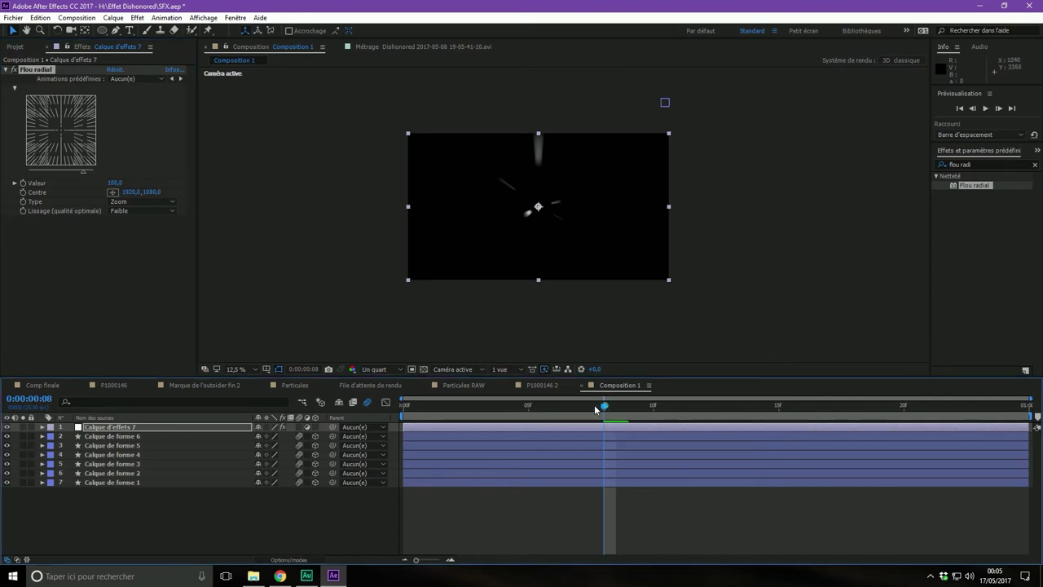
Step: Preview the zoom-blurred particle burst from the start
key(Home)
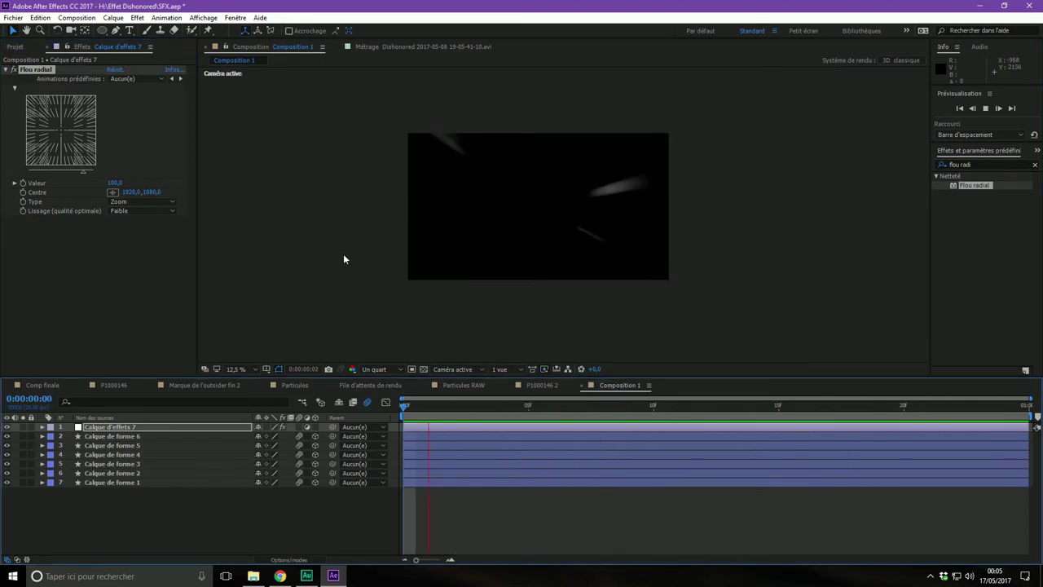
key(space)
key(space)
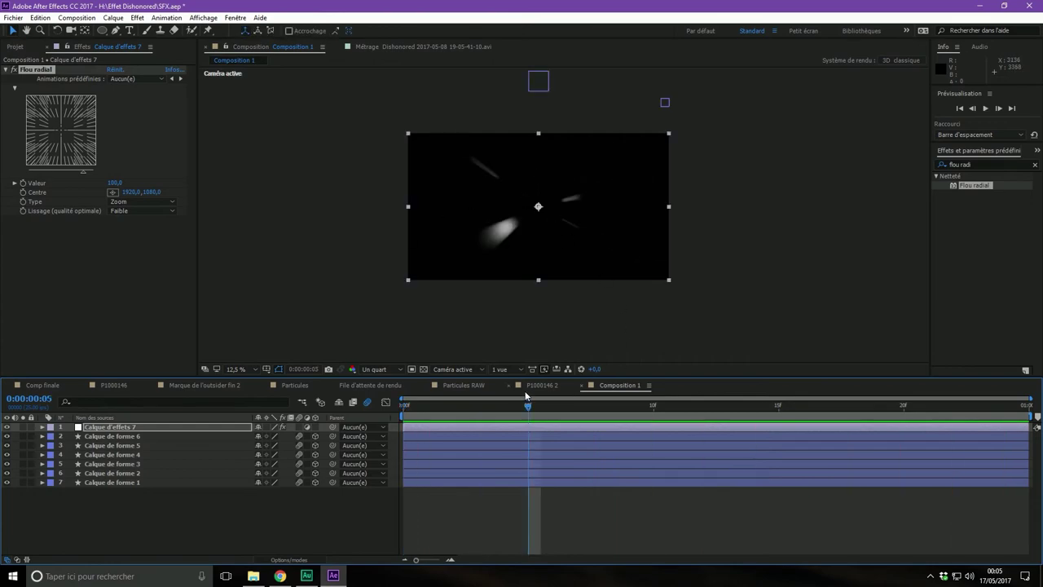
key(space)
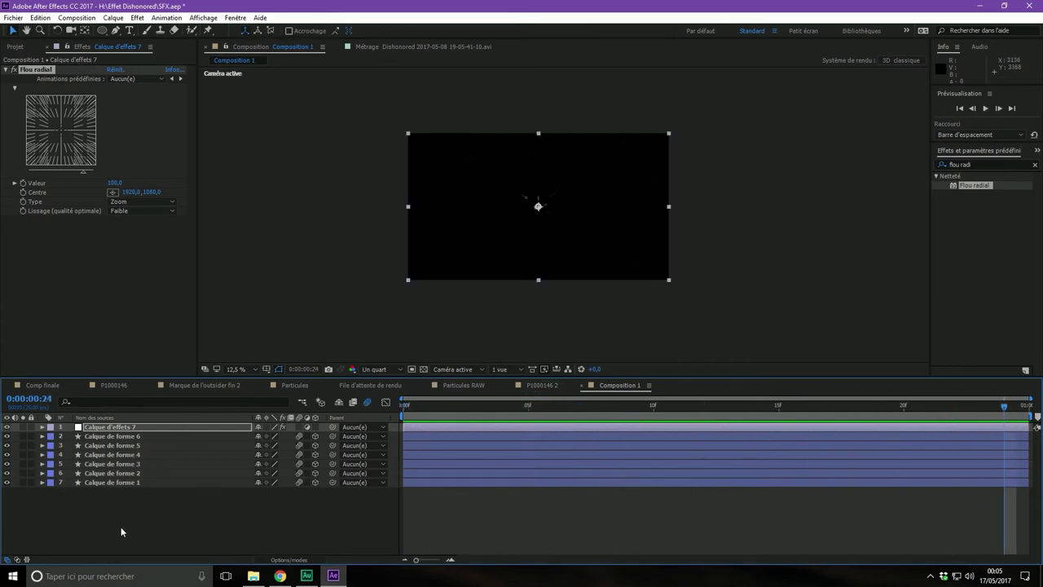
Step: Give all six shape layers Opacity keyframes: 100% at the comp start and 0% later
drag(101, 537, 130, 431)
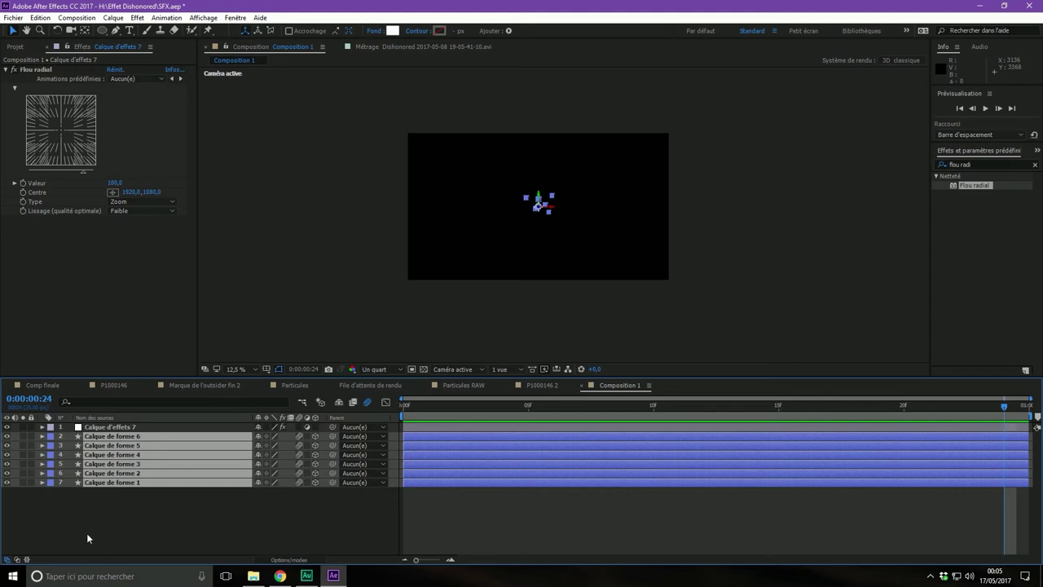
key(t)
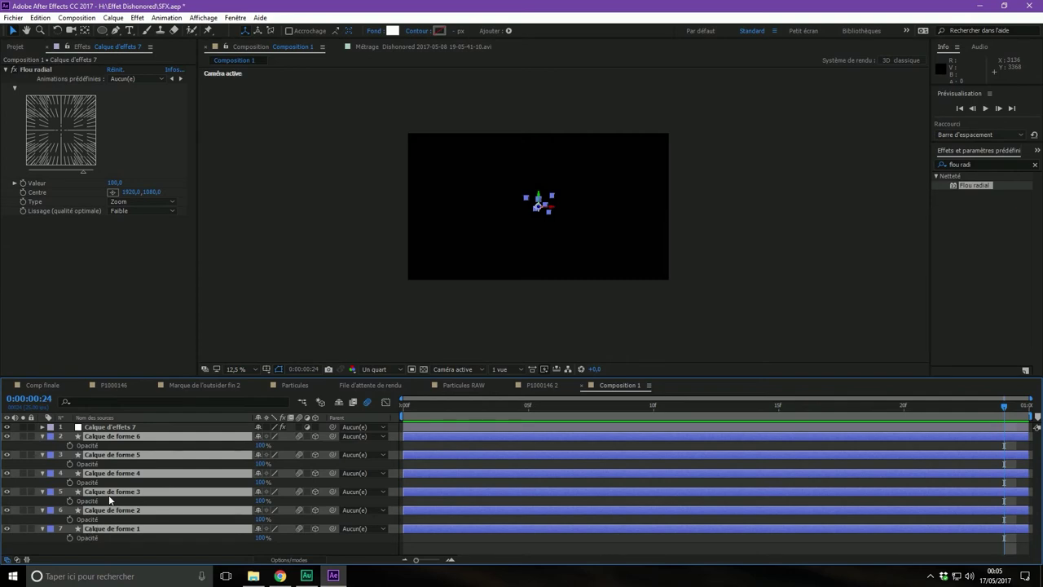
click(69, 445)
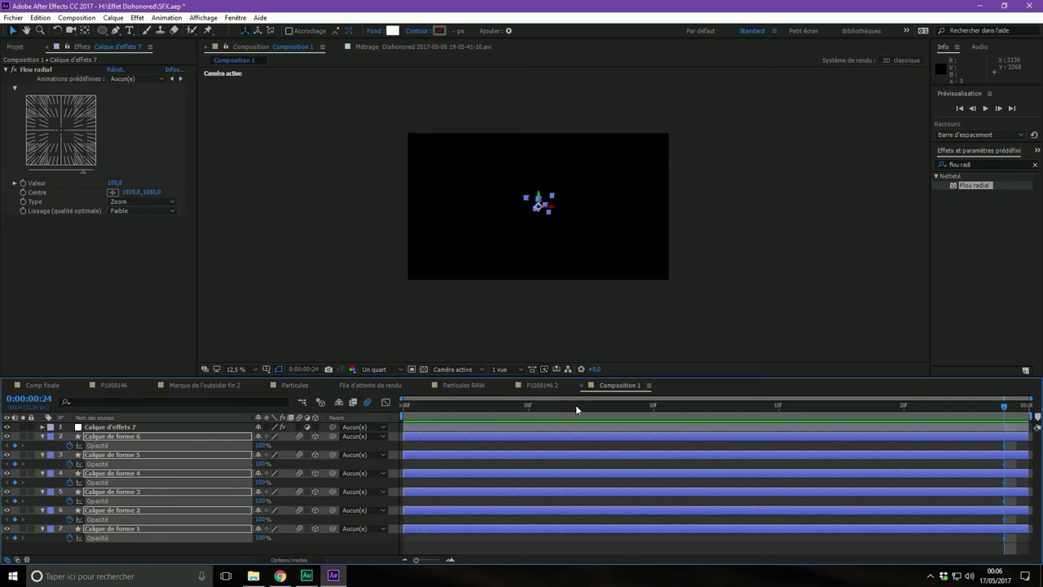
drag(1004, 444, 406, 446)
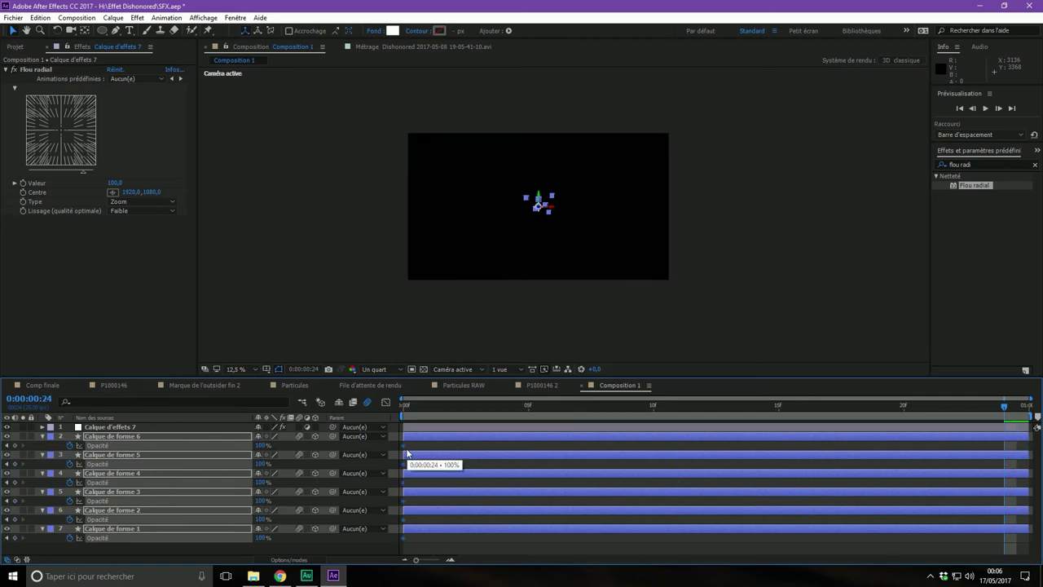
key(space)
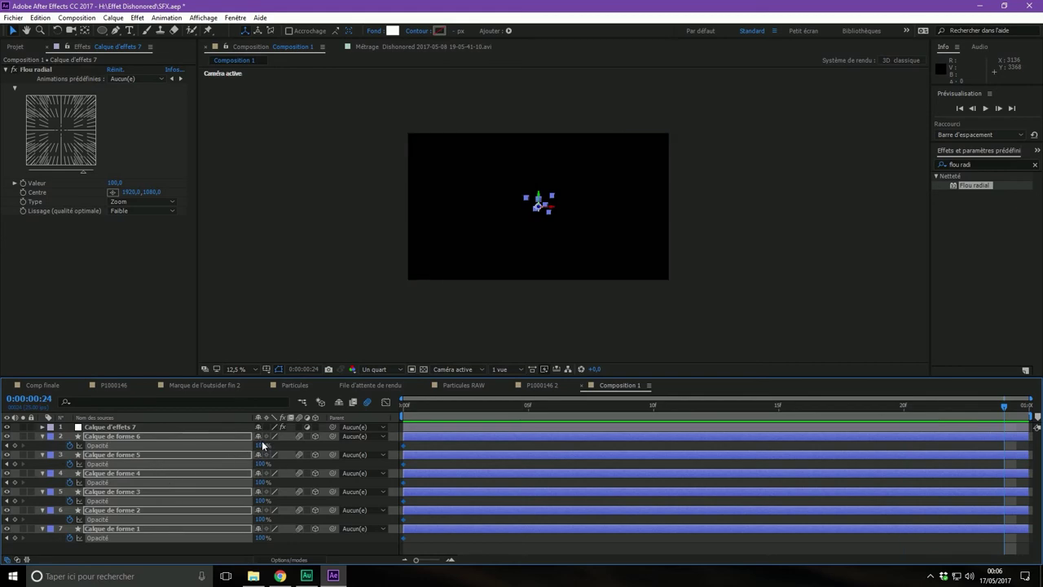
drag(262, 445, 145, 511)
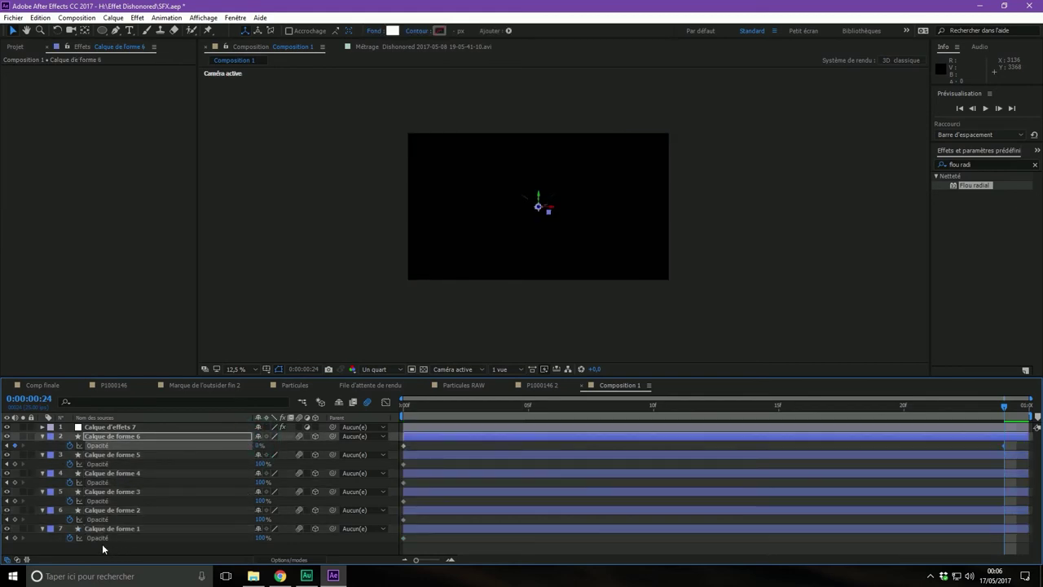
drag(158, 548, 140, 442)
key(ctrl+v)
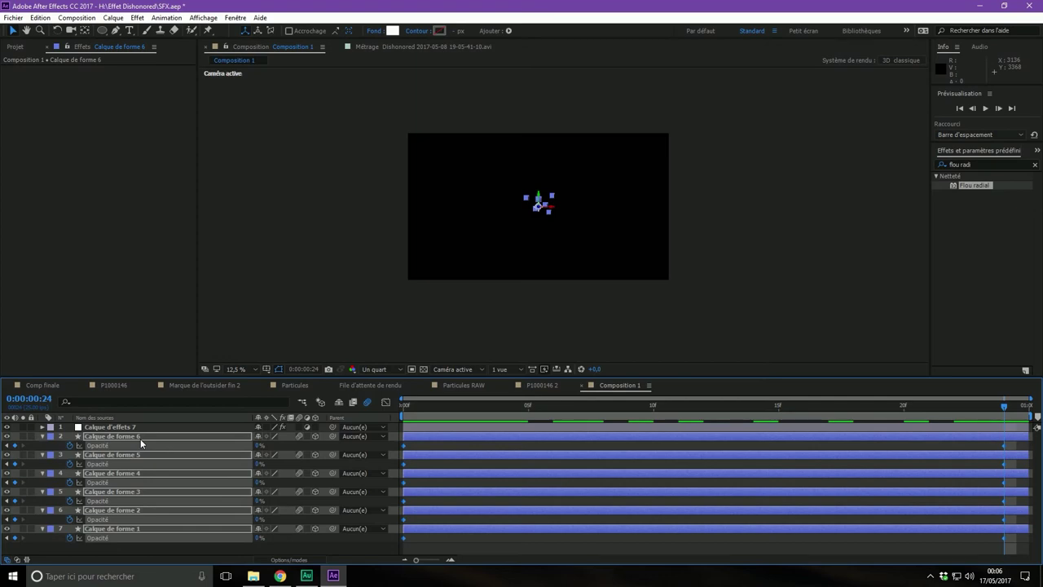
Step: Move each layer's 0% opacity keyframe under its own Z Position keyframe
key(u)
click(945, 447)
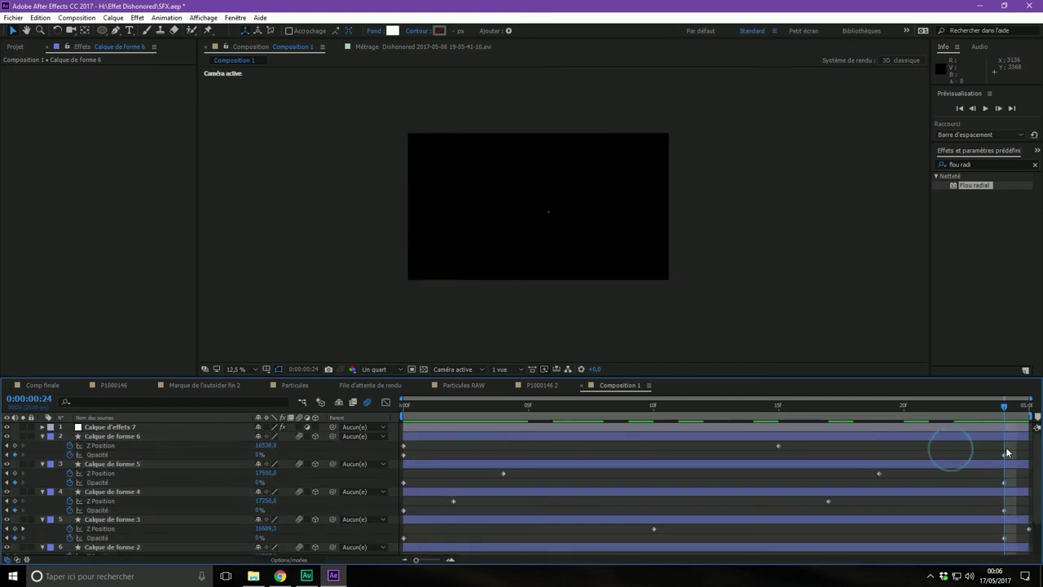
drag(1003, 455, 779, 478)
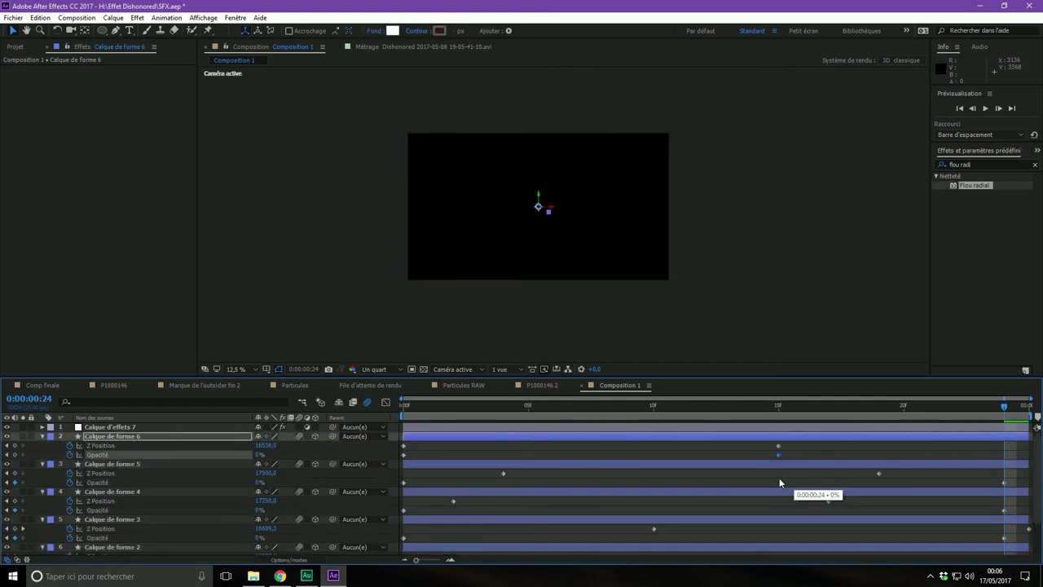
drag(1003, 481, 879, 499)
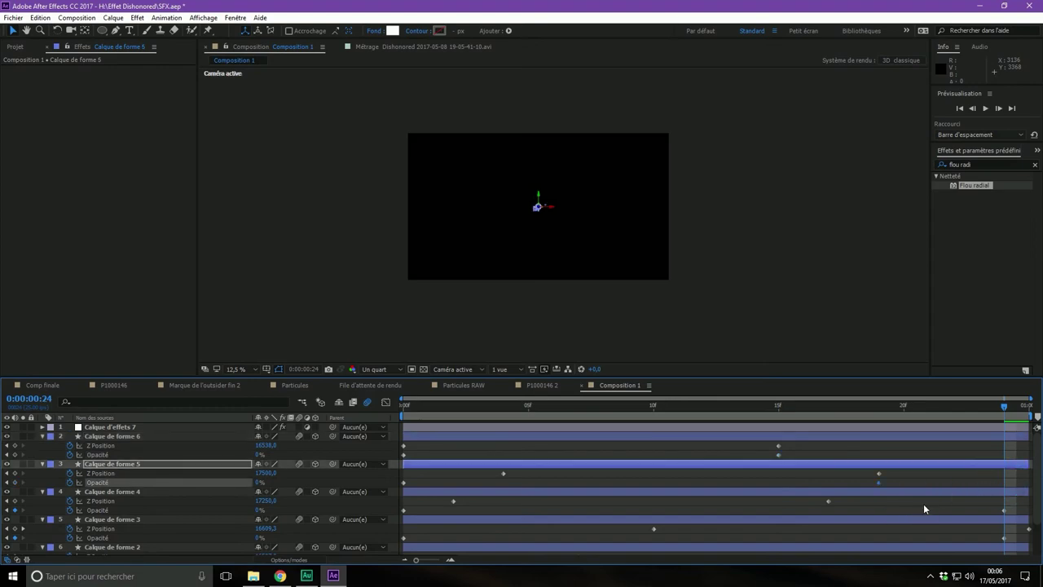
drag(1005, 511, 833, 516)
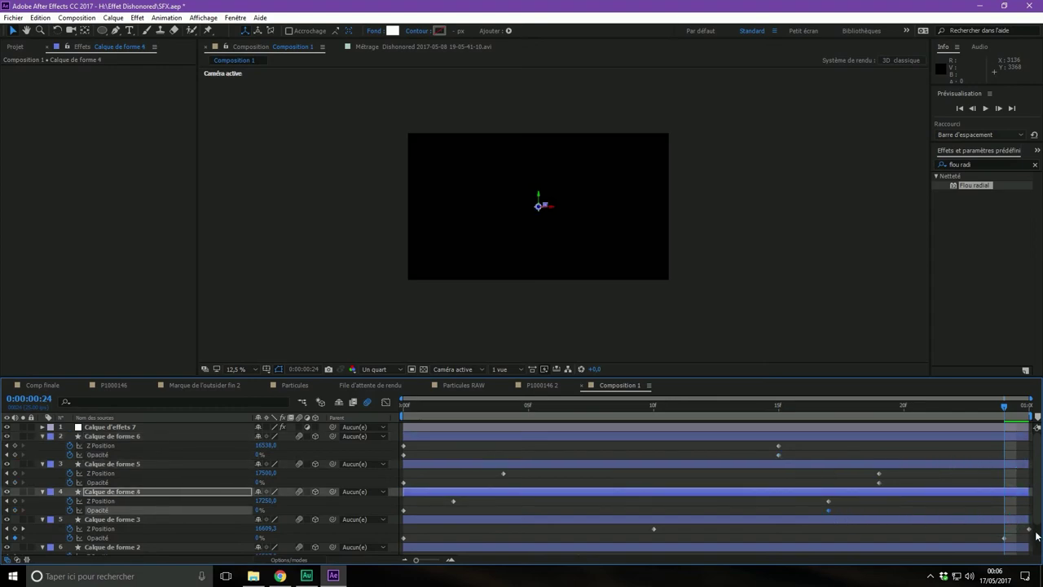
mouse_move(1003, 538)
mouse_down()
mouse_move(1028, 538)
mouse_move(958, 525)
mouse_up()
scroll(961, 521, down, 2)
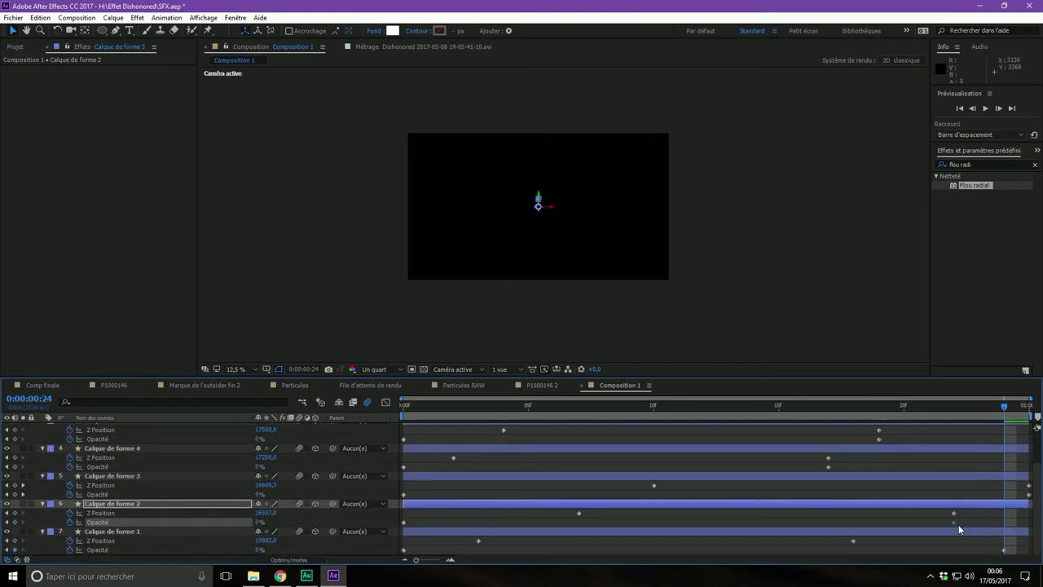
drag(1003, 550, 854, 550)
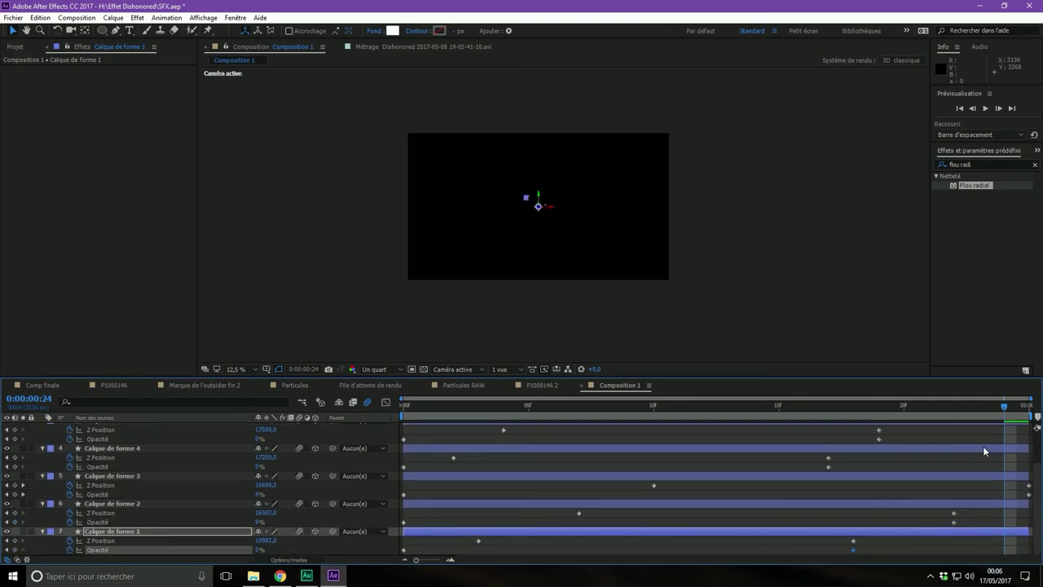
scroll(867, 532, up, 2)
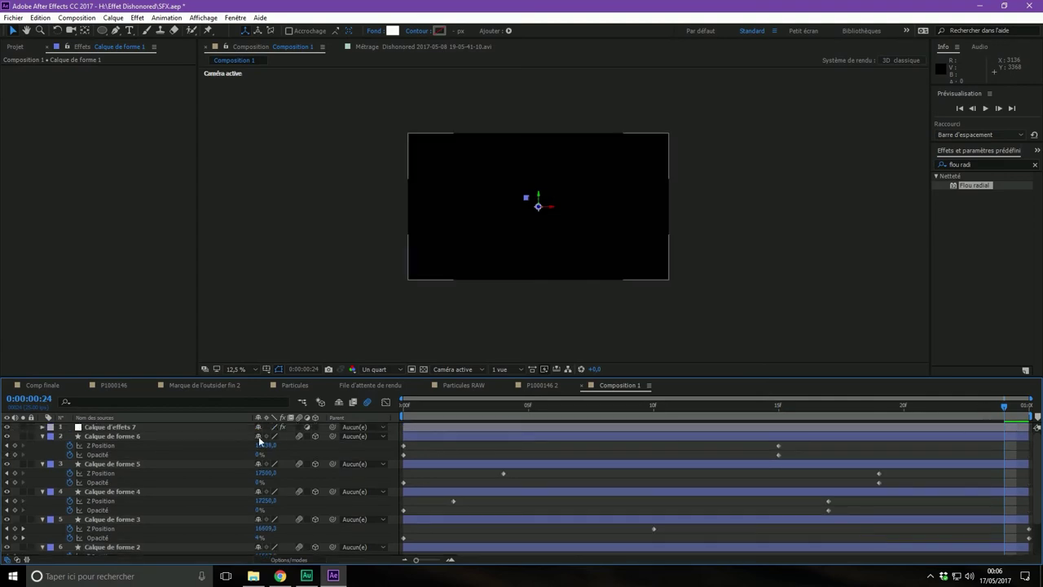
Step: Collapse the shape layers' properties and preview the fading dots from the start
click(82, 435)
scroll(81, 457, down, 2)
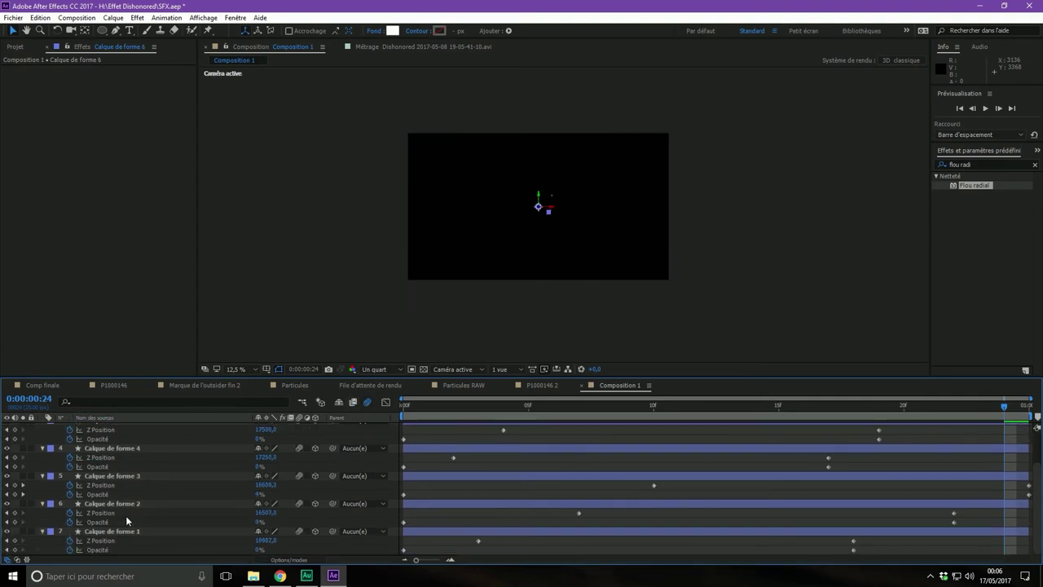
shift+click(122, 530)
click(42, 532)
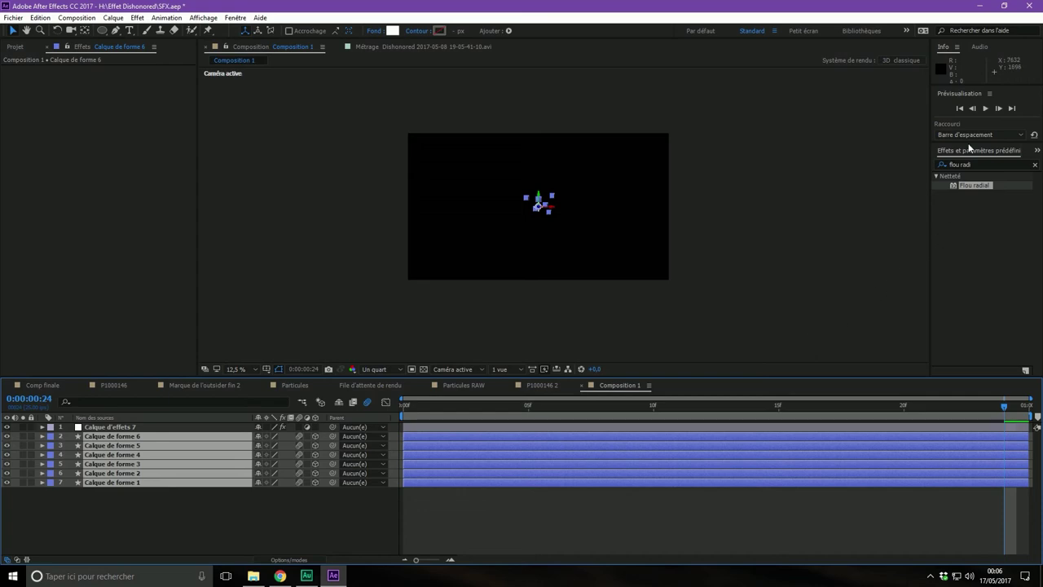
click(960, 108)
click(984, 109)
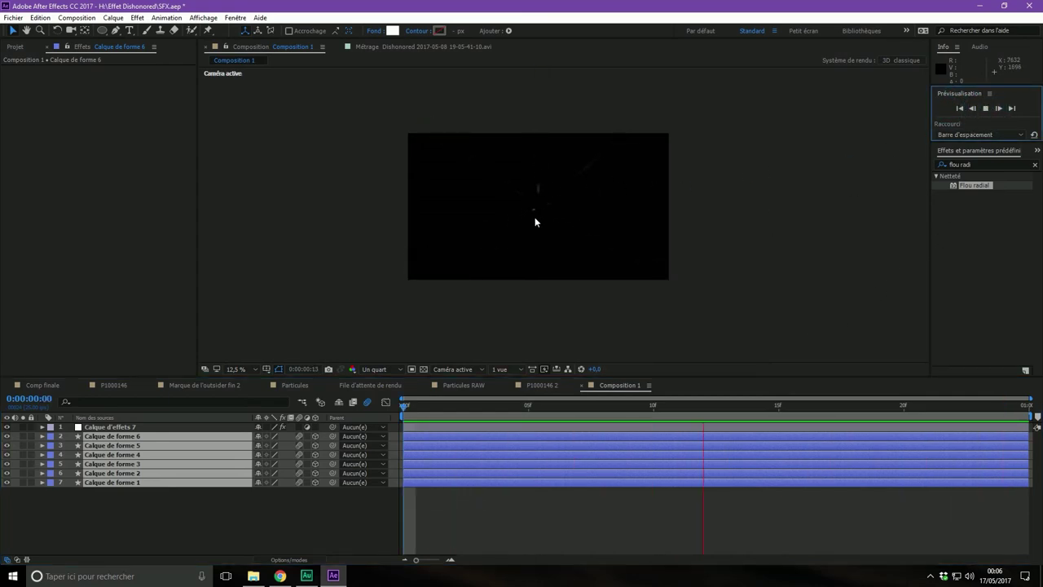
key(shift+slash)
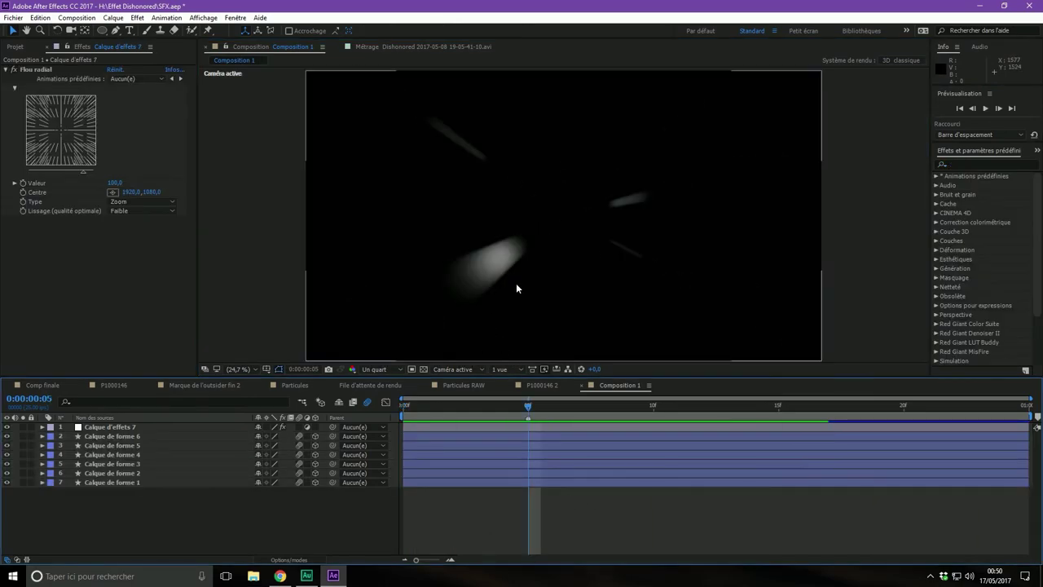
Step: Duplicate Calque de forme 1–6 into Calque de forme 7–12, then select Calque d'effets 7
drag(100, 515, 126, 436)
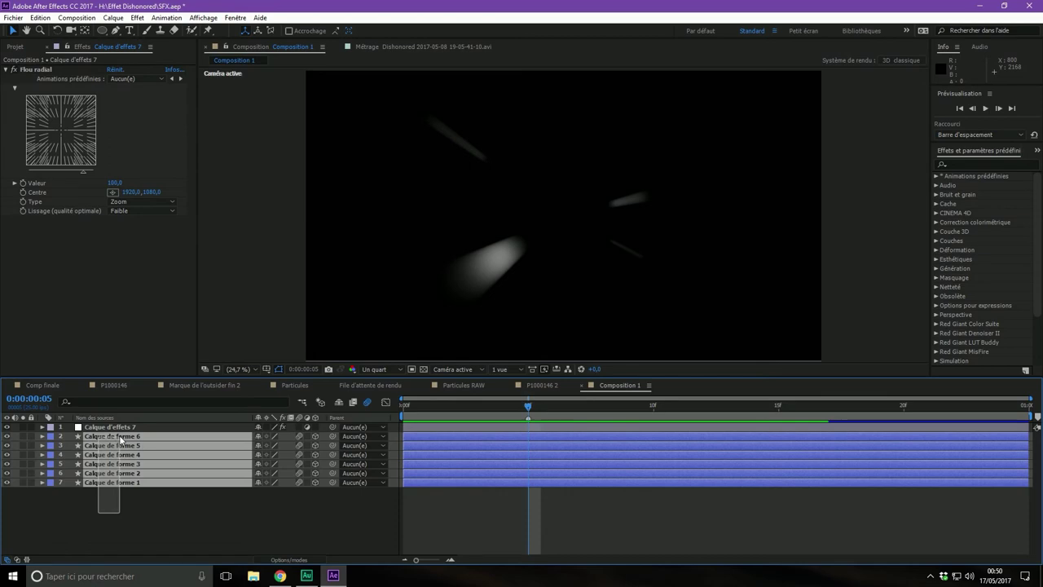
mouse_move(105, 515)
mouse_down()
mouse_move(126, 436)
mouse_move(142, 500)
mouse_up()
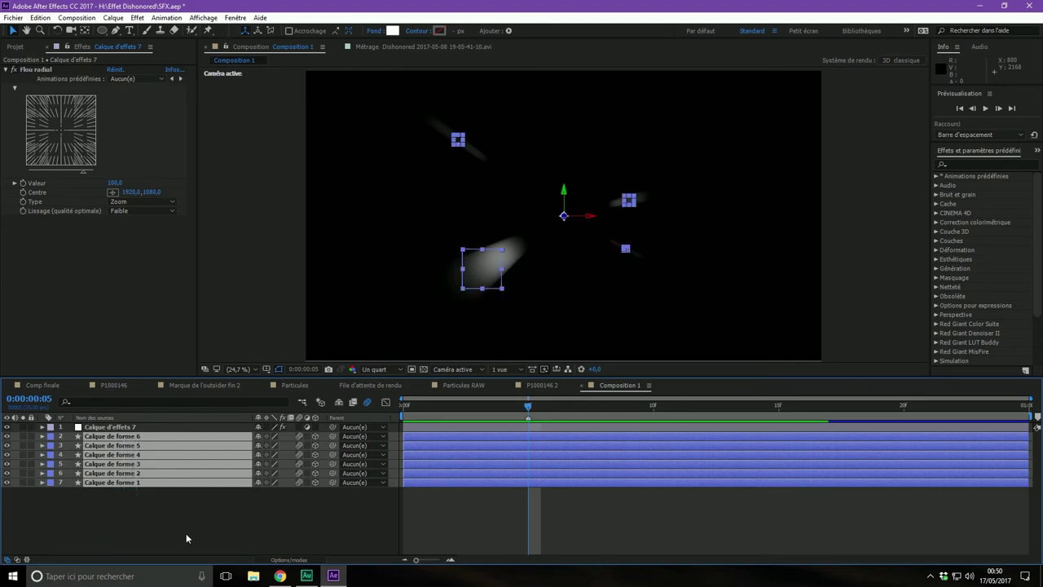
key(ctrl+d)
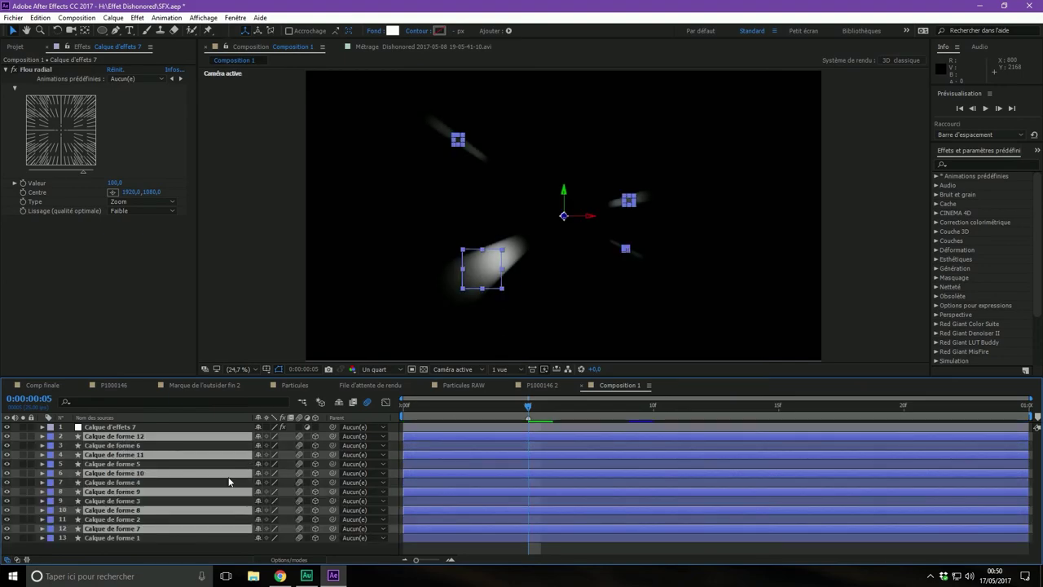
click(389, 442)
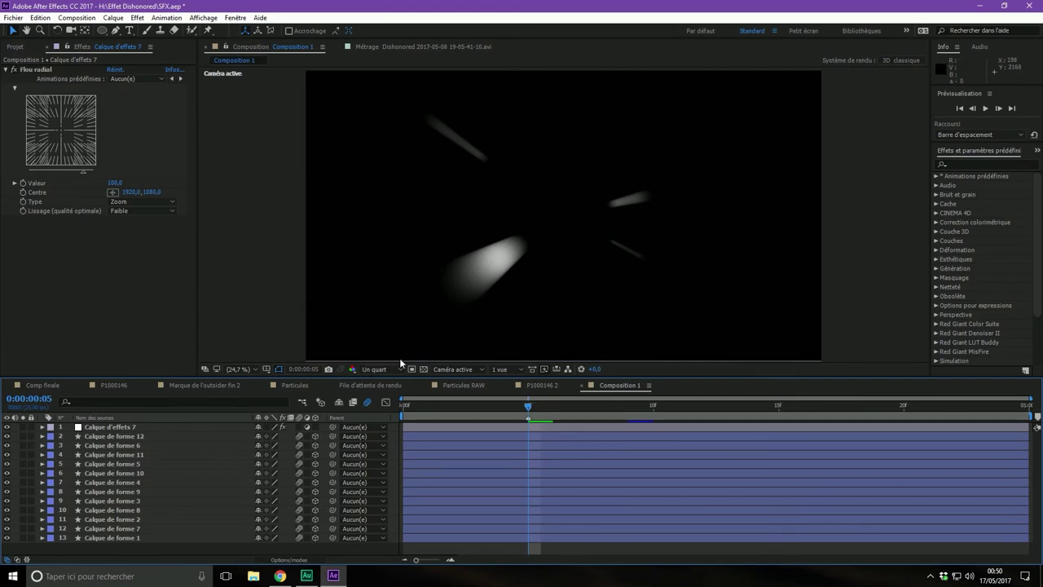
click(110, 427)
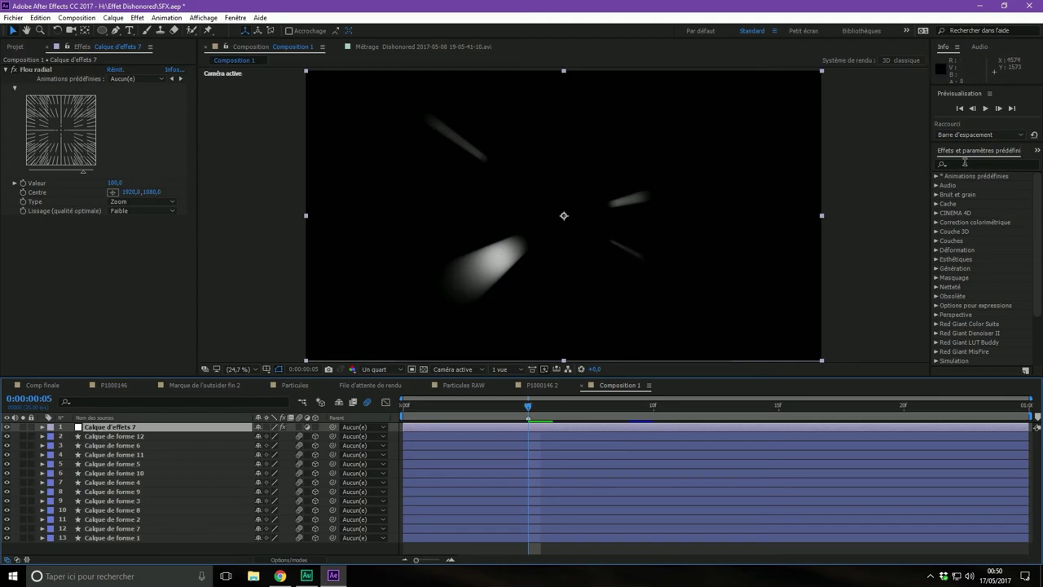
Step: Apply the Remplir effect to Calque d'effets 7
click(963, 163)
text(rempli)
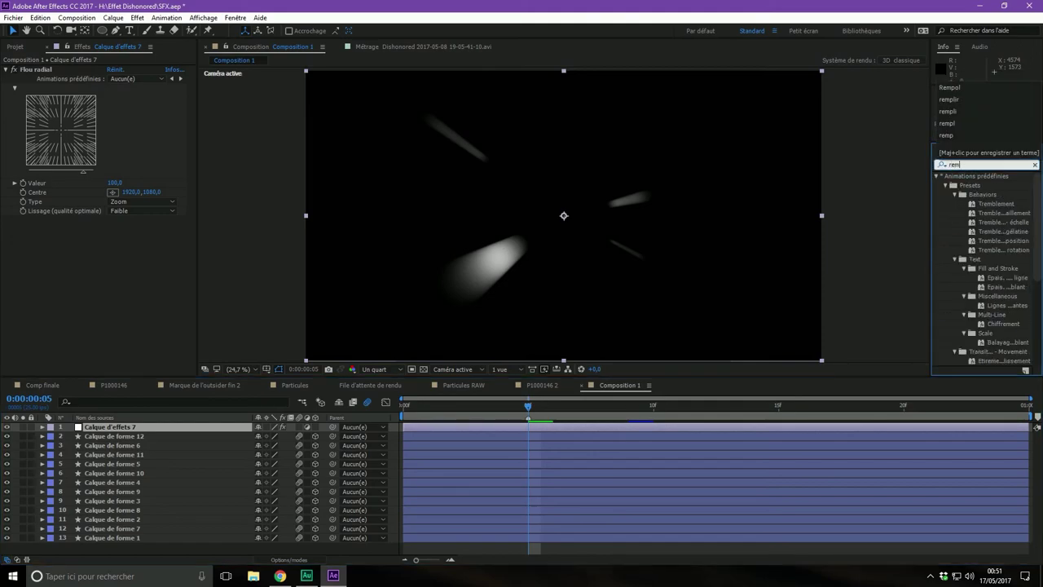
click(977, 186)
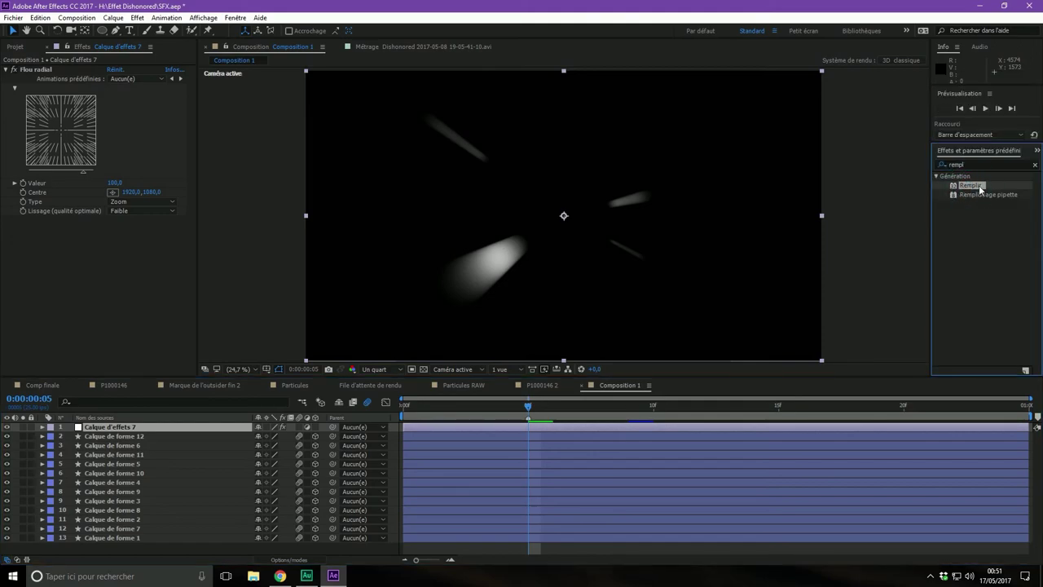
drag(975, 189, 74, 244)
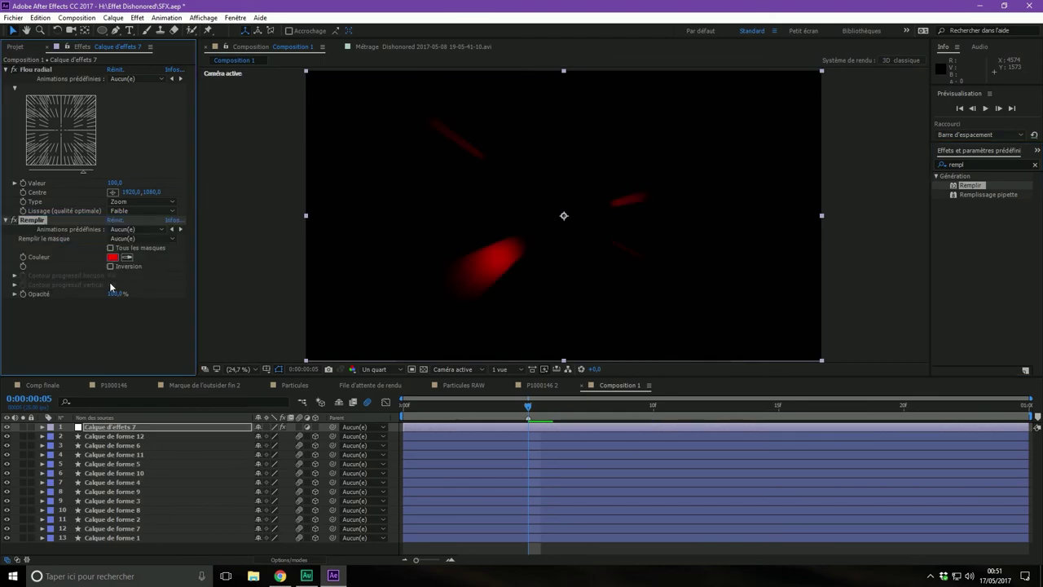
Step: Set the Remplir fill colour to a soft light blue (98B1DE)
click(112, 258)
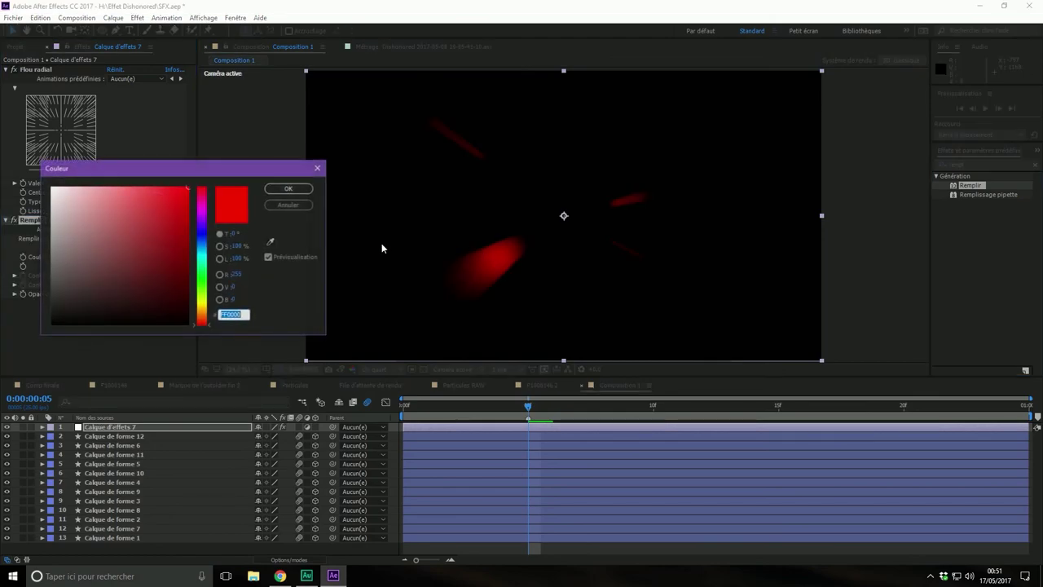
click(202, 243)
drag(202, 243, 125, 187)
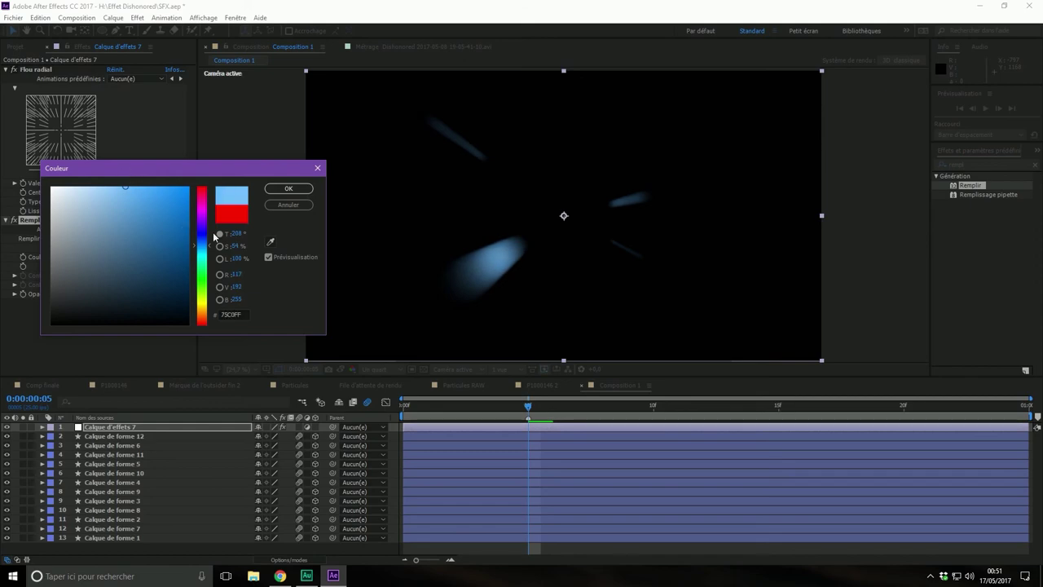
drag(202, 249, 203, 251)
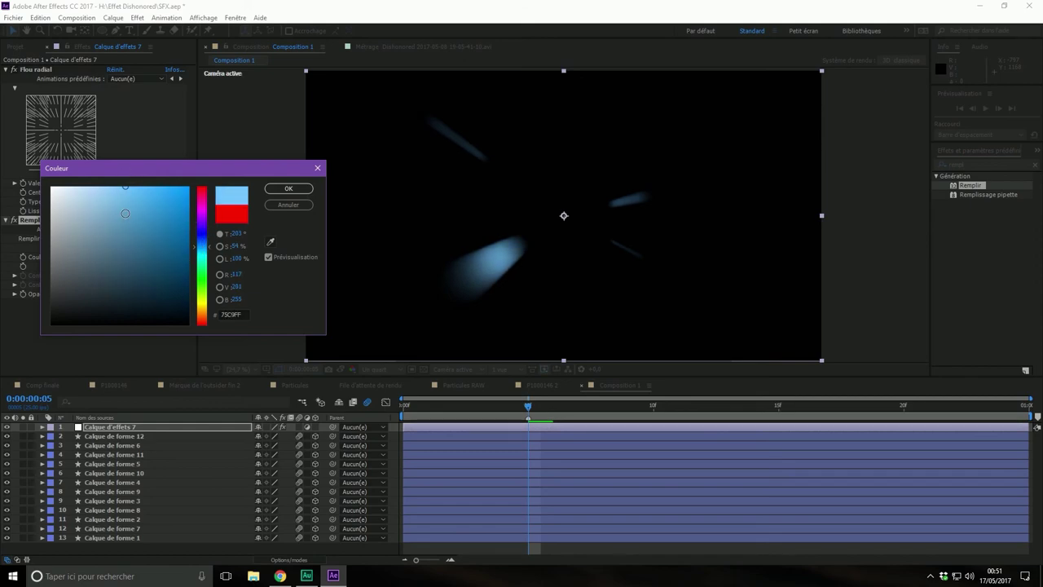
mouse_move(124, 214)
mouse_down()
mouse_move(111, 187)
mouse_move(92, 196)
mouse_up()
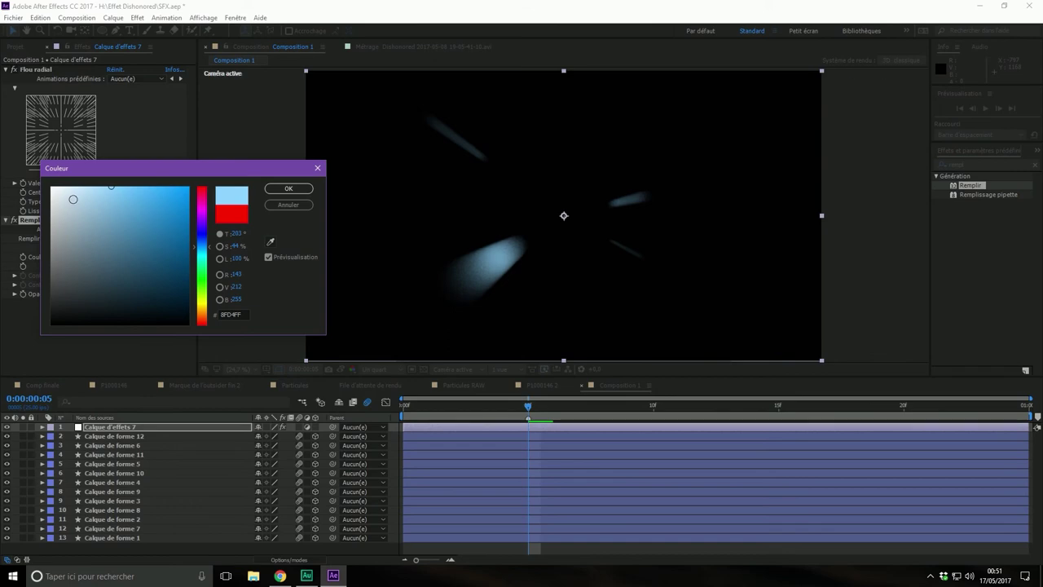
click(200, 243)
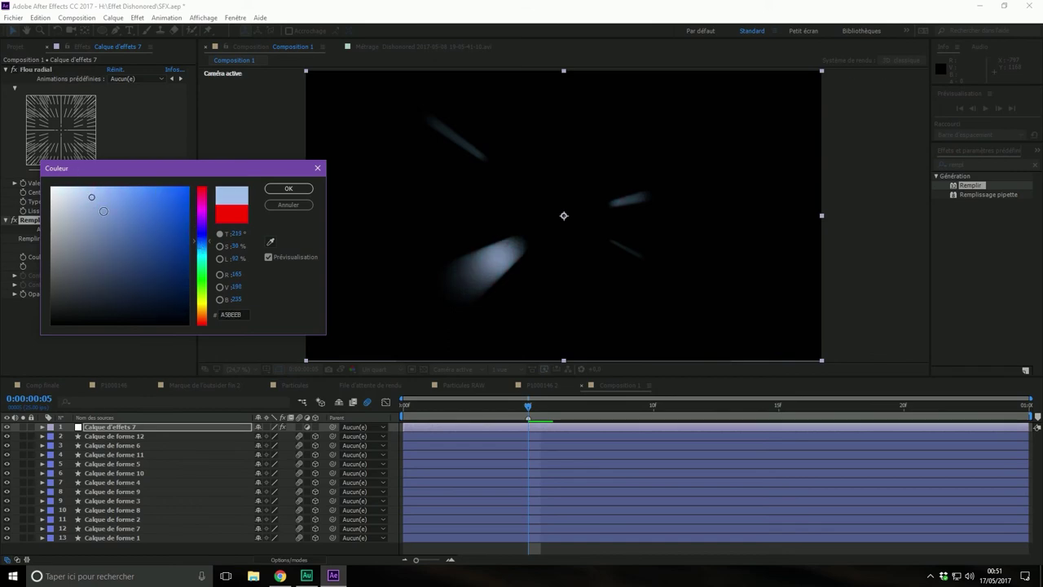
click(95, 204)
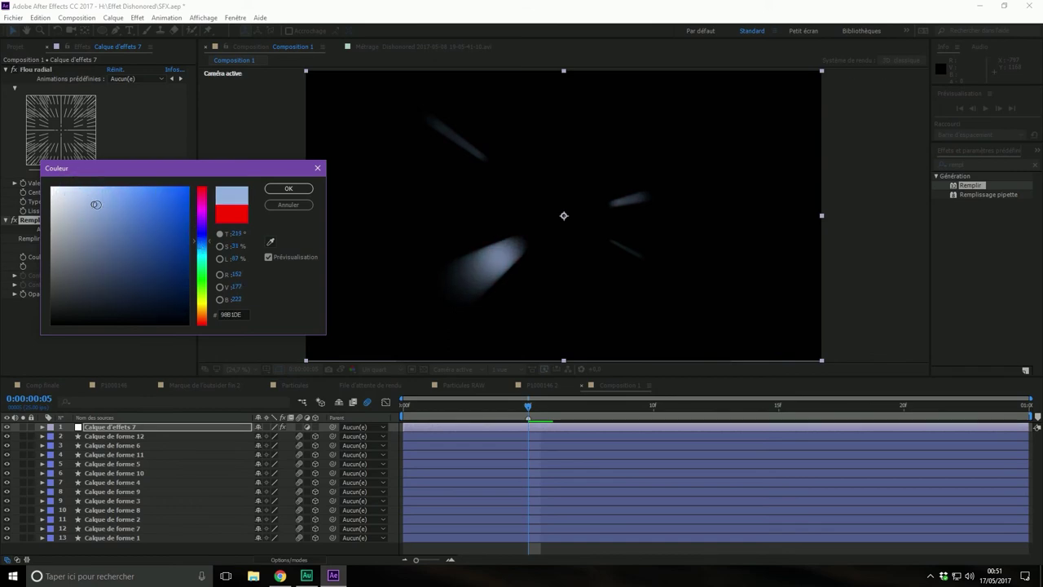
click(298, 192)
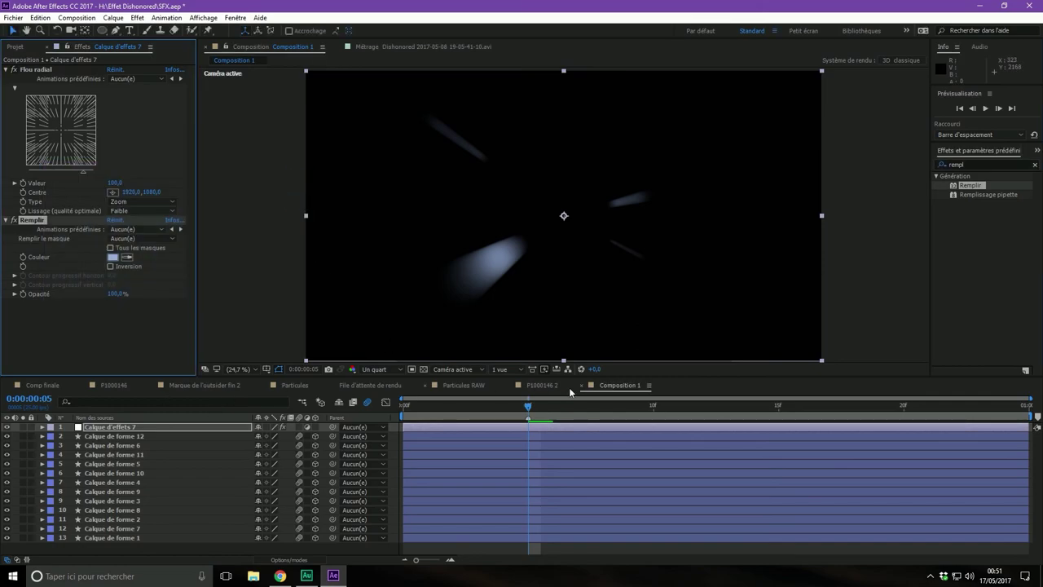
Step: Rename Composition 1 to 'Particules' and drag it into the P1000146 2 comp
click(541, 384)
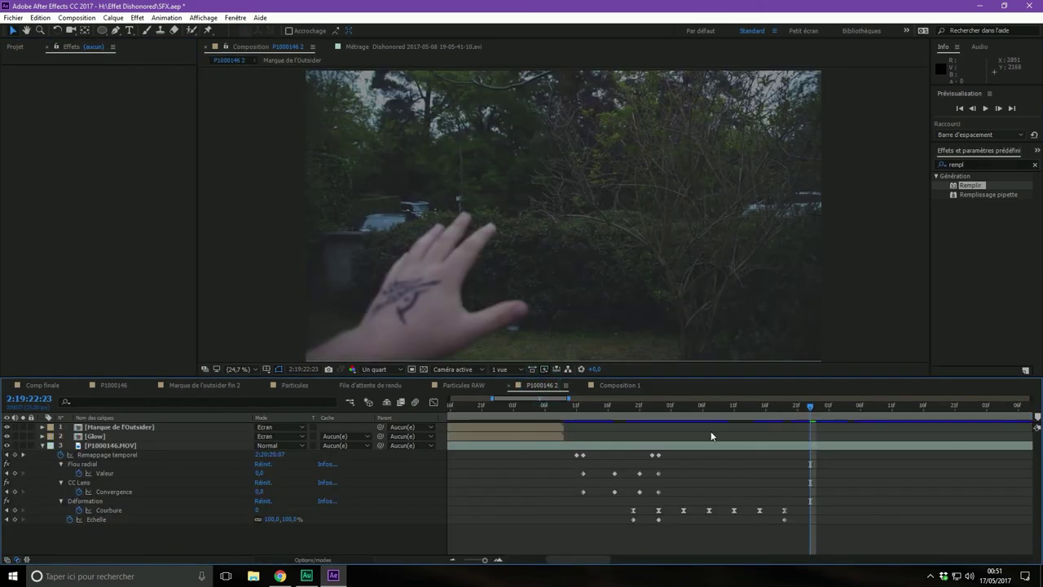
click(15, 47)
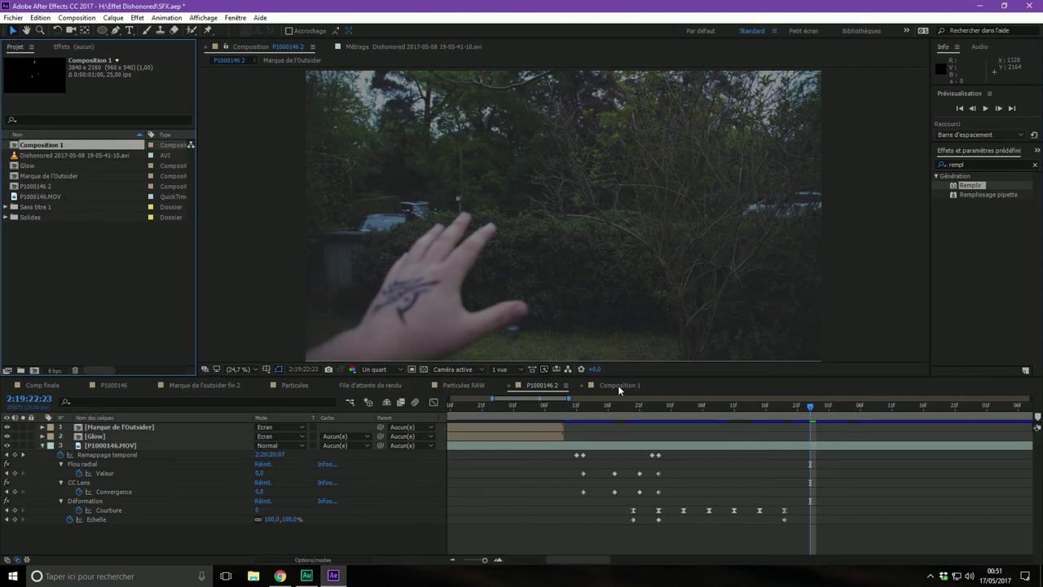
double_click(39, 145)
key(Return)
text(Partt)
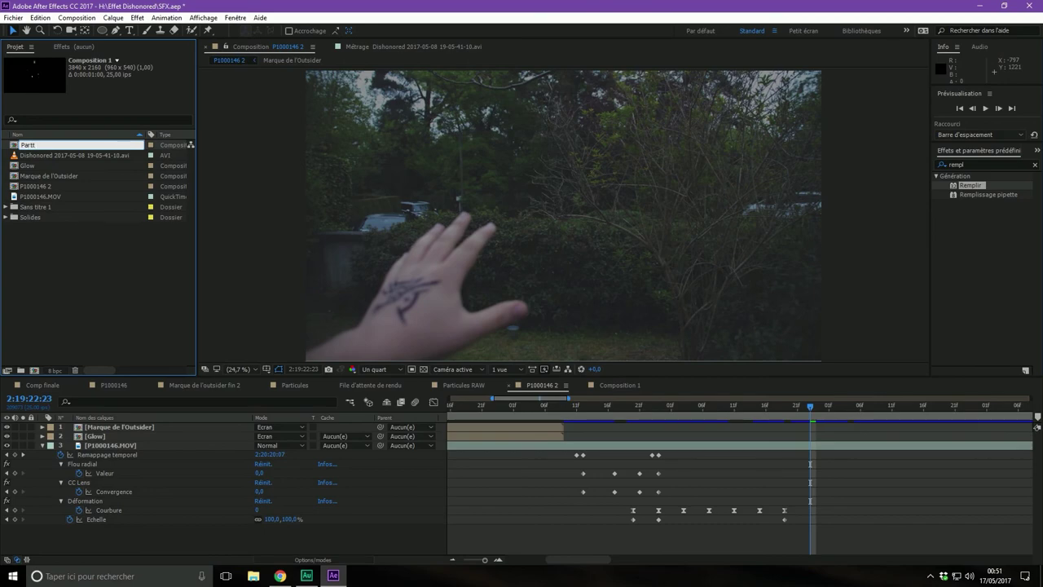
text(s)
key(Return)
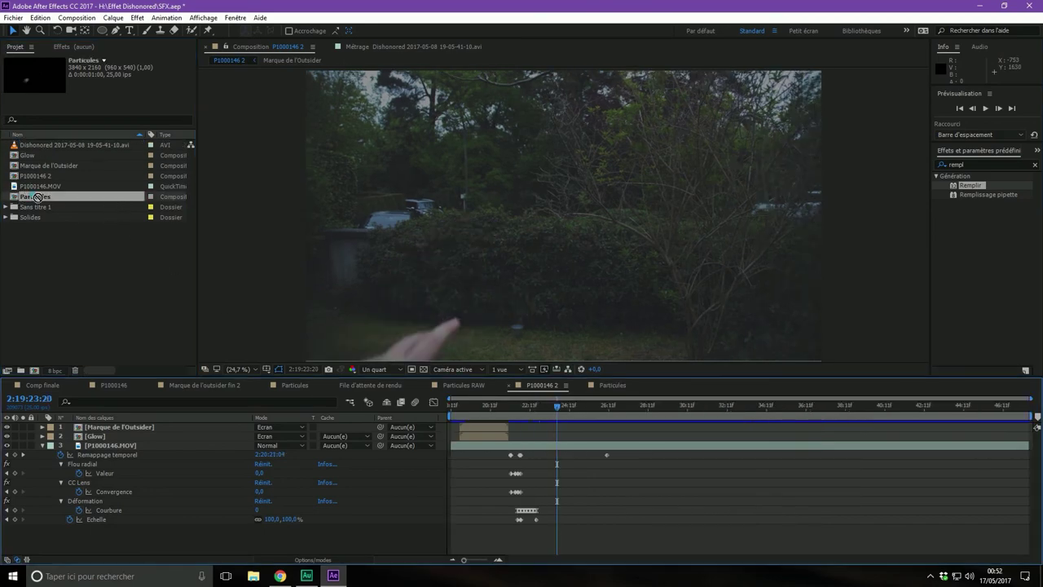
drag(37, 197, 114, 446)
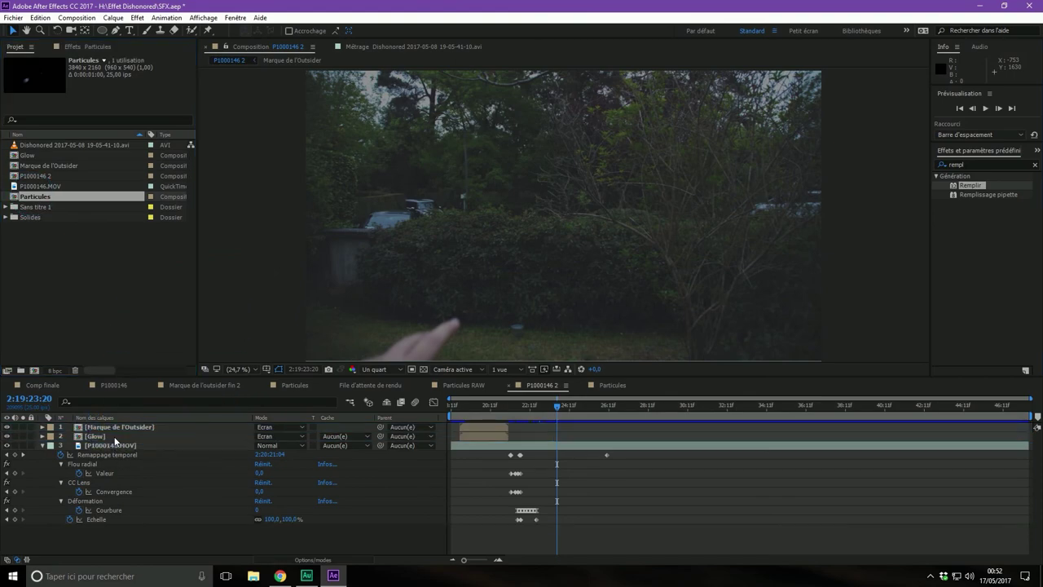
Step: Start the Particules layer at the frame where the footage's warp begins
drag(479, 448, 581, 449)
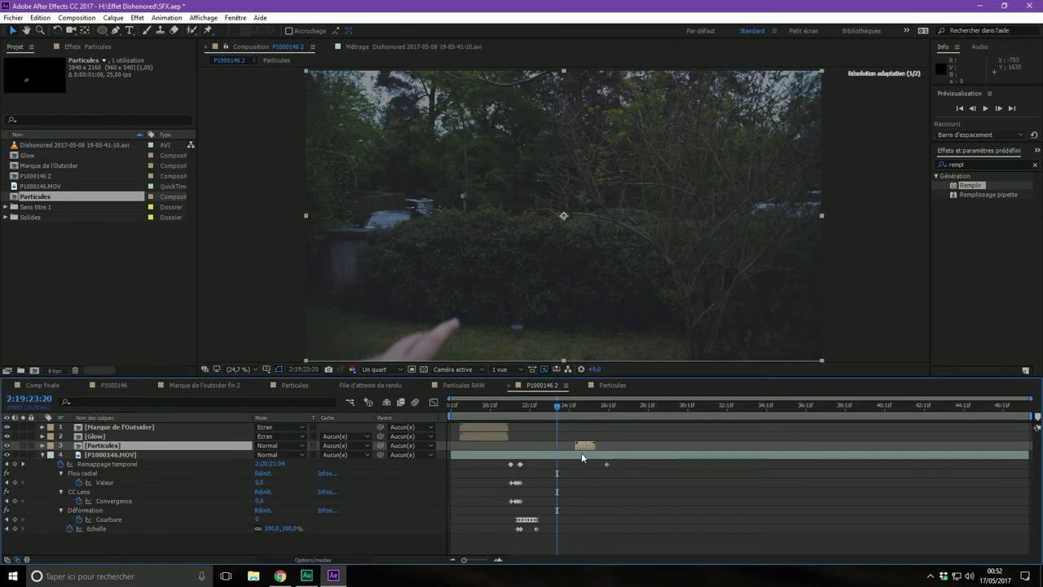
drag(558, 406, 552, 405)
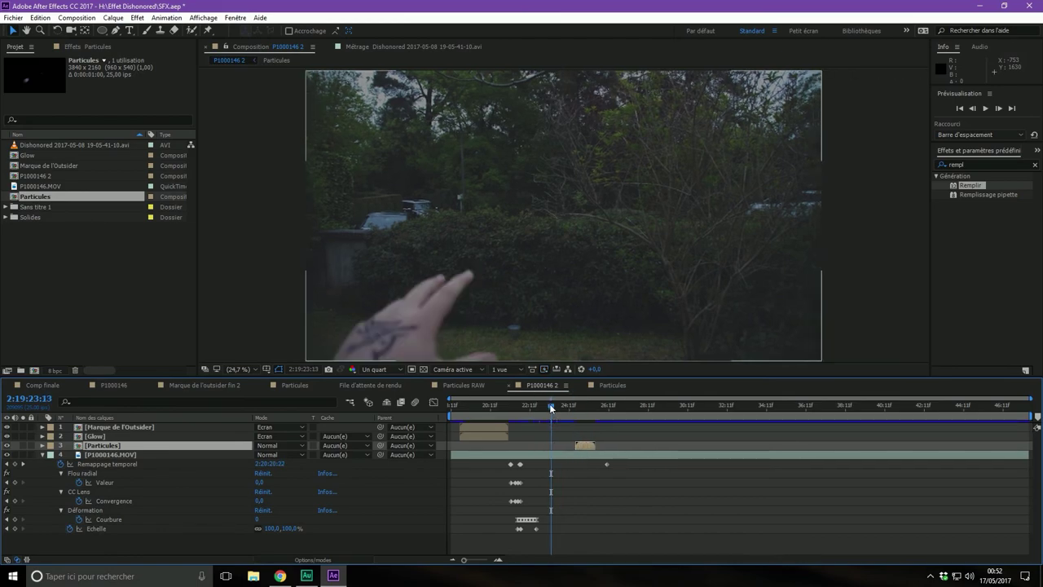
scroll(539, 449, up, 3)
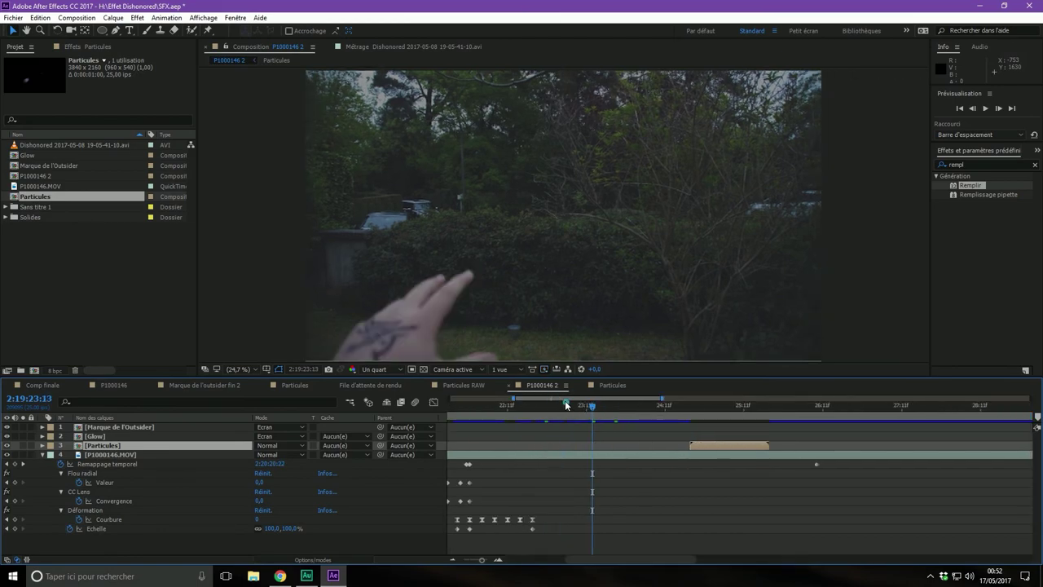
scroll(733, 446, down, 3)
scroll(572, 420, up, 3)
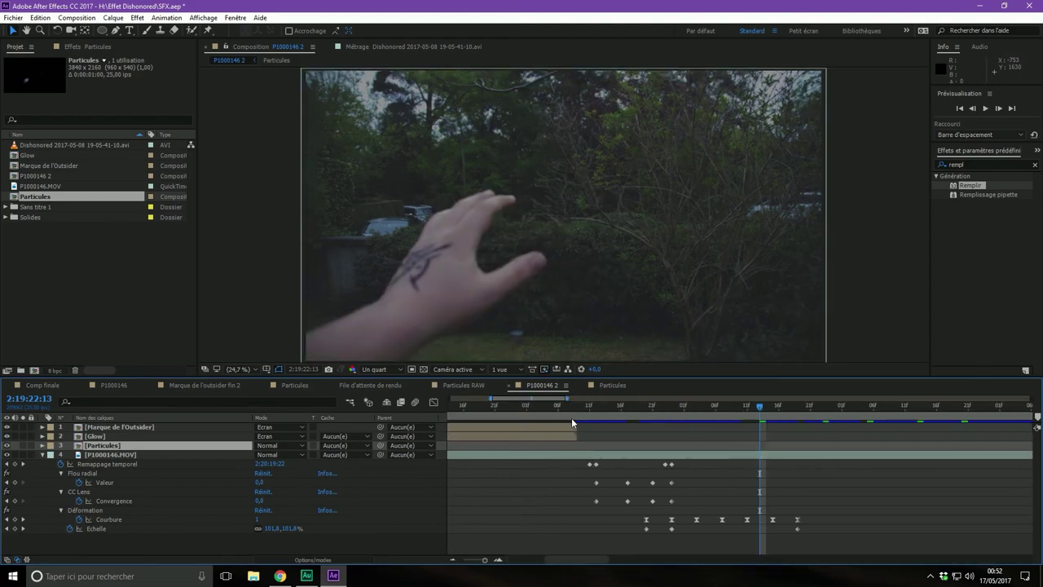
drag(581, 404, 660, 413)
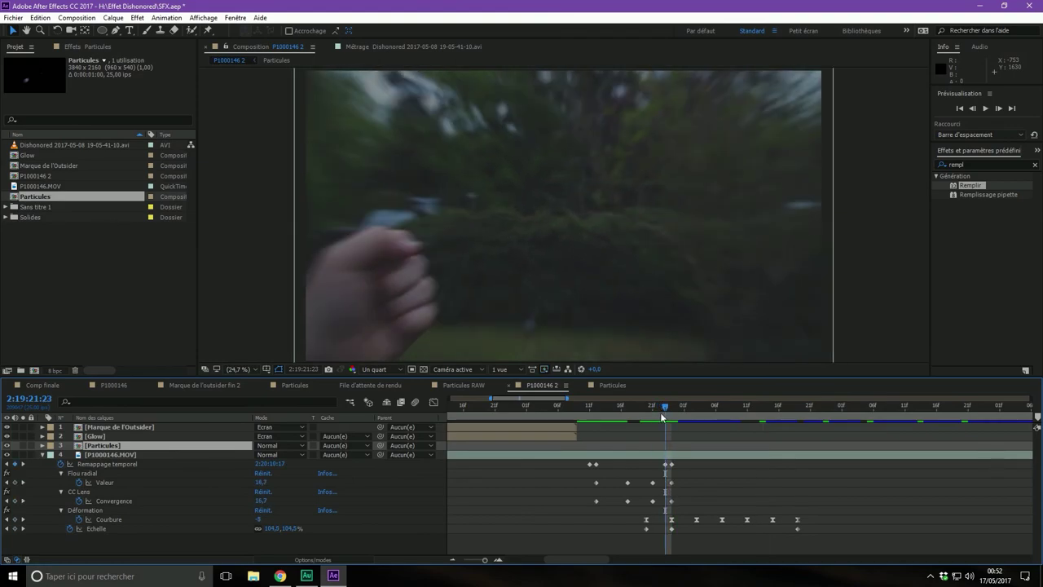
key(minus)
drag(611, 447, 548, 446)
key(equal)
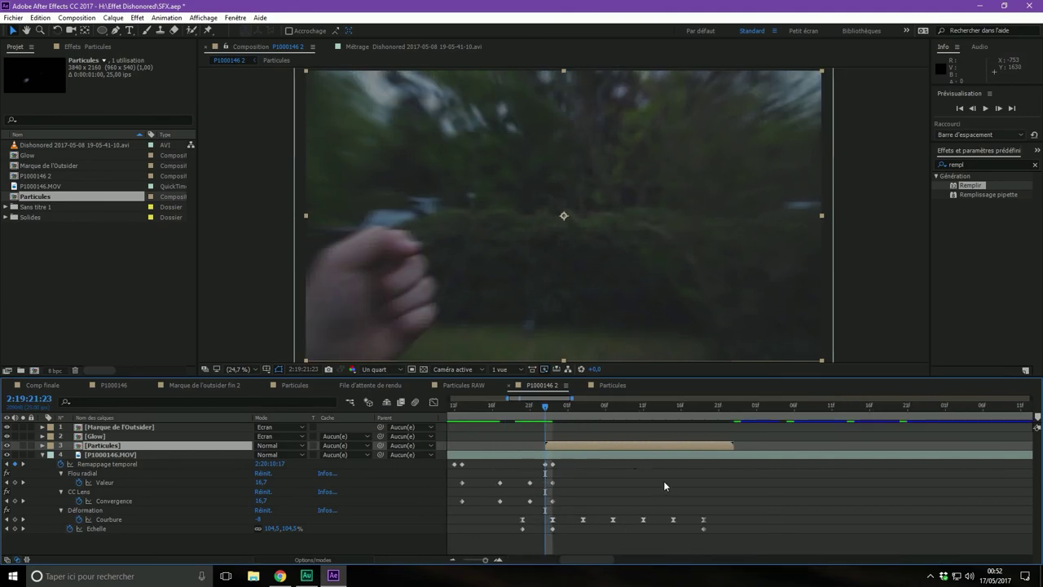
Step: Preview the composite from 21:10, stopping at 21:19
key(minus)
click(554, 404)
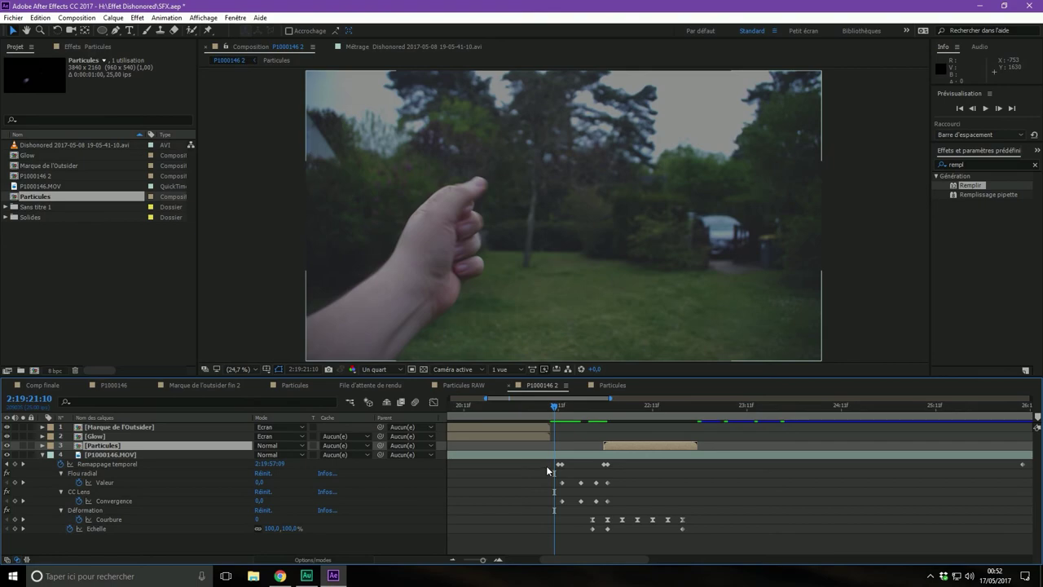
key(space)
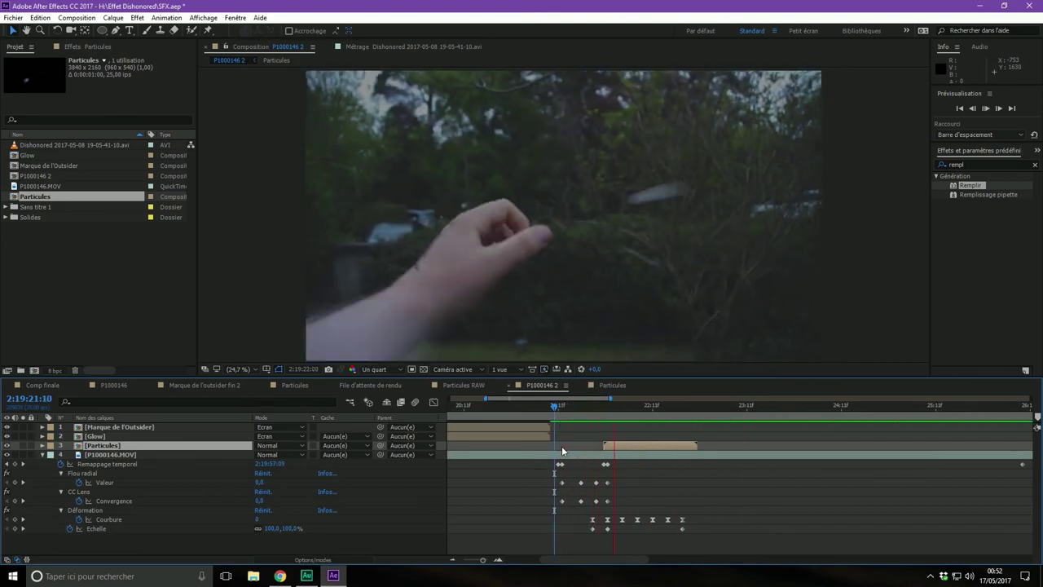
mouse_move(620, 408)
mouse_down()
mouse_move(594, 406)
mouse_move(624, 411)
mouse_up()
Step: Select the footage's Déformation Courbure and Échelle keyframes around frame 2:19:21:20
drag(640, 407, 604, 405)
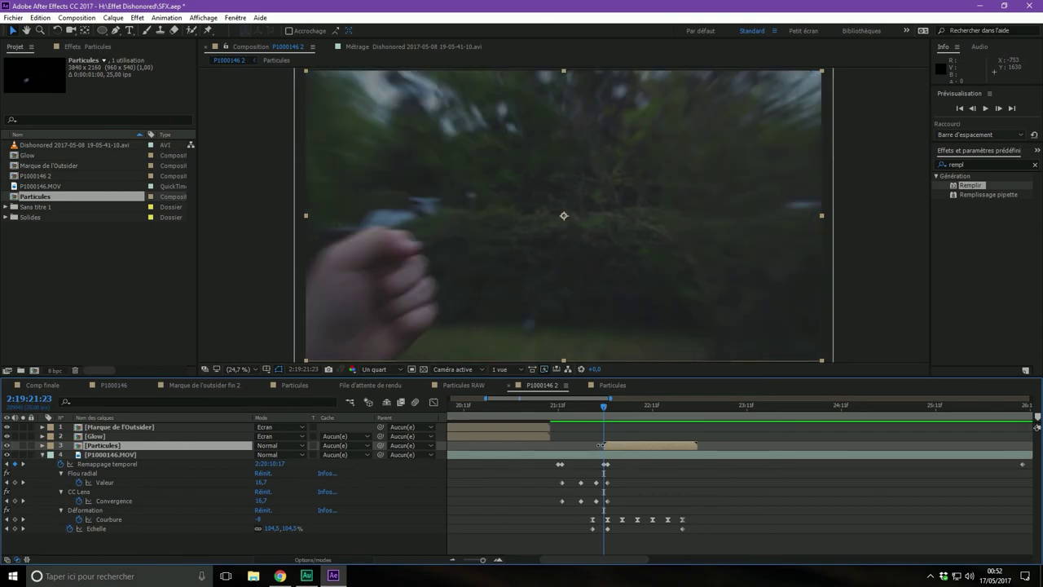
drag(695, 517, 585, 536)
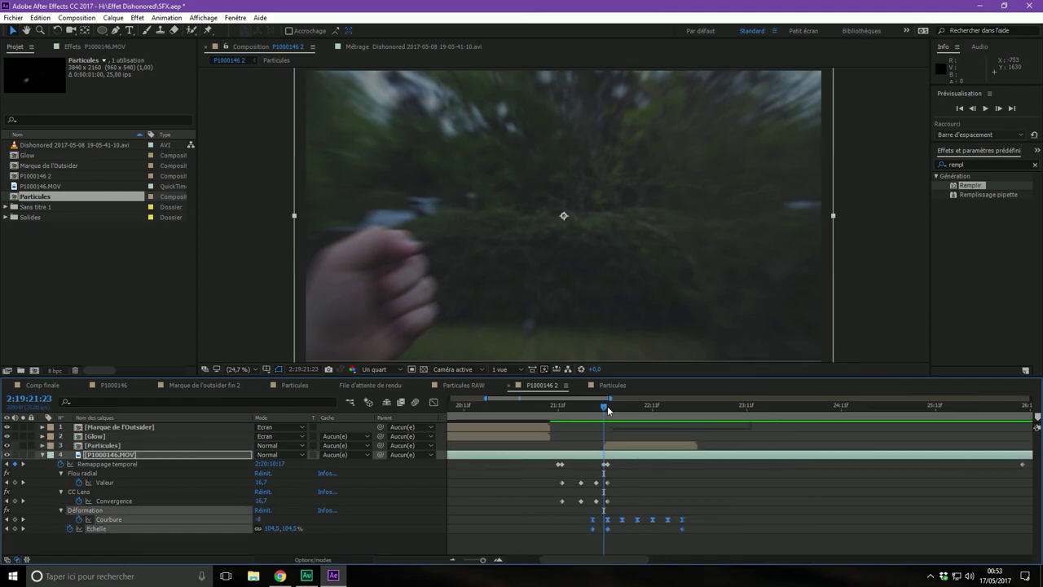
drag(607, 406, 595, 404)
drag(684, 522, 588, 536)
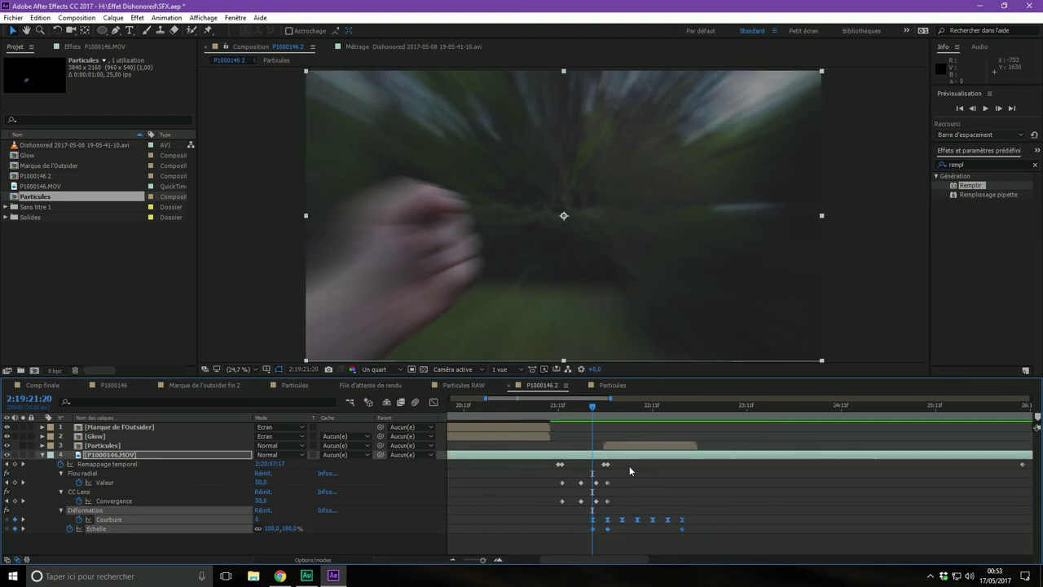
Step: Paste the copied Déformation warp keyframes onto the Particules layer
click(621, 445)
key(Return)
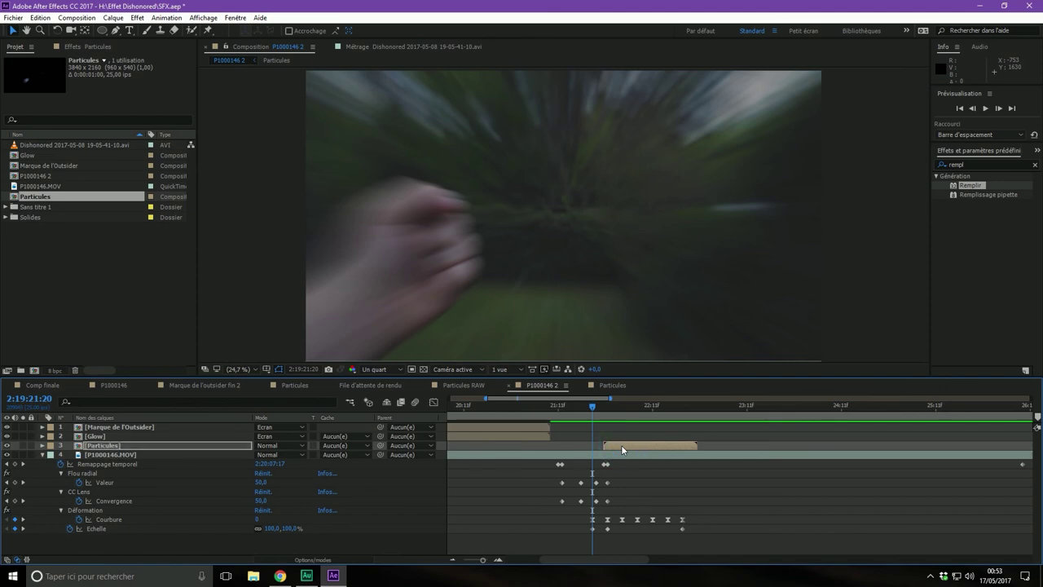
key(Return)
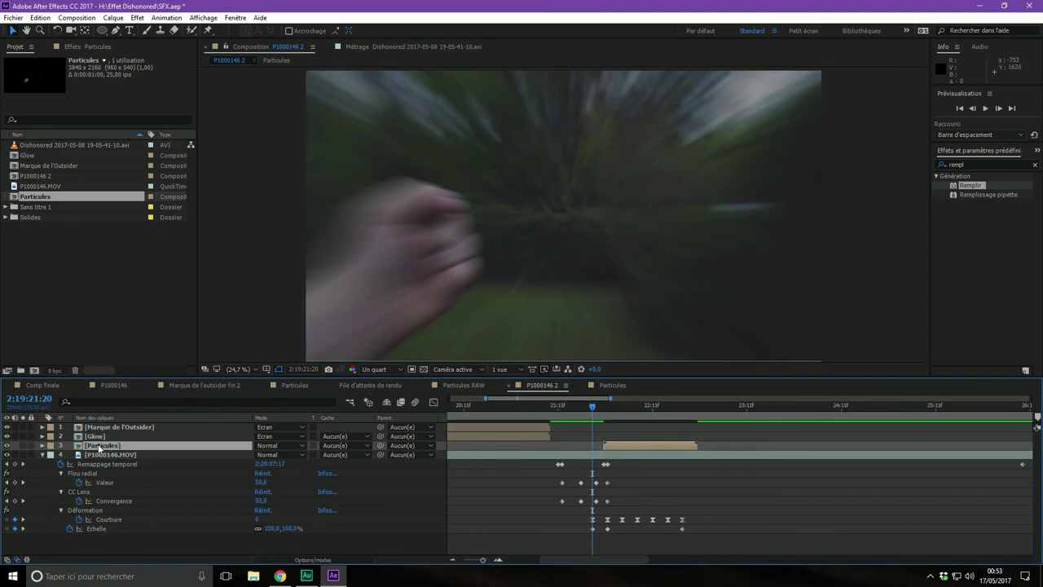
key(ctrl+v)
scroll(728, 449, down, 1)
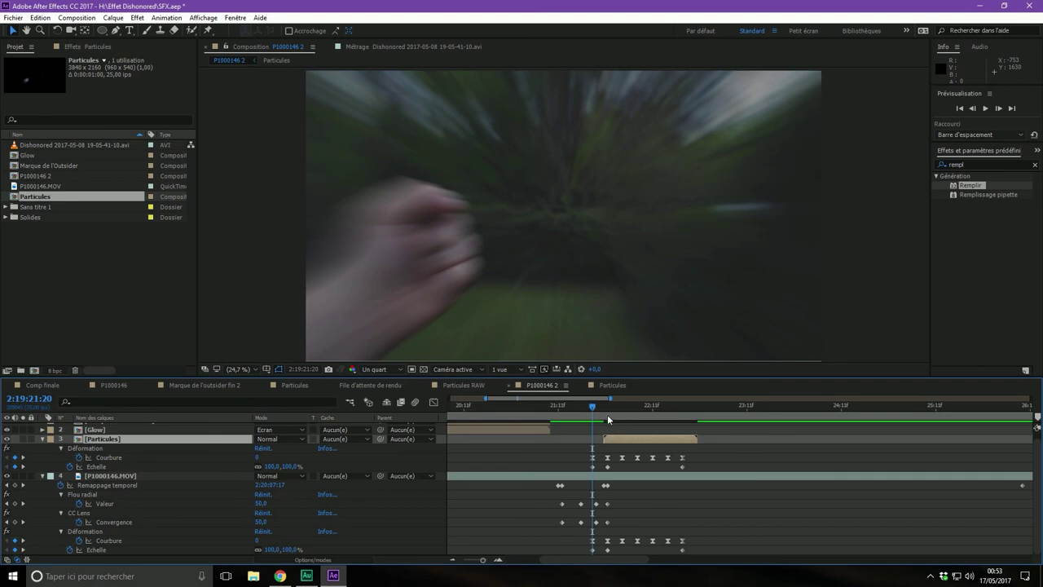
scroll(649, 446, up, 1)
Step: Change the Particules Style de déformation to Compression and preview the warped particles
drag(595, 407, 649, 405)
key(F3)
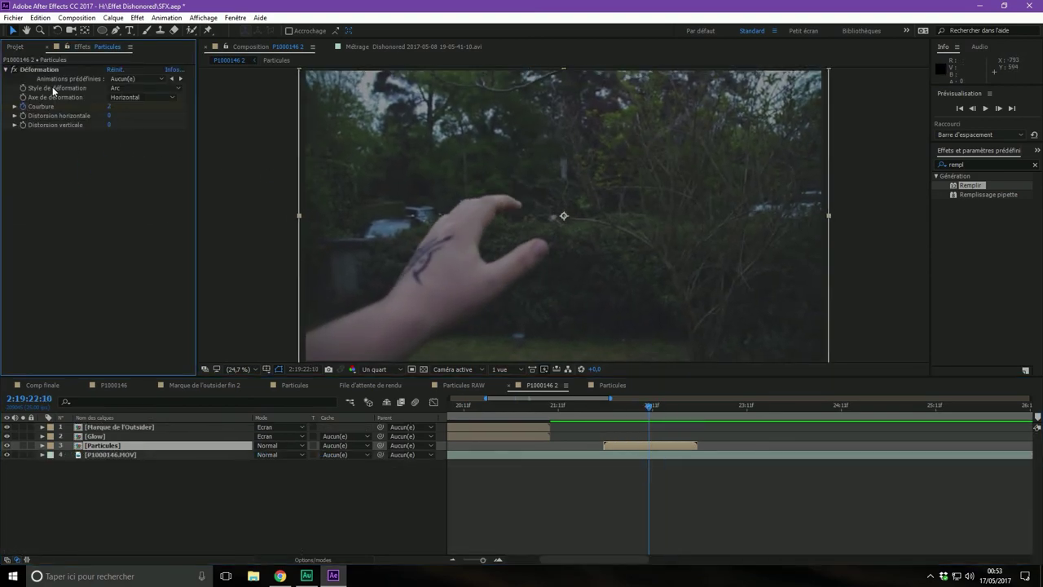
click(130, 88)
click(147, 267)
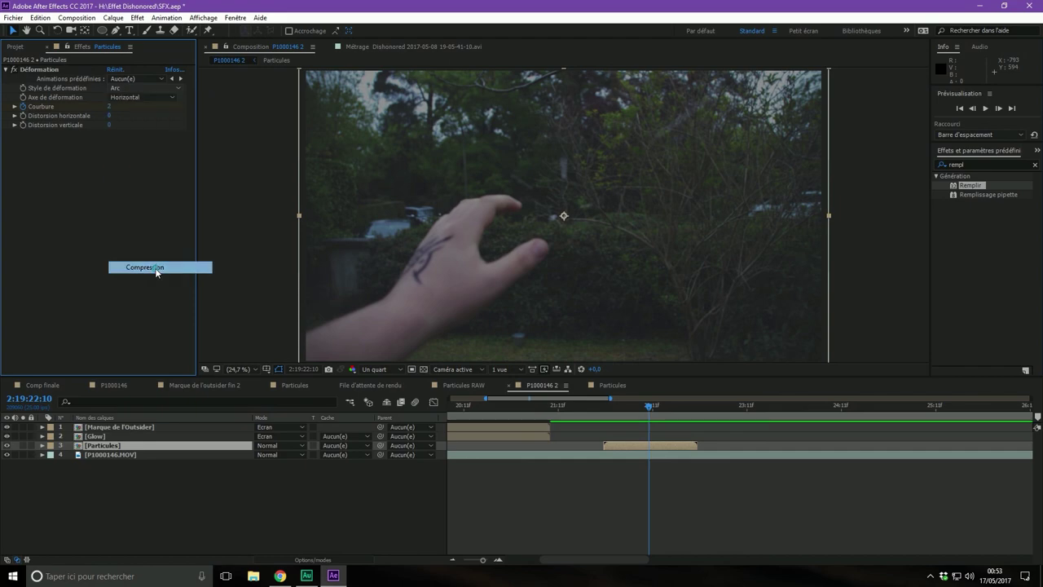
mouse_move(649, 405)
mouse_down()
mouse_move(613, 404)
mouse_move(670, 405)
mouse_move(558, 405)
mouse_up()
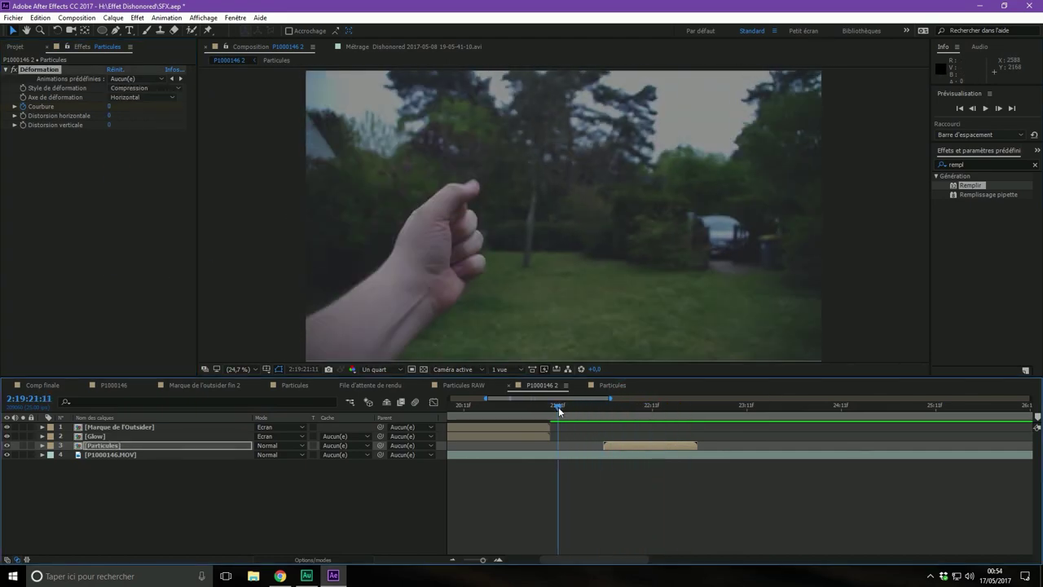
key(space)
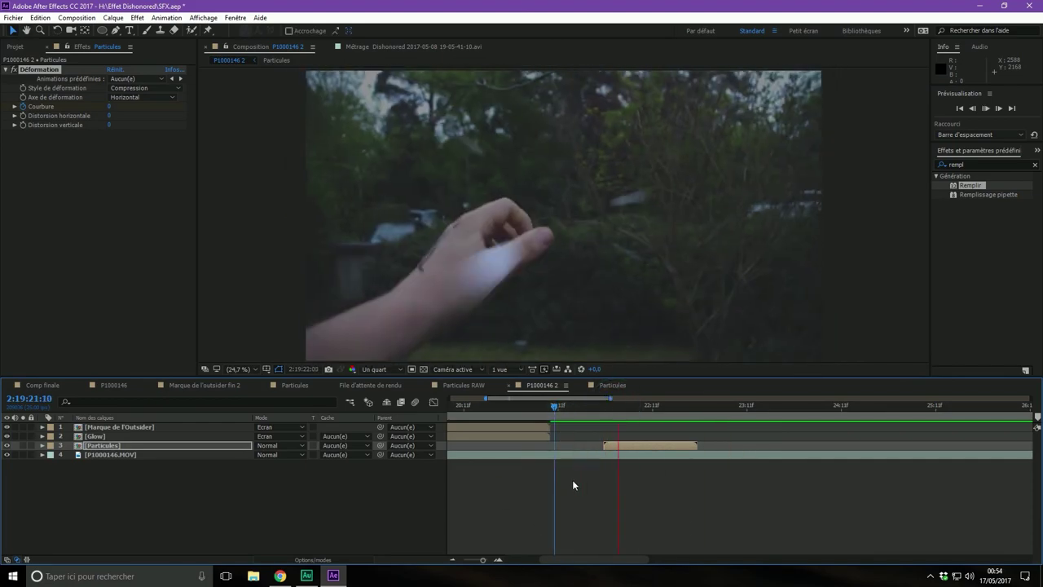
Step: Preview the whole composite, stopping at frame 2:19:22:02
drag(588, 404, 433, 489)
key(space)
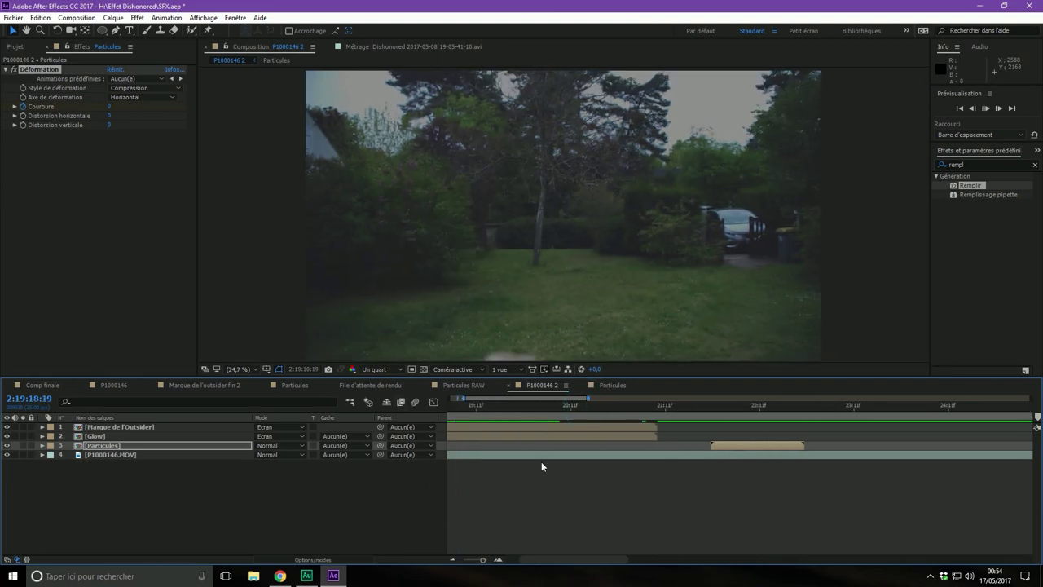
key(minus)
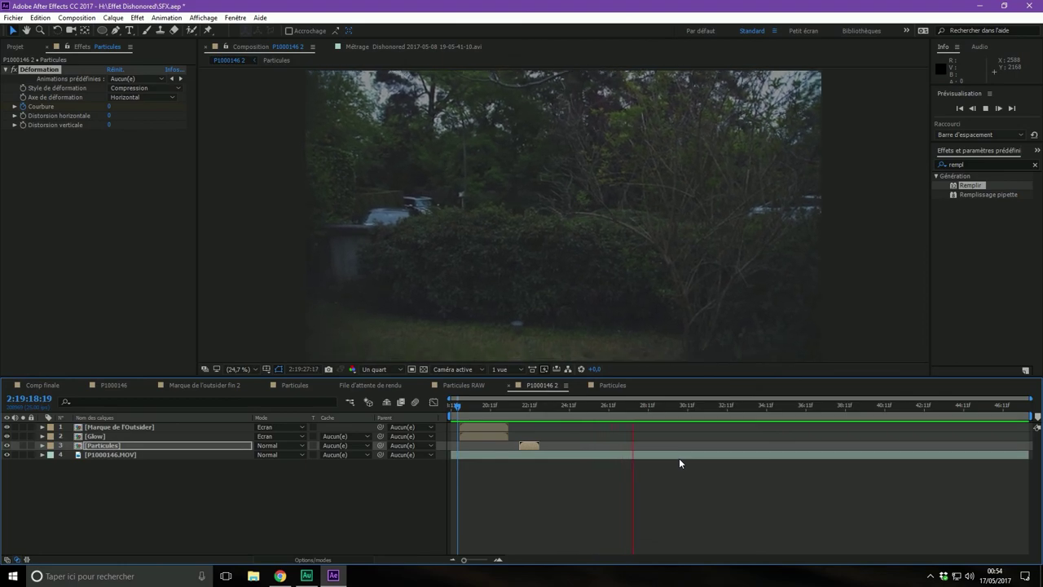
drag(529, 401, 523, 401)
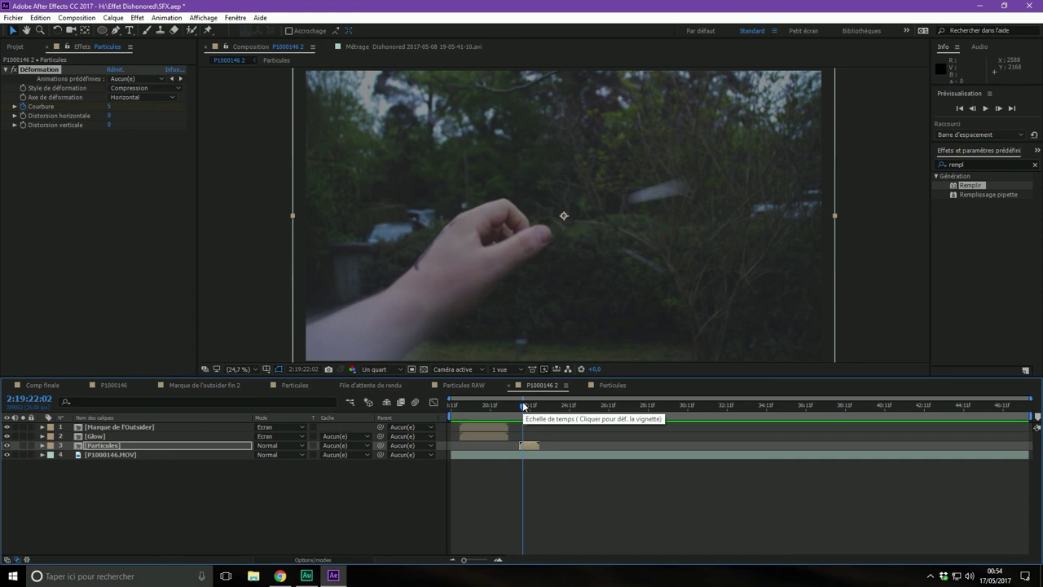
Step: Set the Particules layer's blend mode to Ecran, then return to frame 2:19:21:17
key(Return)
click(147, 446)
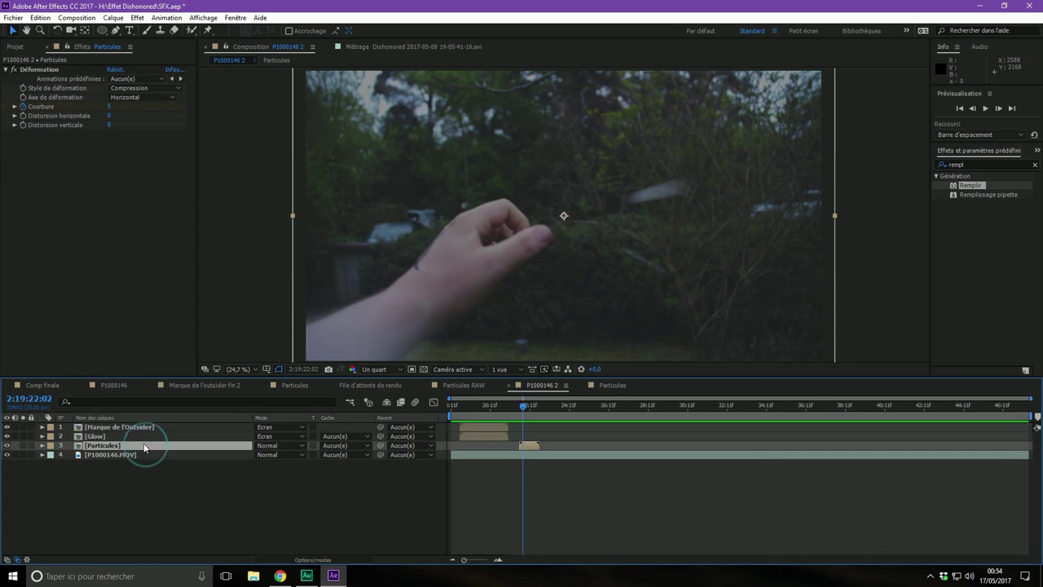
click(269, 445)
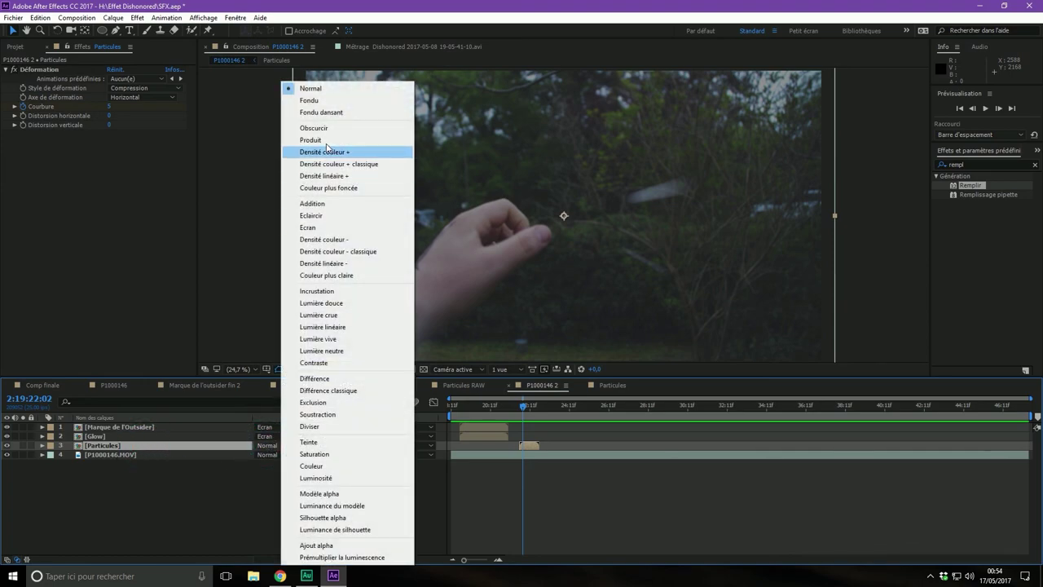
click(321, 229)
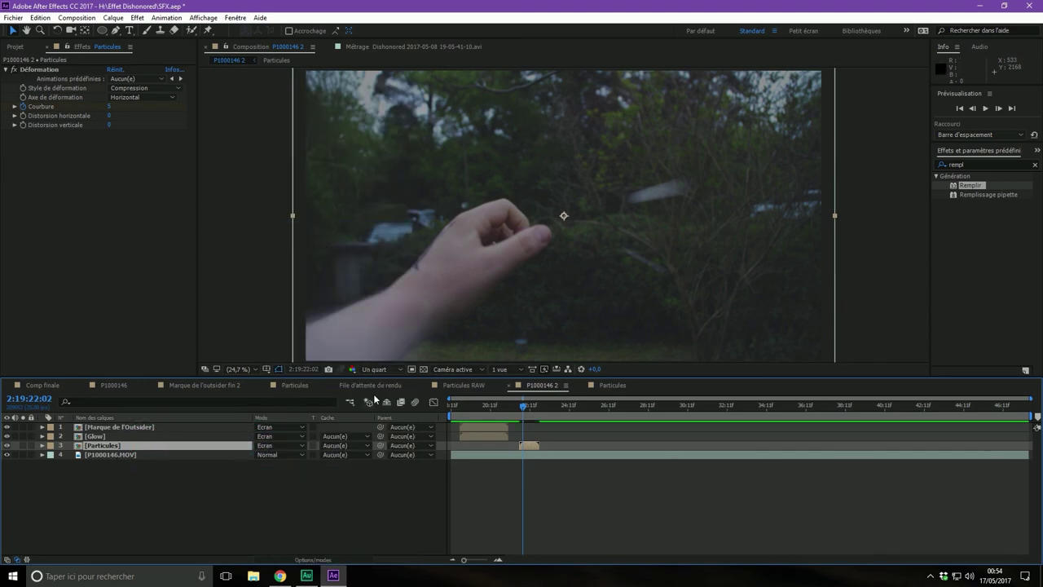
click(515, 405)
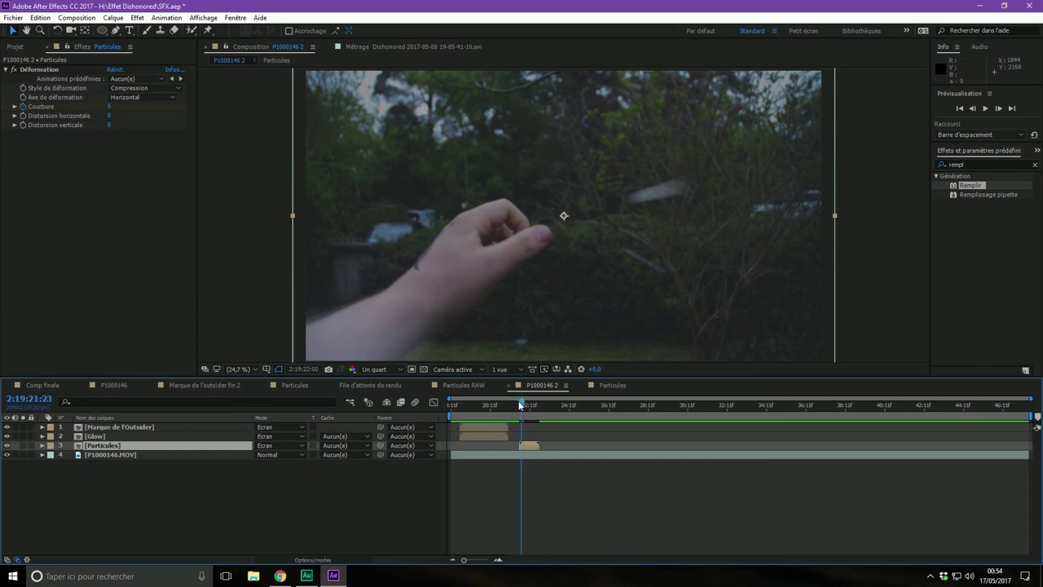